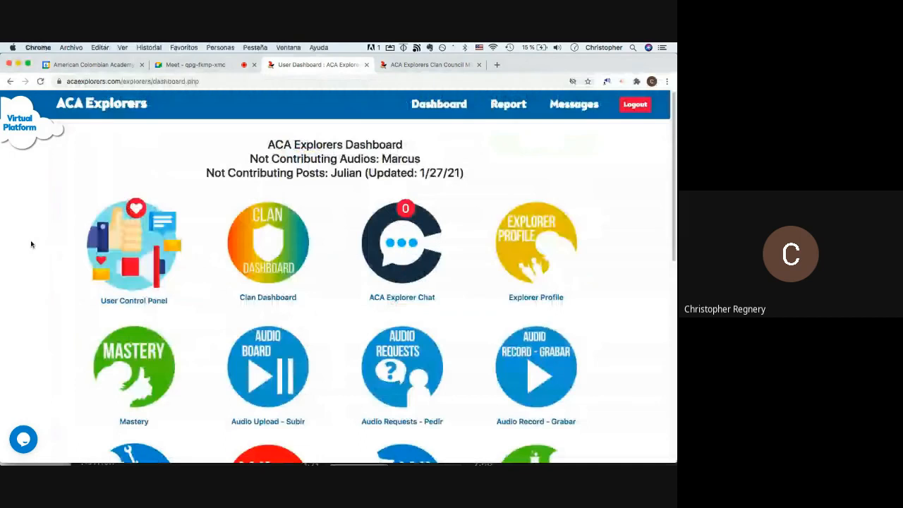
# - Open the Audio Upload – Subir and SearchWord tools from the ACA Explorers dashboard in background tabs
pyautogui.scroll(-1, 31, 244)
pyautogui.scroll(-3, 218, 227)
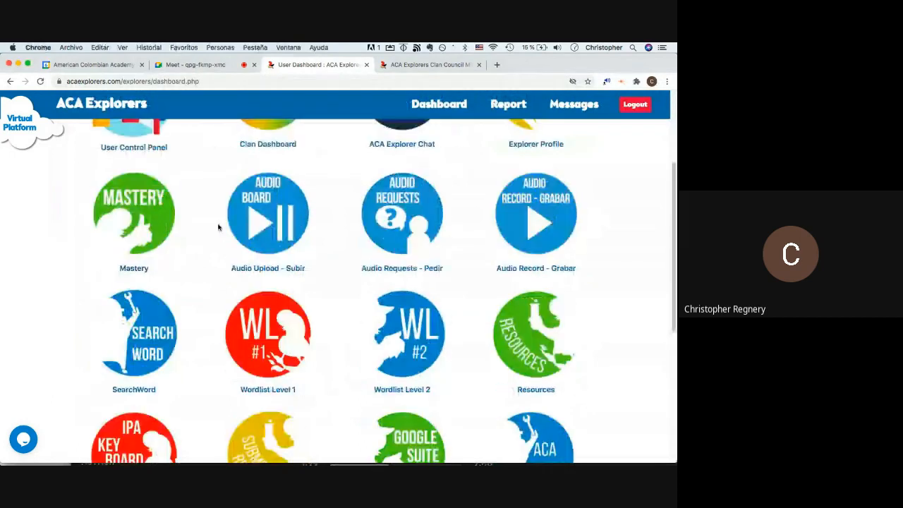
pyautogui.keyDown('super'); pyautogui.click(250, 269); pyautogui.keyUp('super')
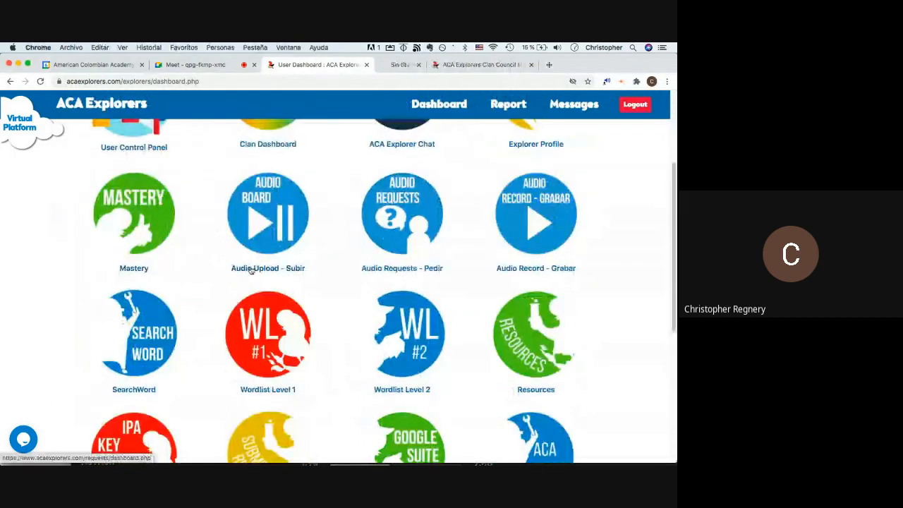
pyautogui.keyDown('super'); pyautogui.click(139, 389); pyautogui.keyUp('super')
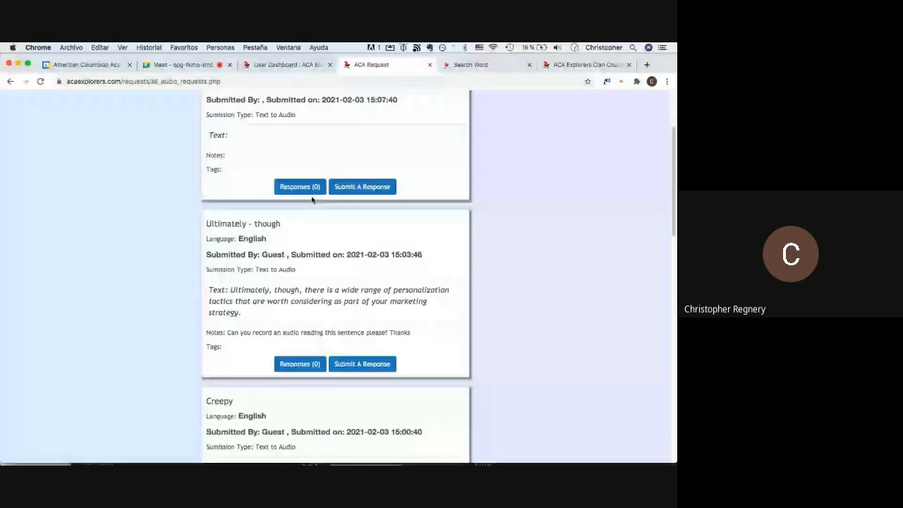
# - On page 2 of the audio requests, open Responses (4) for the desmenuzando…neuronas request
pyautogui.scroll(-5, 313, 200)
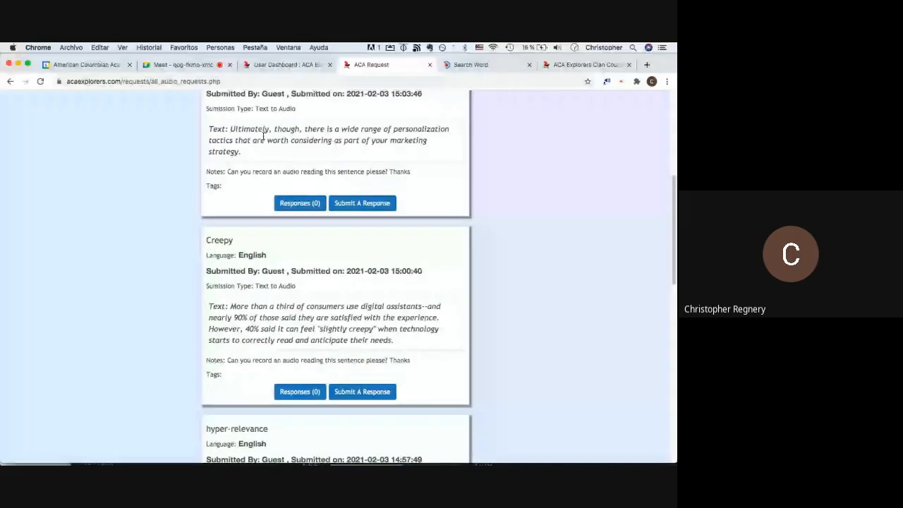
pyautogui.scroll(-7, 264, 136)
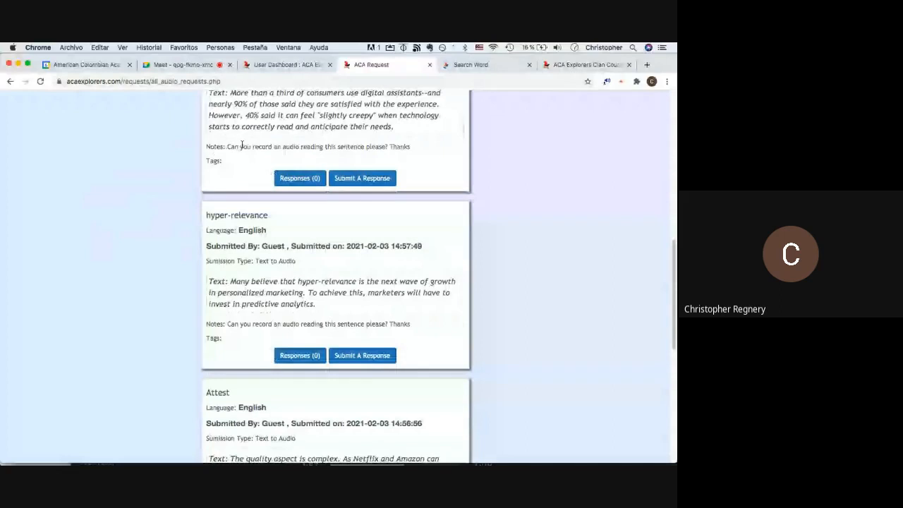
pyautogui.scroll(-8, 242, 145)
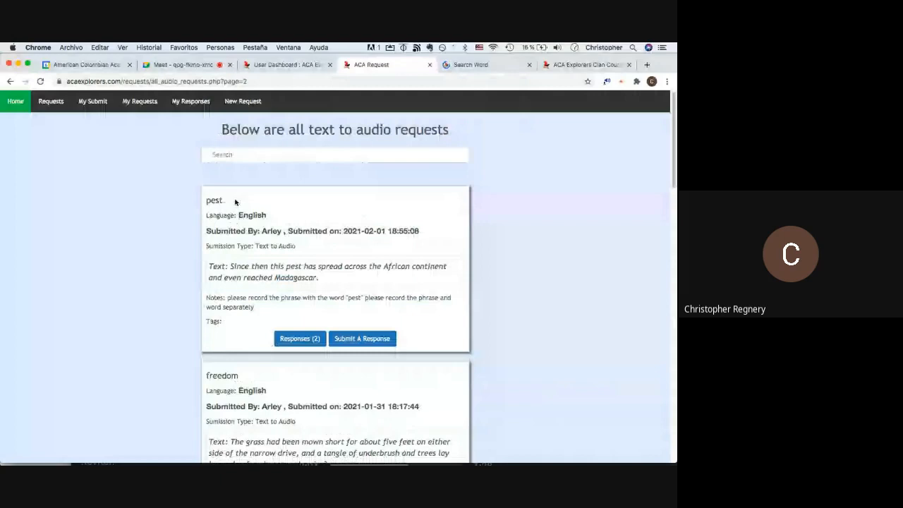
pyautogui.scroll(-15, 236, 202)
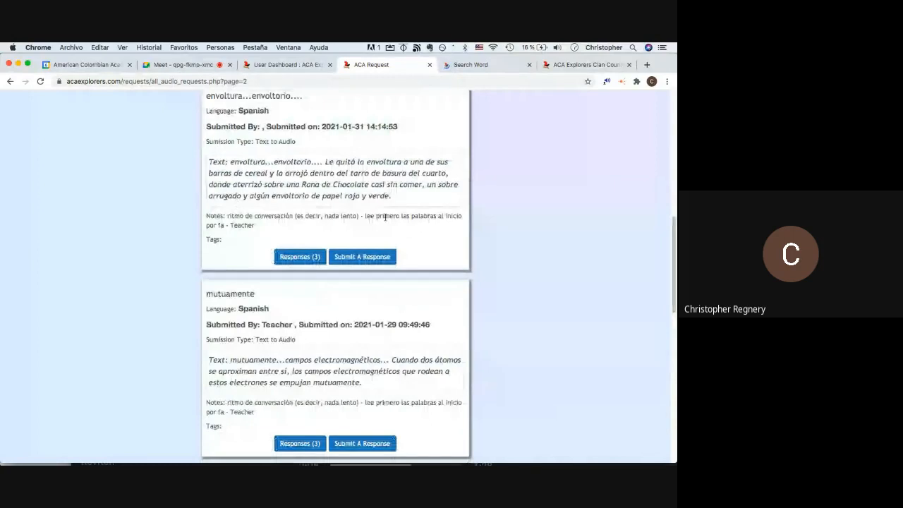
pyautogui.scroll(-5, 386, 216)
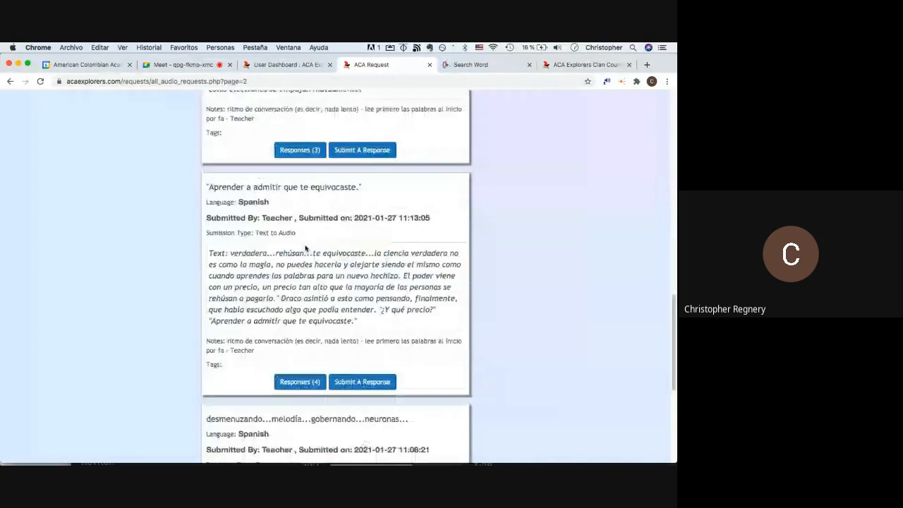
pyautogui.scroll(-1, 306, 247)
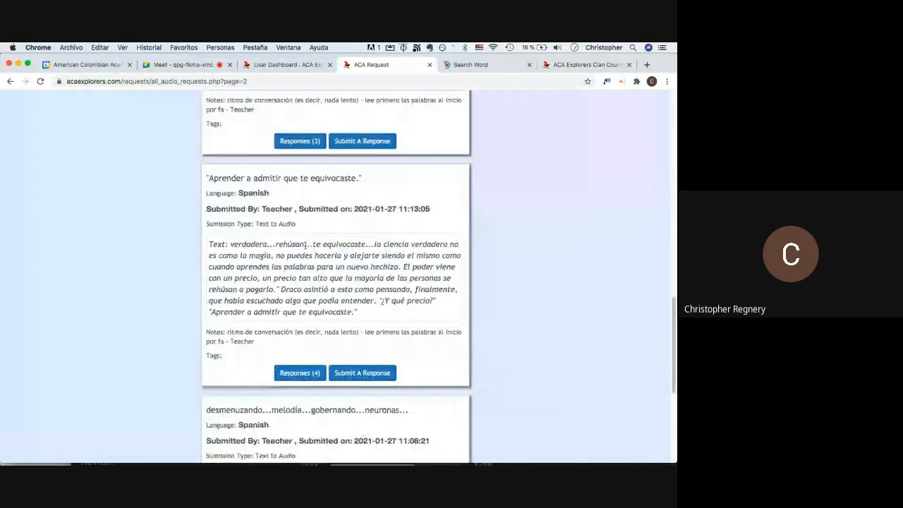
pyautogui.scroll(-4, 305, 244)
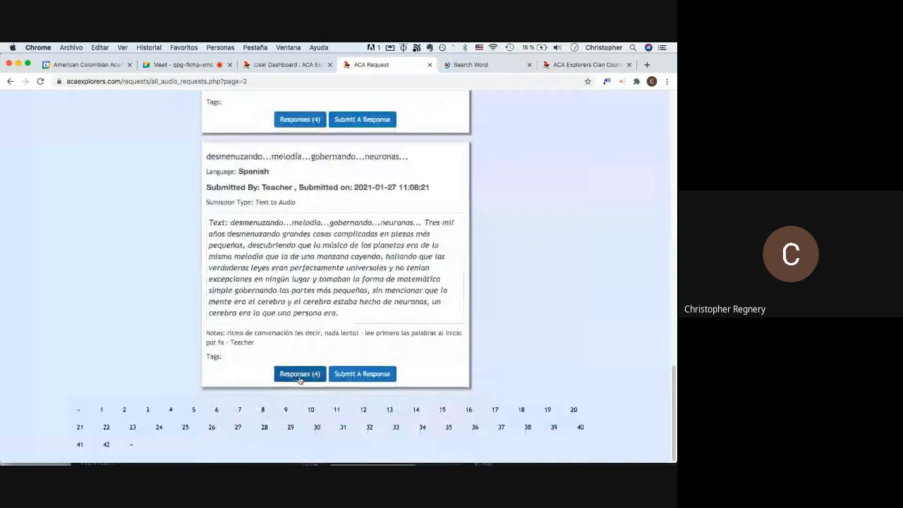
pyautogui.click(299, 374)
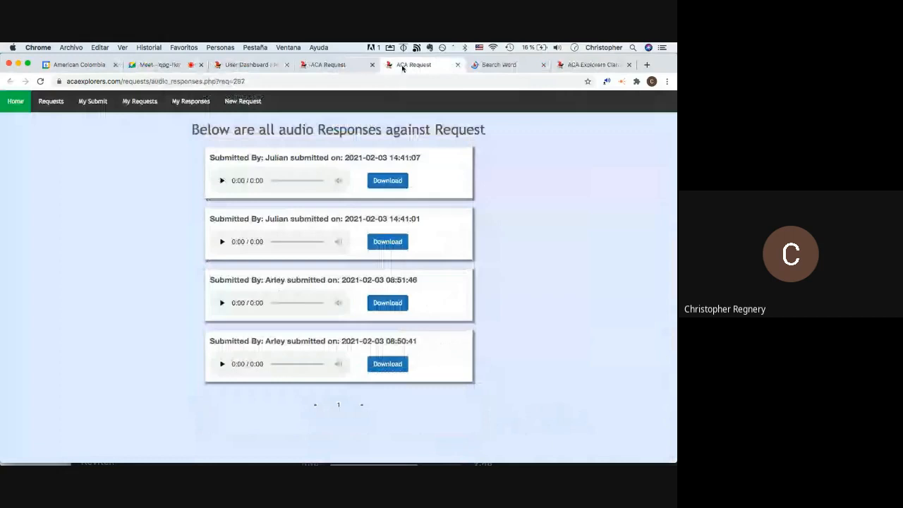
# - Play the 0:37 desmenuzando response and stop it at 0:08
pyautogui.click(264, 179)
pyautogui.click(233, 150)
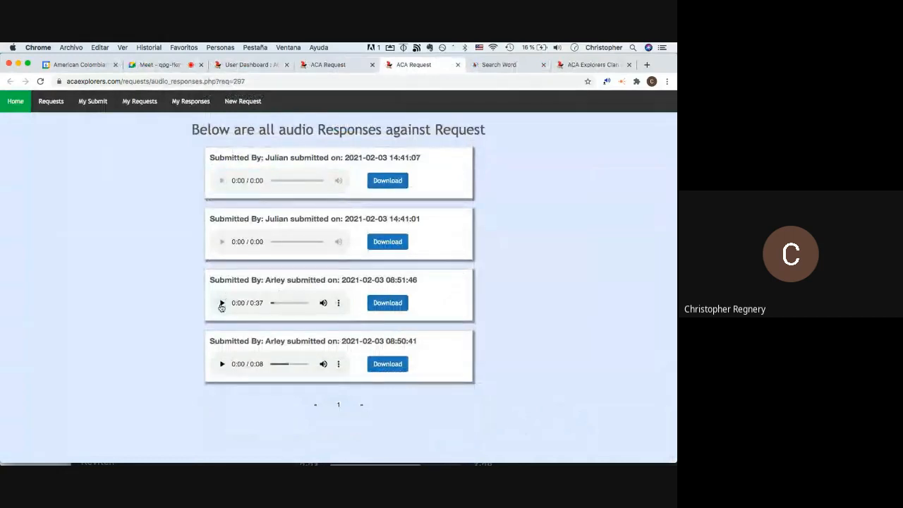
pyautogui.click(221, 303)
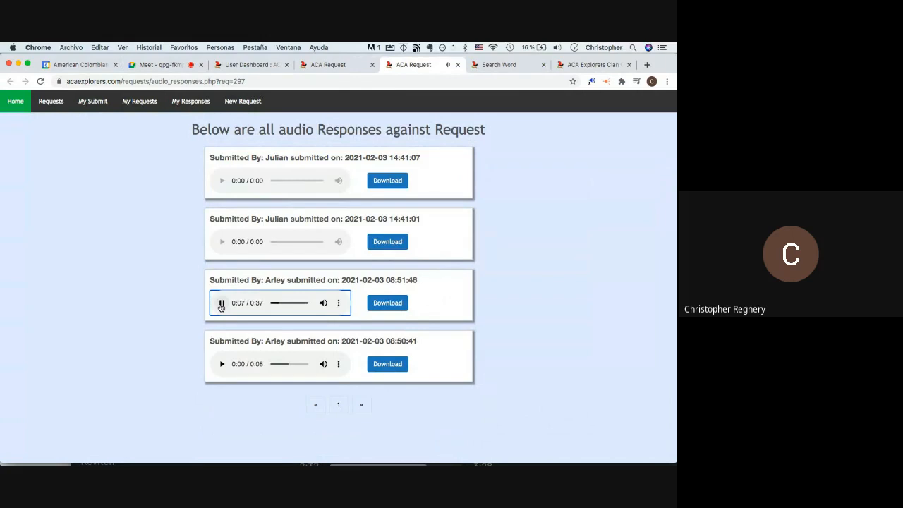
pyautogui.click(221, 304)
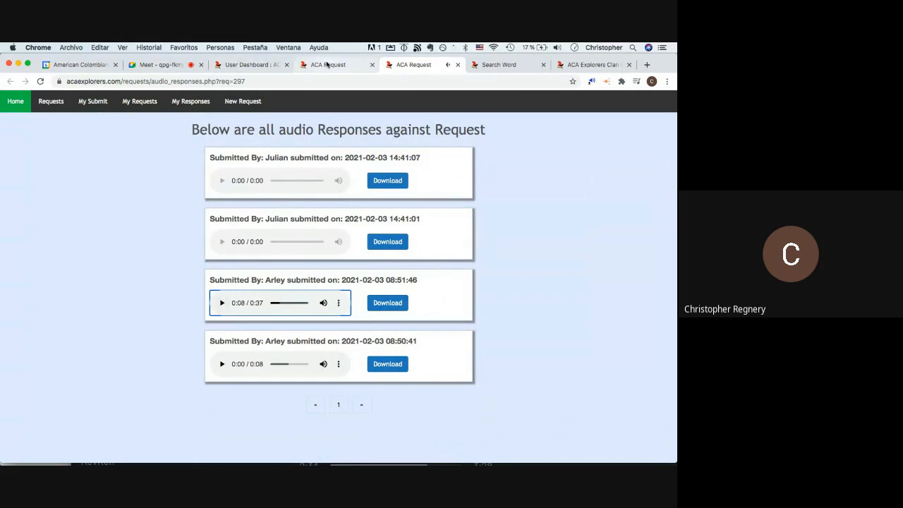
# - Go back to the Google Meet call tab
pyautogui.click(141, 65)
pyautogui.click(401, 65)
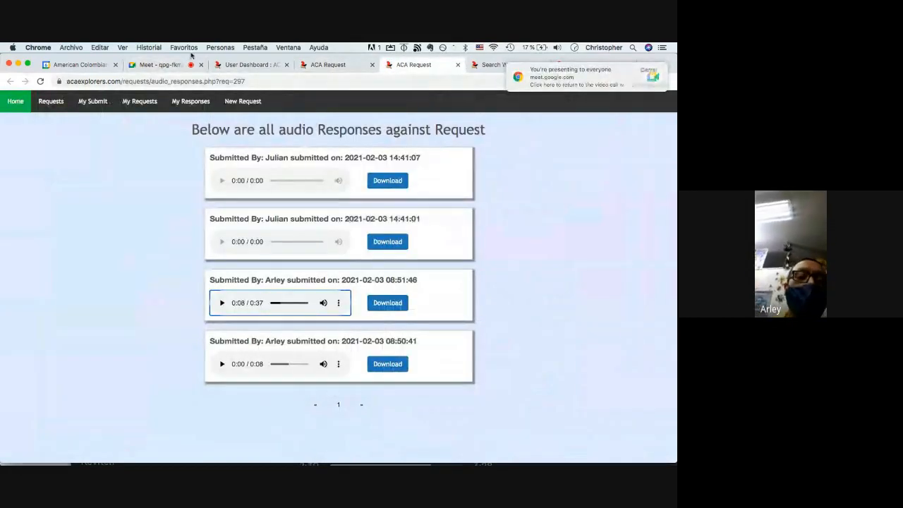
pyautogui.click(159, 65)
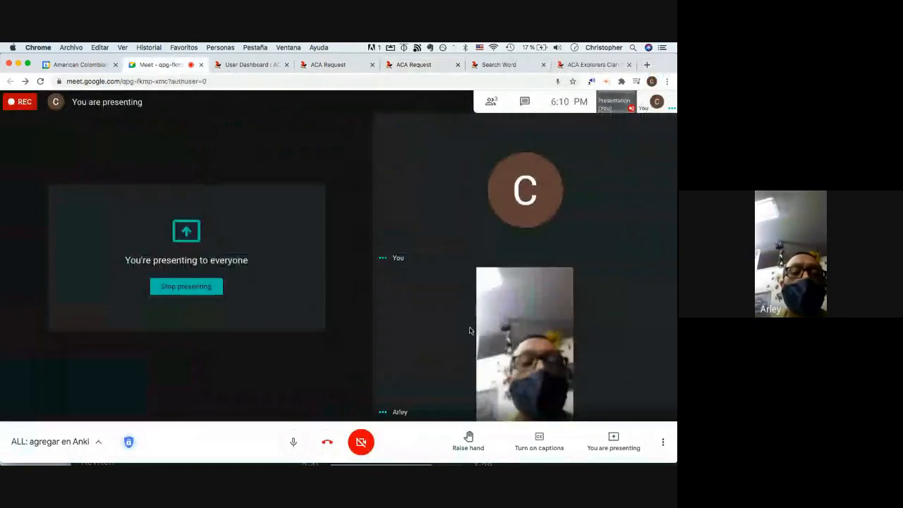
# - Nudge the browser window right and bring the audio requests page with the desmenuzando request to the front
pyautogui.moveTo(508, 345)
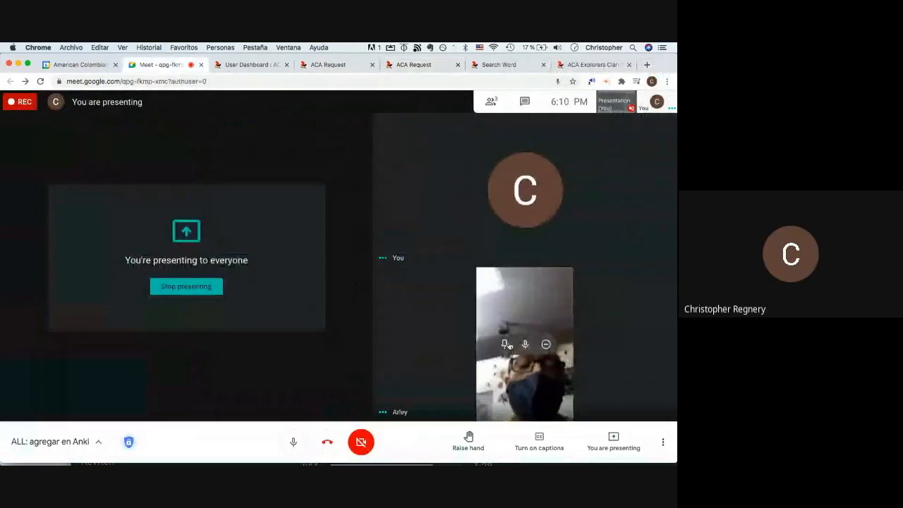
pyautogui.click(331, 65)
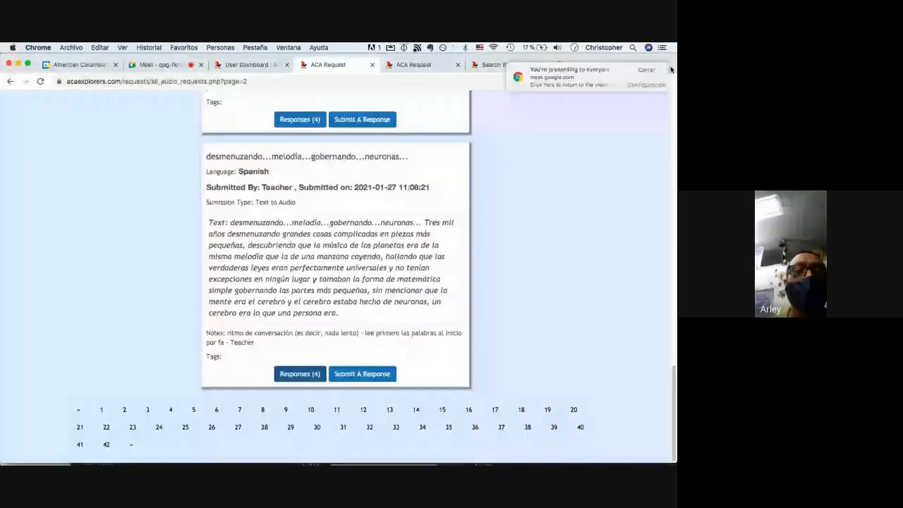
pyautogui.moveTo(671, 70); pyautogui.dragTo(674, 64)
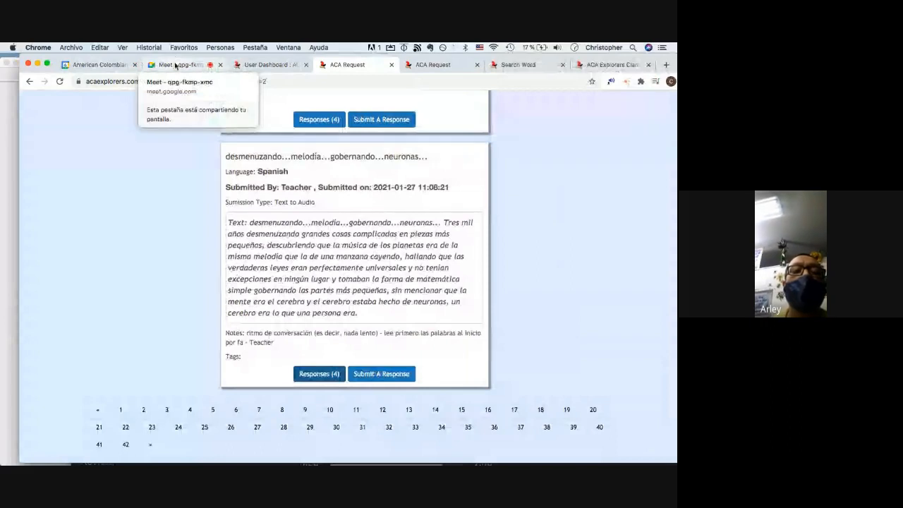
pyautogui.click(175, 65)
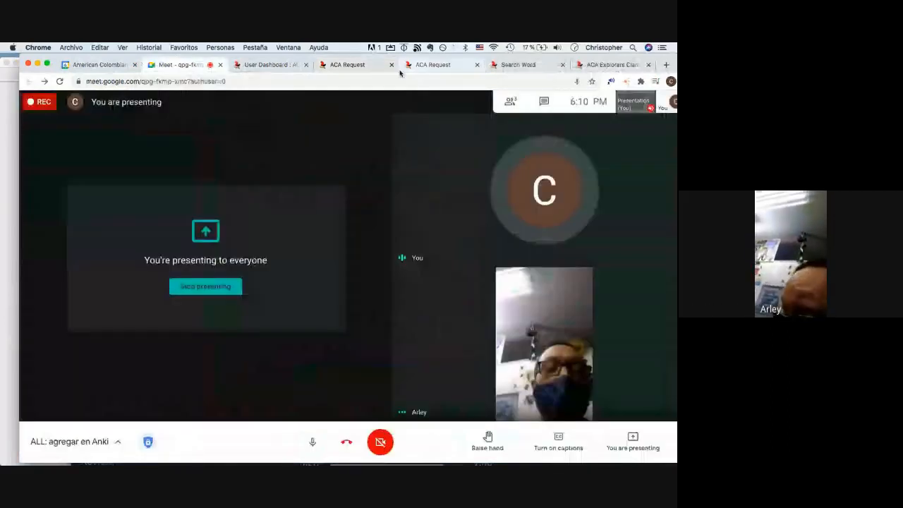
pyautogui.click(360, 65)
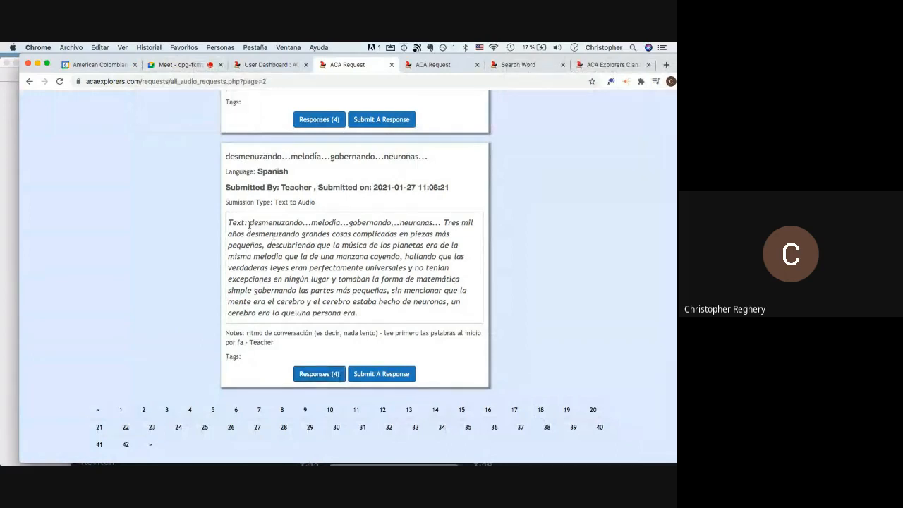
pyautogui.moveTo(250, 225)
pyautogui.mouseDown()
pyautogui.moveTo(403, 297)
pyautogui.moveTo(400, 312)
pyautogui.moveTo(239, 235)
pyautogui.moveTo(251, 224)
pyautogui.mouseUp()
pyautogui.click(400, 313)
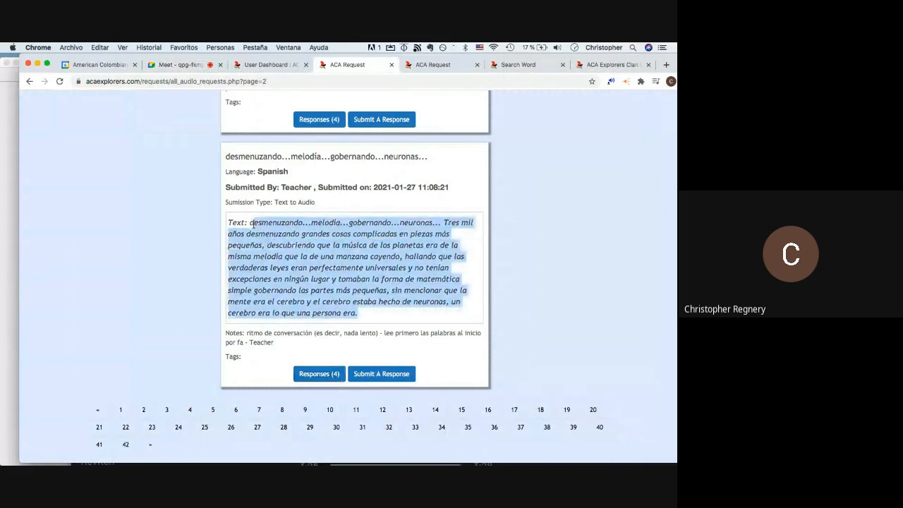
pyautogui.click(251, 224)
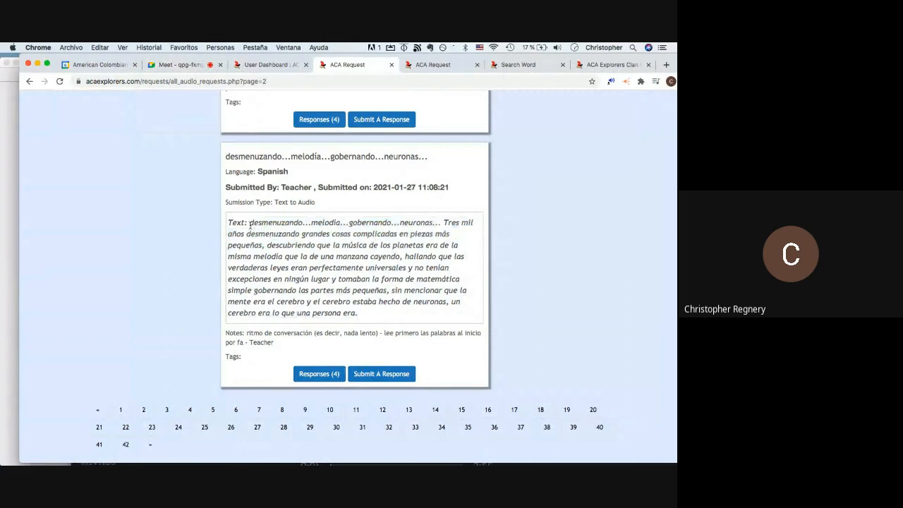
pyautogui.moveTo(251, 224); pyautogui.dragTo(359, 316)
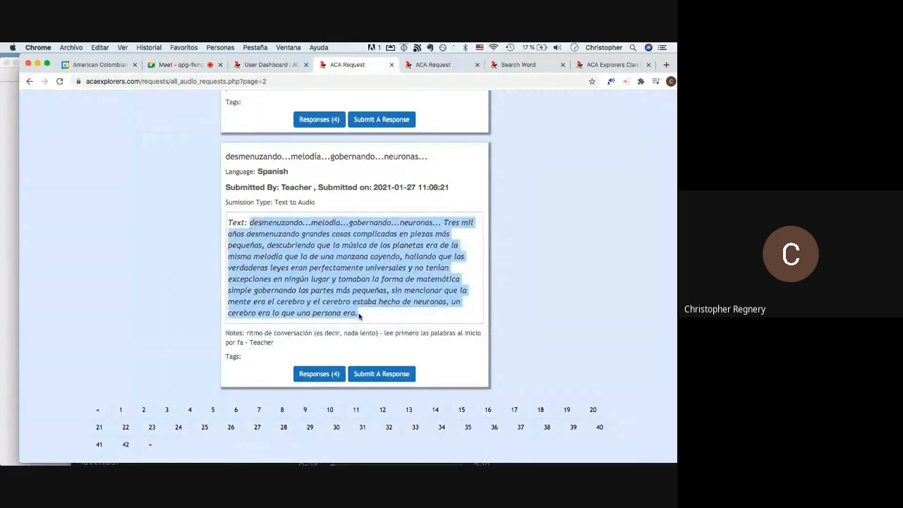
pyautogui.click(359, 316)
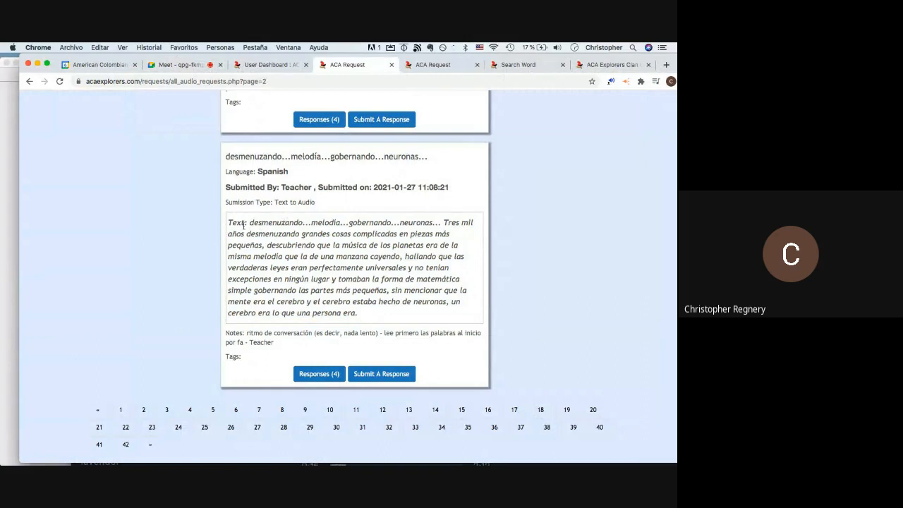
# - Download the 0:37 response recording from the audio responses page
pyautogui.click(443, 63)
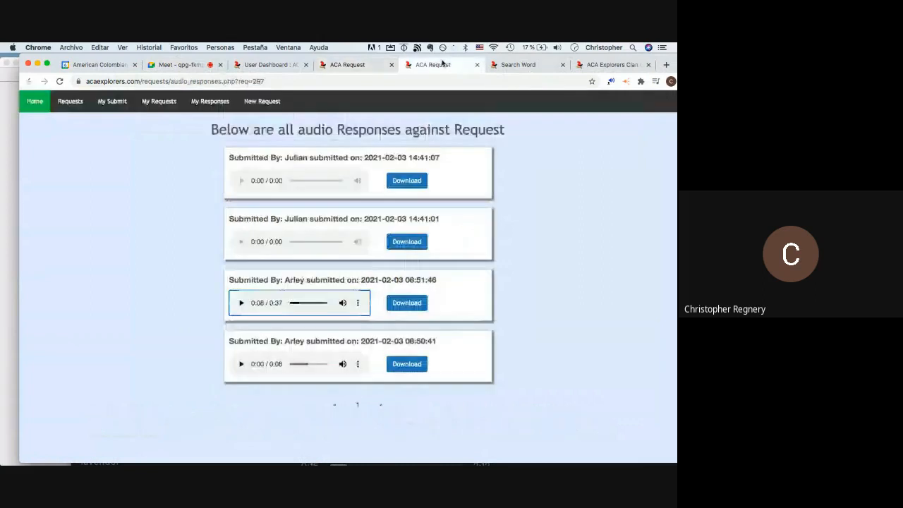
pyautogui.click(406, 302)
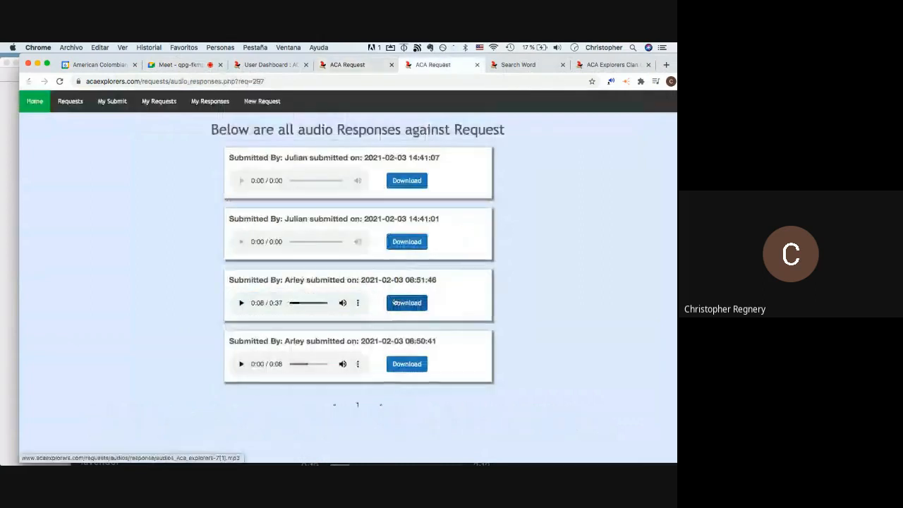
pyautogui.press('super+Tab')
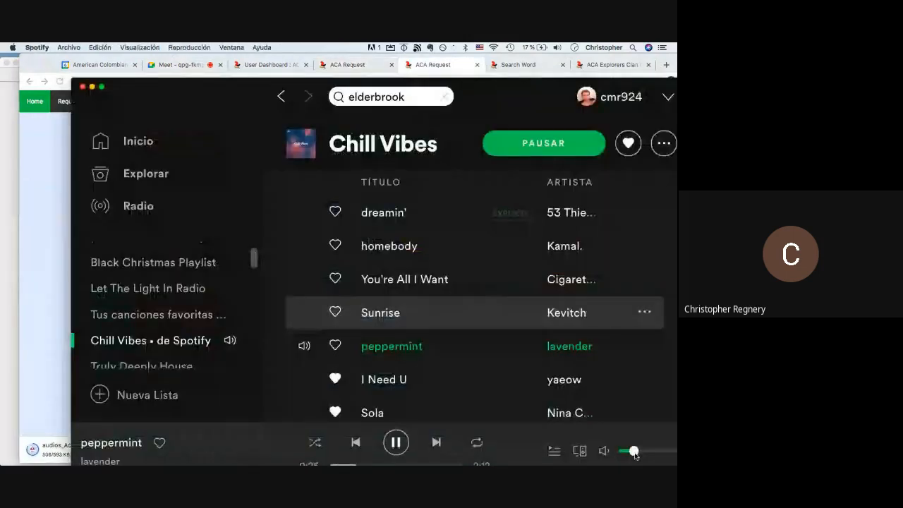
pyautogui.press('super+Tab')
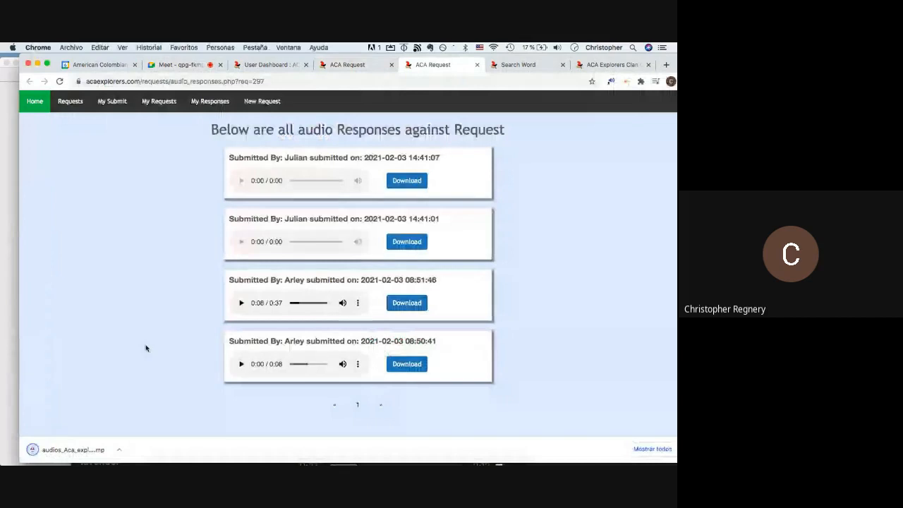
# - Open the downloaded audios_Aca_explorers file from the download bar in Audacity
pyautogui.click(119, 450)
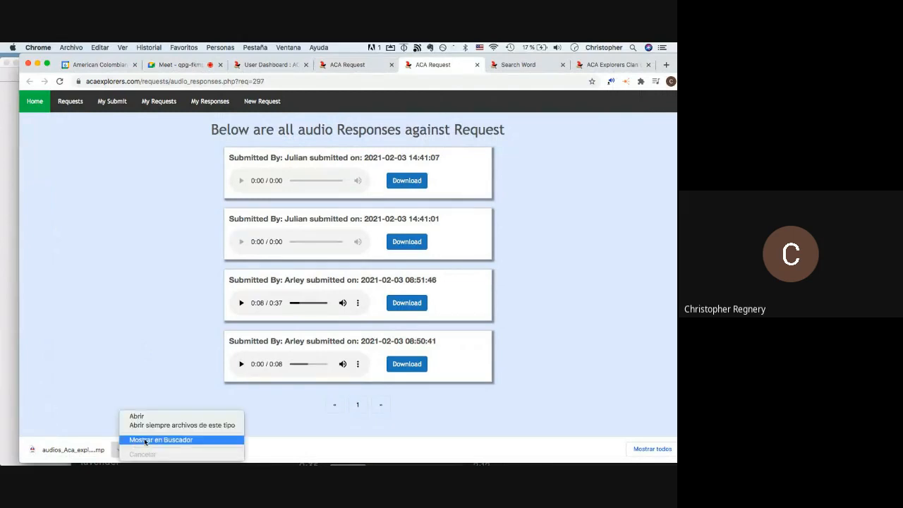
pyautogui.click(61, 379)
pyautogui.click(73, 450)
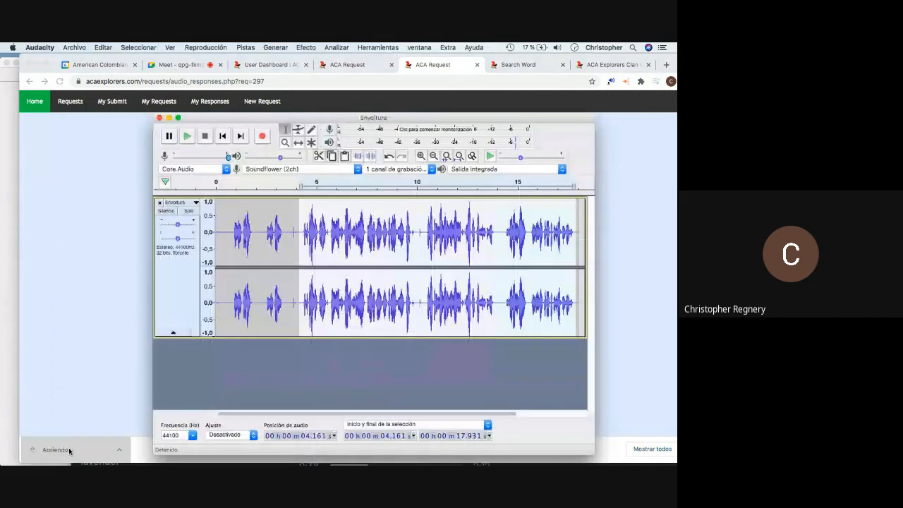
# - Play the downloaded recording in Audacity from near the beginning, then stop it
pyautogui.click(233, 244)
pyautogui.press('space')
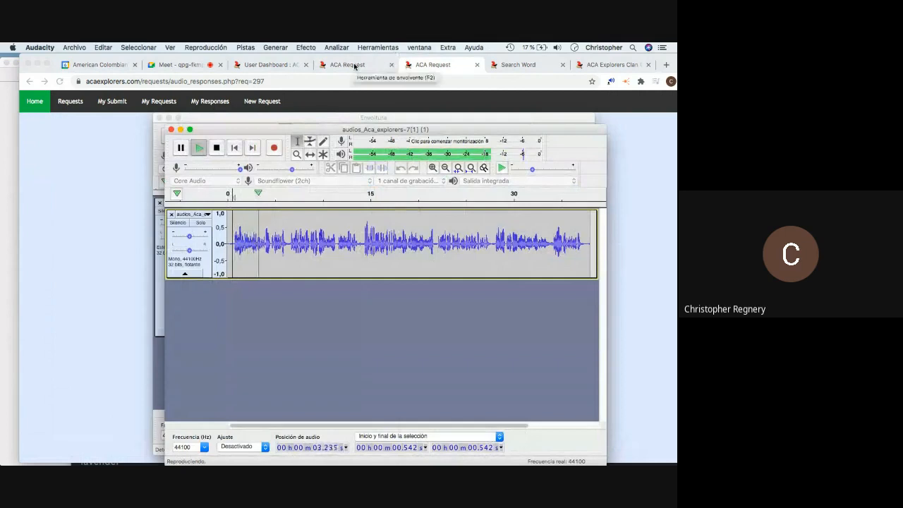
pyautogui.press('super+Tab')
pyautogui.press('super+Tab')
pyautogui.press('super+Tab')
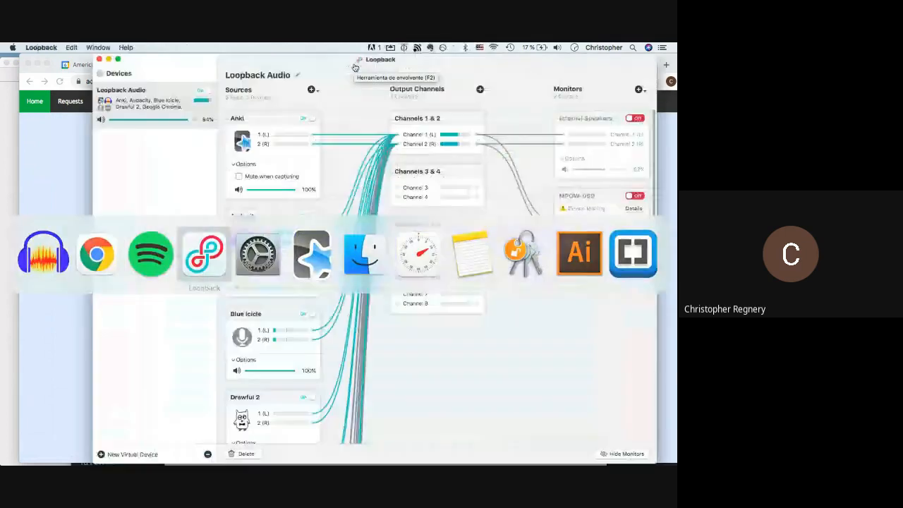
pyautogui.press('super+Tab')
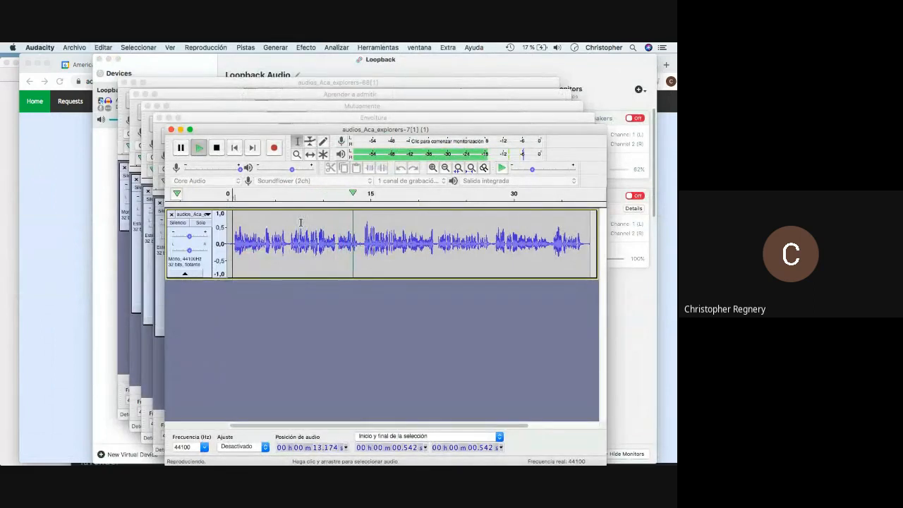
pyautogui.press('space')
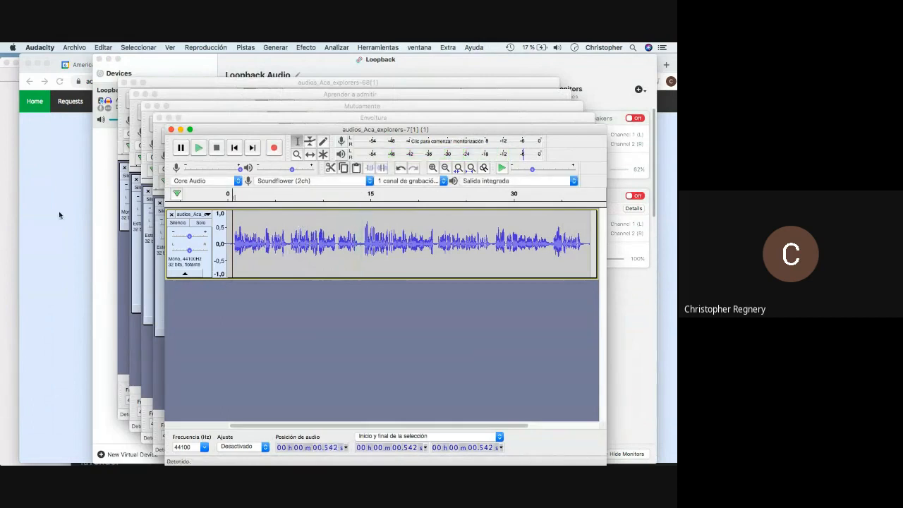
# - Select the Spanish paragraph of the desmenuzando request on the audio requests page
pyautogui.click(60, 215)
pyautogui.click(340, 69)
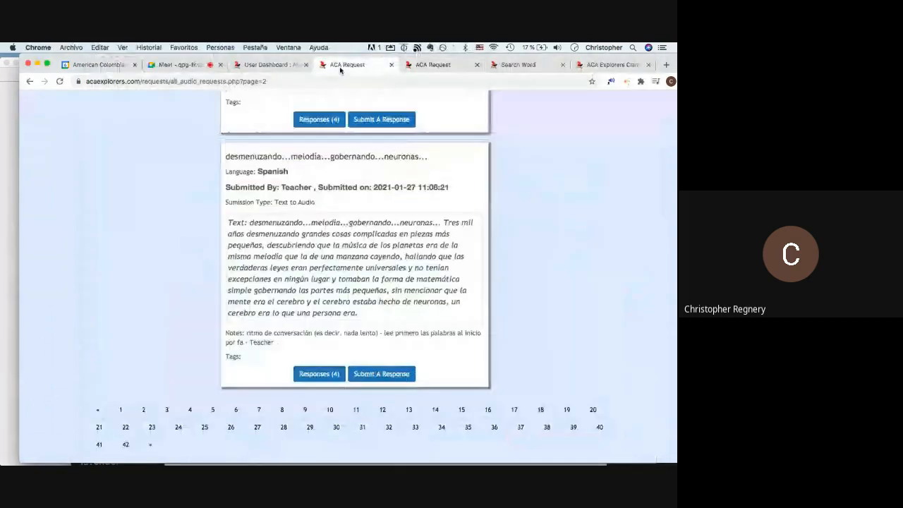
pyautogui.moveTo(444, 223); pyautogui.dragTo(363, 323)
pyautogui.press('super+c')
pyautogui.press('super+Tab')
pyautogui.press('super+Tab')
pyautogui.press('super+Tab')
pyautogui.press('super+Tab')
pyautogui.press('super+Tab')
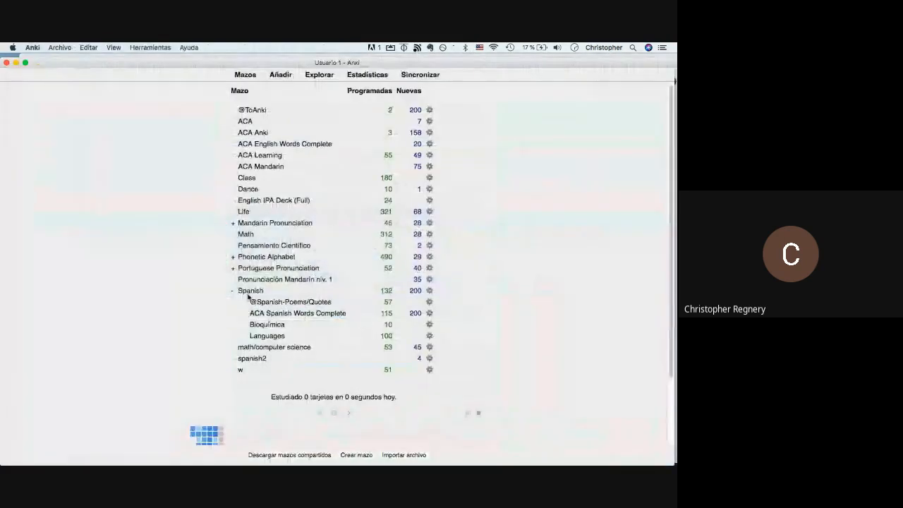
# - Start a new Spanish-deck note and paste the desmenuzando paragraph into Level 4 - Paragraph, adding blank lines
pyautogui.click(251, 290)
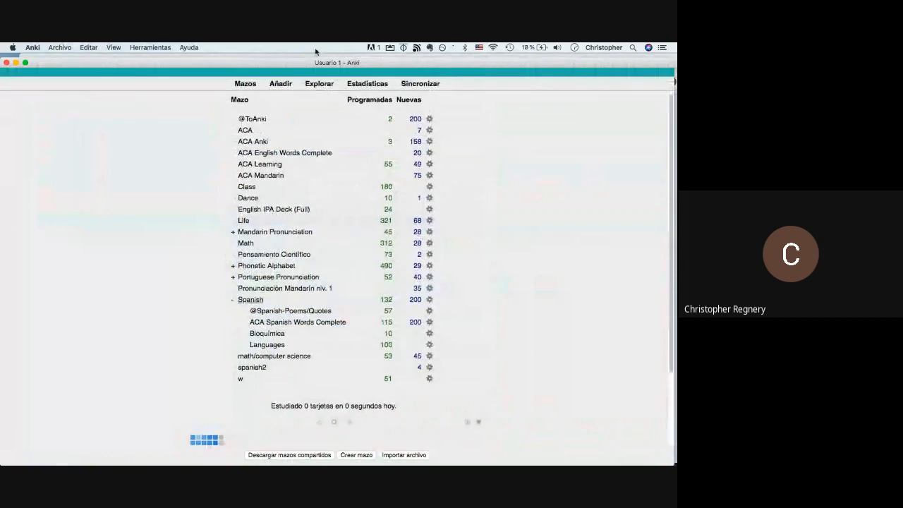
pyautogui.click(285, 84)
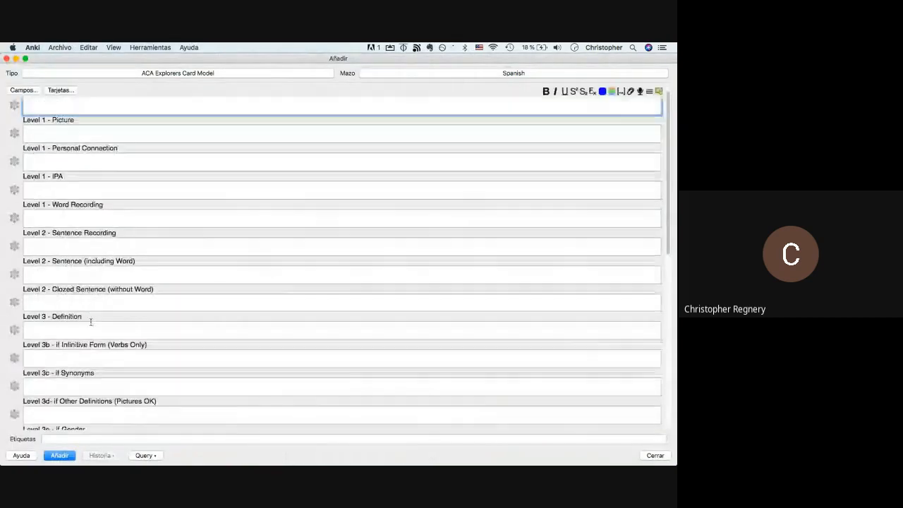
pyautogui.scroll(-5, 90, 321)
pyautogui.click(90, 322)
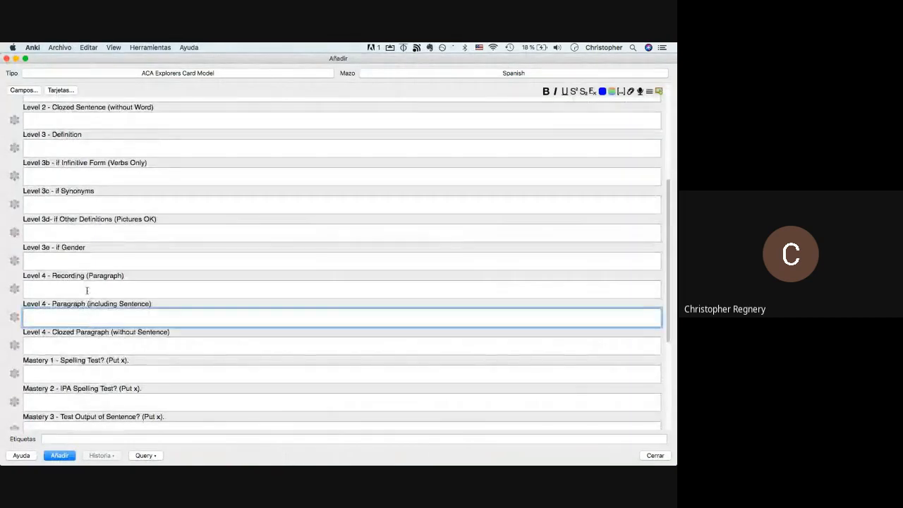
pyautogui.press('super+v')
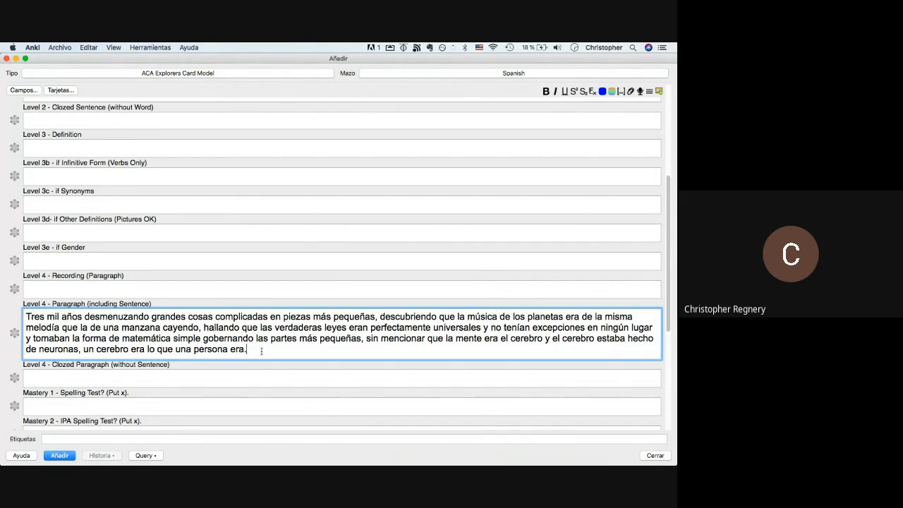
pyautogui.press('Return')
pyautogui.press('Return')
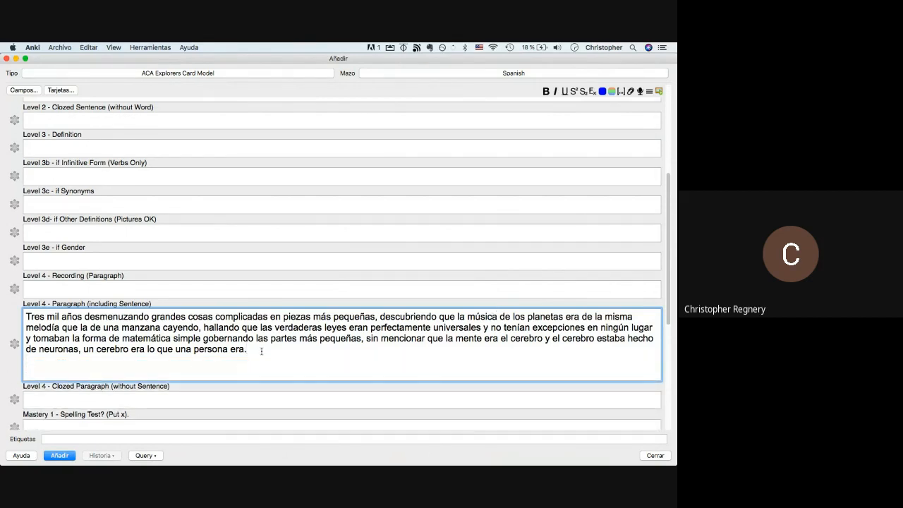
pyautogui.press('super+Tab')
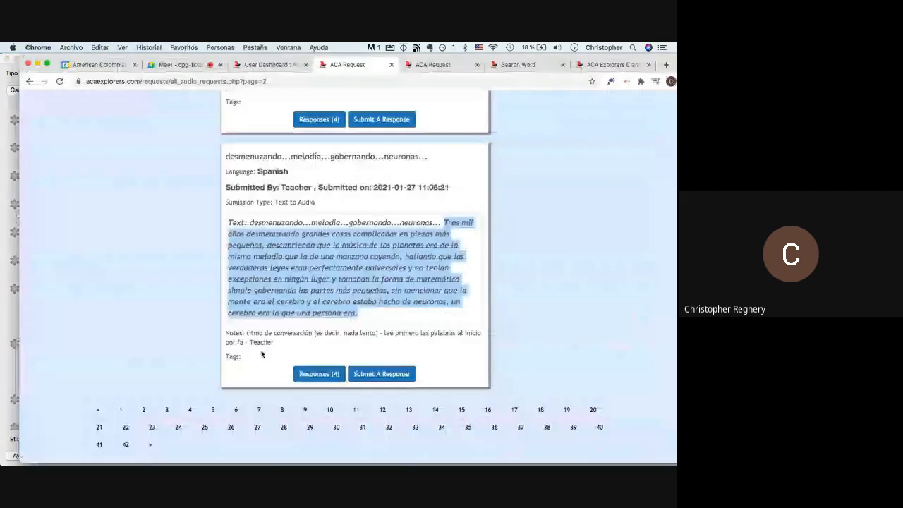
pyautogui.press('super+Tab')
pyautogui.press('super+Tab')
pyautogui.press('super+Tab')
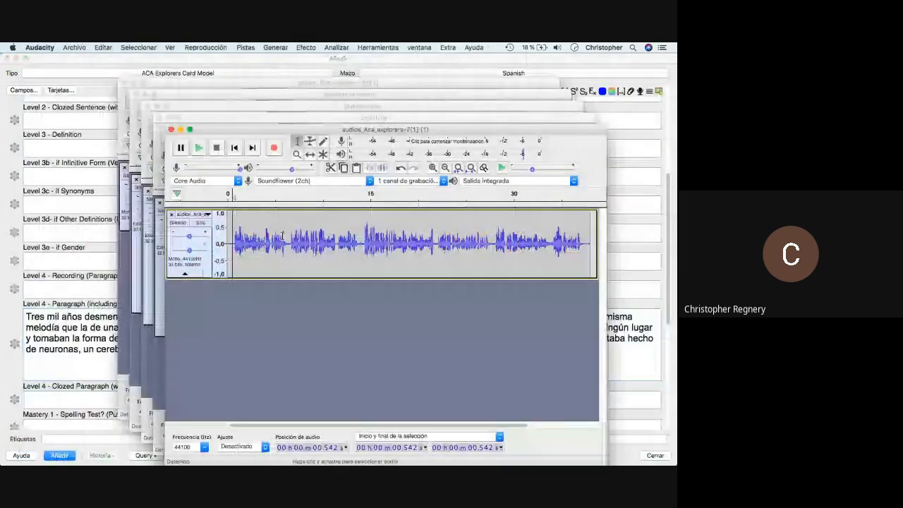
pyautogui.press('super+Tab')
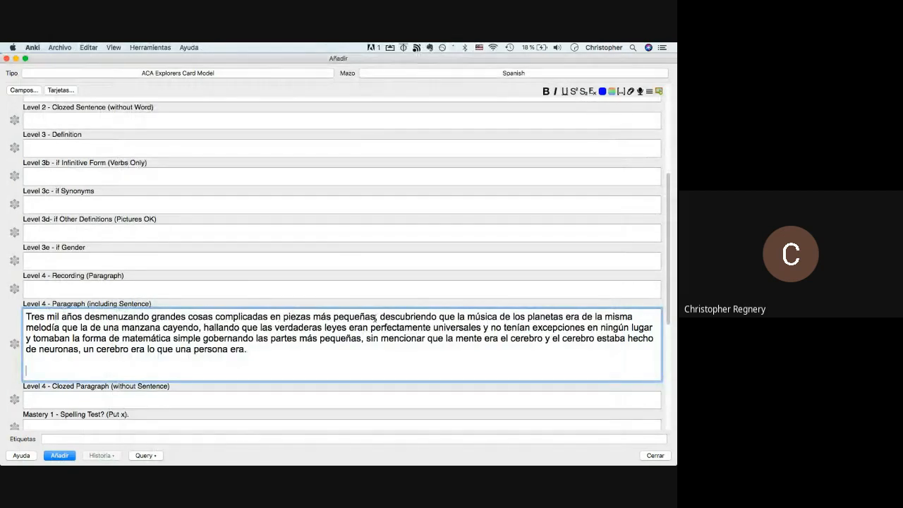
# - Replay the recording in Audacity and select a stretch near its start
pyautogui.press('super+Tab')
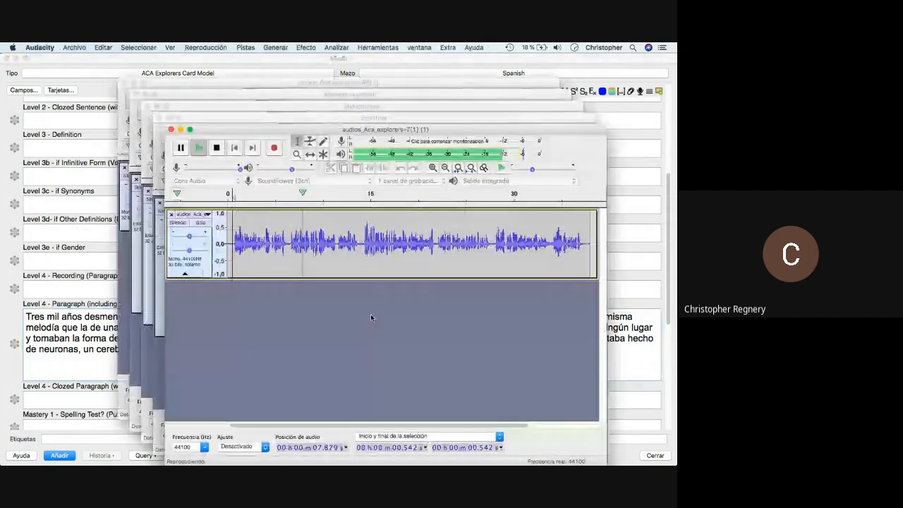
pyautogui.moveTo(292, 240); pyautogui.dragTo(232, 239)
pyautogui.press('super+Tab')
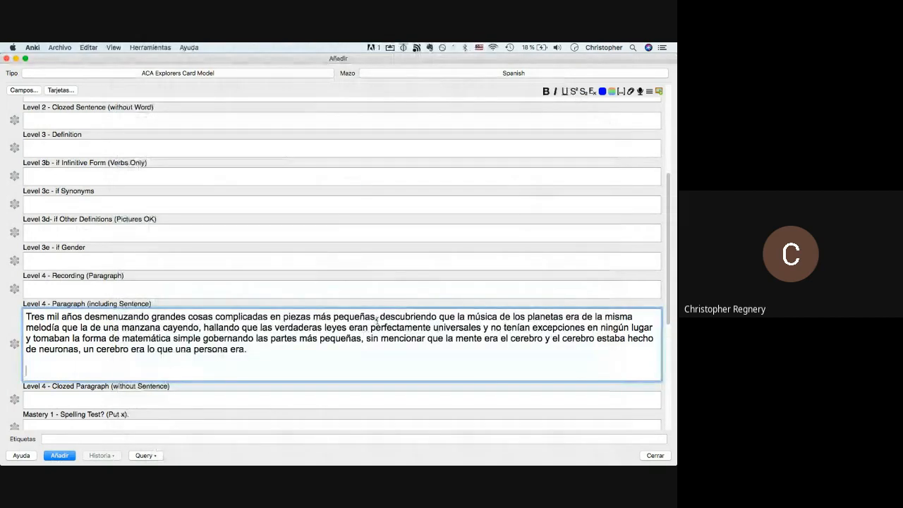
# - Replace the comma after 'pequeñas' with a period and capitalise 'Descubriendo'
pyautogui.click(379, 318)
pyautogui.press('BackSpace')
pyautogui.press('BackSpace')
pyautogui.write('.')
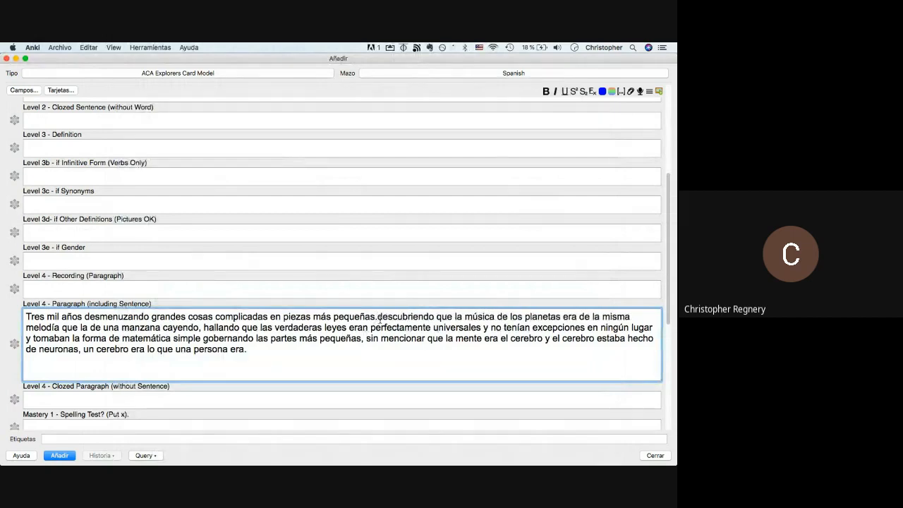
pyautogui.press('BackSpace')
pyautogui.write('D')
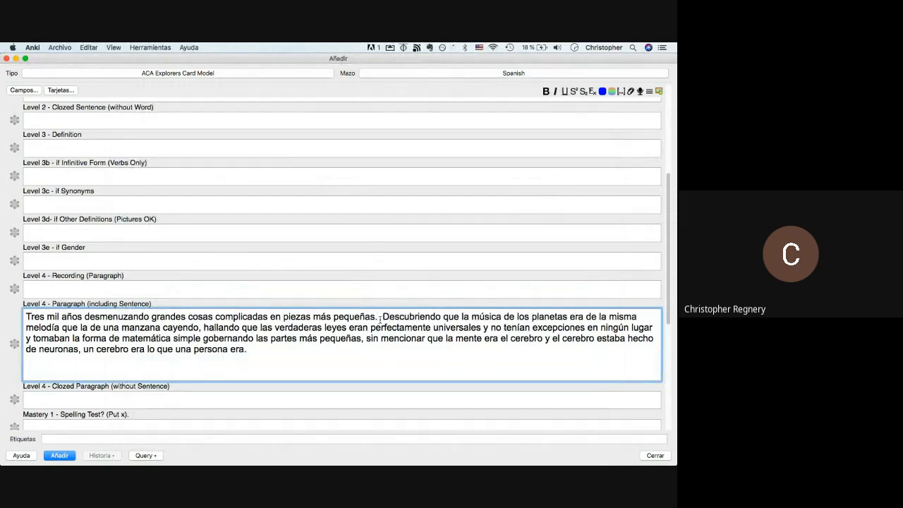
pyautogui.press('BackSpace')
pyautogui.press('BackSpace')
pyautogui.press('BackSpace')
pyautogui.press('super+Tab')
pyautogui.press('super+Tab')
pyautogui.press('super+Tab')
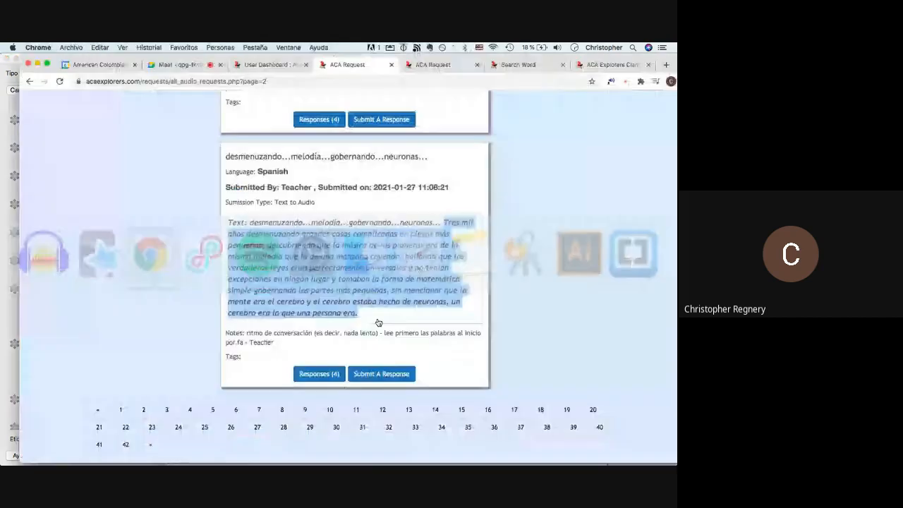
pyautogui.click(261, 64)
pyautogui.click(337, 65)
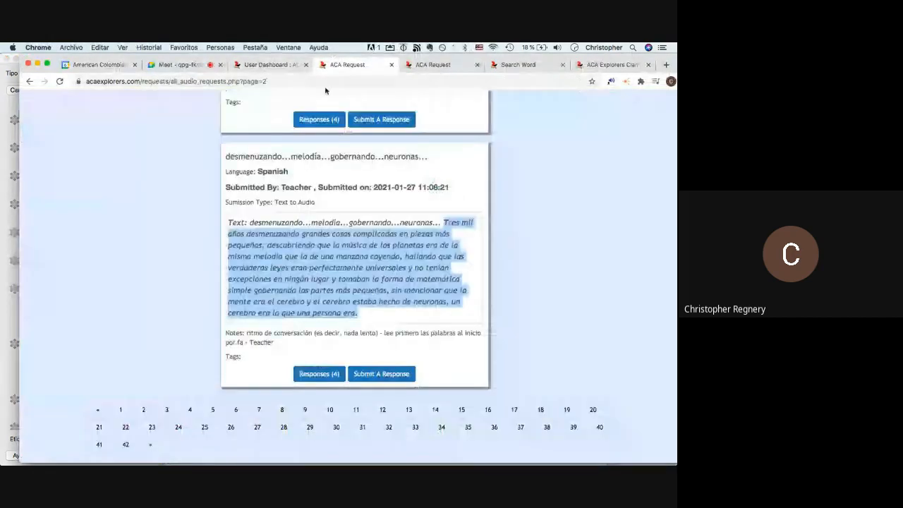
pyautogui.click(251, 222)
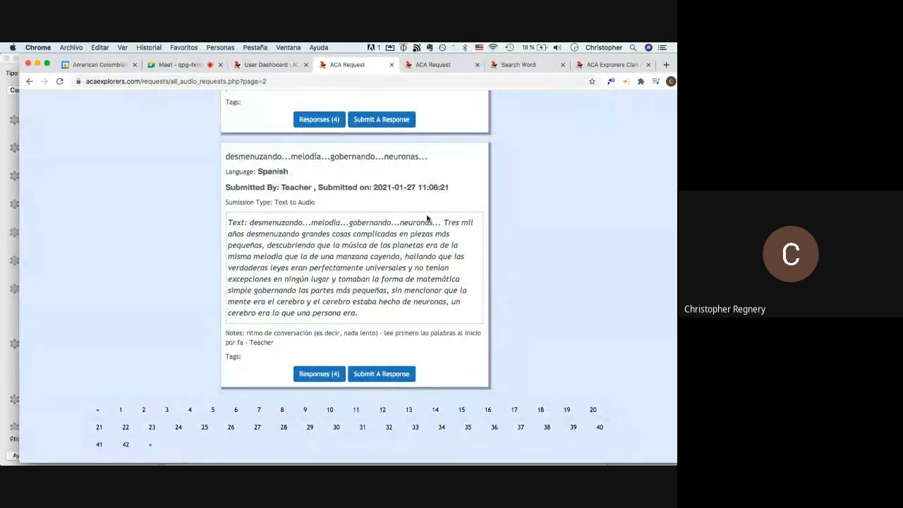
pyautogui.press('super+Tab')
pyautogui.press('super+Tab')
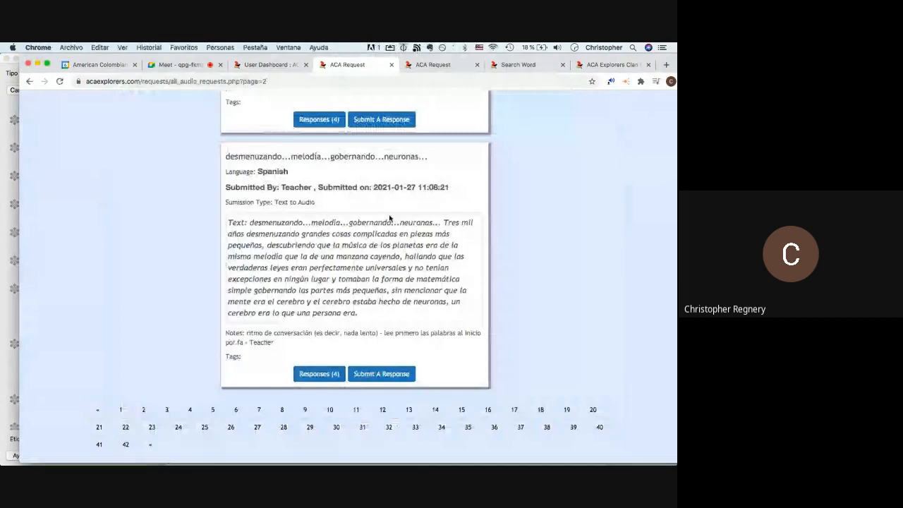
pyautogui.press('super+Tab')
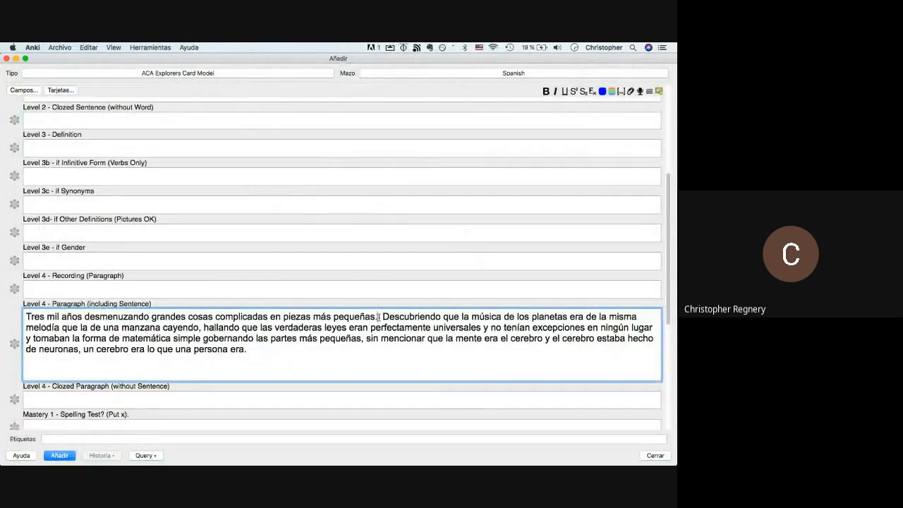
# - Try a comma after 'pequeñas', then undo back to 'pequeñas. Descubriendo' with the period kept
pyautogui.moveTo(378, 317); pyautogui.dragTo(383, 316)
pyautogui.click(383, 317)
pyautogui.press('BackSpace')
pyautogui.press('BackSpace')
pyautogui.press('BackSpace')
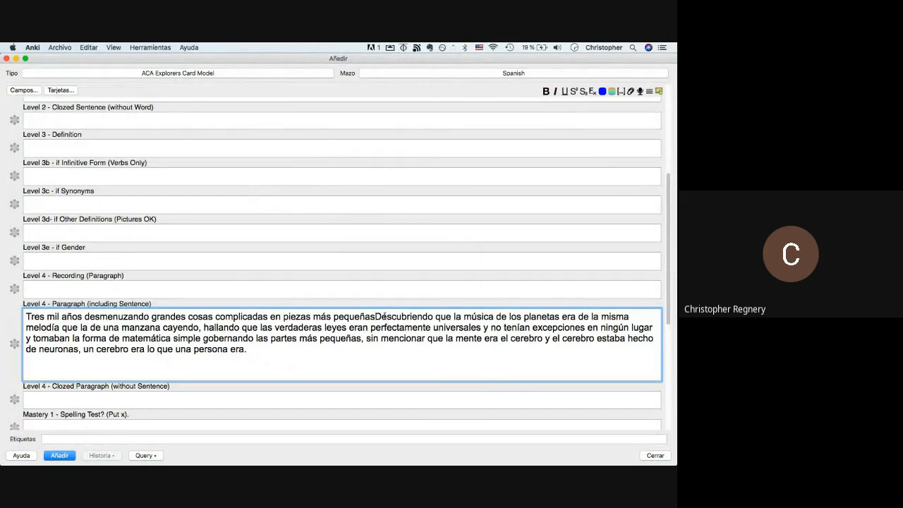
pyautogui.write(',')
pyautogui.press('BackSpace')
pyautogui.press('Right')
pyautogui.press('BackSpace')
pyautogui.write('d')
pyautogui.press('BackSpace')
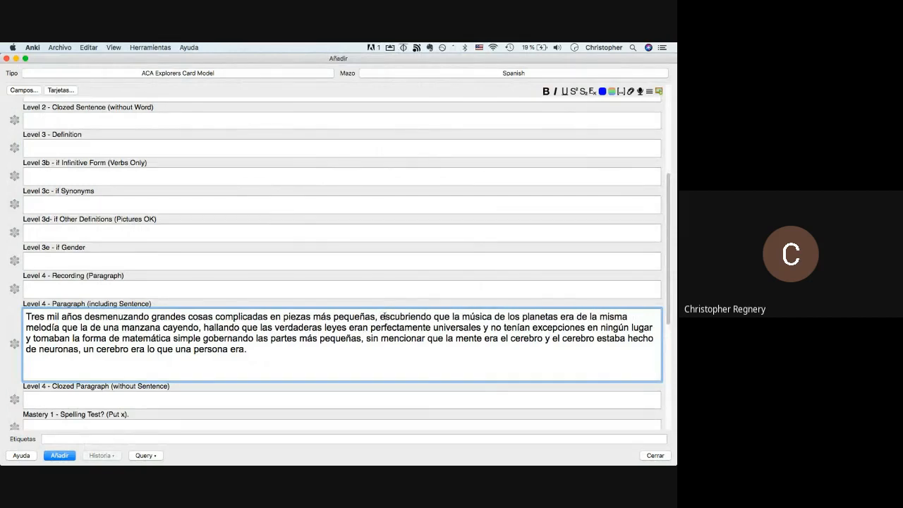
pyautogui.press('super+z')
pyautogui.press('super+z')
pyautogui.press('super+z')
pyautogui.press('super+z')
pyautogui.press('super+z')
pyautogui.press('super+z')
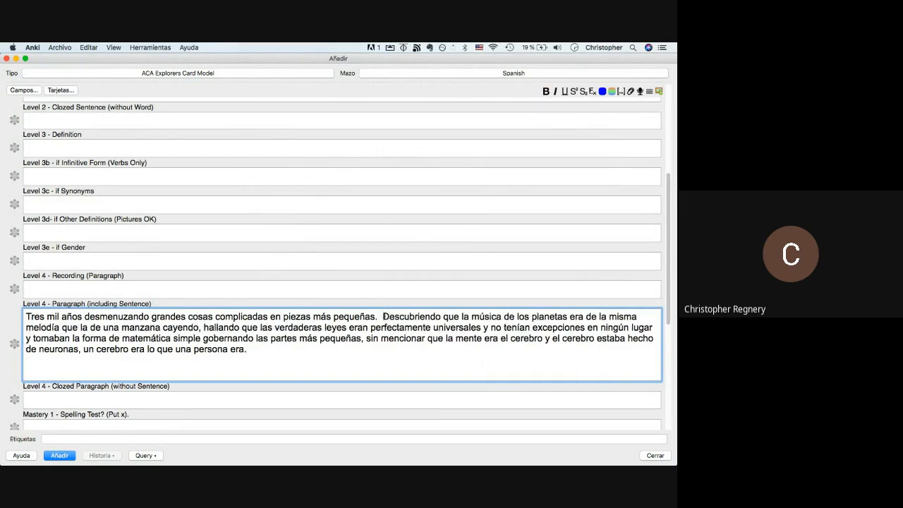
pyautogui.press('super+Tab')
pyautogui.press('super+Tab')
pyautogui.press('super+Tab')
pyautogui.press('super+Tab')
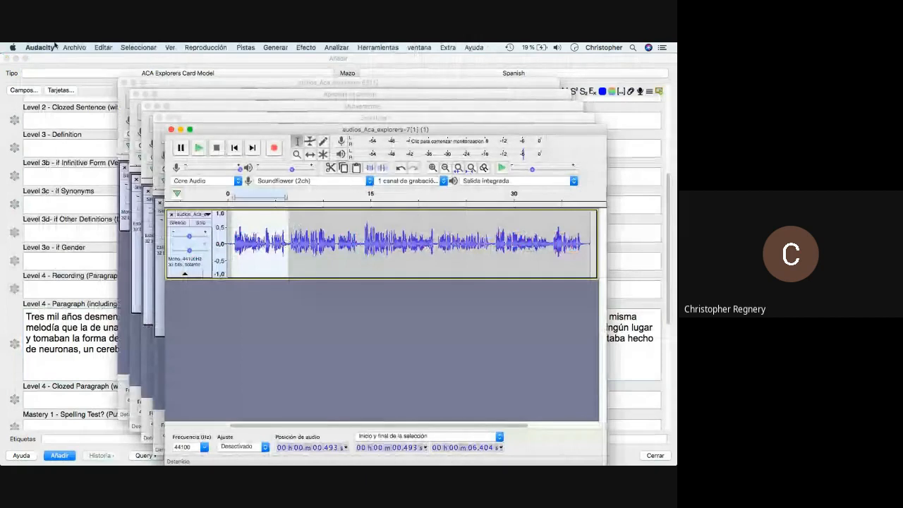
# - Copy 'Tres mil años desmenuzando' from Anki and export the selected audio as an MP3 with that name
pyautogui.click(102, 276)
pyautogui.moveTo(149, 316); pyautogui.dragTo(2, 319)
pyautogui.press('super+c')
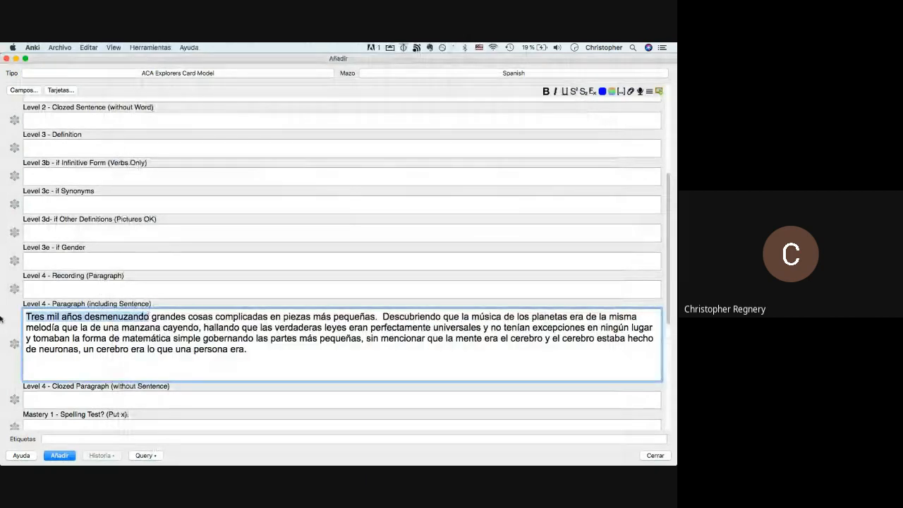
pyautogui.press('super+Tab')
pyautogui.click(74, 47)
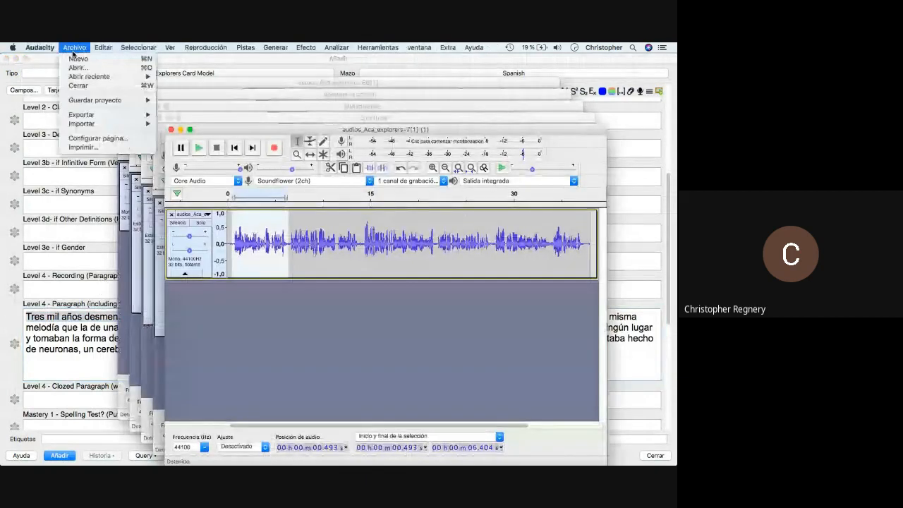
pyautogui.moveTo(99, 115)
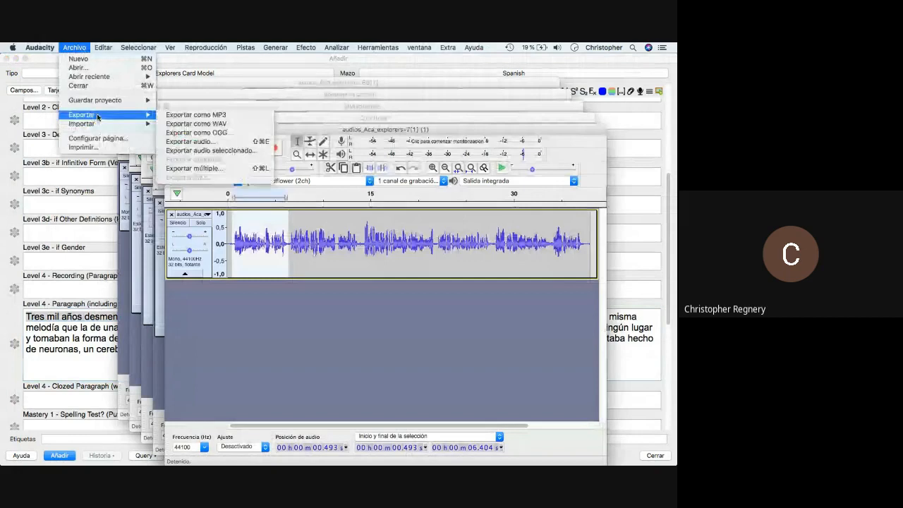
pyautogui.click(211, 150)
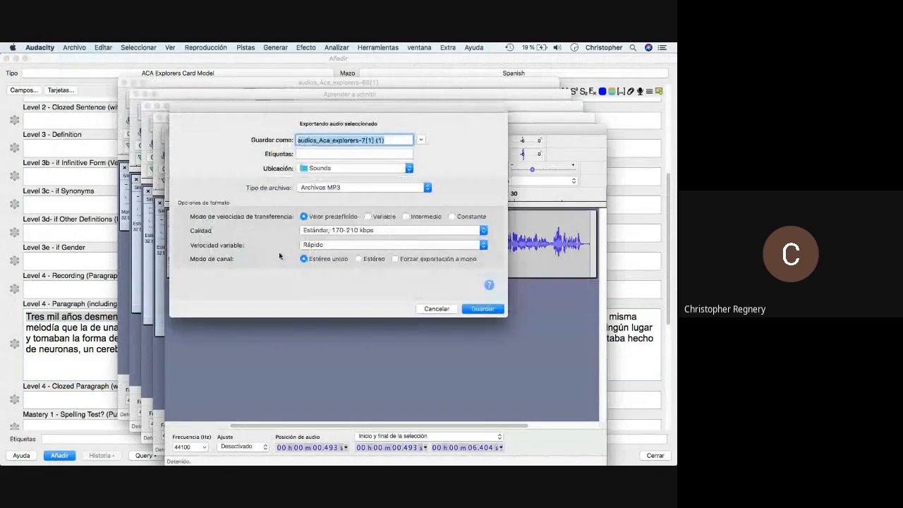
pyautogui.press('super+v')
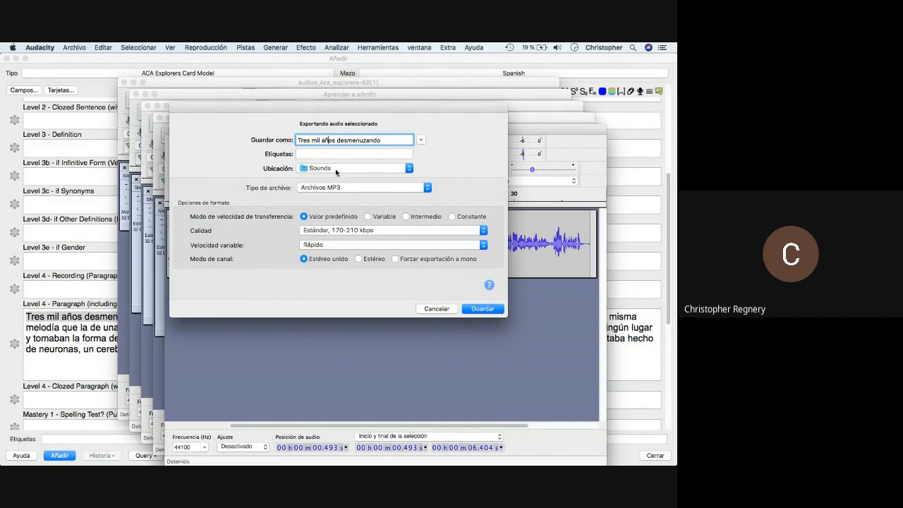
pyautogui.click(467, 311)
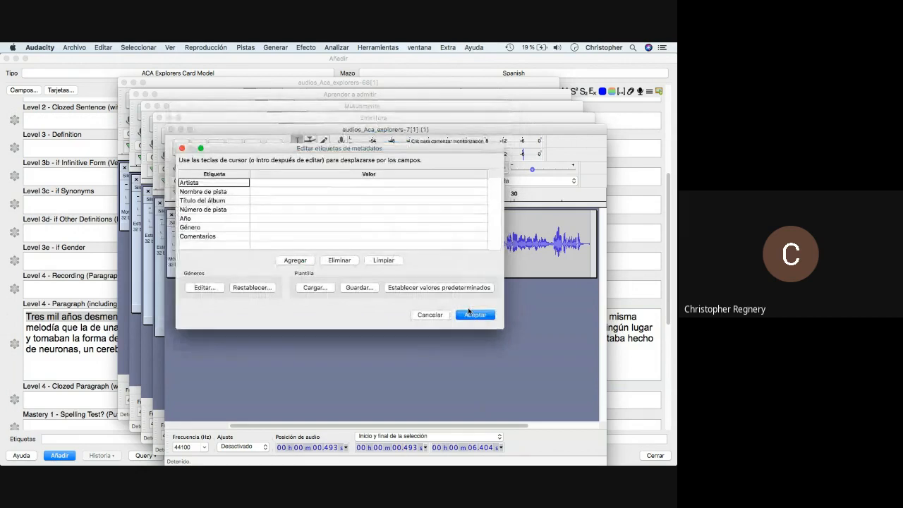
pyautogui.click(469, 315)
# - Play the recording from just after the exported clip
pyautogui.click(289, 245)
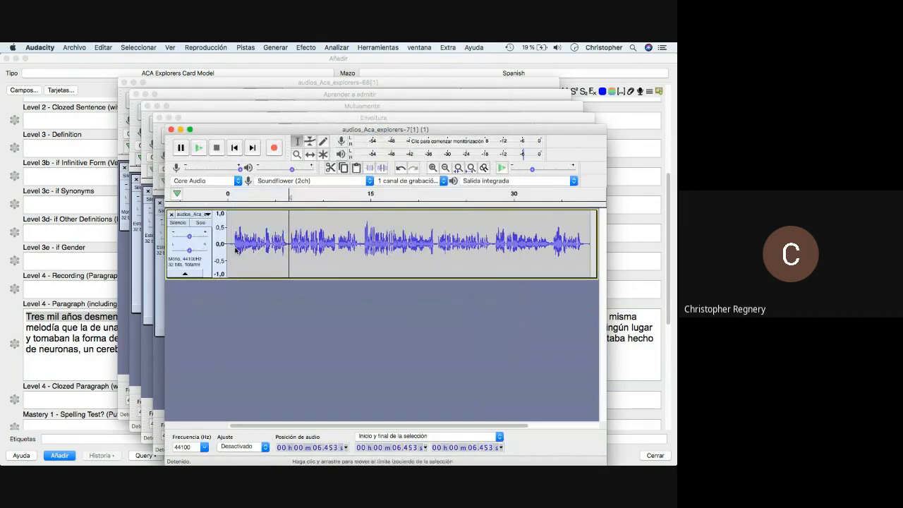
pyautogui.press('space')
pyautogui.press('super+Tab')
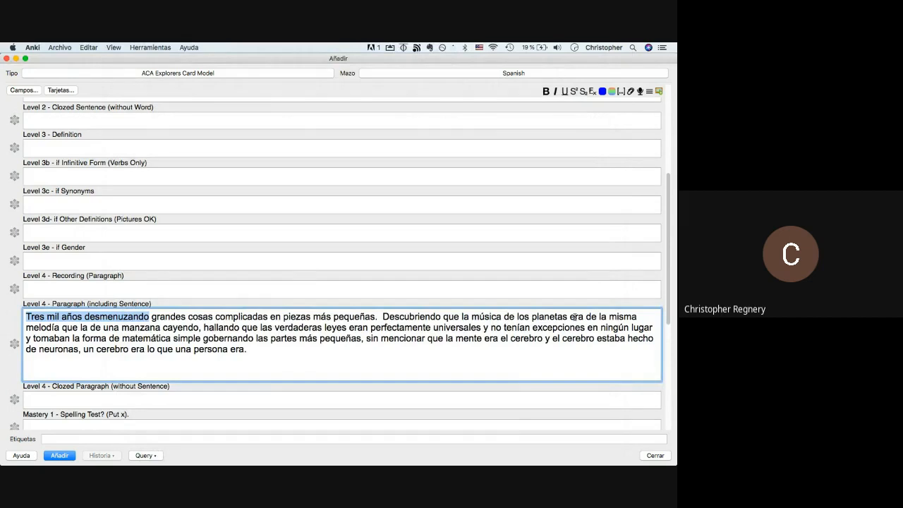
# - End the paragraph's sentence at 'cayendo.', capitalise 'Hallando', then stop the Audacity playback
pyautogui.click(201, 328)
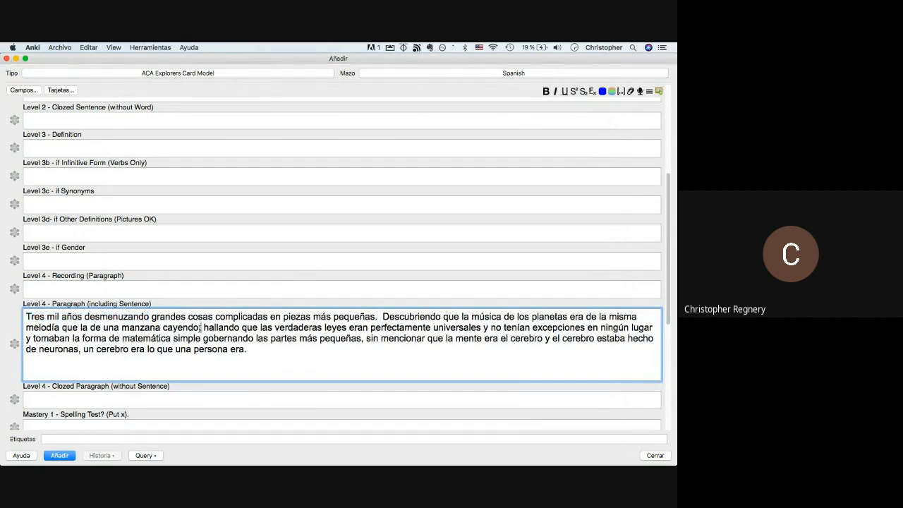
pyautogui.press('BackSpace')
pyautogui.write('.')
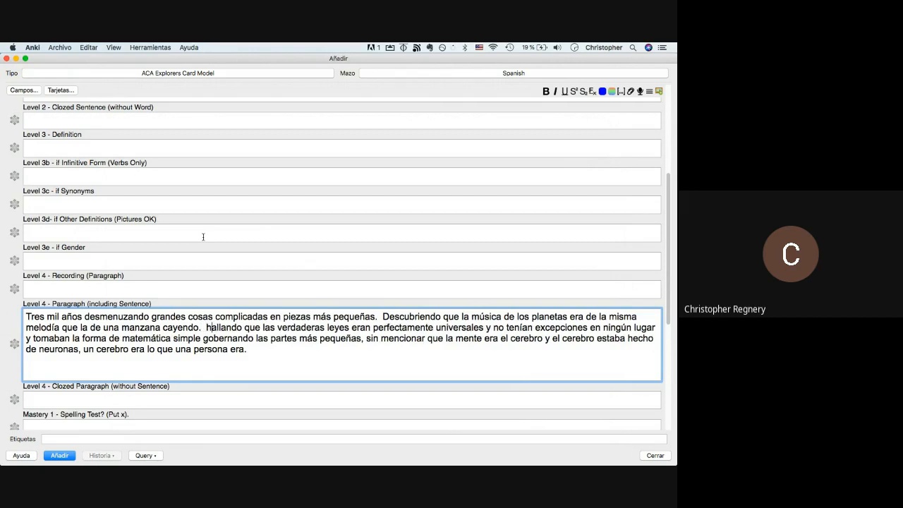
pyautogui.press('BackSpace')
pyautogui.write('H')
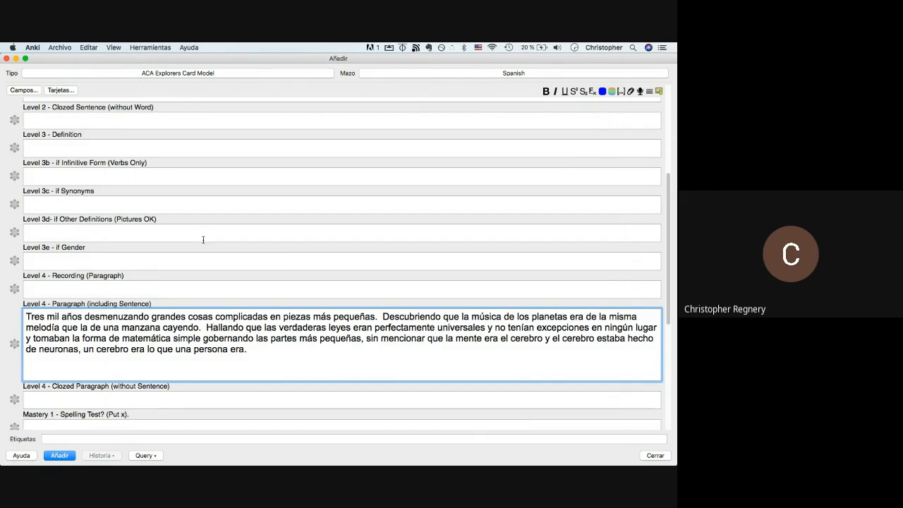
pyautogui.press('super+Tab')
pyautogui.press('space')
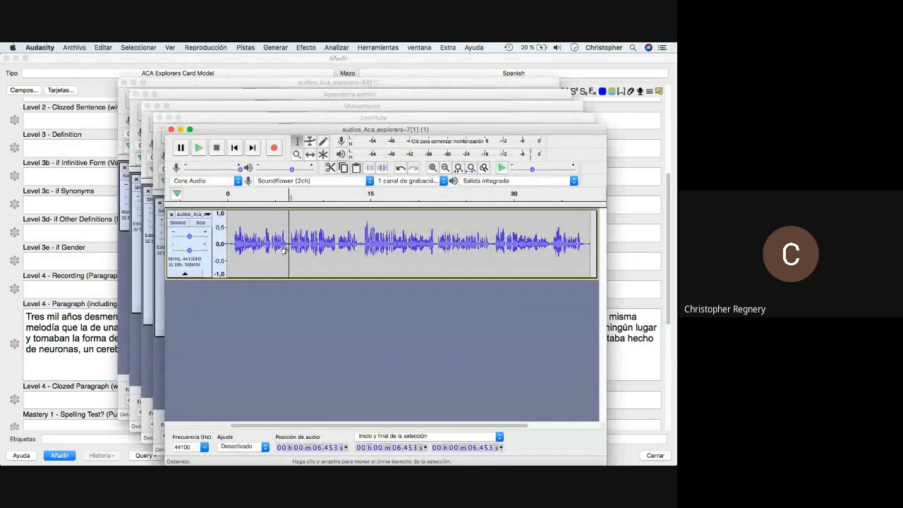
# - Select the second sentence's audio, about 6.4–13.8 s, checking it against the Anki text by playback
pyautogui.moveTo(285, 250); pyautogui.dragTo(356, 257)
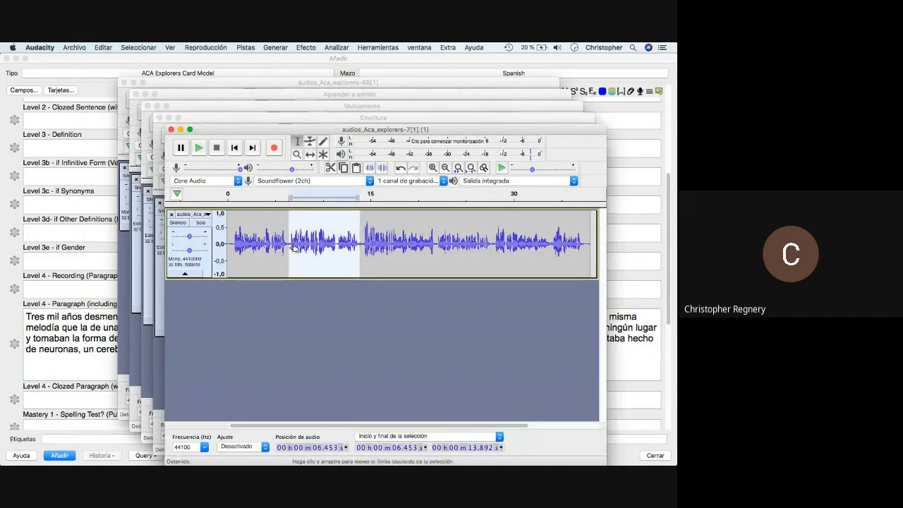
pyautogui.press('super+Tab')
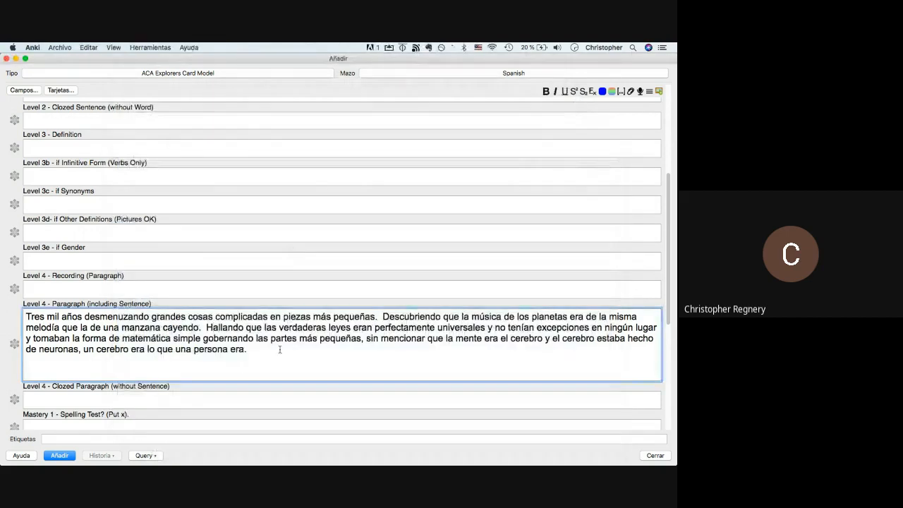
pyautogui.click(213, 328)
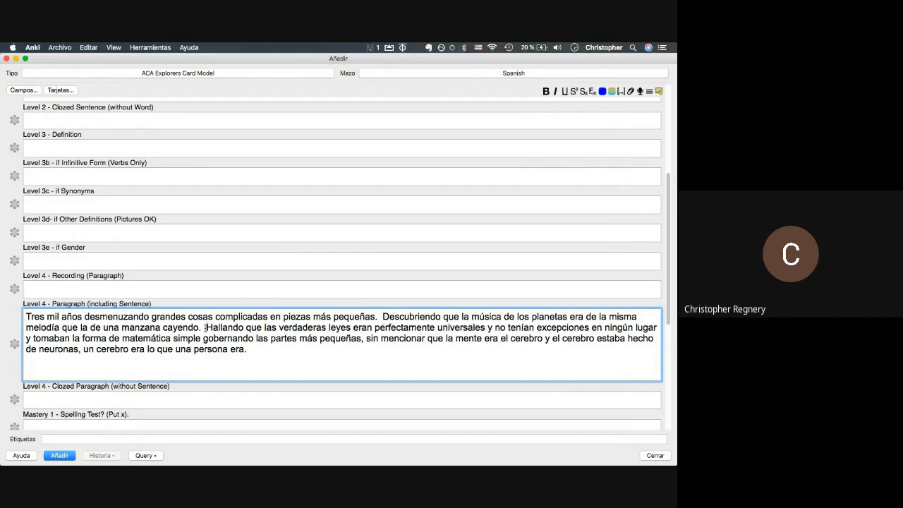
pyautogui.press('super+Tab')
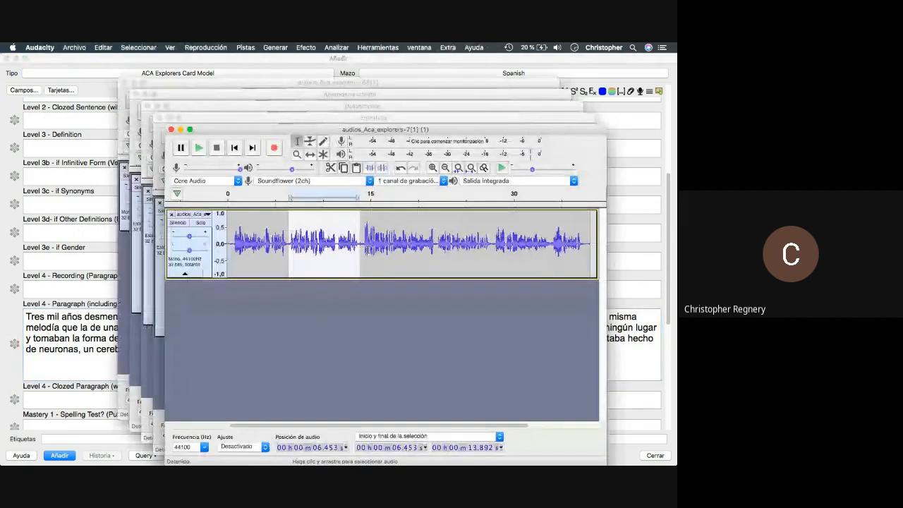
pyautogui.press('space')
pyautogui.press('super+Tab')
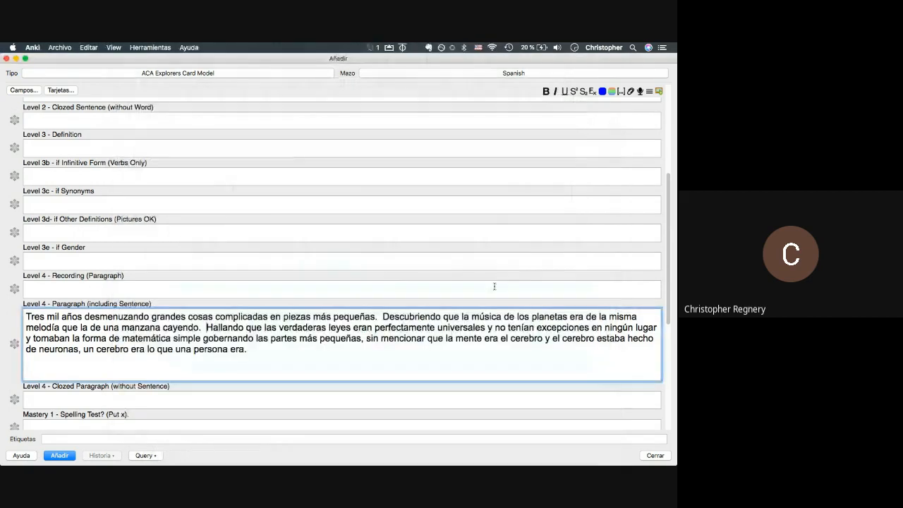
pyautogui.press('super+Tab')
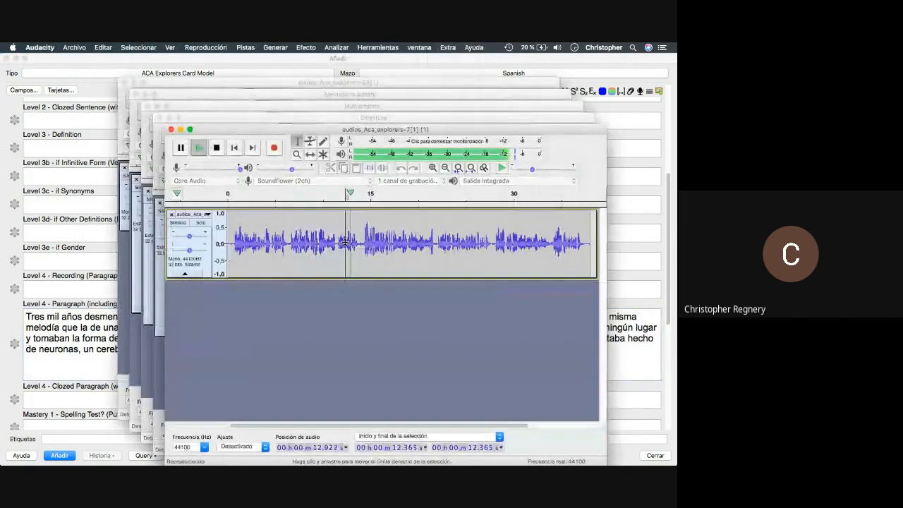
pyautogui.press('super+Tab')
pyautogui.press('super+Tab')
pyautogui.press('space')
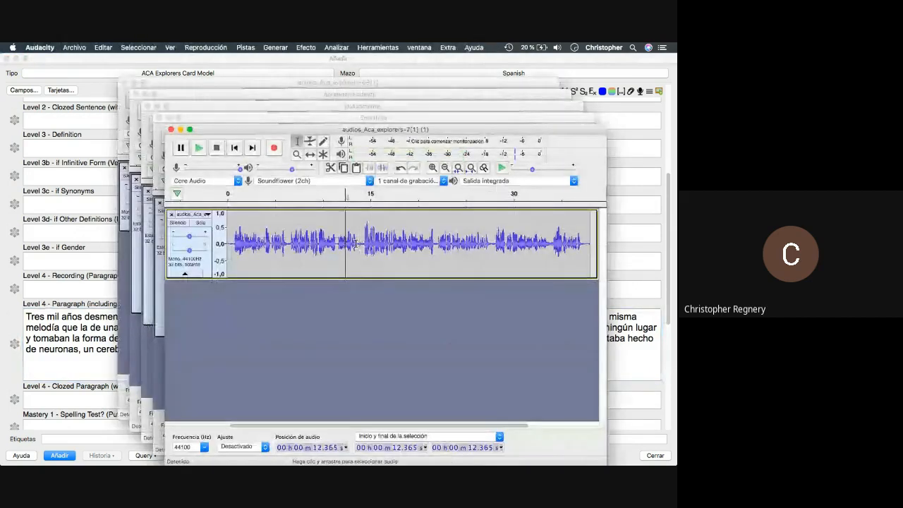
pyautogui.moveTo(357, 245); pyautogui.dragTo(288, 251)
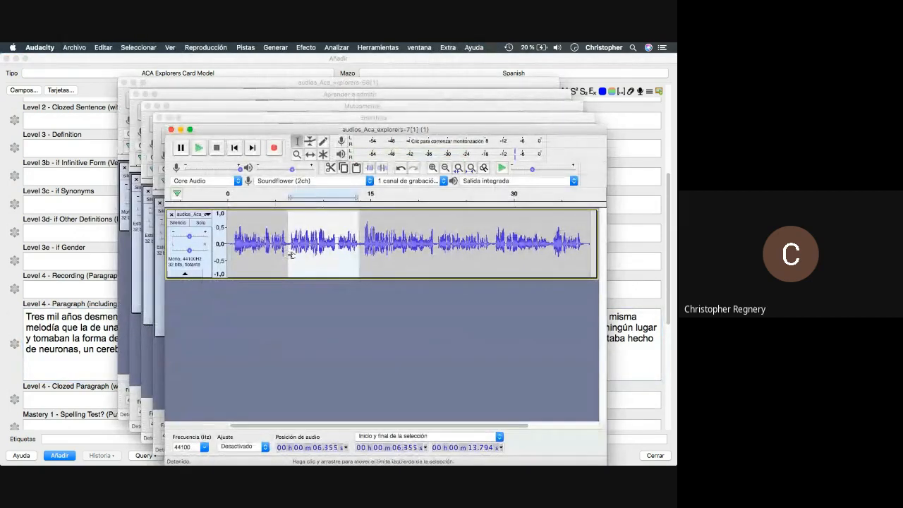
# - Export the selection as MP3 'Descubriendo que la música', fixing the ú accent in the name
pyautogui.click(74, 48)
pyautogui.moveTo(113, 114)
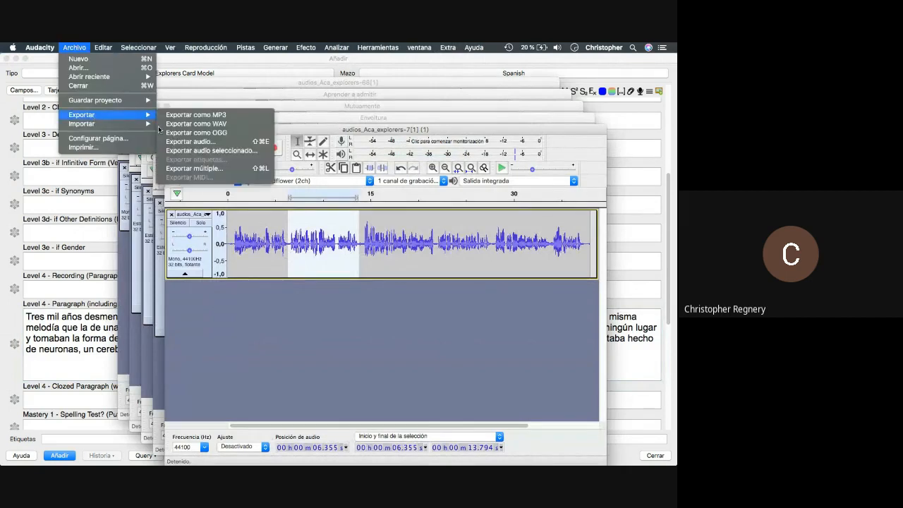
pyautogui.click(216, 151)
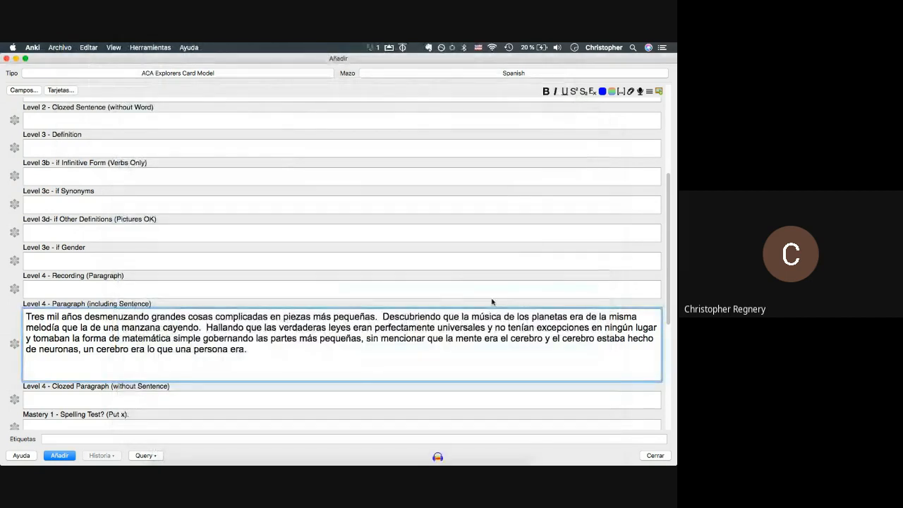
pyautogui.moveTo(383, 317); pyautogui.dragTo(502, 317)
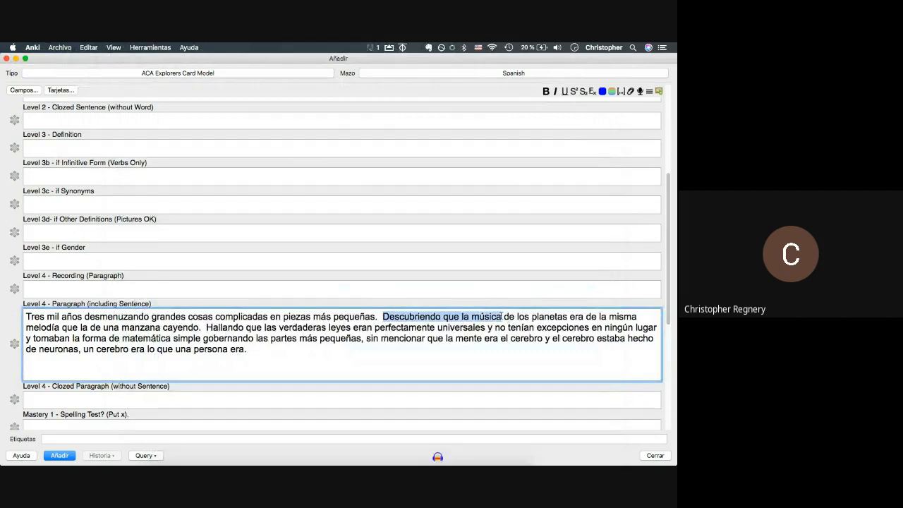
pyautogui.write('Descubriendo que la m´sica')
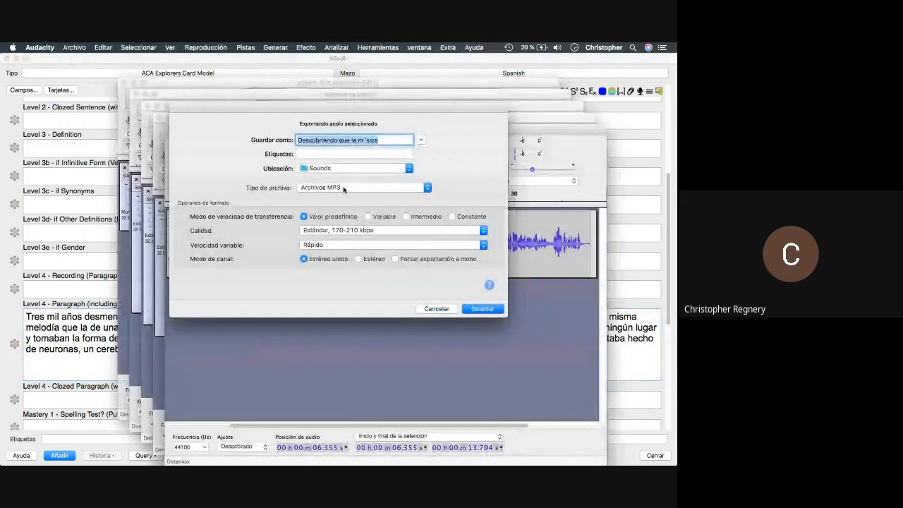
pyautogui.press('Left')
pyautogui.press('Left')
pyautogui.press('Left')
pyautogui.press('Left')
pyautogui.press('BackSpace')
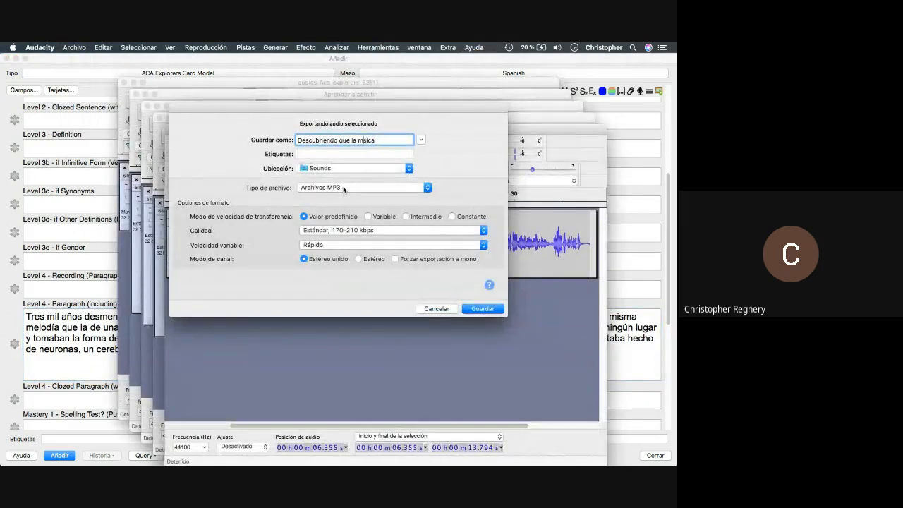
pyautogui.write('ú')
pyautogui.press('Return')
pyautogui.press('Return')
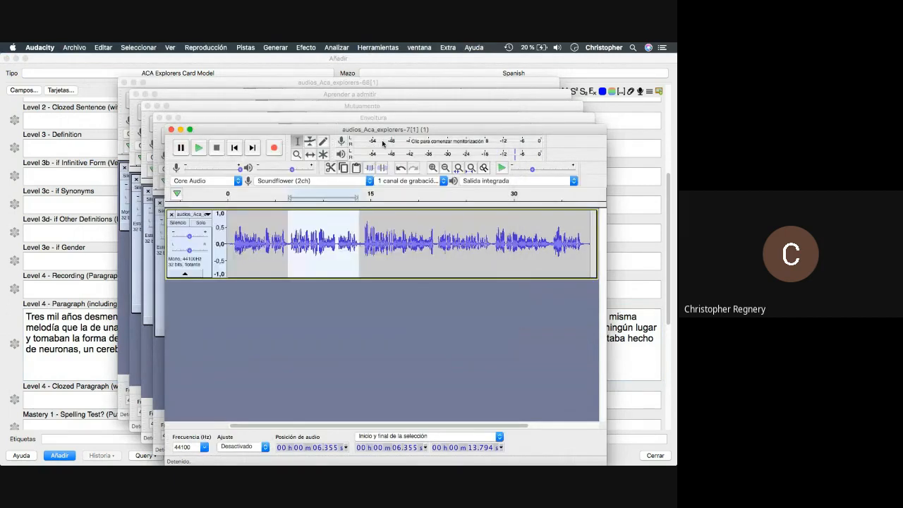
# - Play from about 14 s and roughly select the next sentence's audio, checking it against the paragraph
pyautogui.click(363, 217)
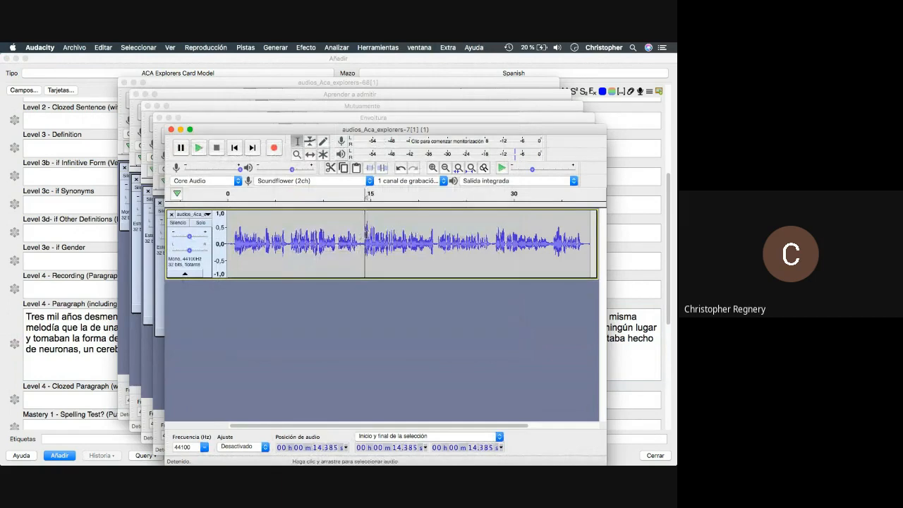
pyautogui.click(361, 242)
pyautogui.press('space')
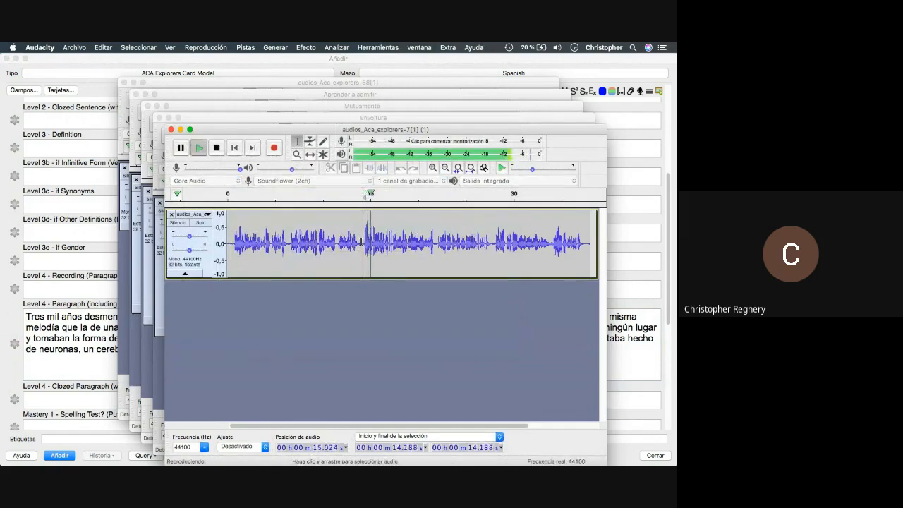
pyautogui.moveTo(362, 242); pyautogui.dragTo(426, 261)
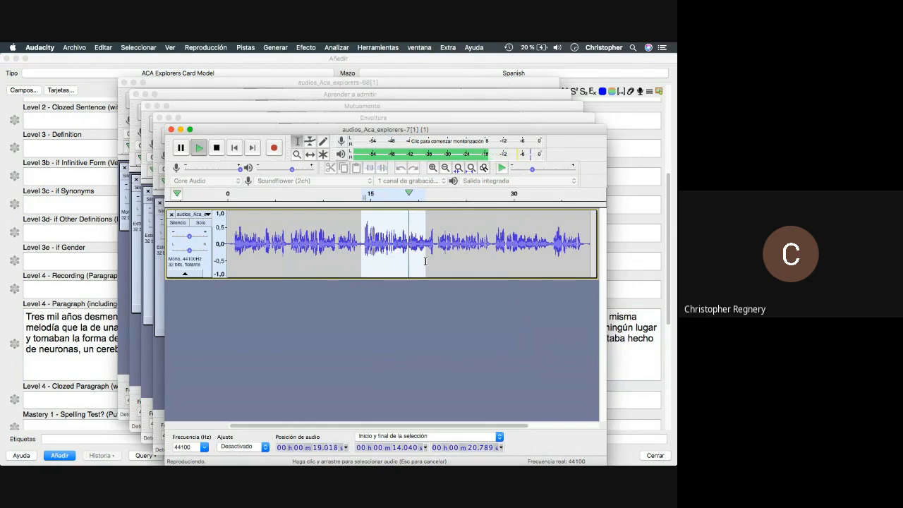
pyautogui.moveTo(425, 261); pyautogui.dragTo(438, 267)
pyautogui.press('space')
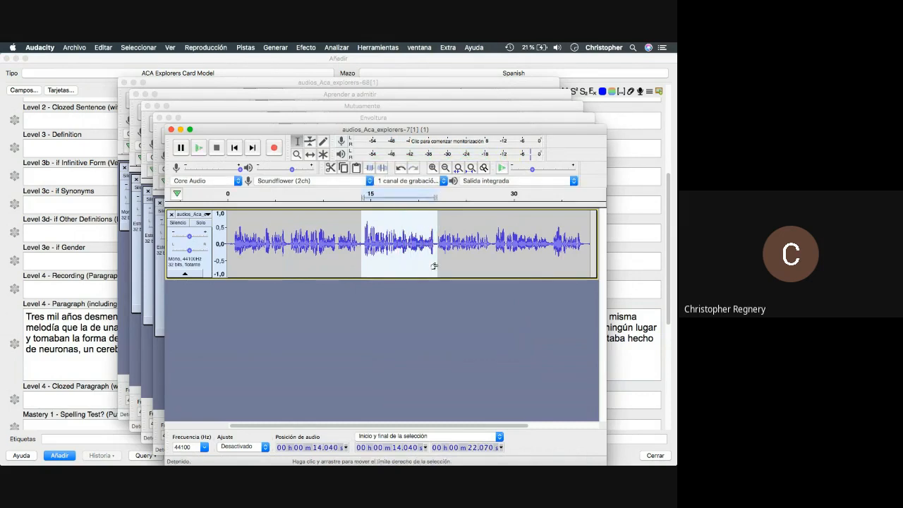
pyautogui.press('super+Tab')
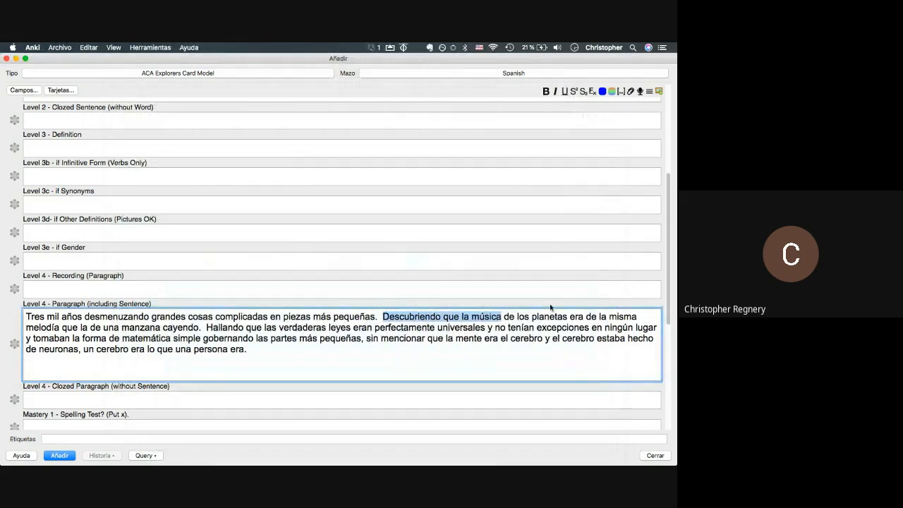
pyautogui.press('super+Tab')
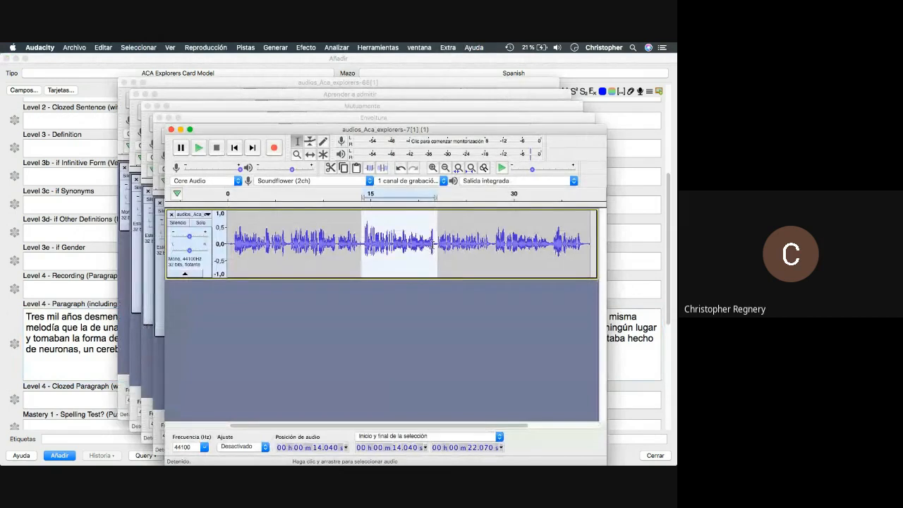
pyautogui.keyDown('shift'); pyautogui.click(491, 247); pyautogui.keyUp('shift')
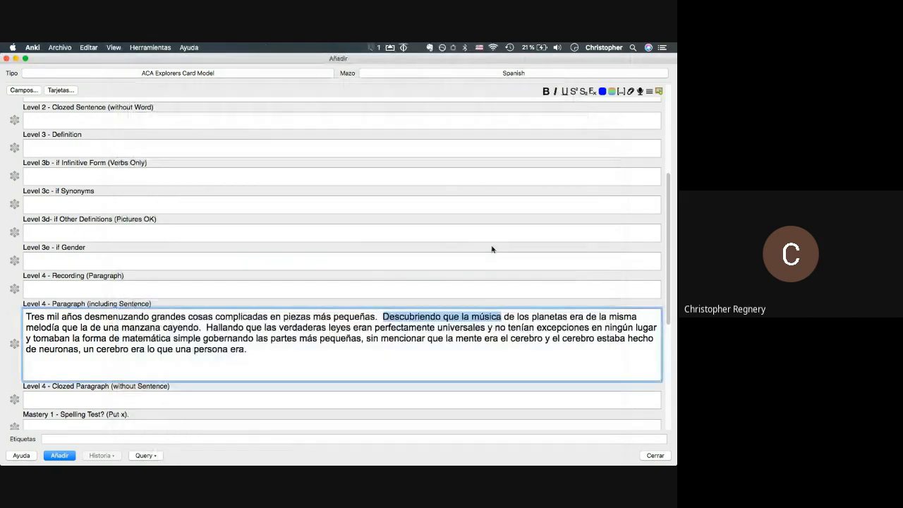
pyautogui.press('super+Tab')
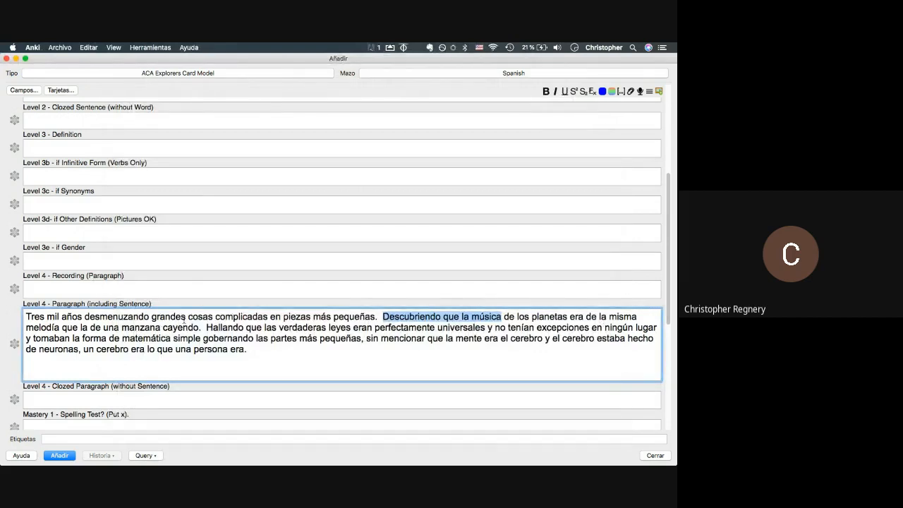
pyautogui.click(362, 340)
# - Finalise the selection from 27.7 s back to 14.1 s and glance through the Analizar and Efecto menus
pyautogui.press('super+Tab')
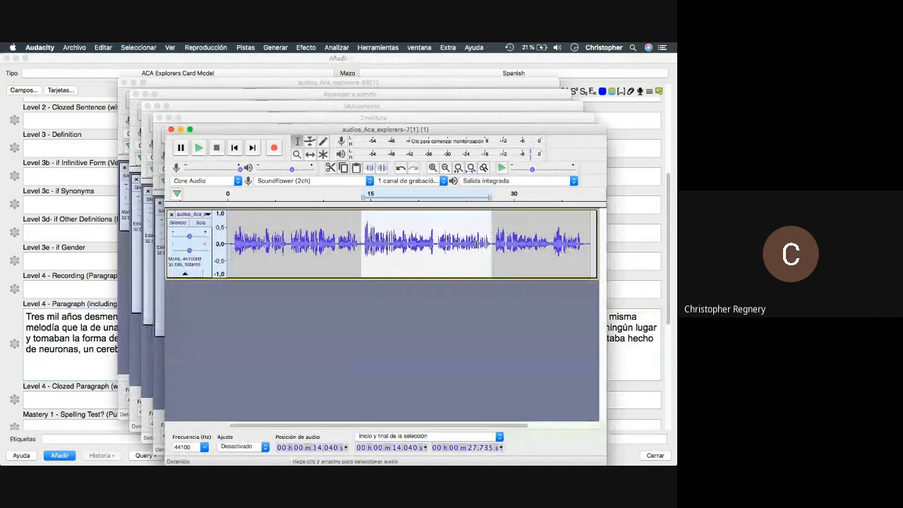
pyautogui.click(466, 241)
pyautogui.press('space')
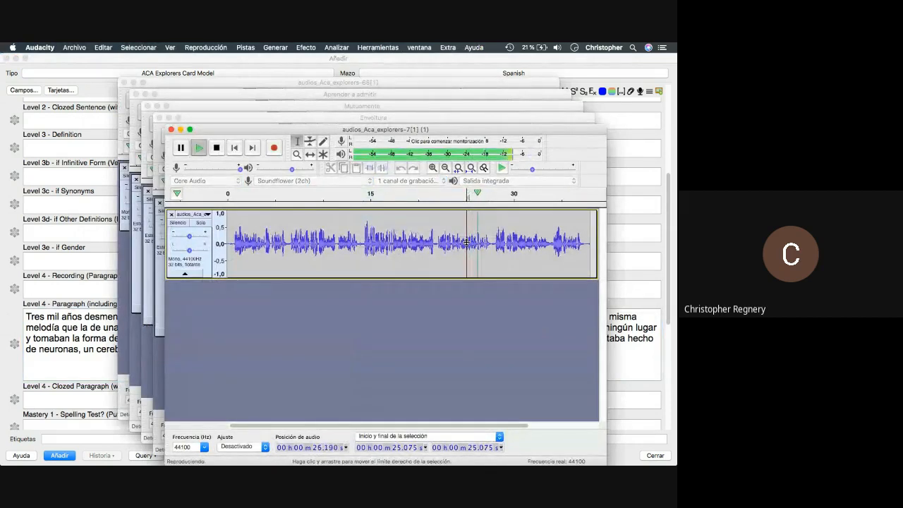
pyautogui.click(492, 243)
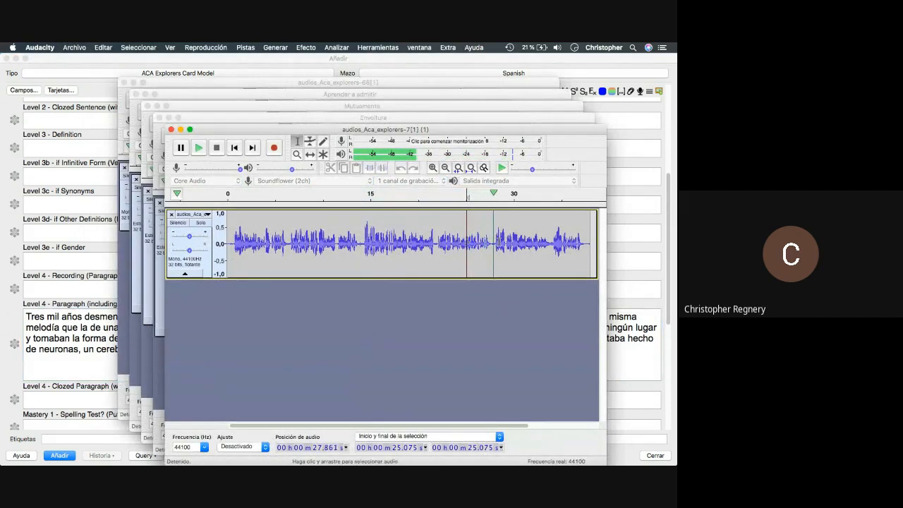
pyautogui.moveTo(492, 243); pyautogui.dragTo(362, 254)
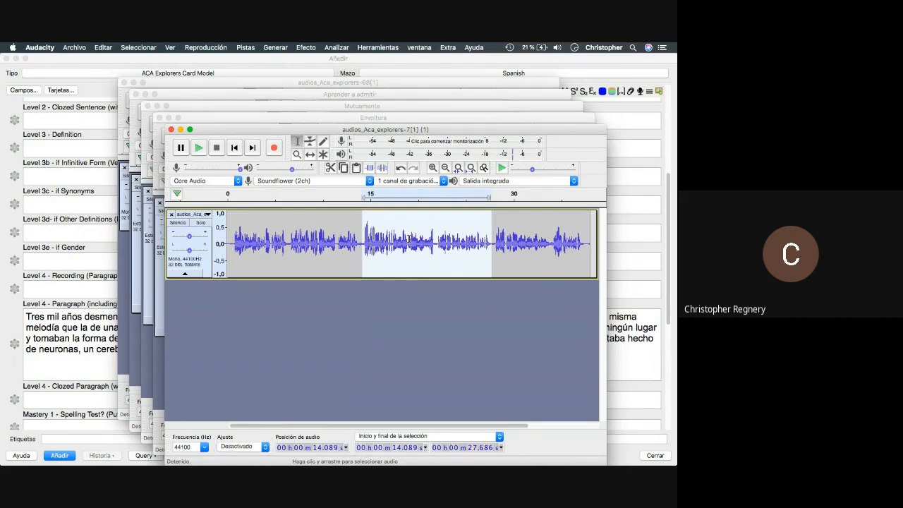
pyautogui.click(335, 46)
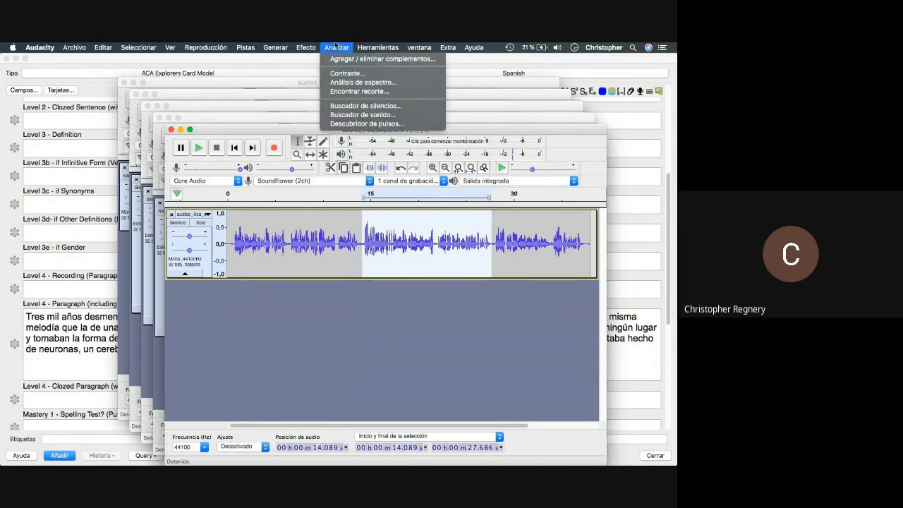
pyautogui.moveTo(379, 49)
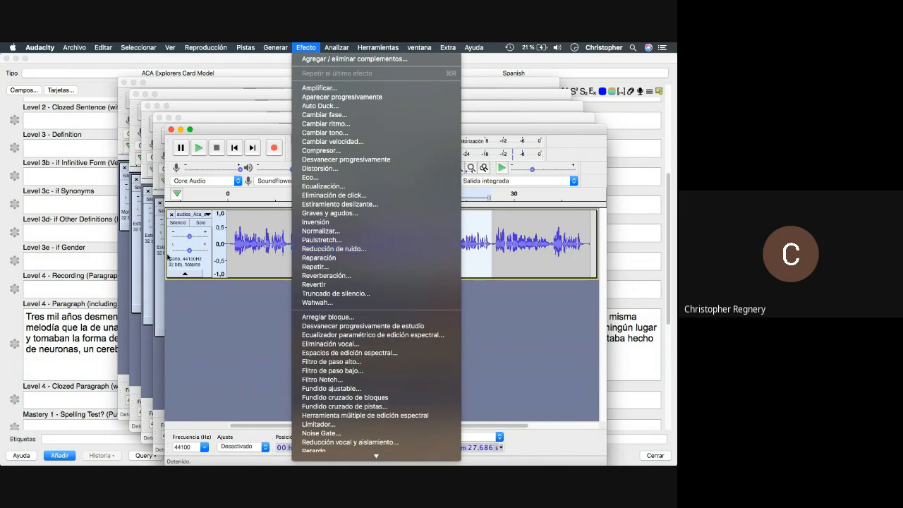
pyautogui.click(271, 240)
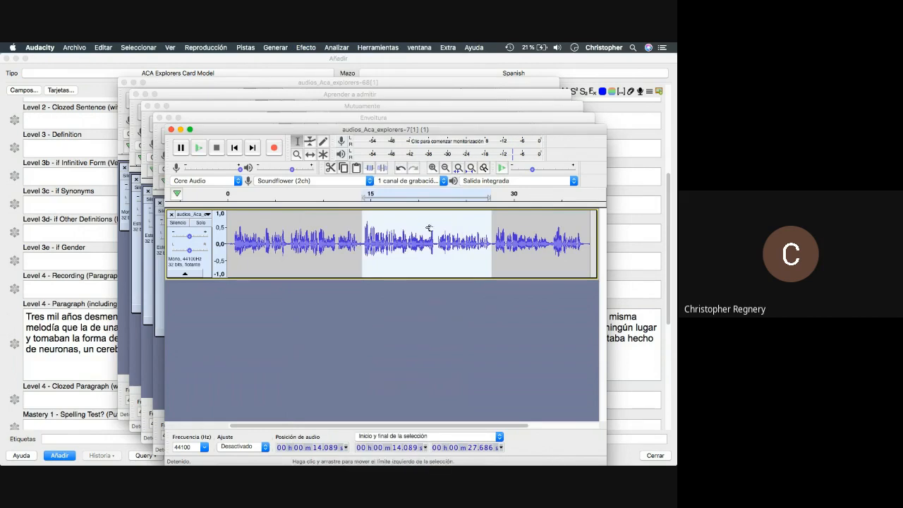
pyautogui.press('super+Tab')
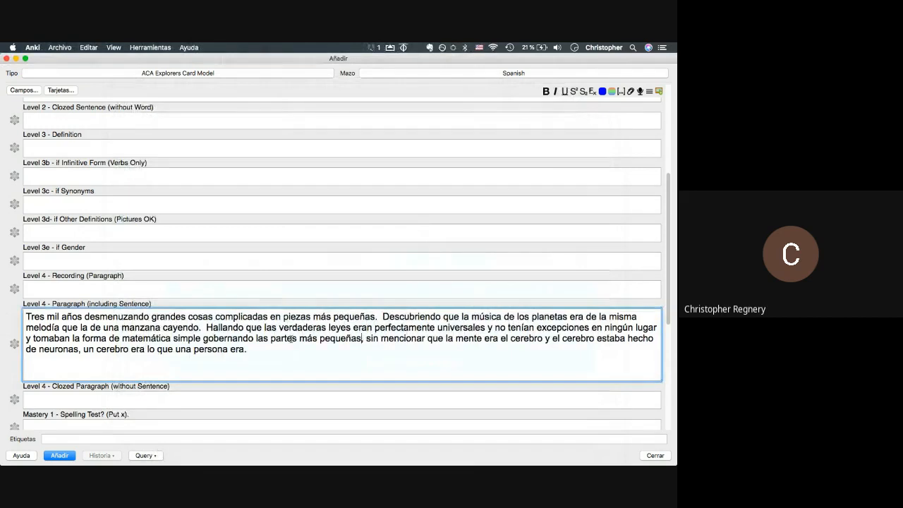
# - End the sentence at 'pequeñas.', capitalise 'Sin', and copy 'Hallando que las verdaderas leyes'
pyautogui.click(362, 338)
pyautogui.press('BackSpace')
pyautogui.write('.')
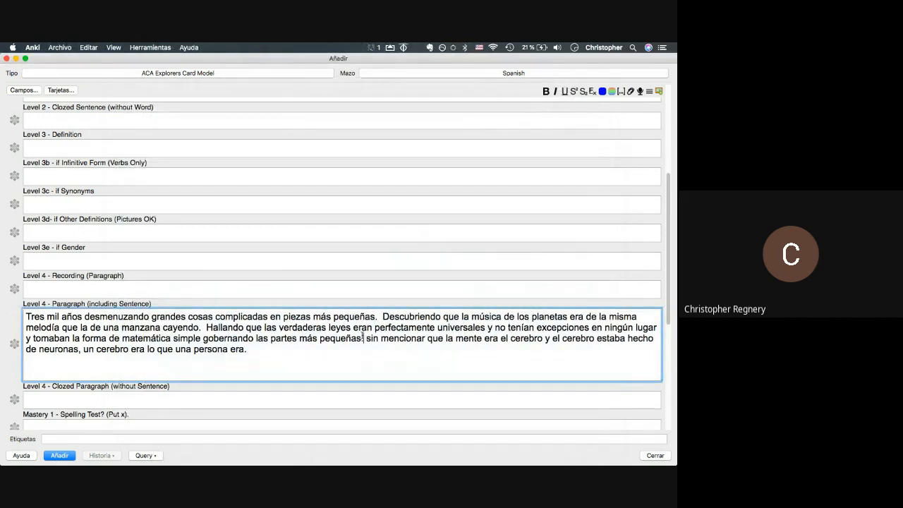
pyautogui.press('BackSpace')
pyautogui.write('S')
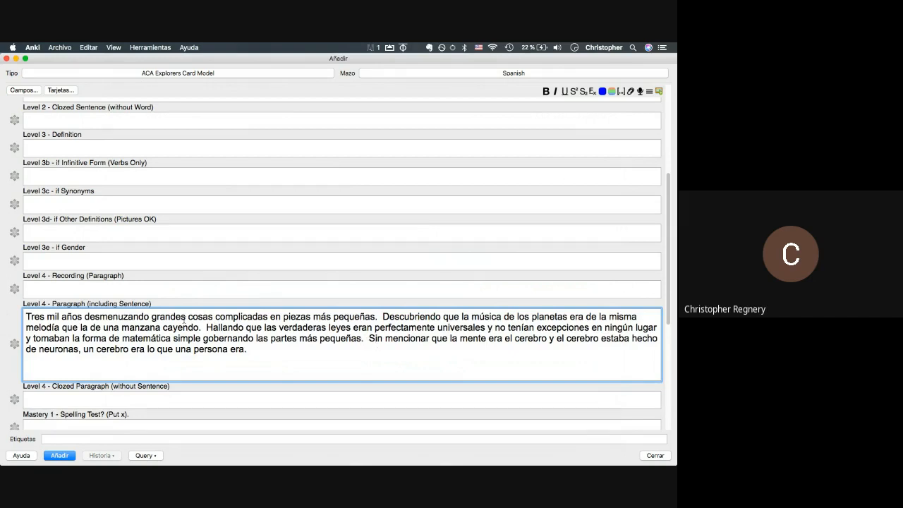
pyautogui.moveTo(206, 327); pyautogui.dragTo(352, 327)
pyautogui.press('super+c')
# - Export the 14.1–27.7 s selection as MP3 'Hallando que las verdaderas leyes' into Sounds
pyautogui.press('super+Tab')
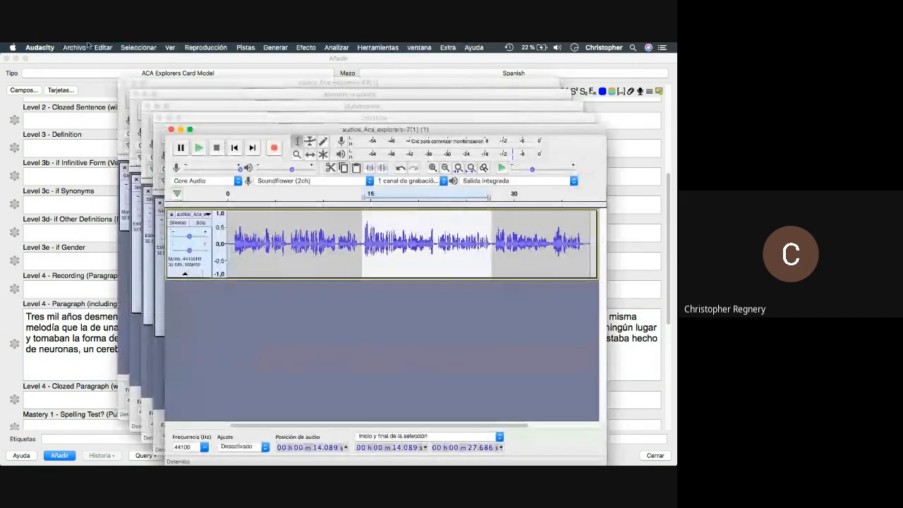
pyautogui.click(74, 47)
pyautogui.moveTo(97, 114)
pyautogui.click(211, 150)
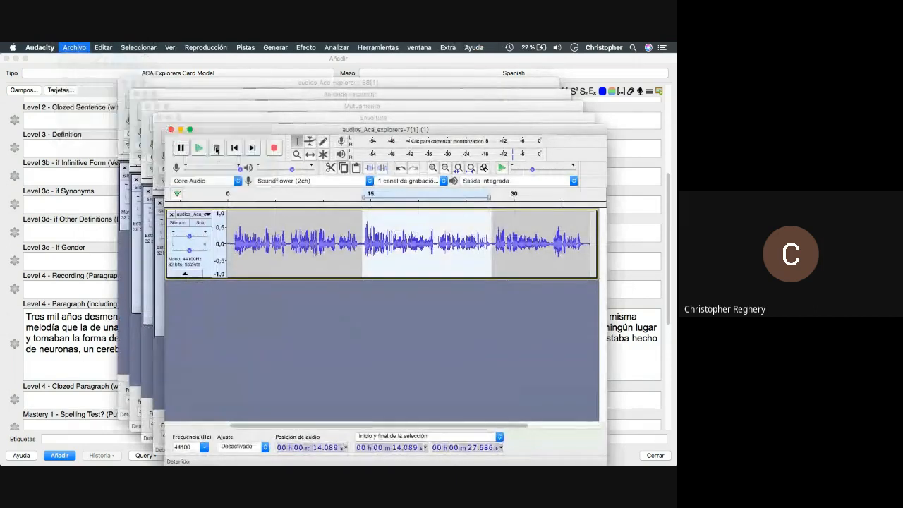
pyautogui.press('super+v')
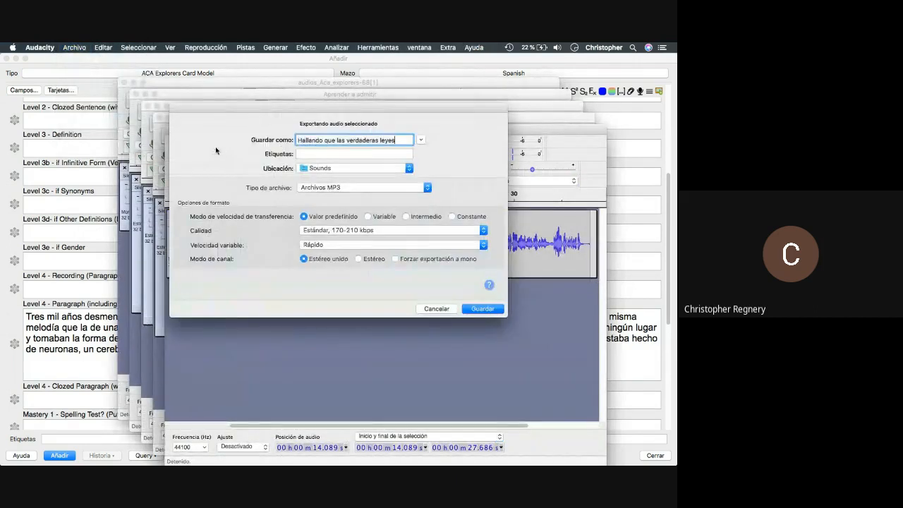
pyautogui.press('Return')
pyautogui.press('Return')
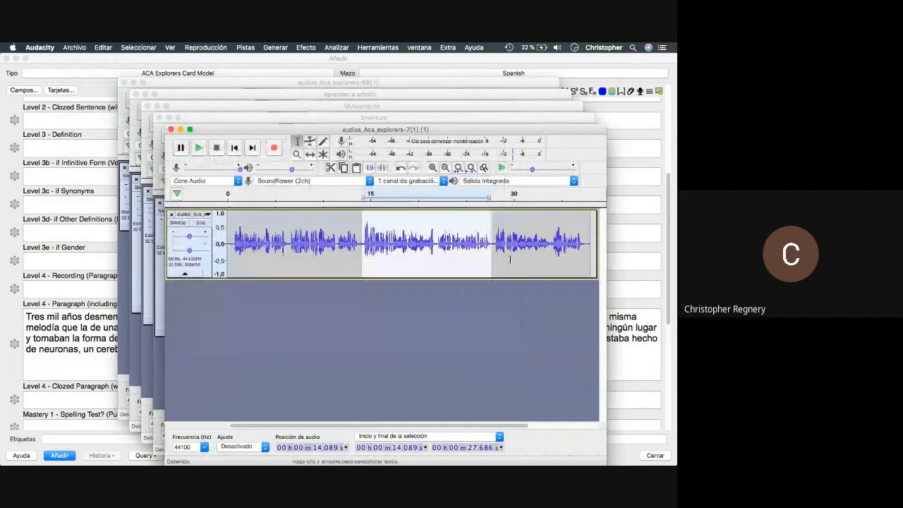
pyautogui.click(492, 250)
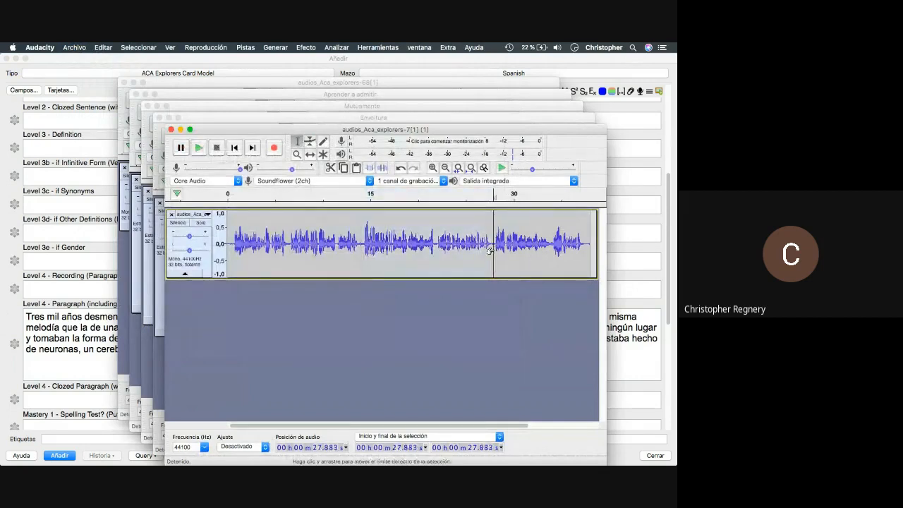
# - Play from 27.8 s and select the closing audio up to about 37.4 s
pyautogui.press('super+Tab')
pyautogui.press('super+Tab')
pyautogui.press('space')
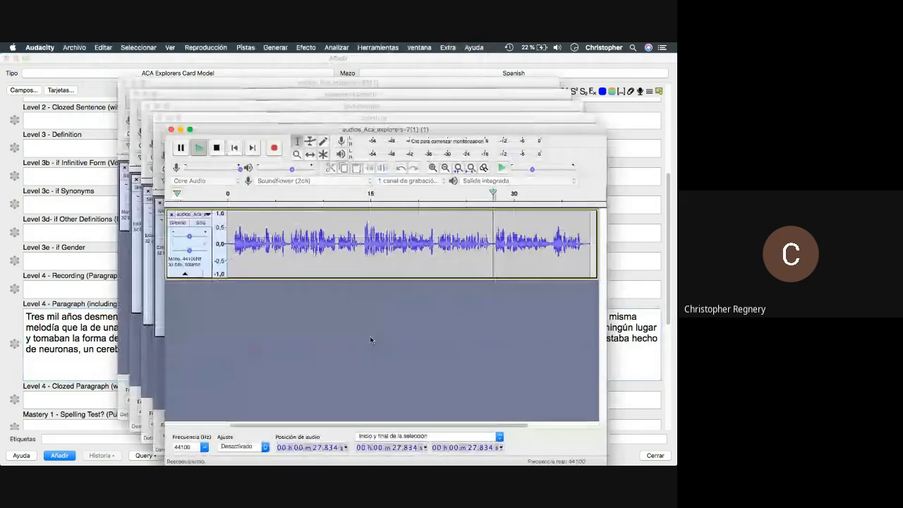
pyautogui.press('super+Tab')
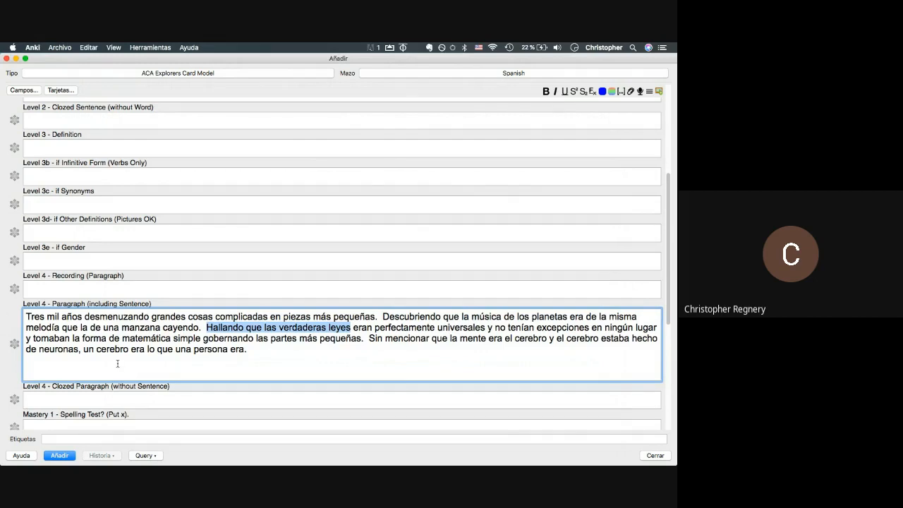
pyautogui.press('super+Tab')
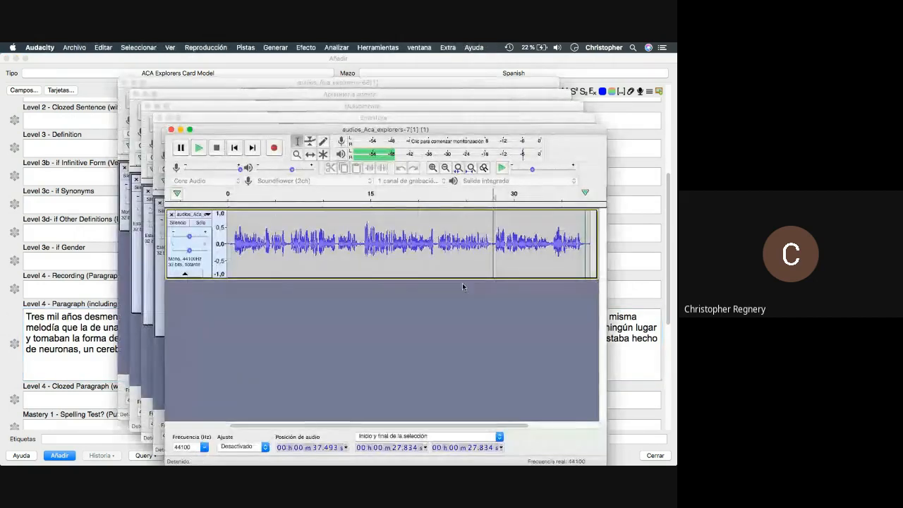
pyautogui.moveTo(491, 248); pyautogui.dragTo(584, 262)
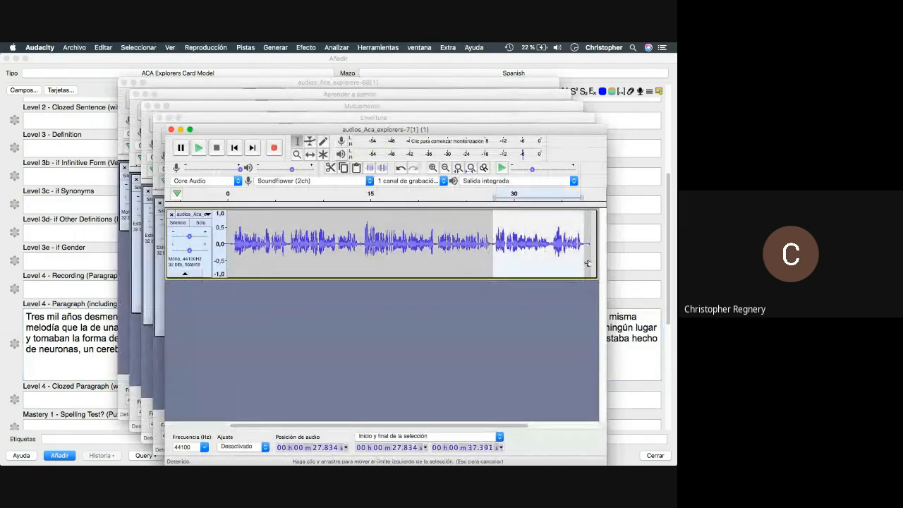
pyautogui.click(81, 47)
# - Copy 'Sin mencionar que la mente' from Anki and export the selection as that MP3
pyautogui.press('super+Tab')
pyautogui.moveTo(368, 338); pyautogui.dragTo(485, 339)
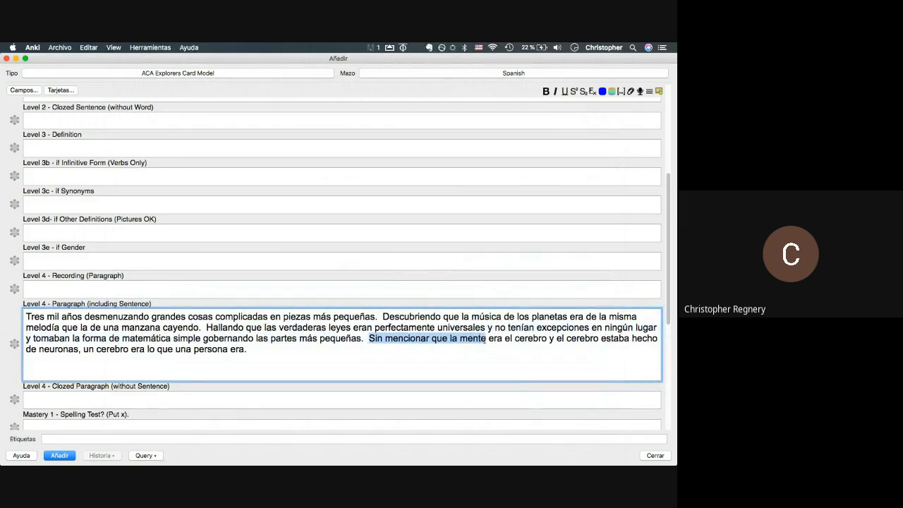
pyautogui.press('super+Tab')
pyautogui.click(74, 48)
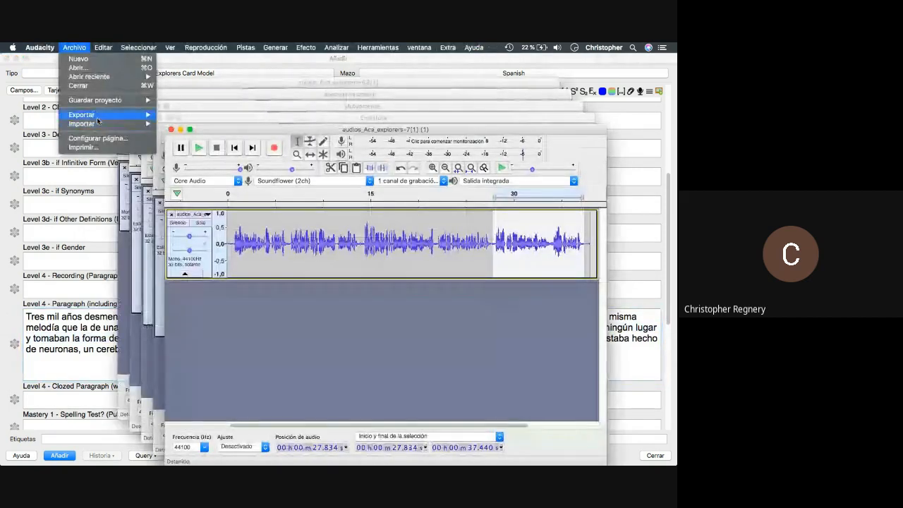
pyautogui.moveTo(99, 115)
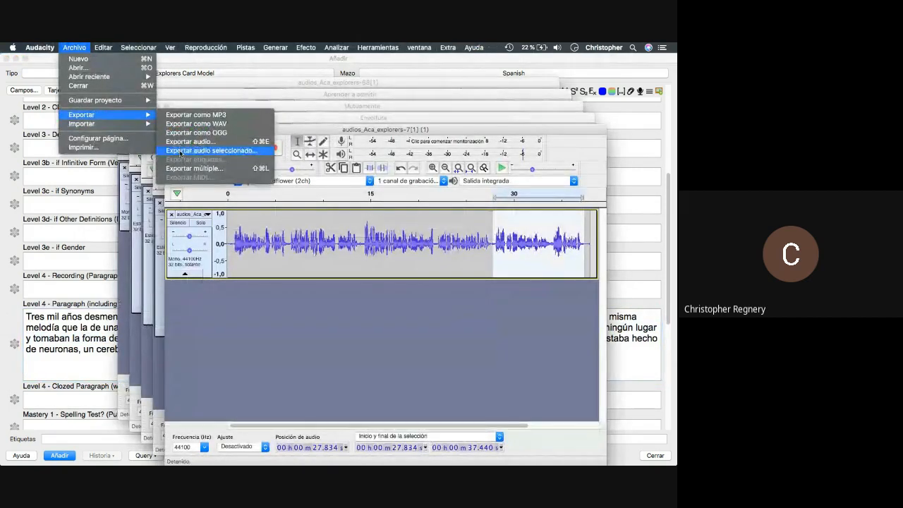
pyautogui.click(181, 151)
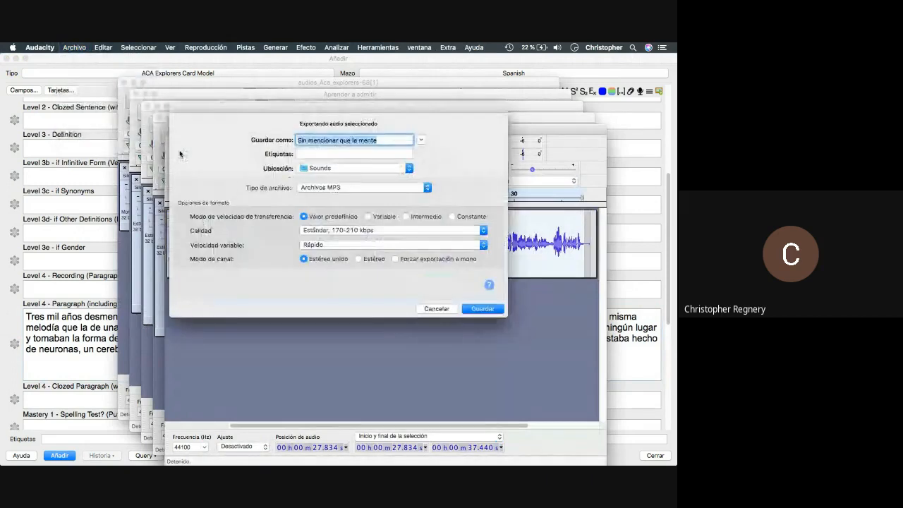
pyautogui.press('Return')
pyautogui.press('Return')
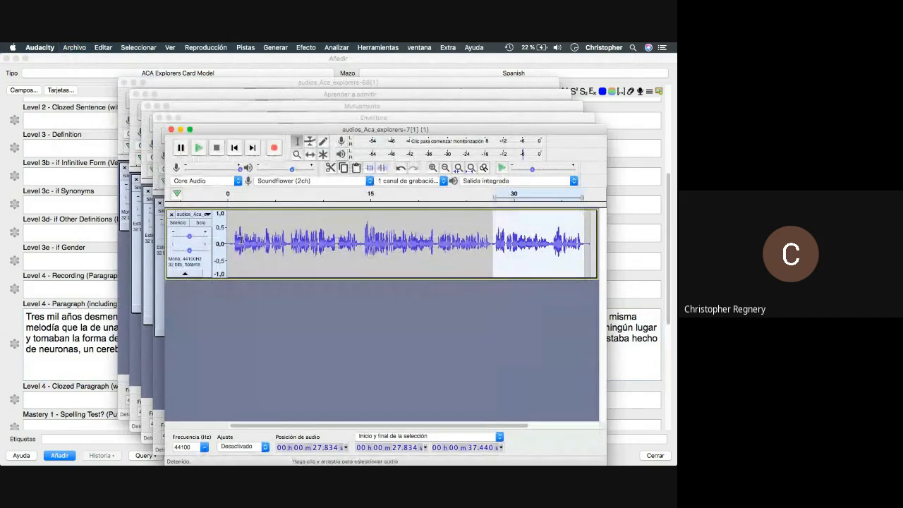
pyautogui.scroll(-1, 241, 239)
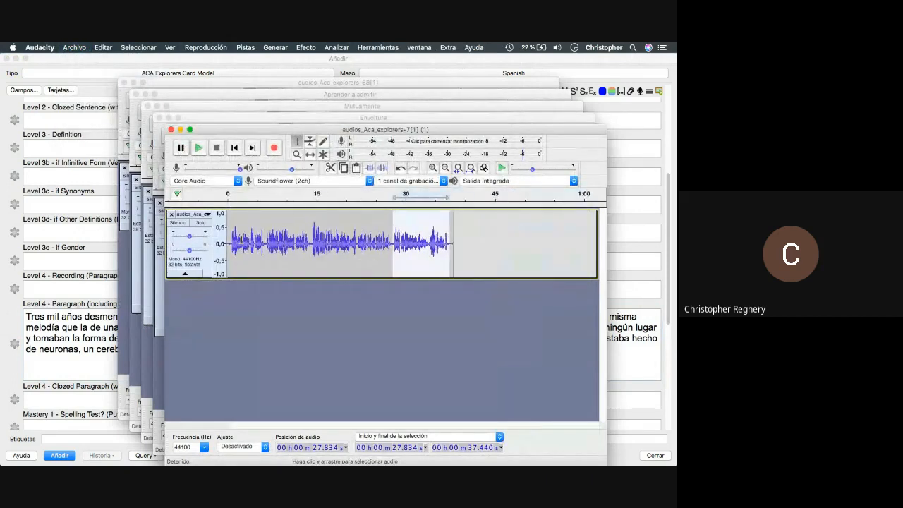
# - Extend the selection back to 0.396 s and copy the opening words 'Tres mil años desmenuzando'
pyautogui.keyDown('shift'); pyautogui.click(232, 247); pyautogui.keyUp('shift')
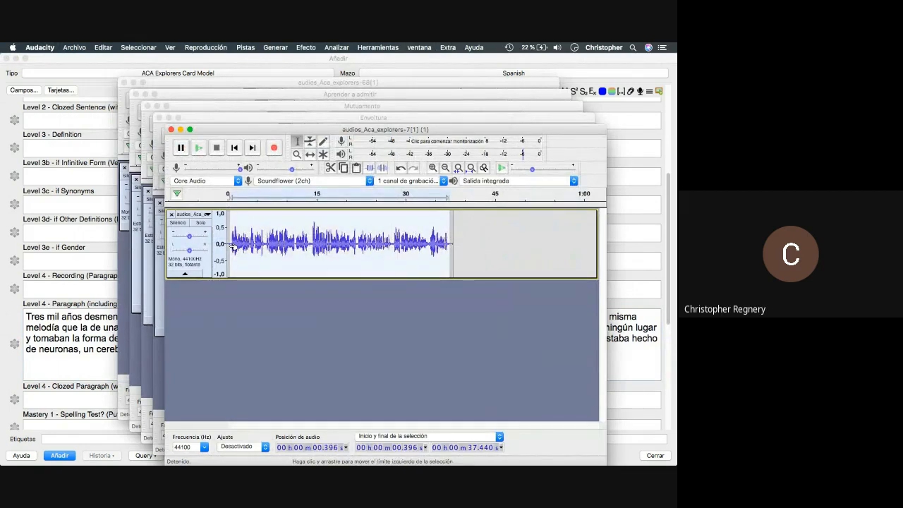
pyautogui.click(93, 279)
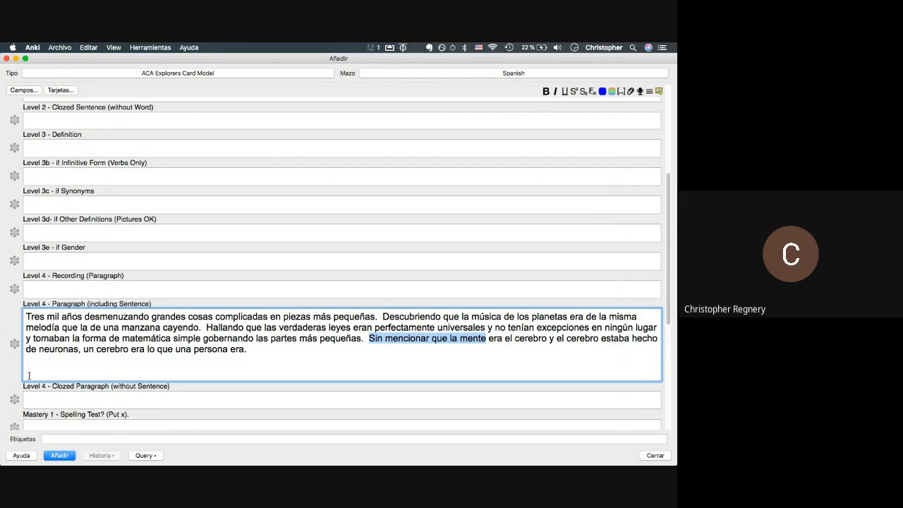
pyautogui.click(29, 376)
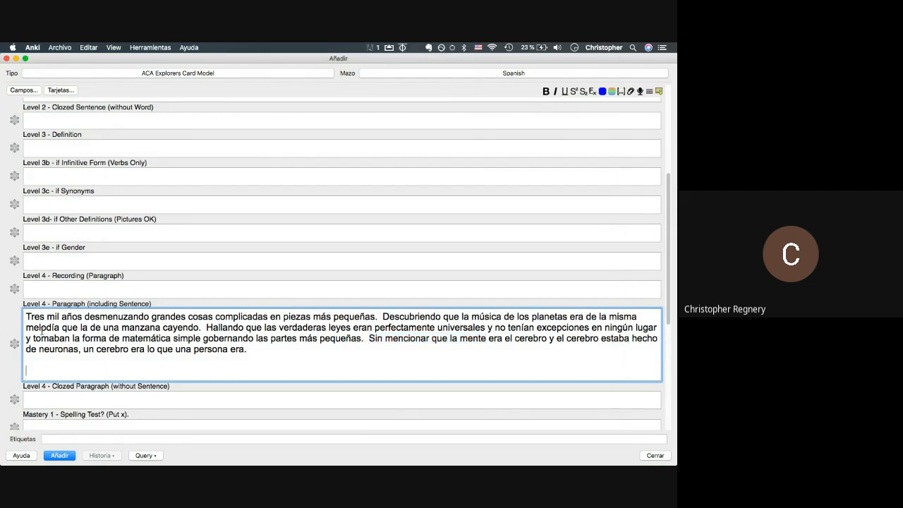
pyautogui.press('super+Tab')
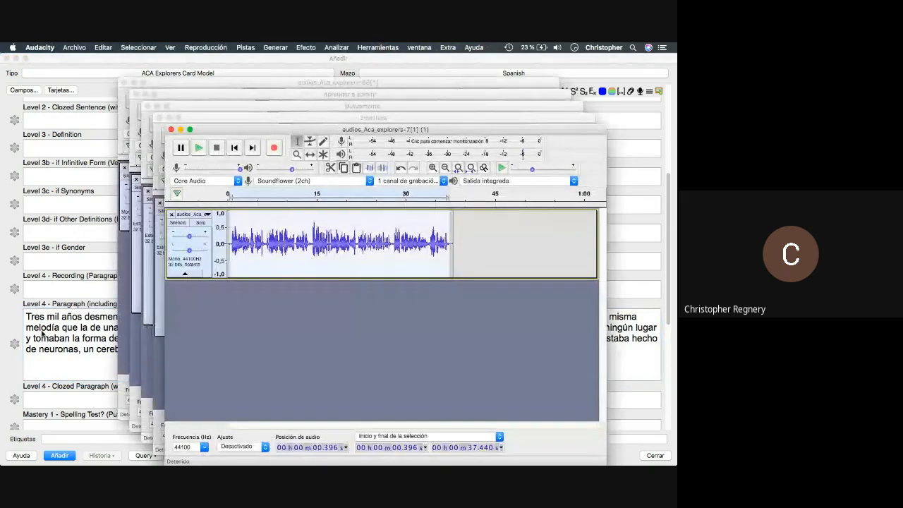
pyautogui.press('super+Tab')
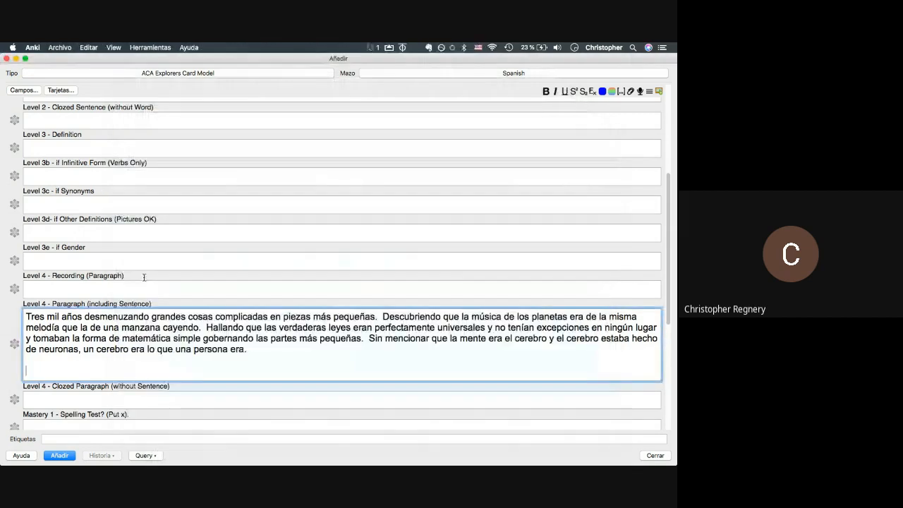
pyautogui.moveTo(151, 317); pyautogui.dragTo(25, 317)
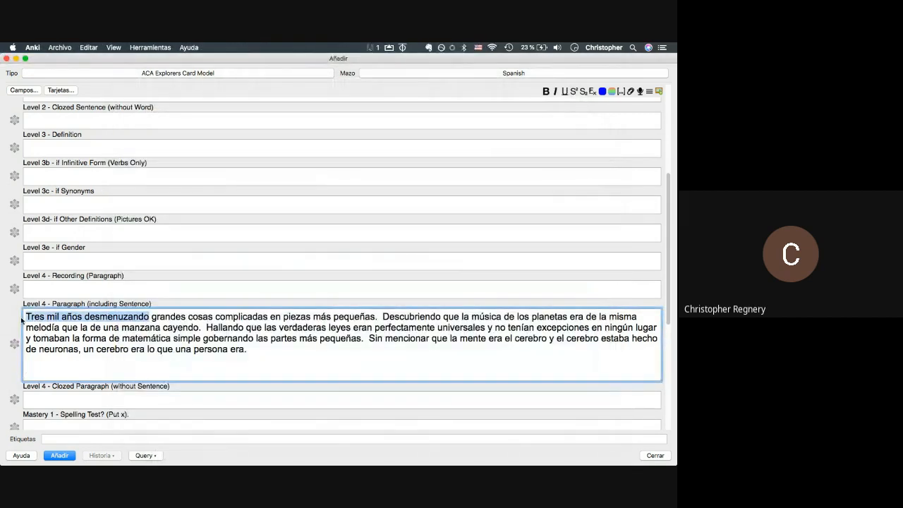
pyautogui.press('super+Tab')
# - Export the selection as MP3 'Tres mil años desmenuzando_pfo', fixing the ñ, then trim the paragraph's empty lines
pyautogui.click(74, 48)
pyautogui.moveTo(81, 114)
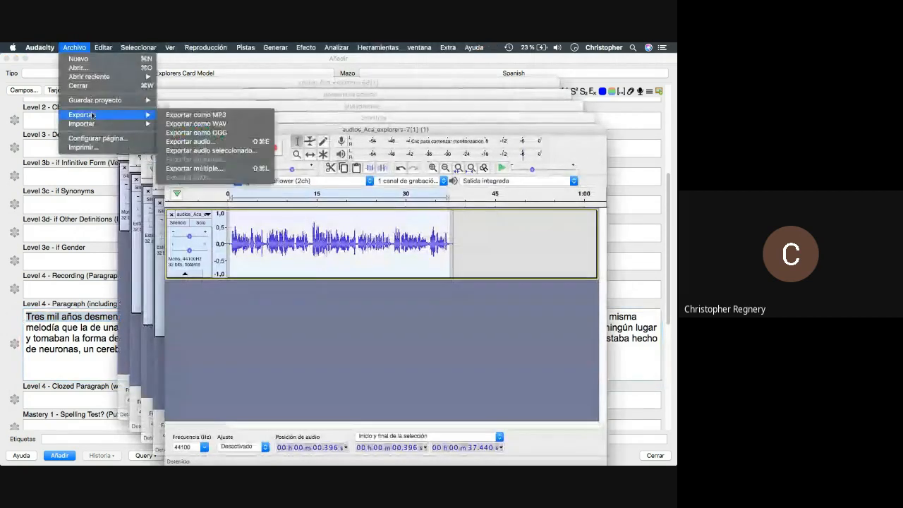
pyautogui.click(227, 151)
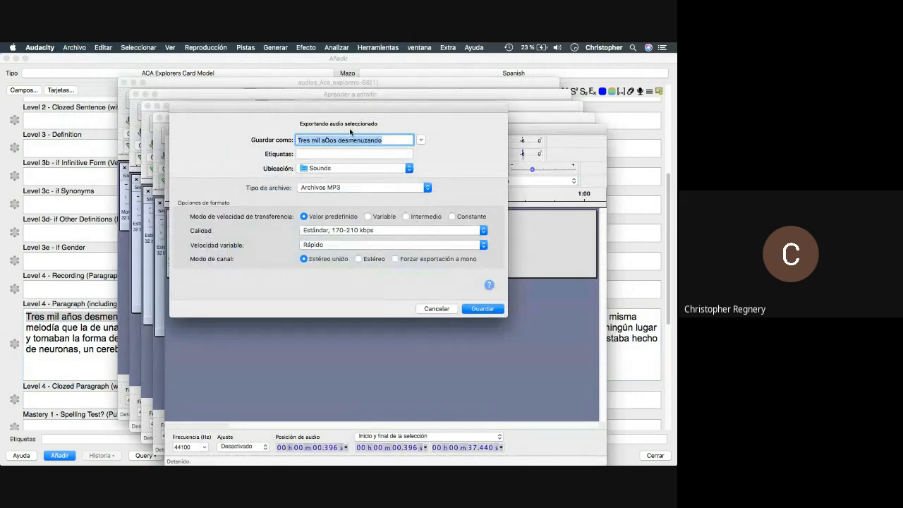
pyautogui.click(337, 141)
pyautogui.press('BackSpace')
pyautogui.press('BackSpace')
pyautogui.write('ñ')
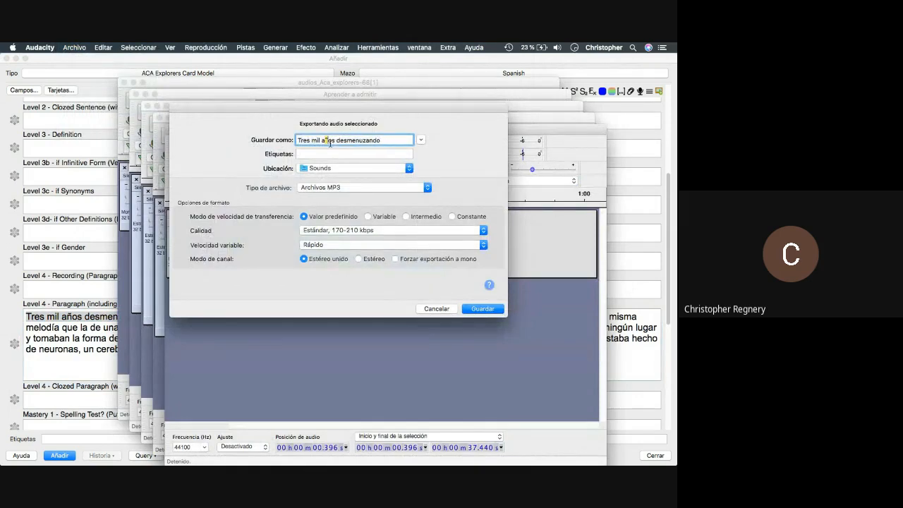
pyautogui.click(390, 140)
pyautogui.press('Return')
pyautogui.press('Return')
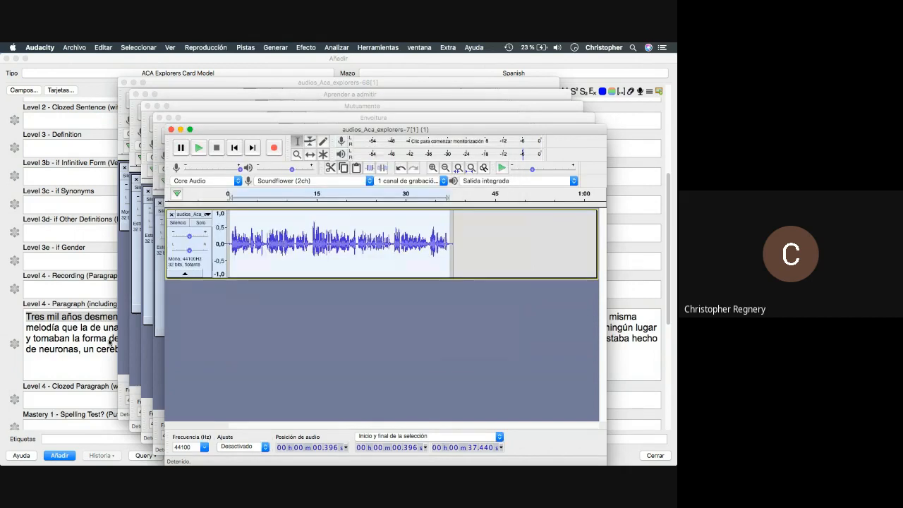
pyautogui.click(61, 367)
pyautogui.press('BackSpace')
pyautogui.press('BackSpace')
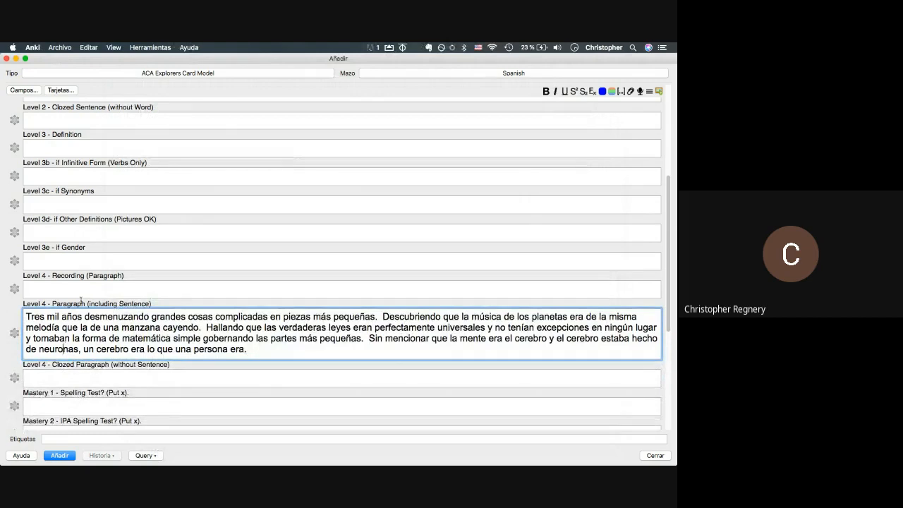
# - Switch to Finder and open a window showing the Sounds folder of exported MP3s
pyautogui.press('super+Tab')
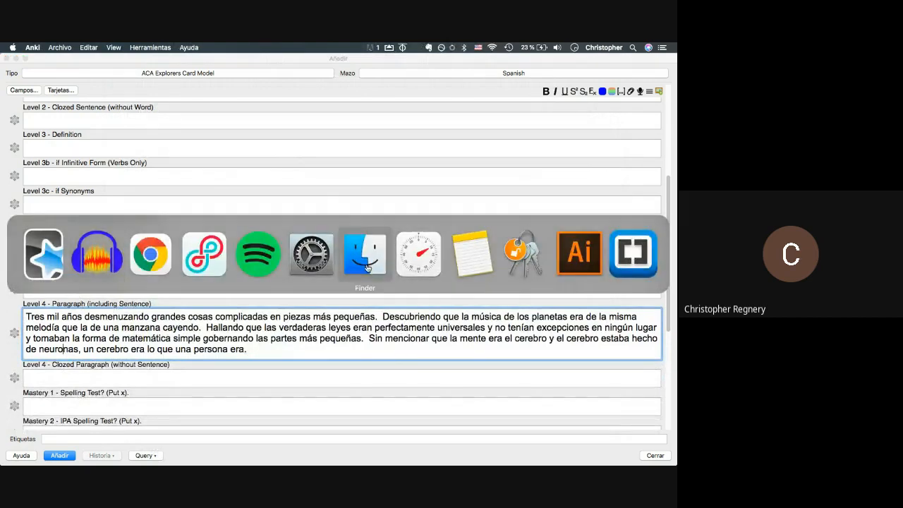
pyautogui.click(364, 263)
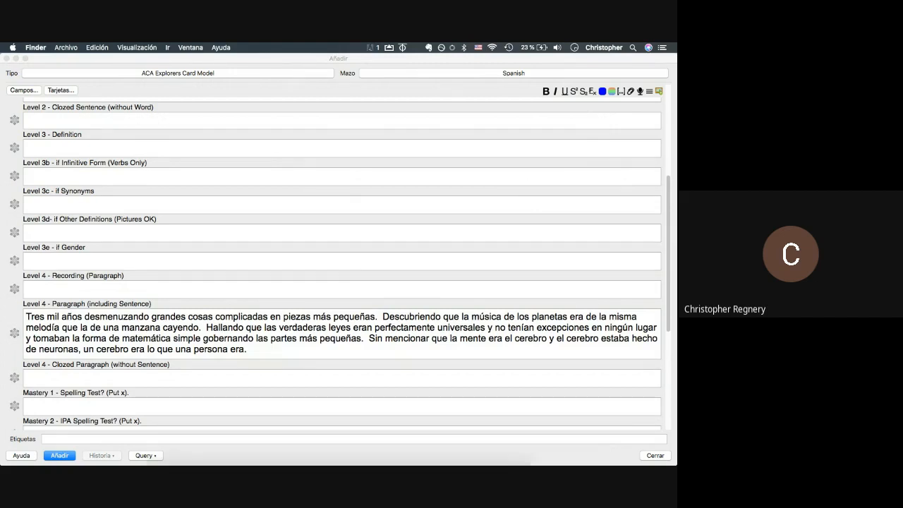
pyautogui.click(152, 458)
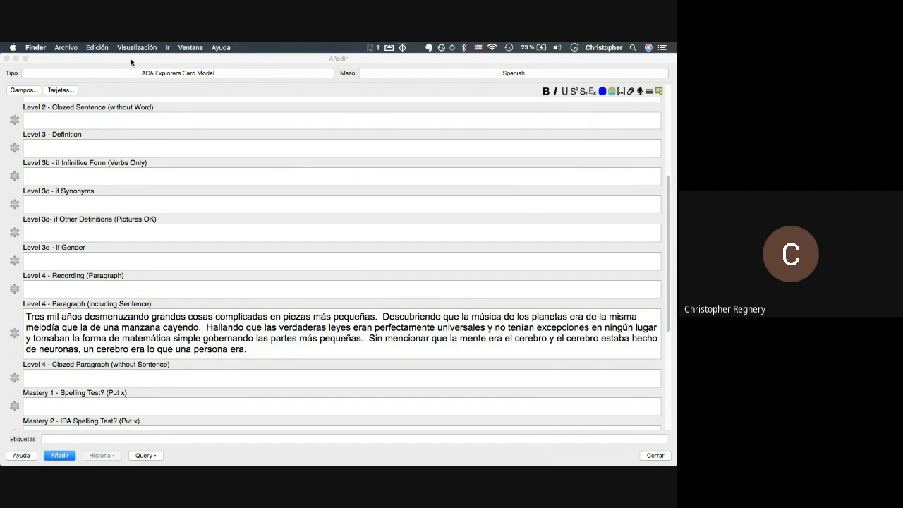
pyautogui.moveTo(127, 61); pyautogui.dragTo(318, 232)
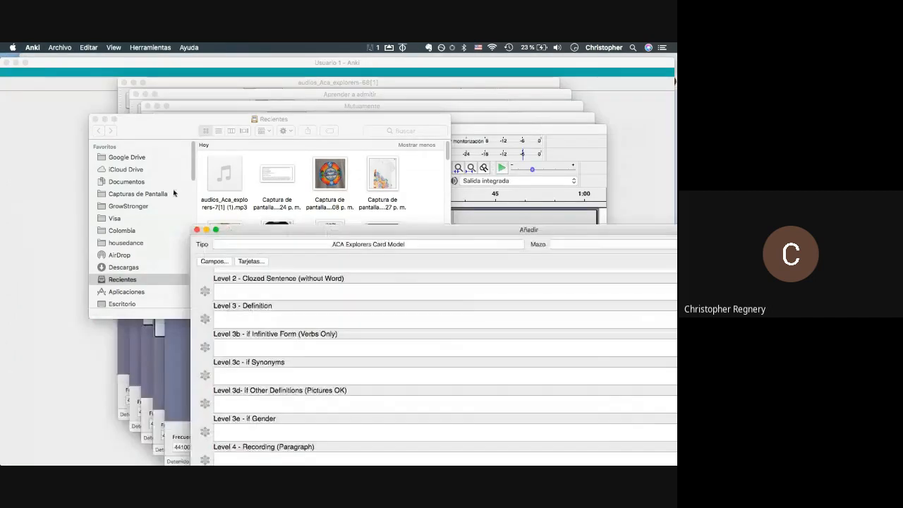
pyautogui.scroll(-5, 128, 245)
pyautogui.scroll(-5, 127, 233)
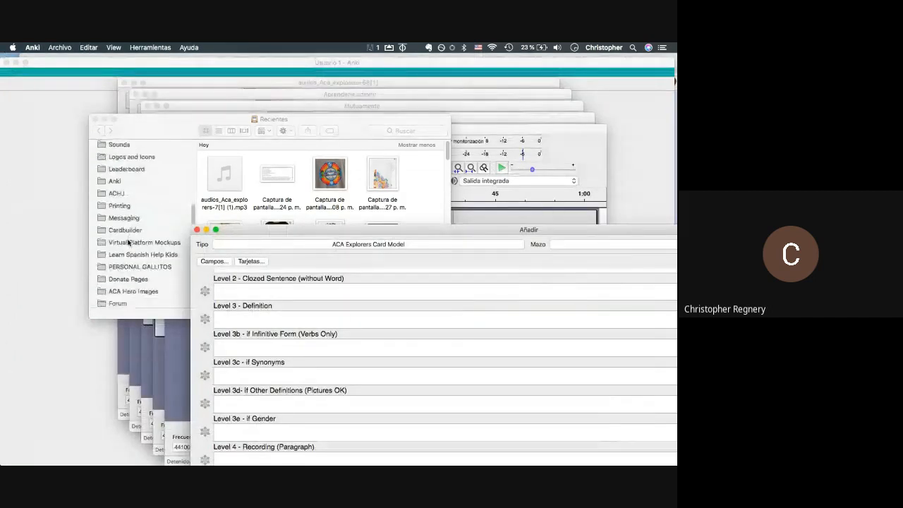
pyautogui.click(127, 170)
pyautogui.click(125, 170)
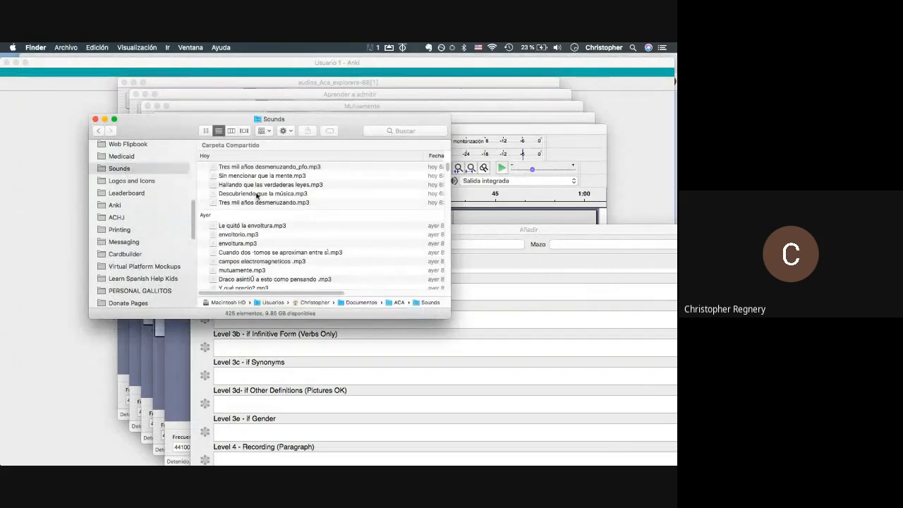
# - Arrange the Finder Sounds window and Anki's add-card form side by side
pyautogui.moveTo(516, 232); pyautogui.dragTo(562, 76)
pyautogui.moveTo(174, 128); pyautogui.dragTo(48, 120)
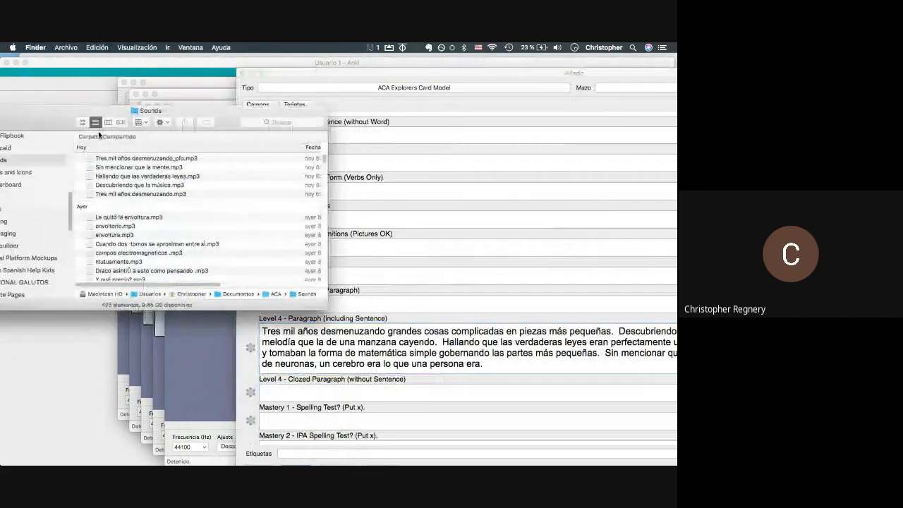
pyautogui.click(391, 190)
pyautogui.scroll(5, 353, 190)
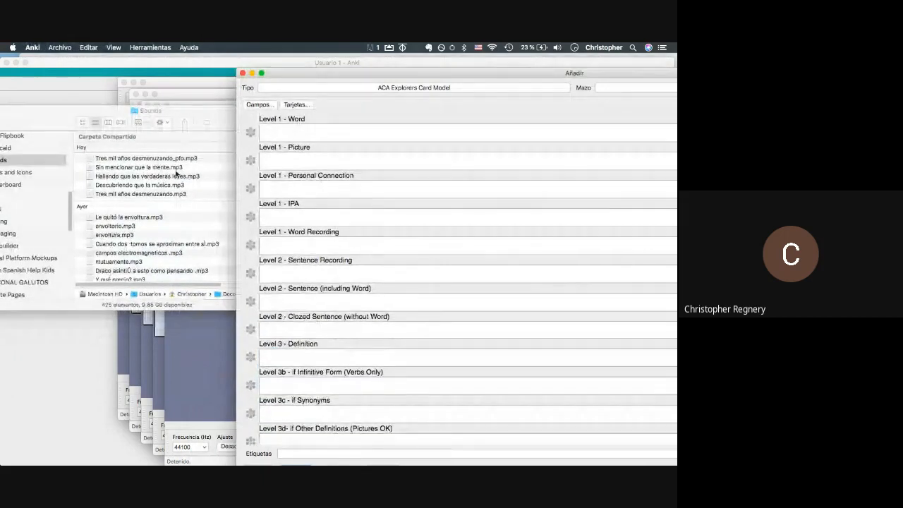
pyautogui.moveTo(158, 110); pyautogui.dragTo(153, 93)
pyautogui.click(372, 67)
pyautogui.moveTo(374, 73); pyautogui.dragTo(434, 62)
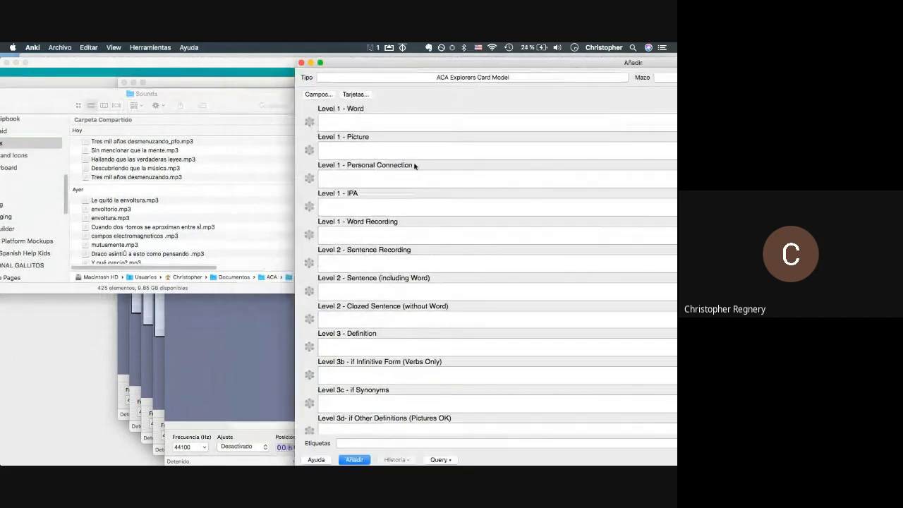
pyautogui.scroll(-6, 416, 169)
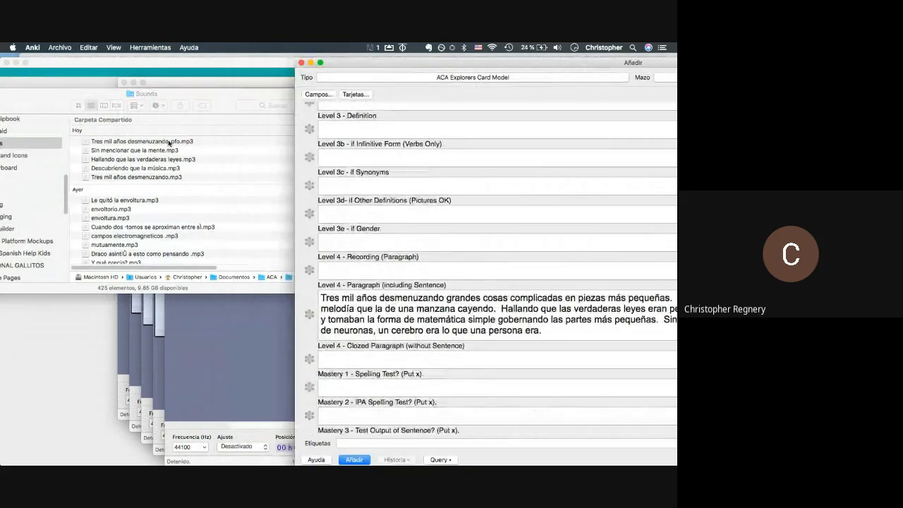
# - Drag the _pfo.mp3 into Level 4 Recording (Paragraph) and the plain MP3 into Level 2 Sentence Recording
pyautogui.moveTo(170, 143); pyautogui.dragTo(421, 272)
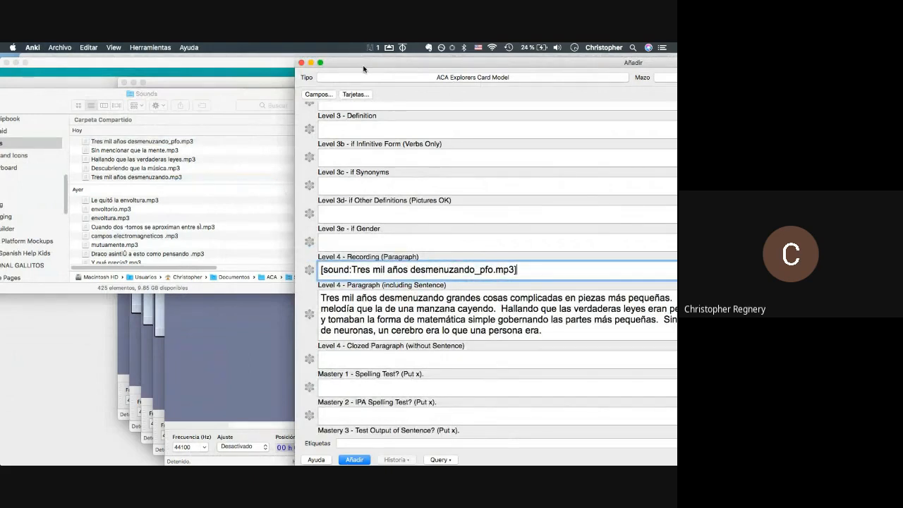
pyautogui.moveTo(364, 69); pyautogui.dragTo(138, 65)
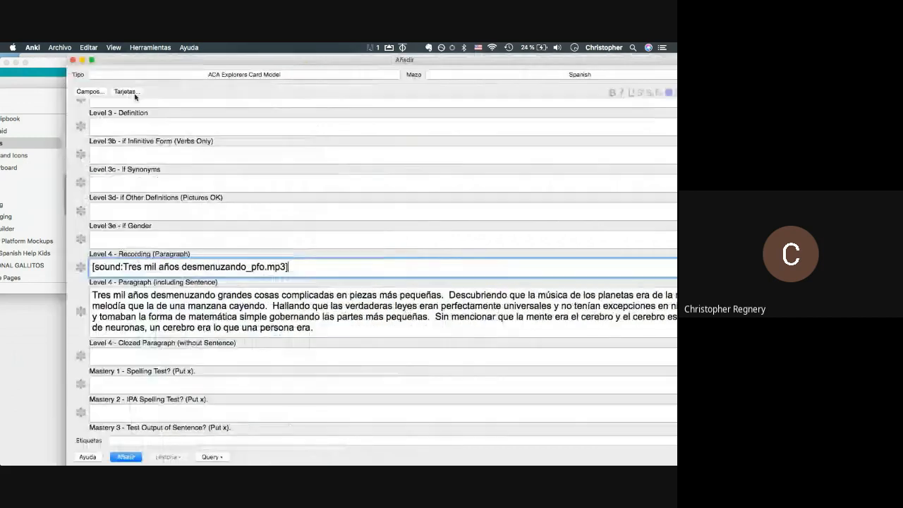
pyautogui.moveTo(135, 96); pyautogui.dragTo(275, 81)
pyautogui.scroll(5, 272, 146)
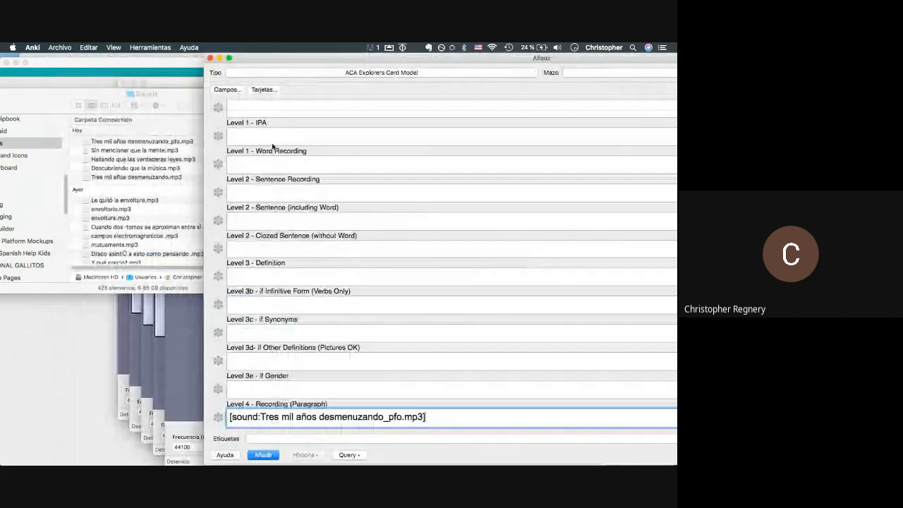
pyautogui.moveTo(145, 178); pyautogui.dragTo(329, 194)
# - Select and copy the paragraph's first sentence in the card form
pyautogui.scroll(-5, 329, 194)
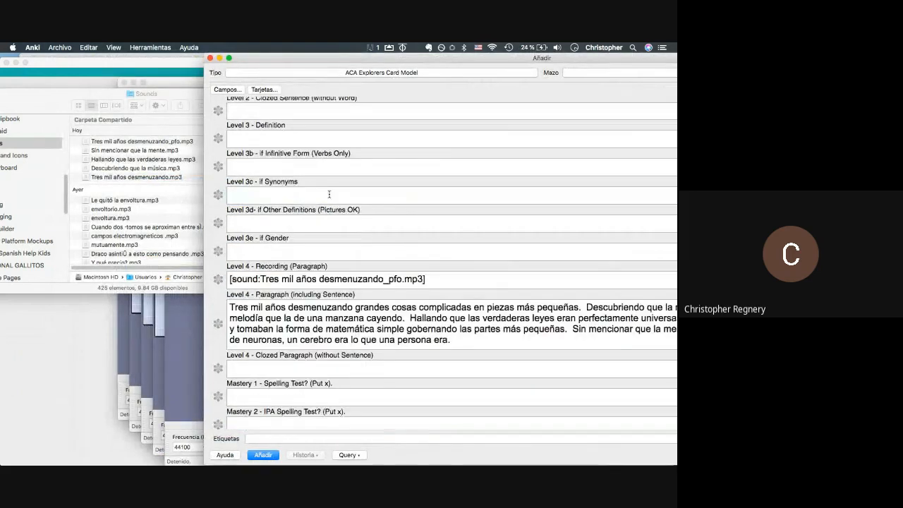
pyautogui.scroll(2, 329, 195)
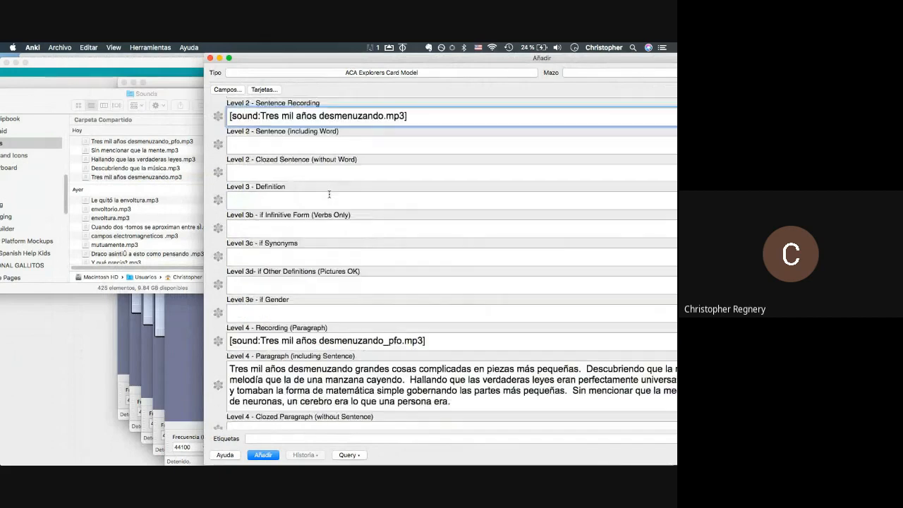
pyautogui.scroll(2, 328, 194)
pyautogui.scroll(-1, 606, 383)
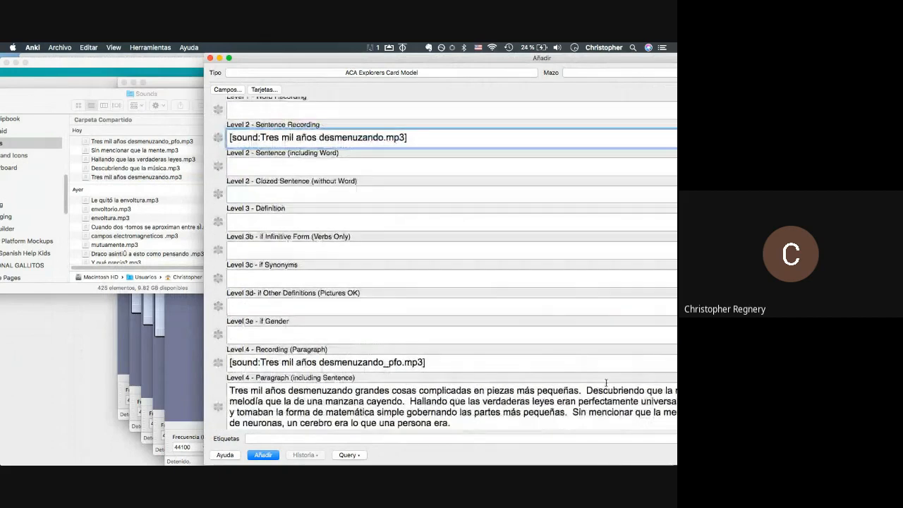
pyautogui.moveTo(582, 390); pyautogui.dragTo(230, 390)
pyautogui.press('super+c')
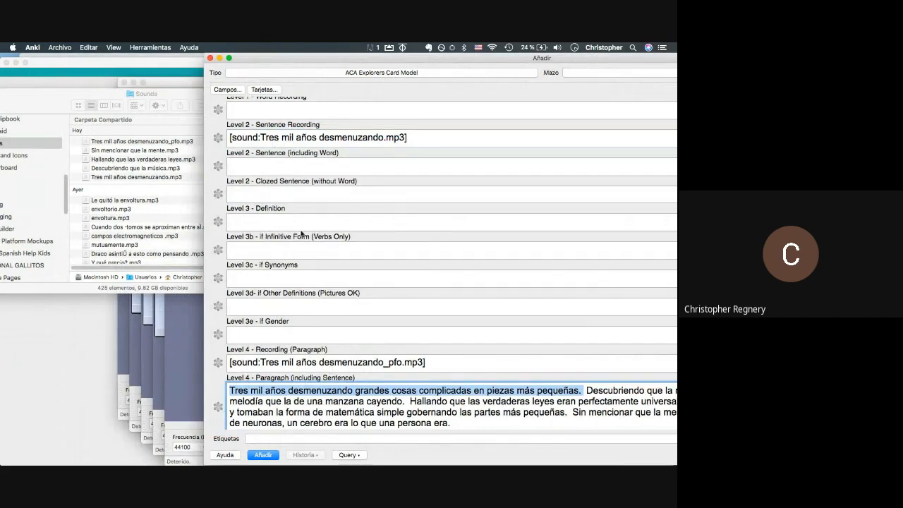
# - Paste the first sentence into both Sentence (including Word) and Clozed Sentence fields
pyautogui.click(265, 172)
pyautogui.press('super+v')
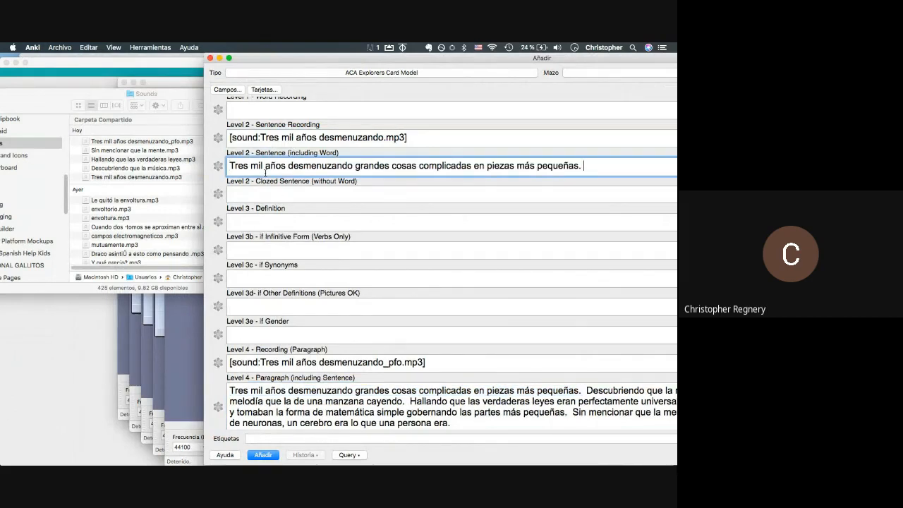
pyautogui.press('super+a')
pyautogui.press('super+c')
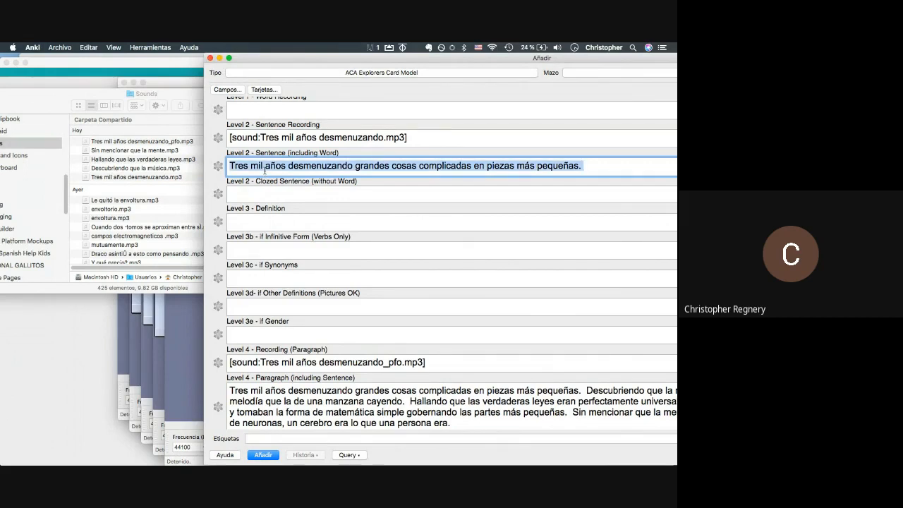
pyautogui.scroll(5, 275, 176)
pyautogui.click(313, 325)
pyautogui.press('super+v')
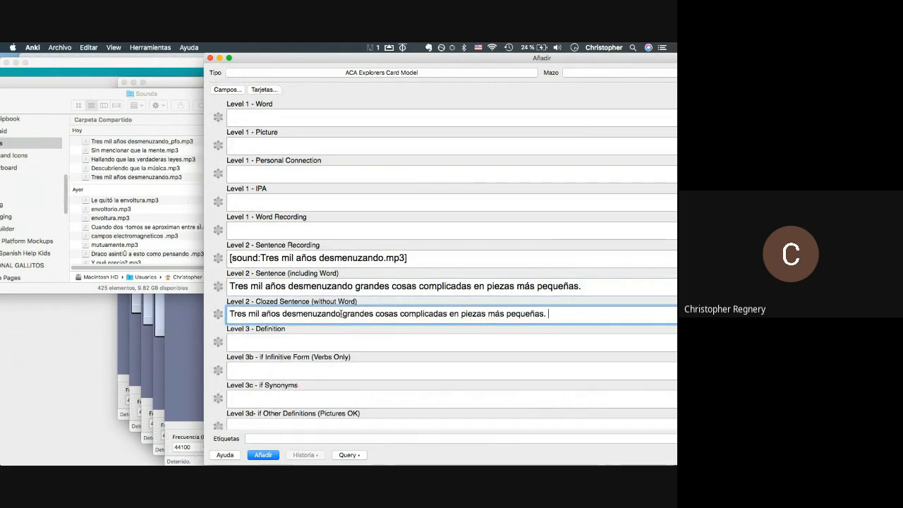
# - Replace 'desmenuzando' in the clozed sentence with '___'
pyautogui.moveTo(340, 314); pyautogui.dragTo(282, 313)
pyautogui.press('super+c')
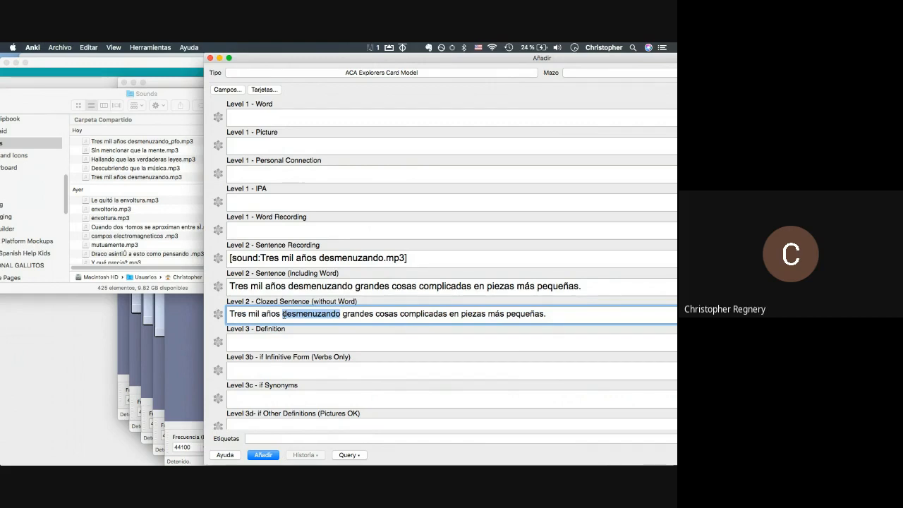
pyautogui.press('BackSpace')
pyautogui.write('__')
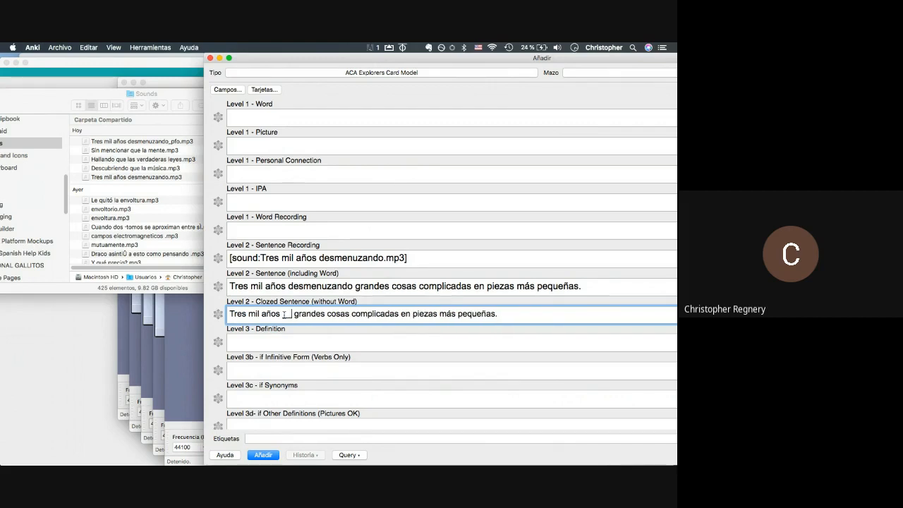
pyautogui.write('_')
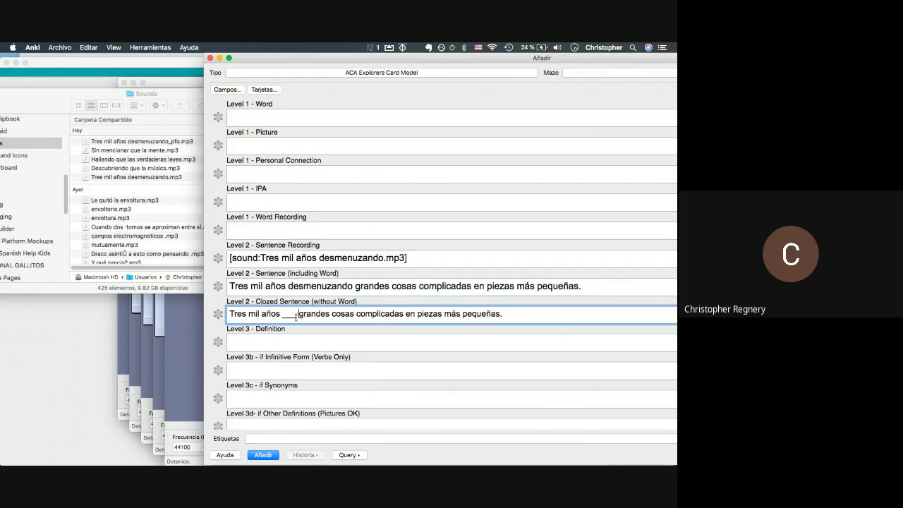
pyautogui.moveTo(298, 317); pyautogui.dragTo(292, 317)
pyautogui.click(292, 317)
# - Paste 'desmenuzando' into the Level 1 - Word field
pyautogui.click(250, 118)
pyautogui.press('super+v')
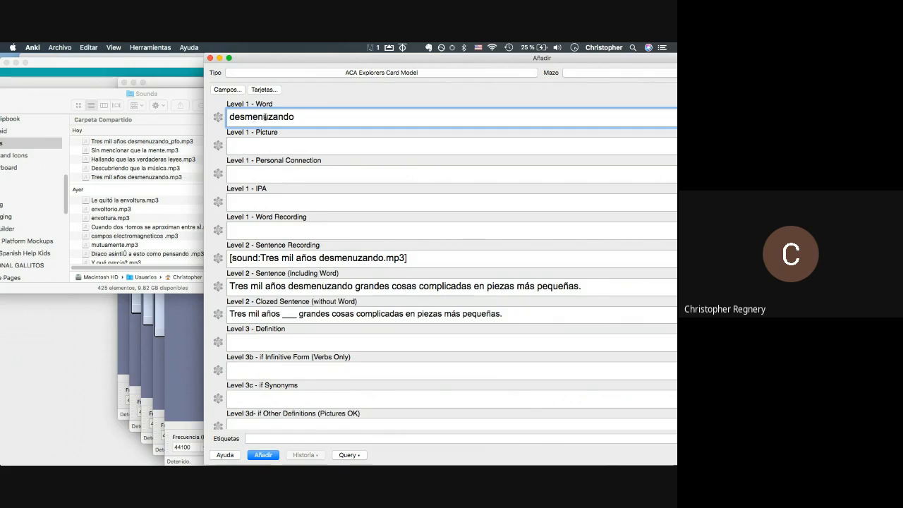
pyautogui.press('super+Tab')
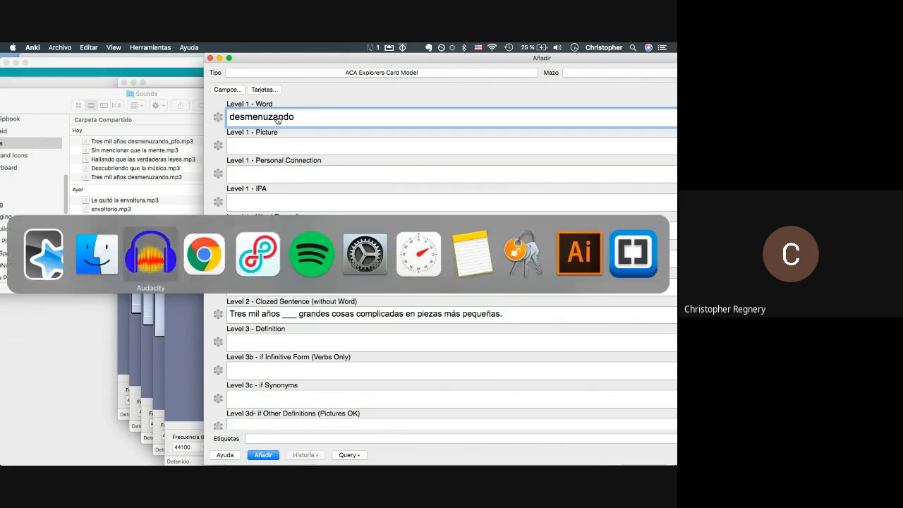
# - On the Search Word page, tick Spanish Select All and paste 'desmenuzando' as the search term
pyautogui.click(525, 67)
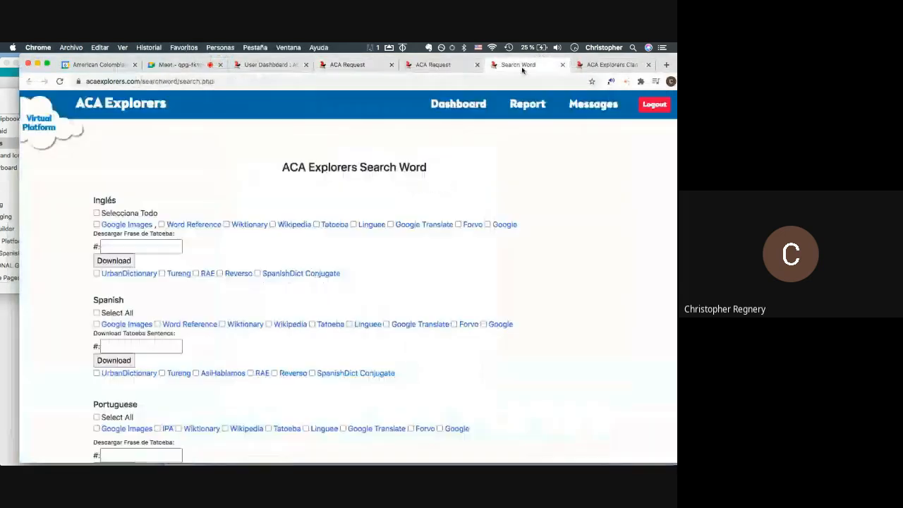
pyautogui.scroll(-5, 106, 182)
pyautogui.click(96, 164)
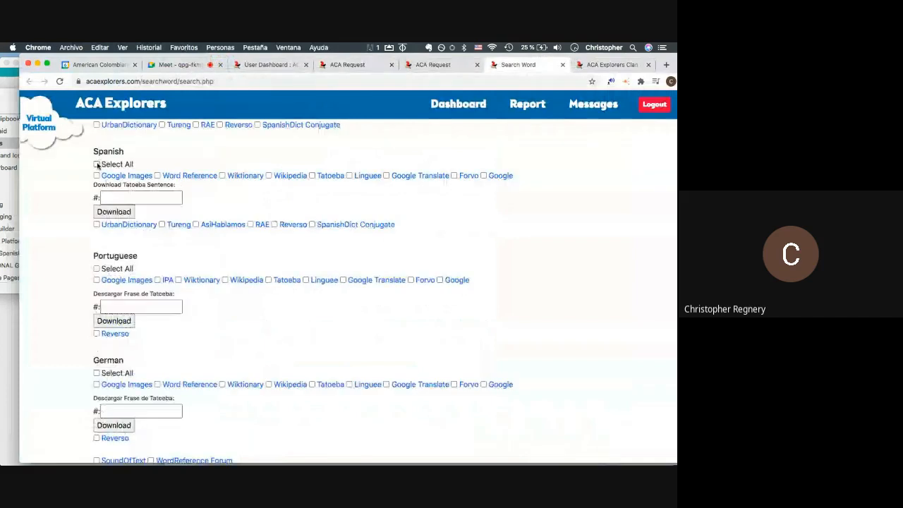
pyautogui.scroll(-2, 127, 317)
pyautogui.click(137, 423)
pyautogui.press('super+v')
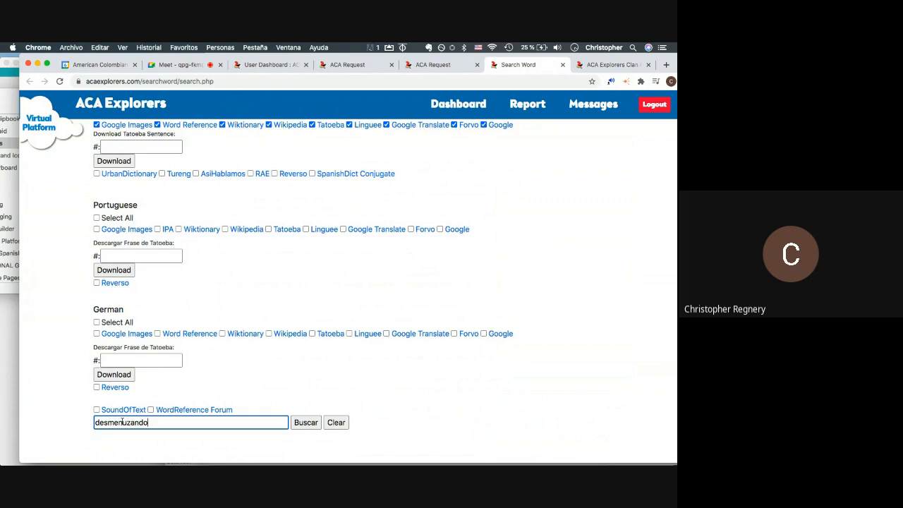
# - Try replacing the 'ndo' ending of the search term, then undo back to 'desmenuzando'
pyautogui.moveTo(95, 423); pyautogui.dragTo(191, 423)
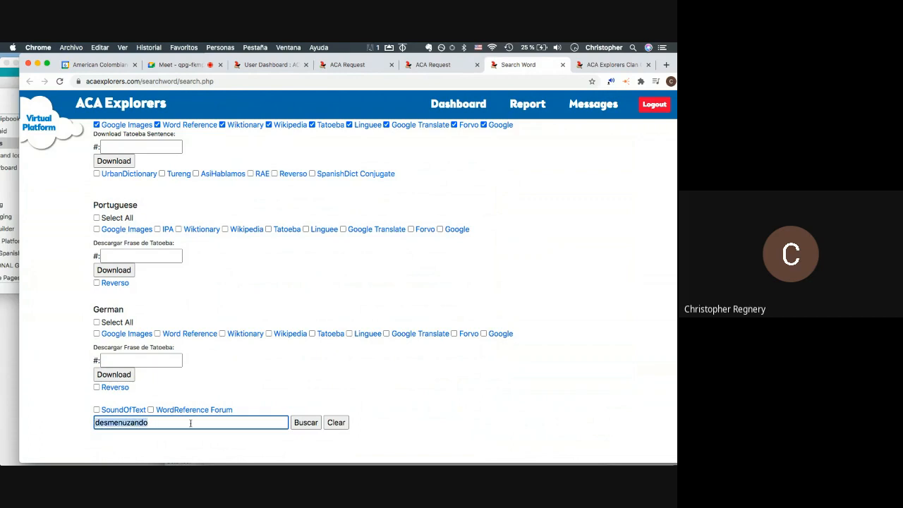
pyautogui.click(190, 424)
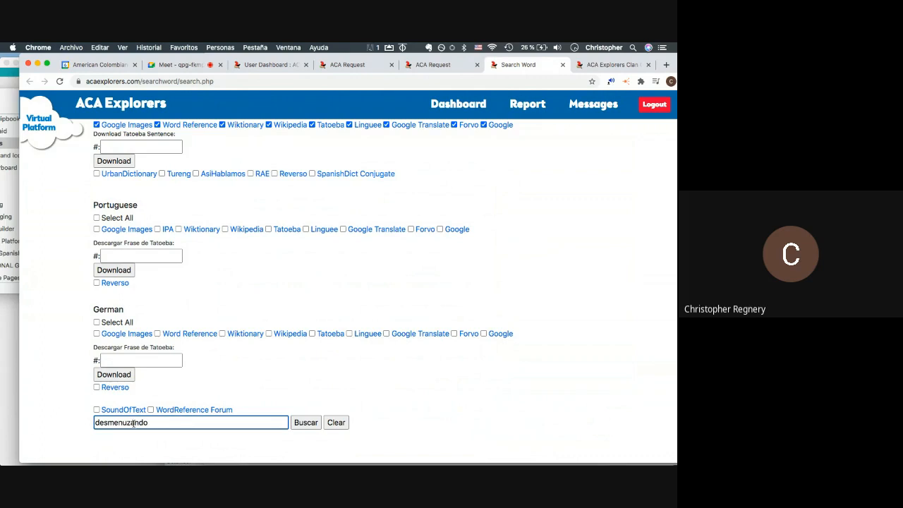
pyautogui.moveTo(133, 422); pyautogui.dragTo(233, 435)
pyautogui.write('r')
pyautogui.press('super+z')
pyautogui.click(199, 395)
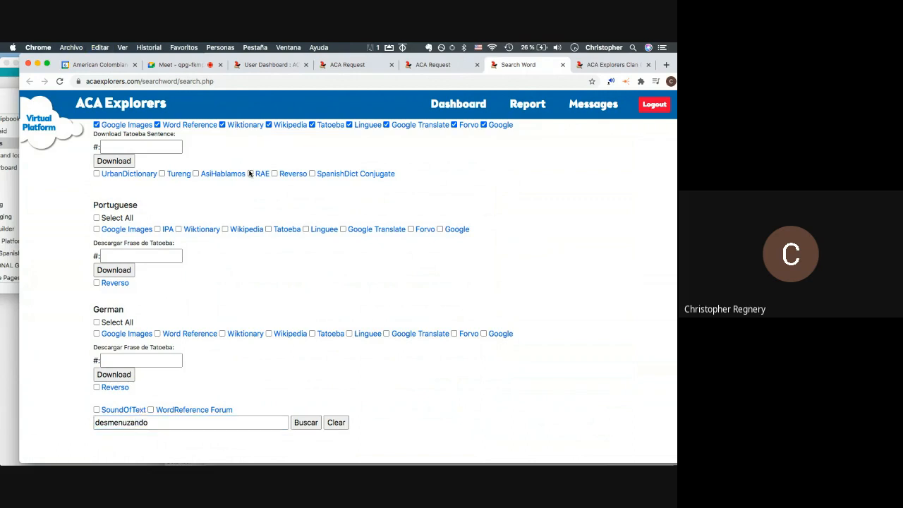
# - Delete the 'ndo' ending so the search term reads the infinitive 'desmenuzar'
pyautogui.scroll(1, 212, 282)
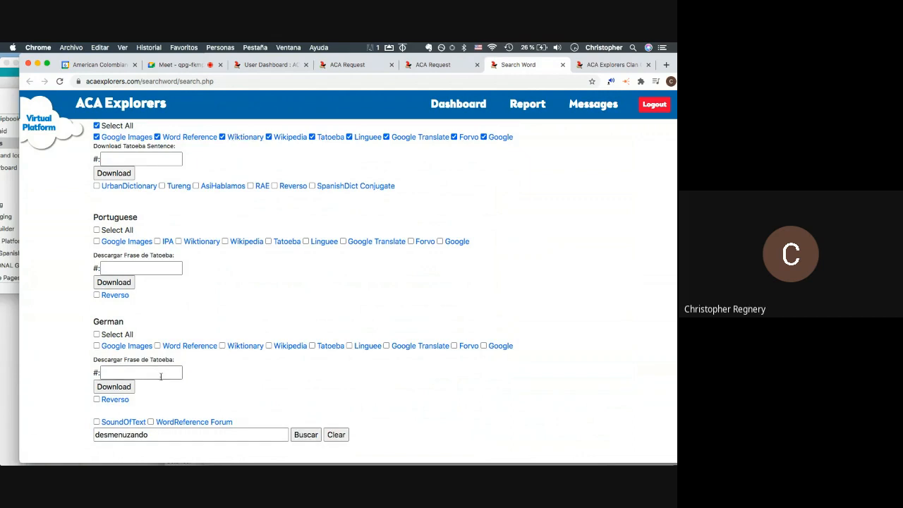
pyautogui.scroll(1, 306, 193)
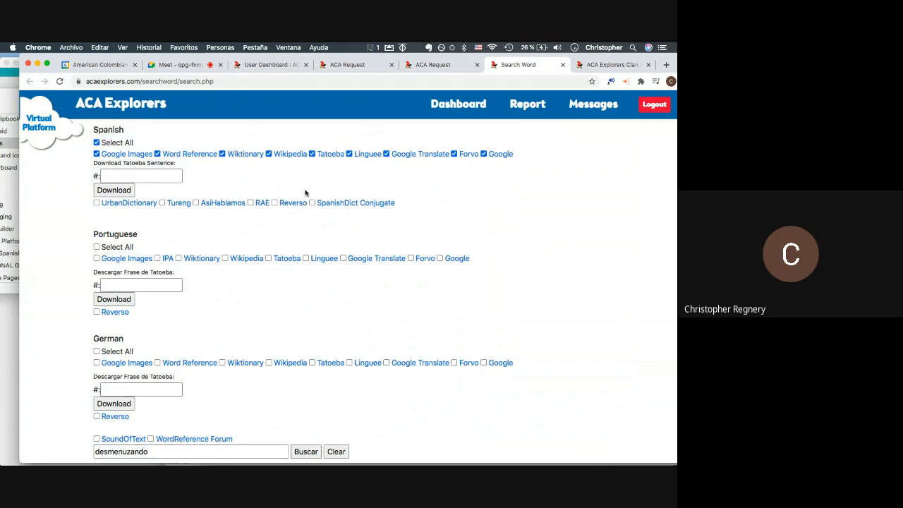
pyautogui.scroll(-1, 317, 183)
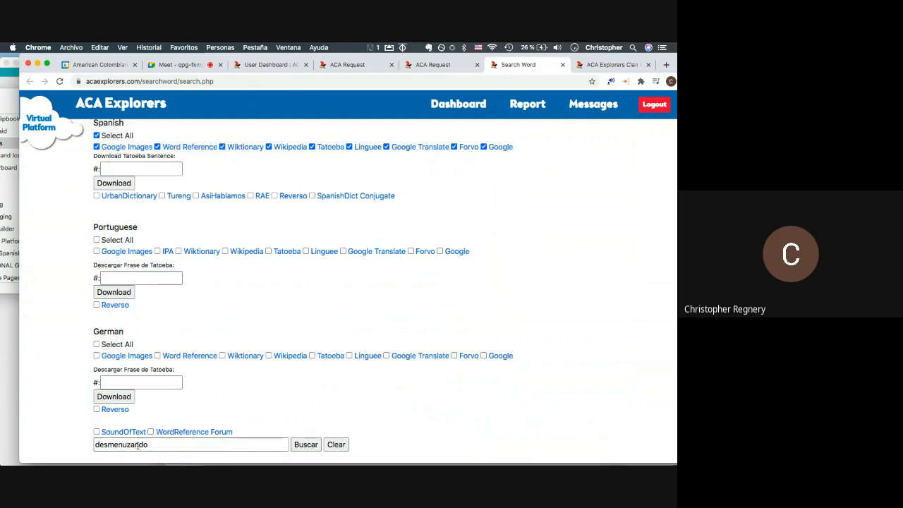
pyautogui.click(134, 445)
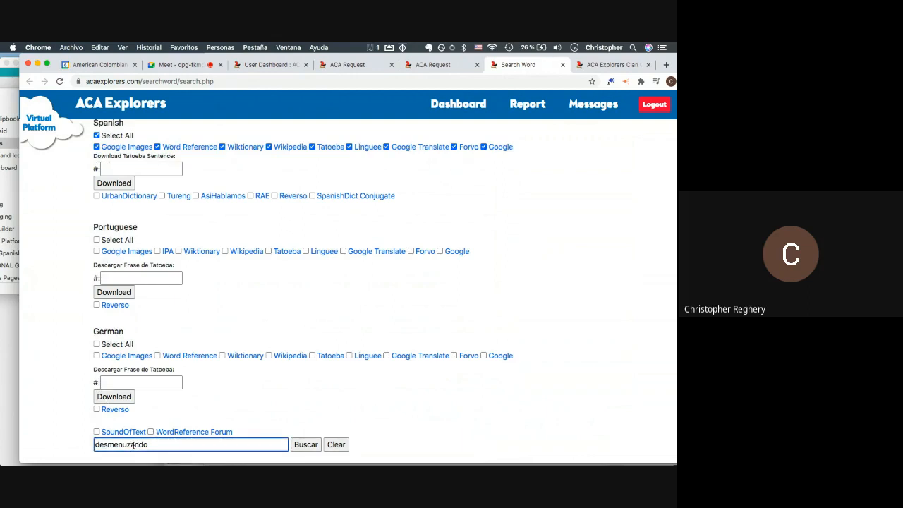
pyautogui.moveTo(134, 445); pyautogui.dragTo(196, 446)
pyautogui.press('BackSpace')
pyautogui.press('super+Tab')
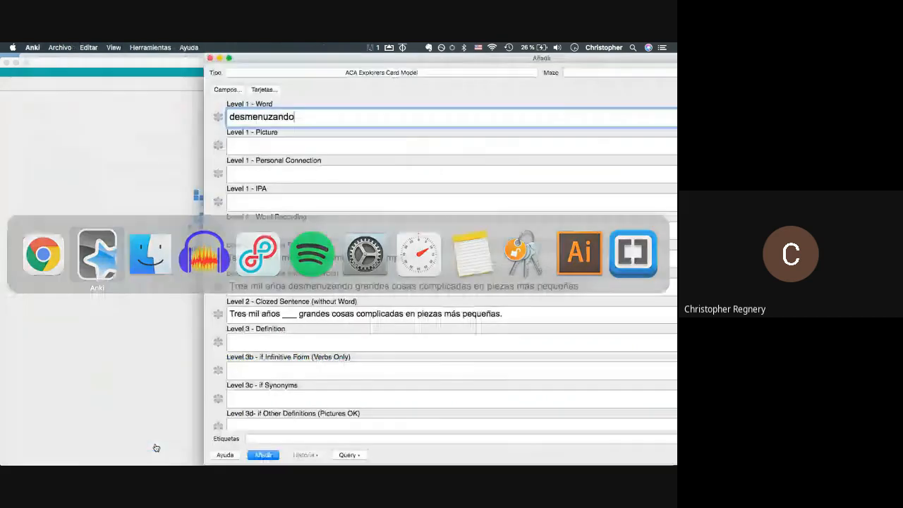
pyautogui.press('super+Tab')
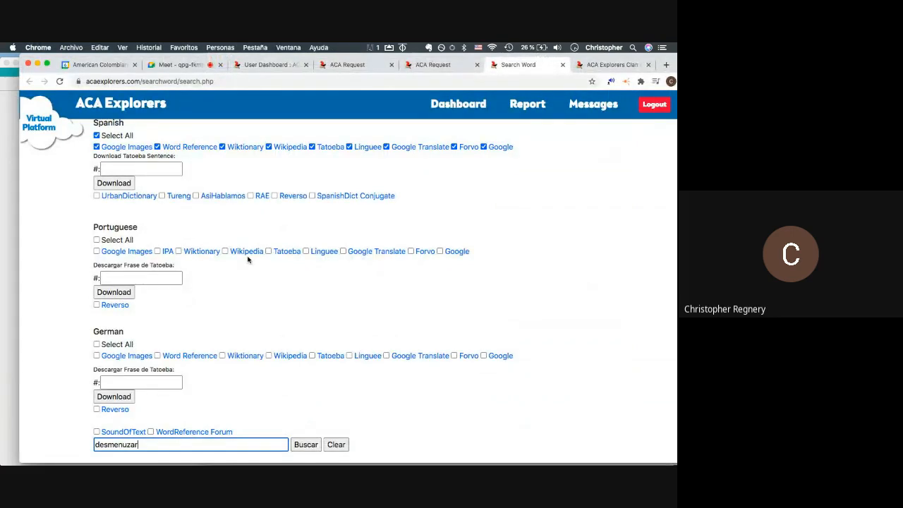
# - Play the last submitted audio response and select 'desmenuzando' in the request text
pyautogui.click(423, 65)
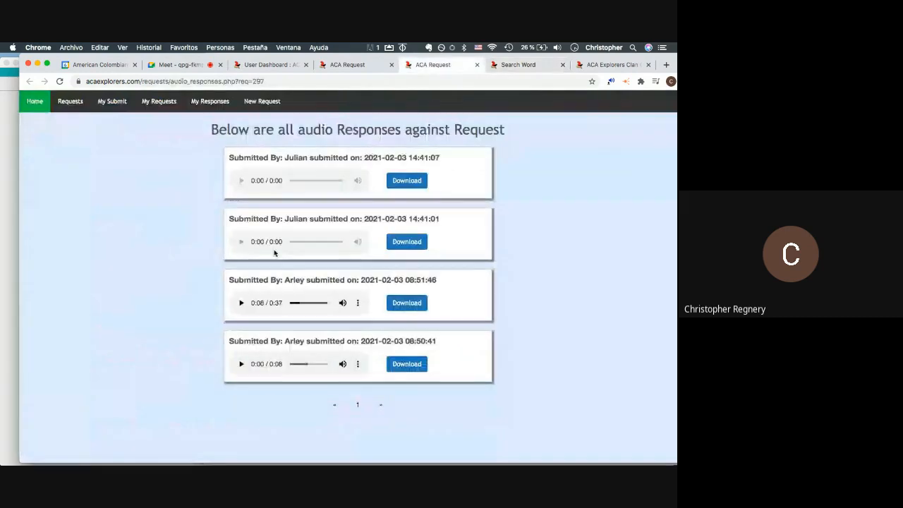
pyautogui.click(241, 364)
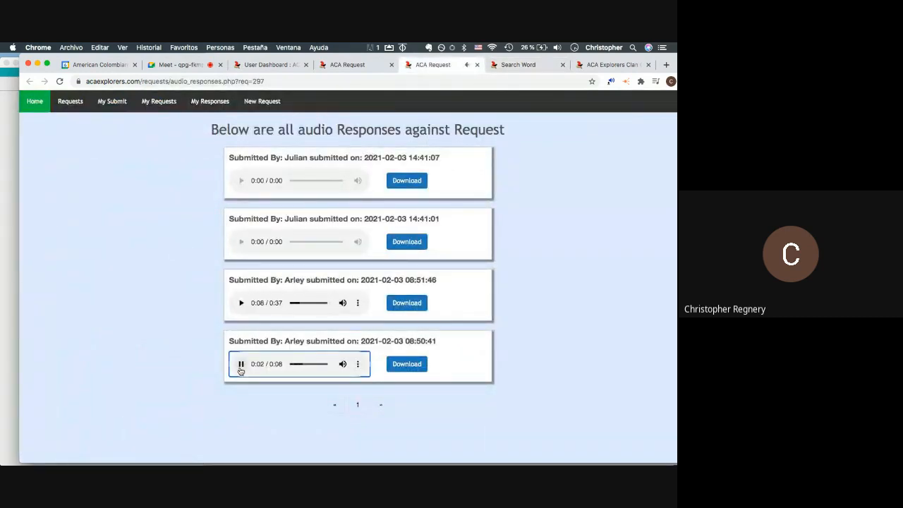
pyautogui.click(241, 366)
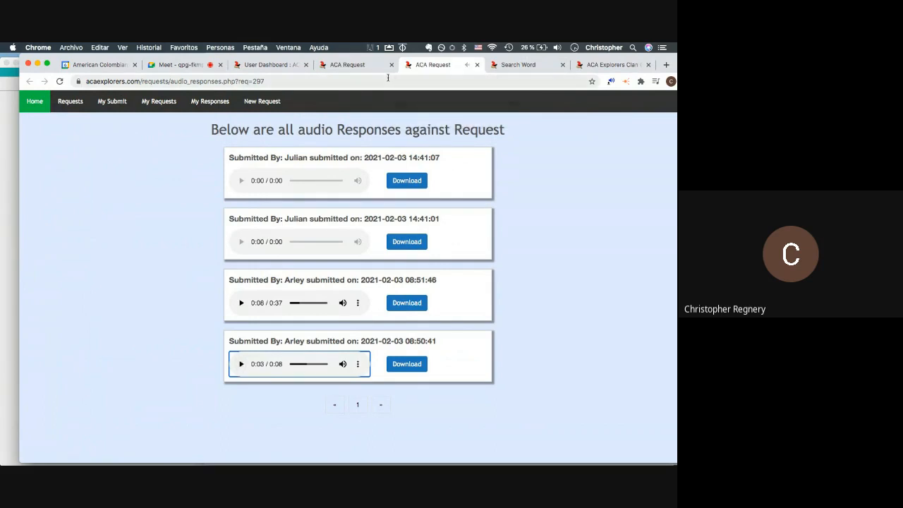
pyautogui.press('super+Tab')
pyautogui.click(365, 64)
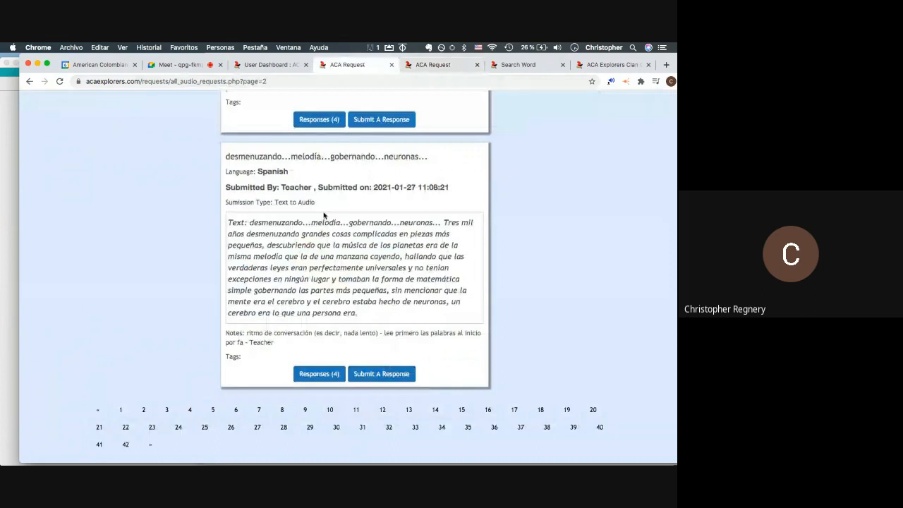
pyautogui.moveTo(303, 223); pyautogui.dragTo(251, 223)
# - Replay the recording from the start and review the request paragraph alongside it
pyautogui.click(443, 65)
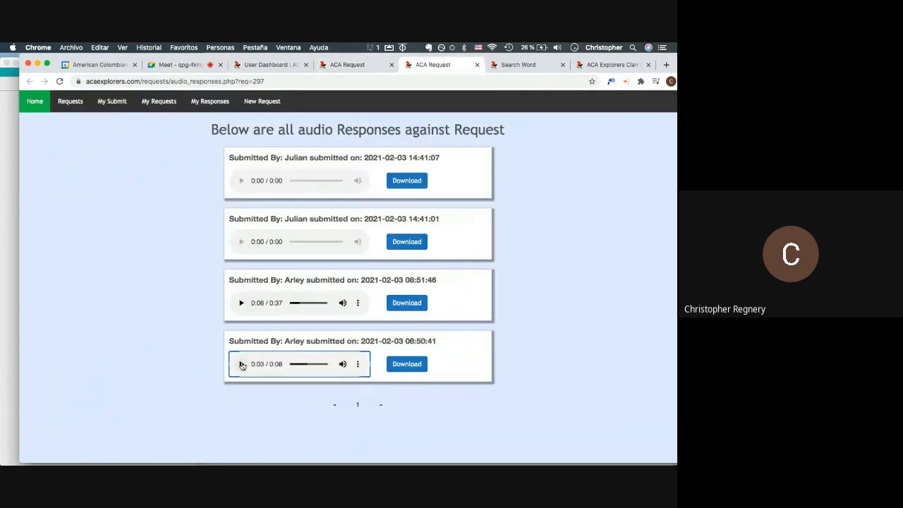
pyautogui.click(293, 365)
pyautogui.click(240, 365)
pyautogui.click(358, 65)
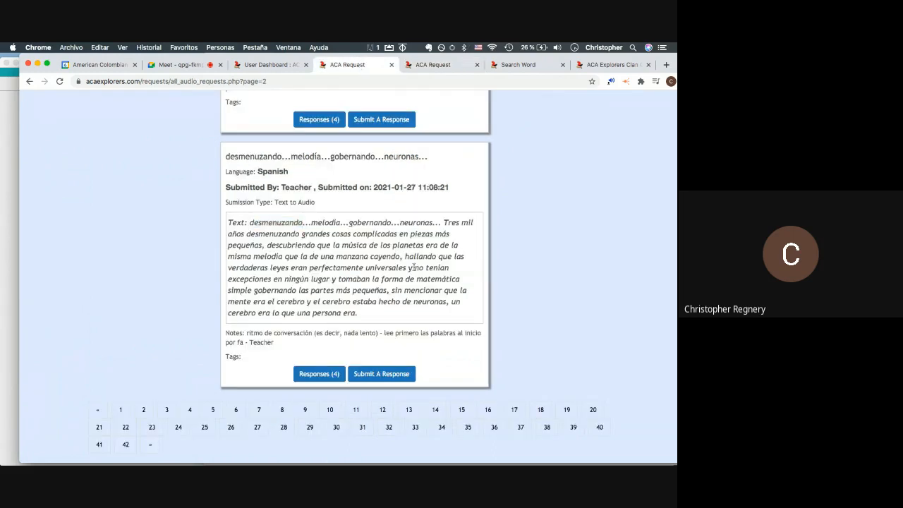
pyautogui.moveTo(443, 223); pyautogui.dragTo(364, 321)
pyautogui.click(361, 317)
pyautogui.click(427, 66)
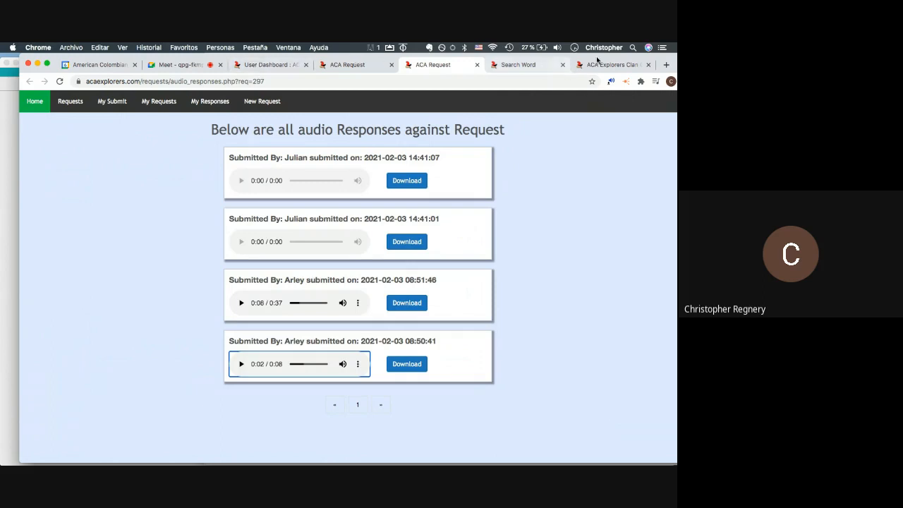
# - Add 'do' to the search term and bring Anki's add-card form back to the front
pyautogui.click(516, 64)
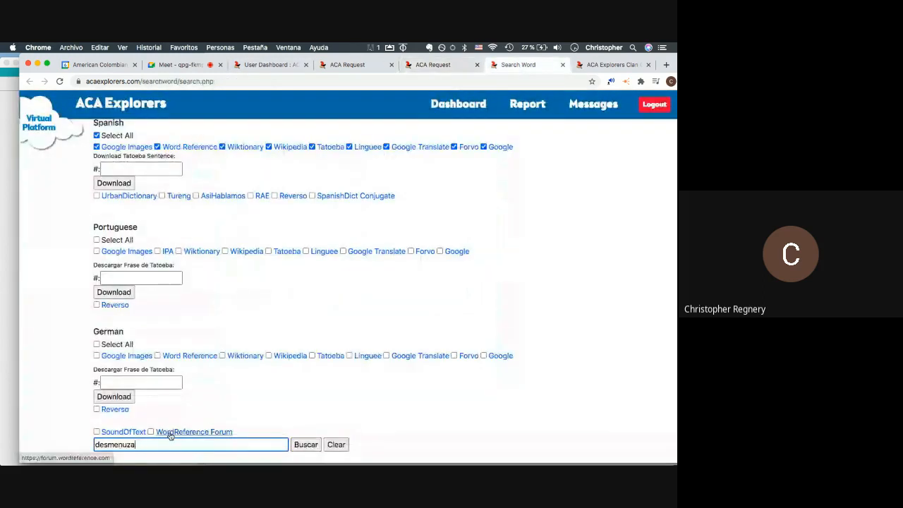
pyautogui.write('do')
pyautogui.scroll(1, 339, 201)
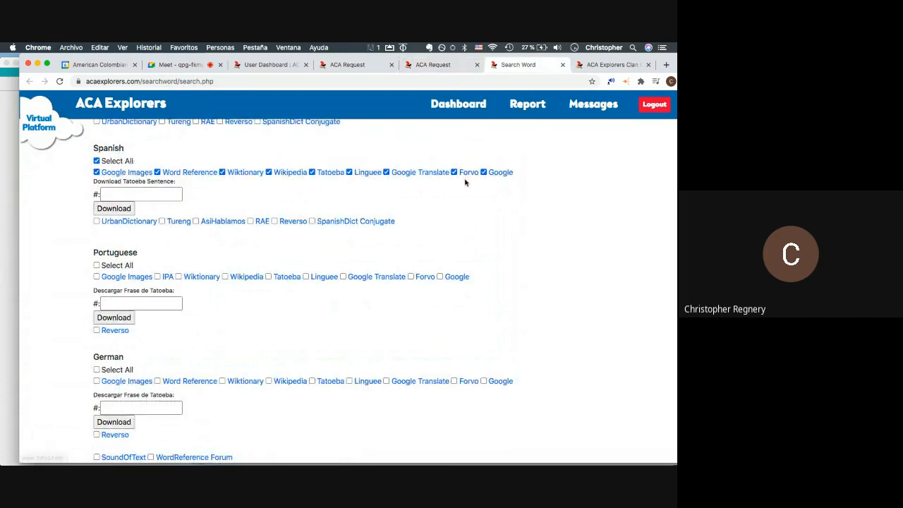
pyautogui.scroll(-2, 465, 182)
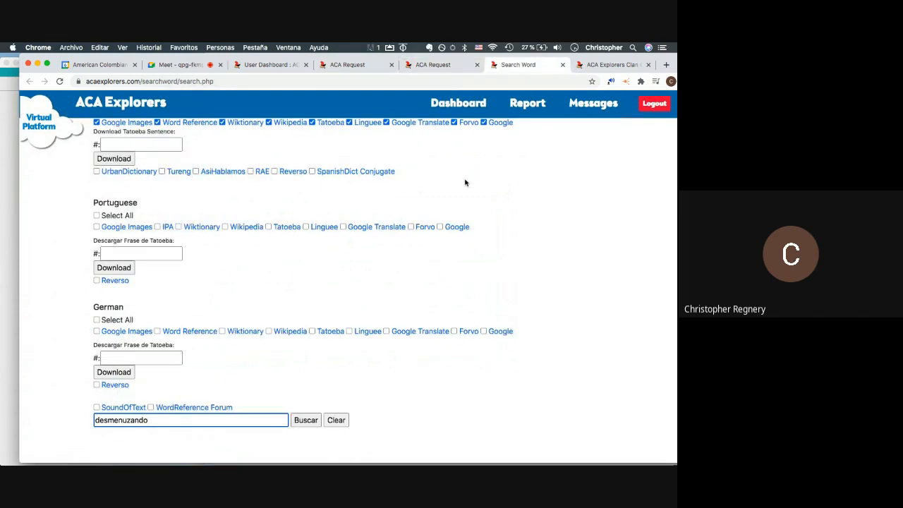
pyautogui.press('super+Tab')
pyautogui.click(260, 230)
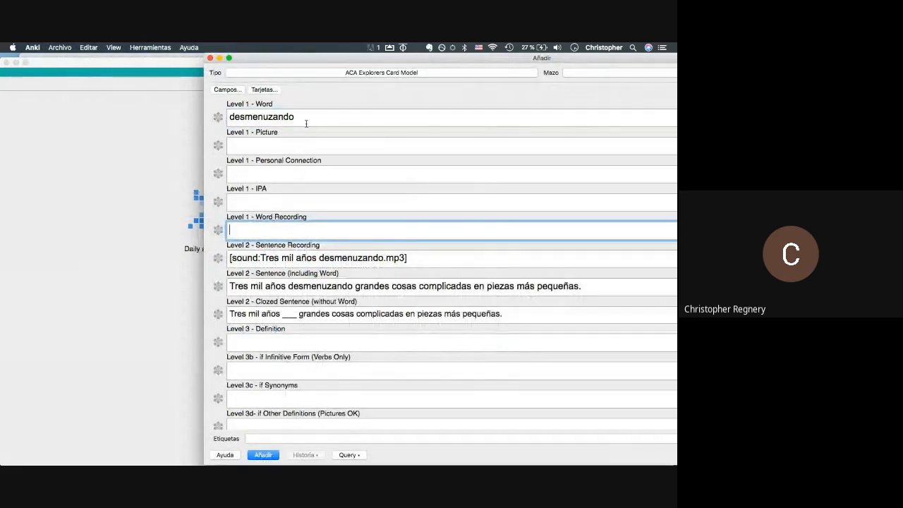
# - Check 'desmenuzando' in the Word field and the still-empty Word Recording field
pyautogui.moveTo(306, 123); pyautogui.dragTo(236, 105)
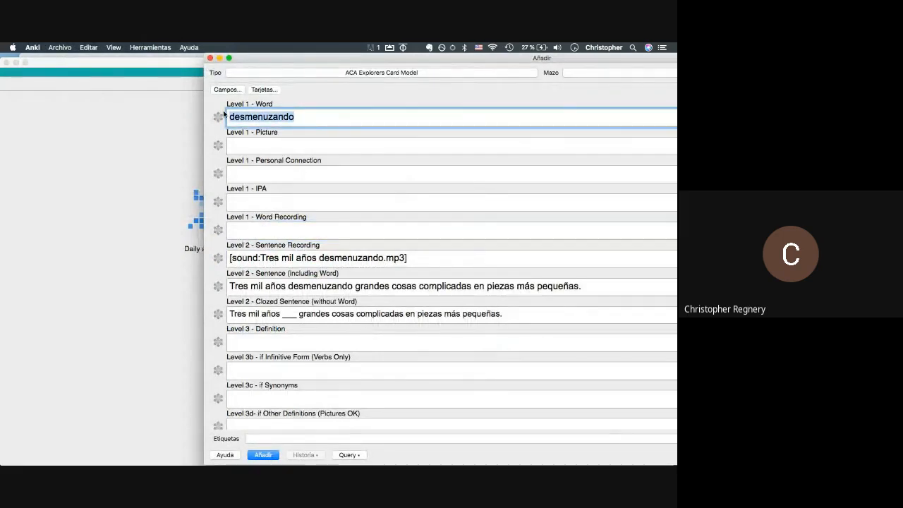
pyautogui.click(268, 231)
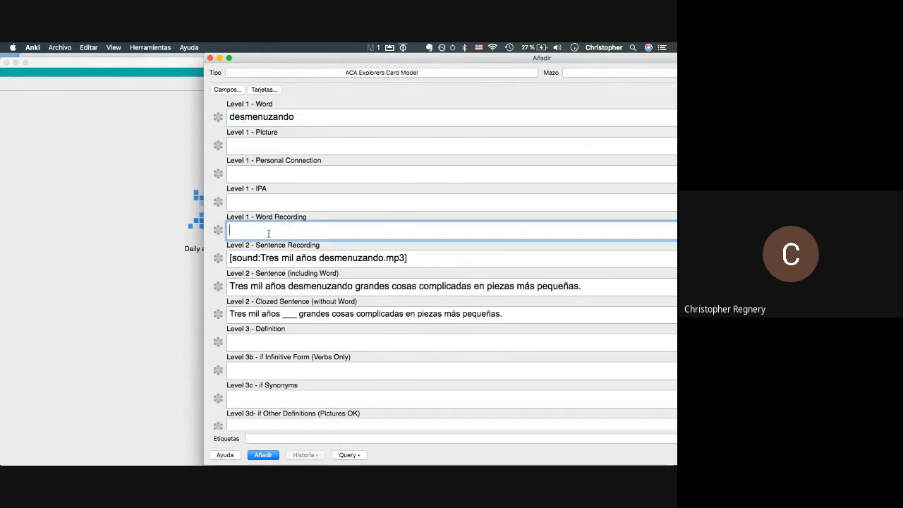
pyautogui.click(301, 119)
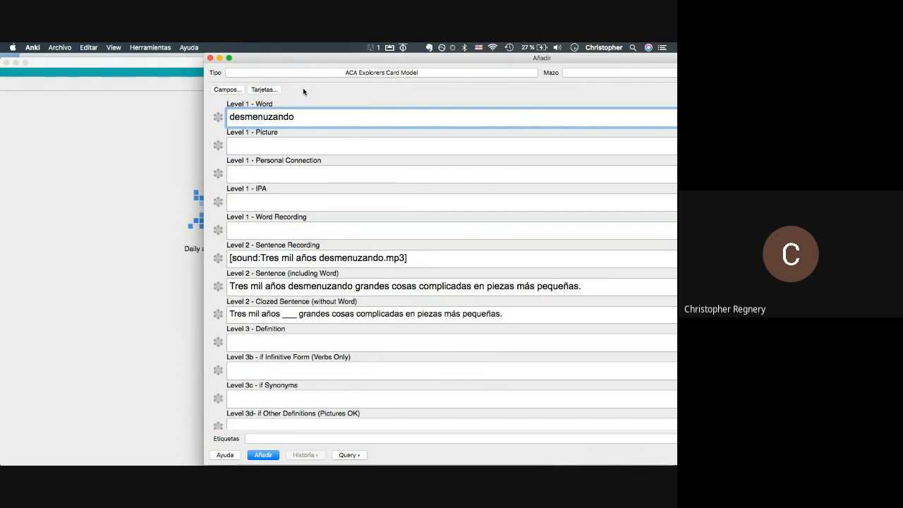
pyautogui.click(282, 226)
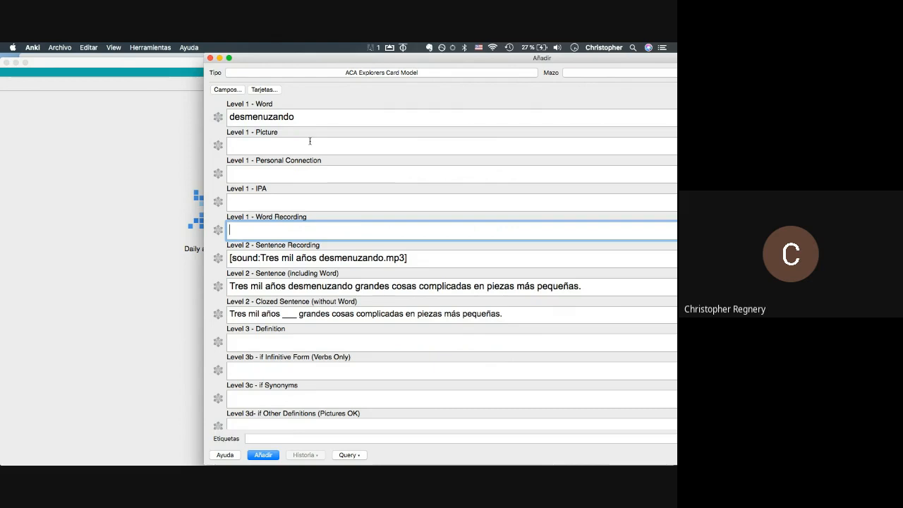
pyautogui.press('super+Tab')
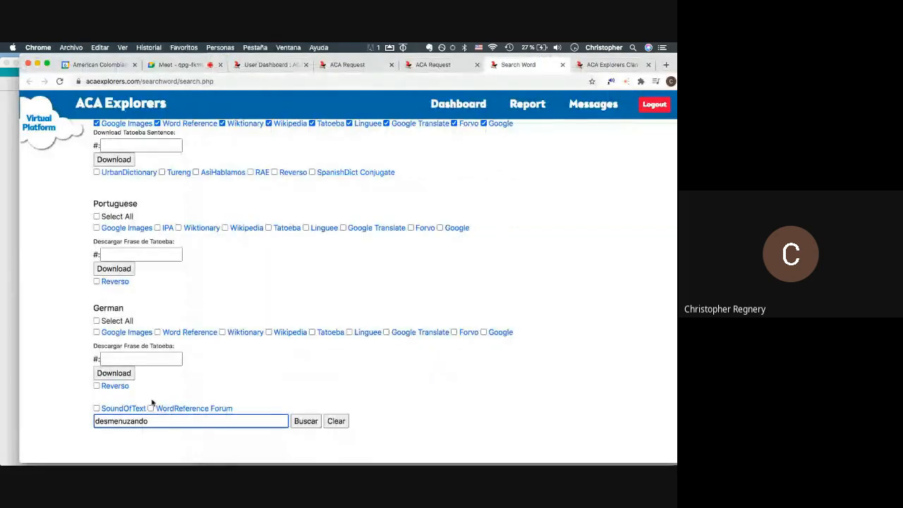
pyautogui.press('super+Tab')
# - Shift the card form window left and select the Paragraph field's first sentence
pyautogui.moveTo(376, 59); pyautogui.dragTo(287, 53)
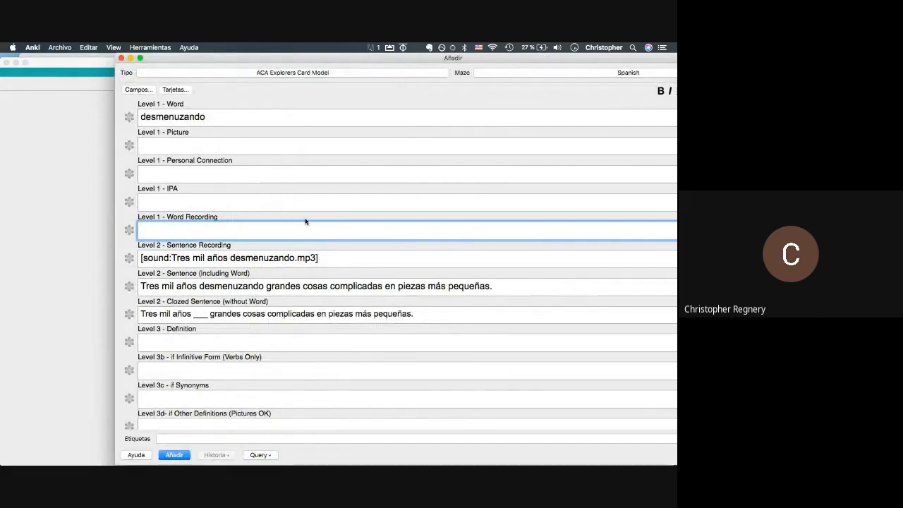
pyautogui.scroll(-5, 306, 221)
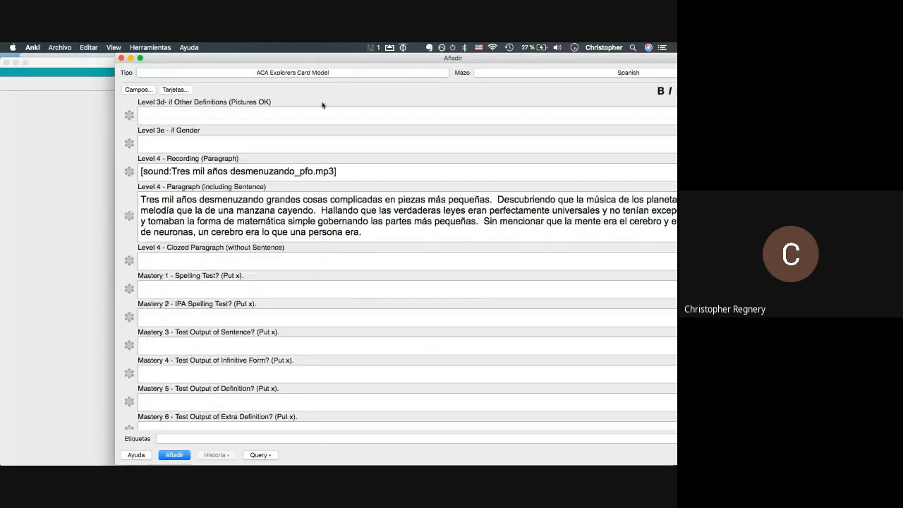
pyautogui.moveTo(321, 58); pyautogui.dragTo(238, 58)
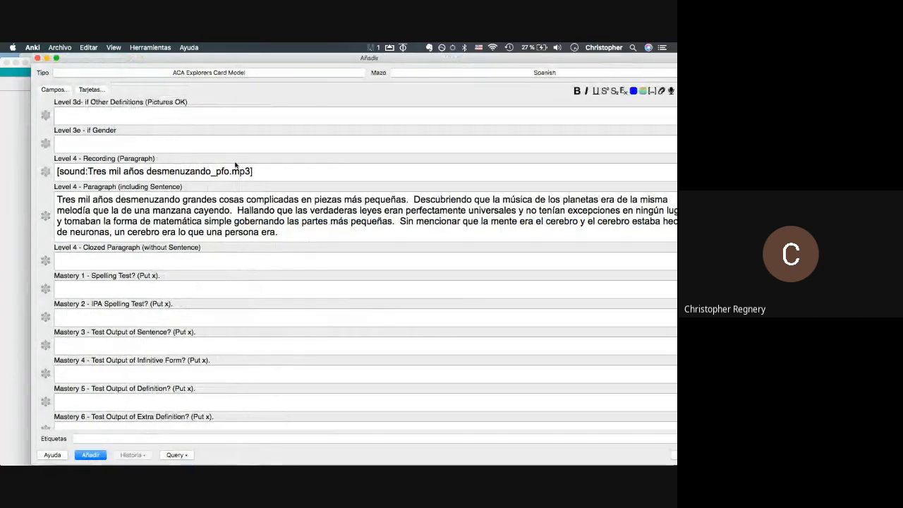
pyautogui.moveTo(206, 55); pyautogui.dragTo(186, 55)
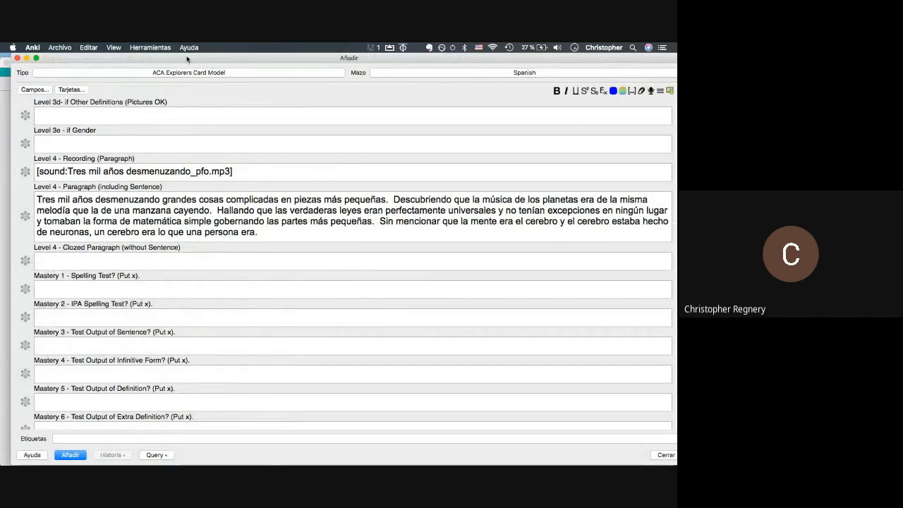
pyautogui.moveTo(388, 199); pyautogui.dragTo(236, 174)
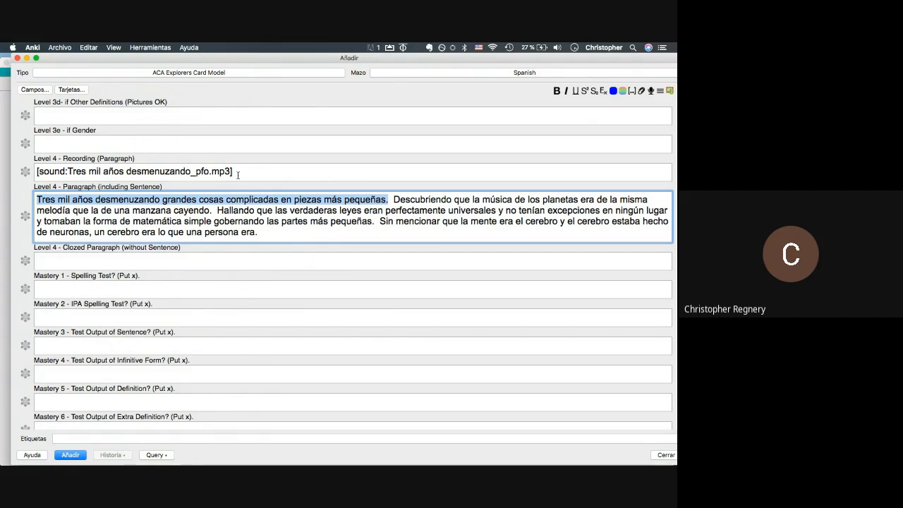
pyautogui.click(220, 204)
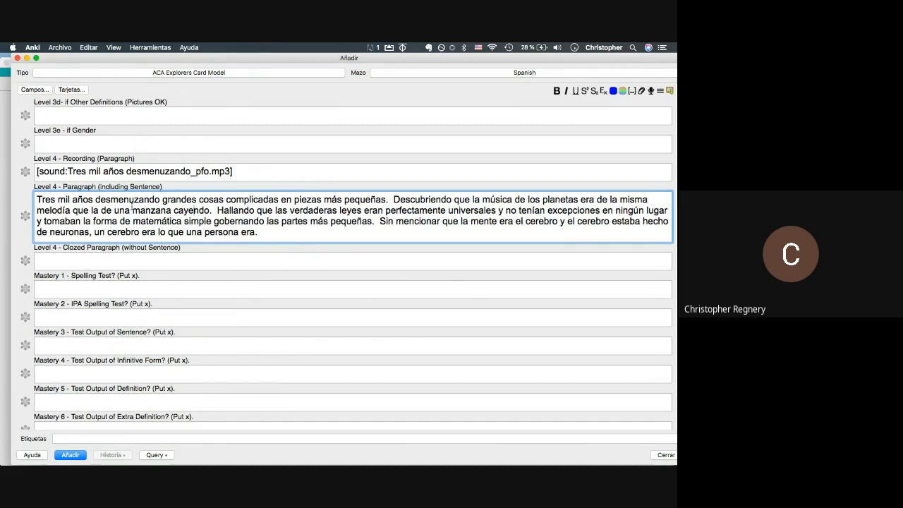
pyautogui.press('super+Tab')
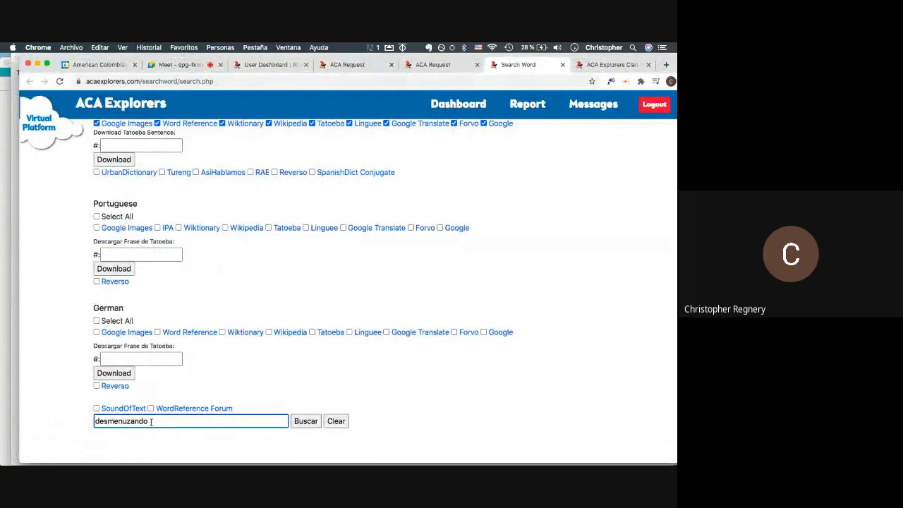
# - Run the search across all selected Spanish sites and open the Forvo page, selecting the word's ending in its address
pyautogui.press('Return')
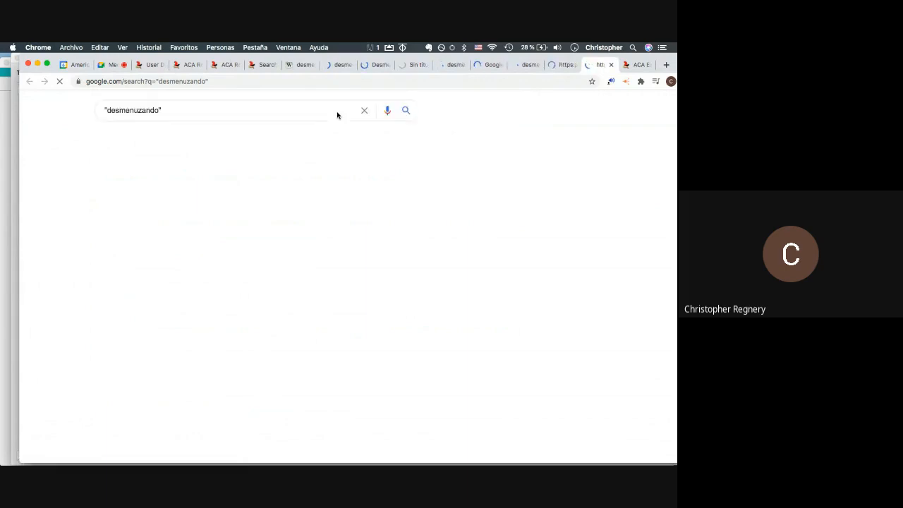
pyautogui.click(267, 66)
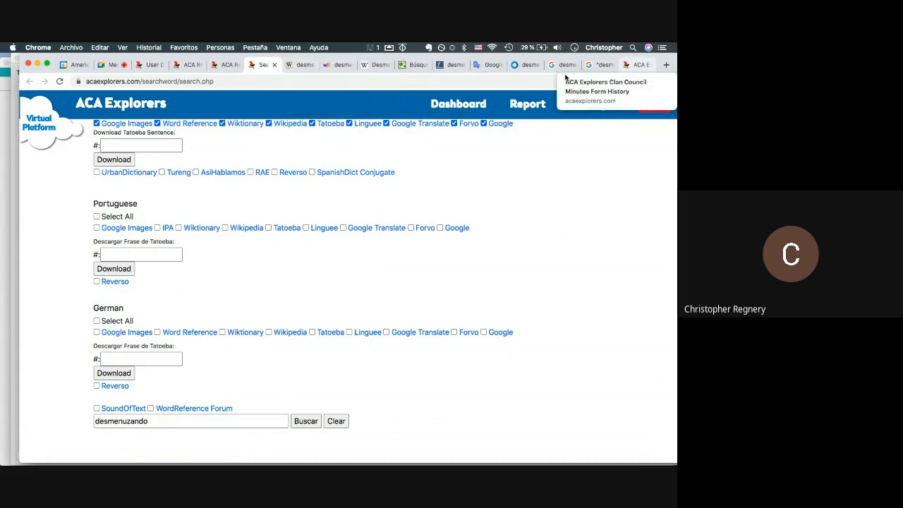
pyautogui.click(511, 70)
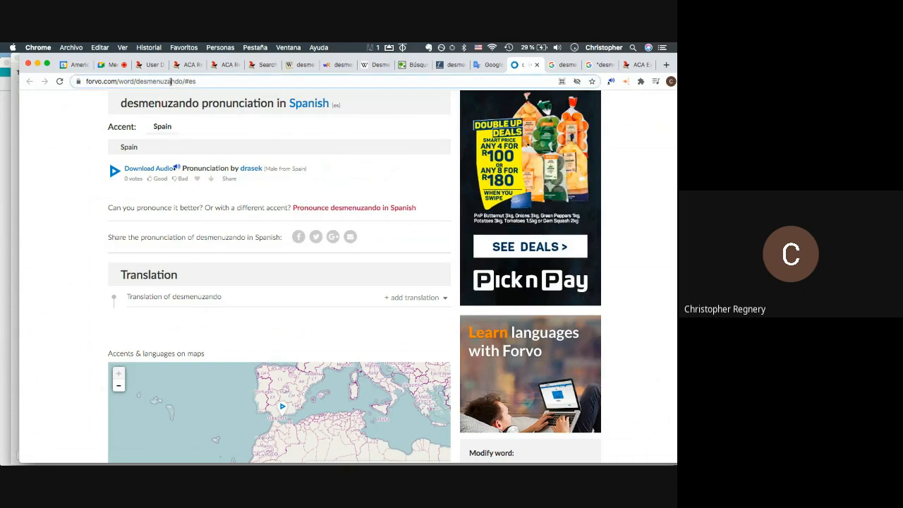
pyautogui.moveTo(170, 82); pyautogui.dragTo(182, 82)
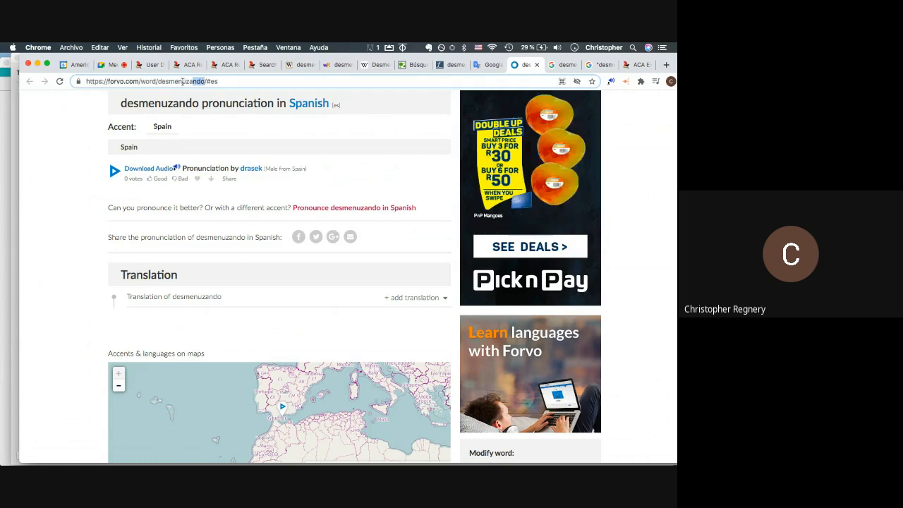
pyautogui.press('super+Tab')
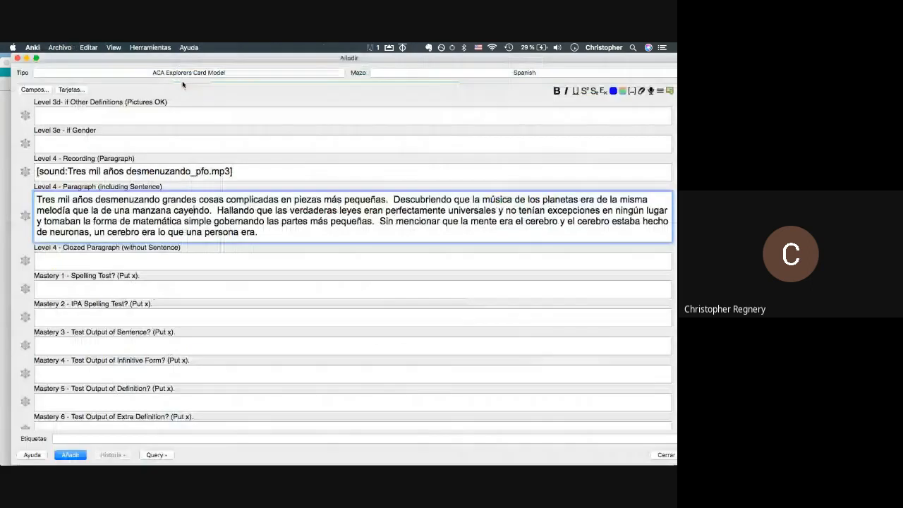
pyautogui.press('super+Tab')
# - Replay the last audio response from the start and check 'desmenuzando' in the card's Paragraph text
pyautogui.click(221, 64)
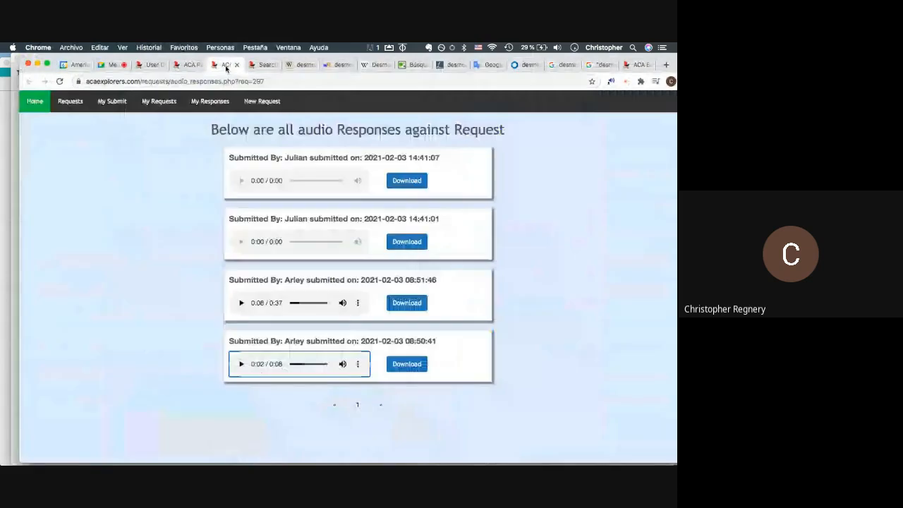
pyautogui.click(241, 364)
pyautogui.click(291, 364)
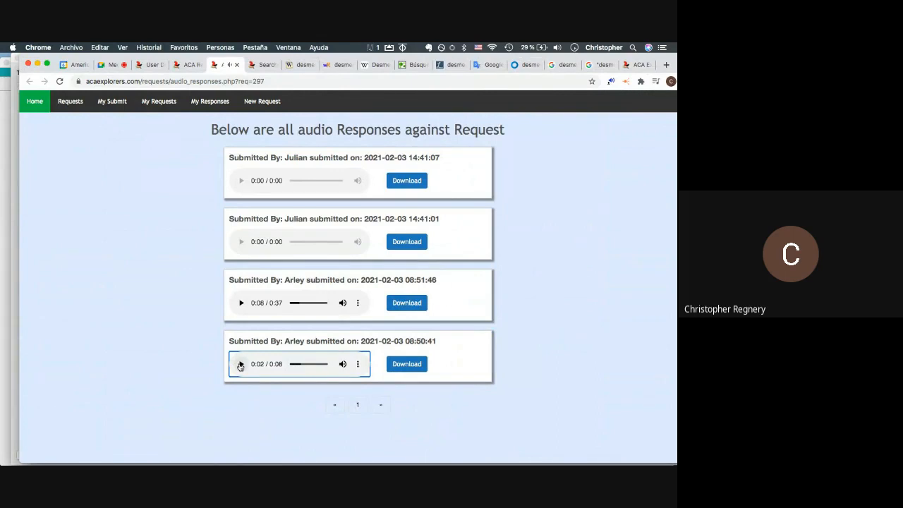
pyautogui.press('super+Tab')
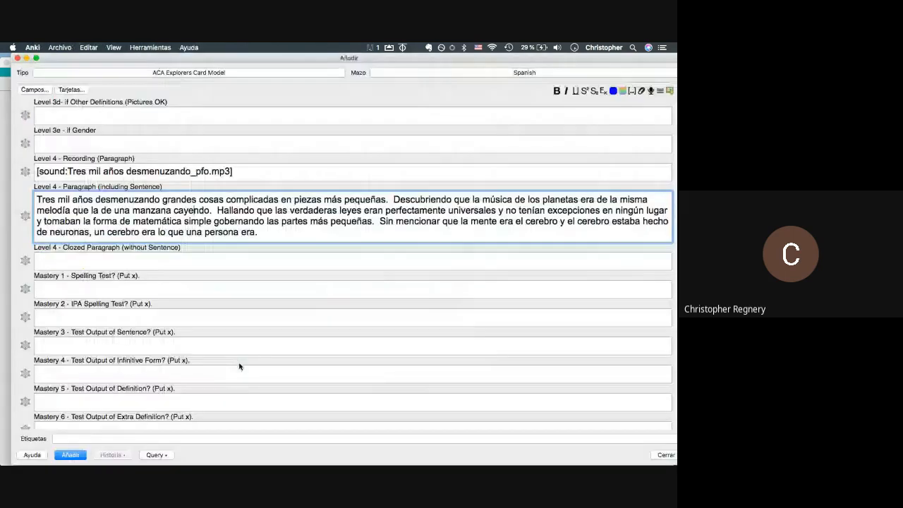
pyautogui.moveTo(160, 199)
pyautogui.mouseDown()
pyautogui.moveTo(95, 209)
pyautogui.moveTo(93, 201)
pyautogui.moveTo(161, 199)
pyautogui.mouseUp()
pyautogui.click(95, 200)
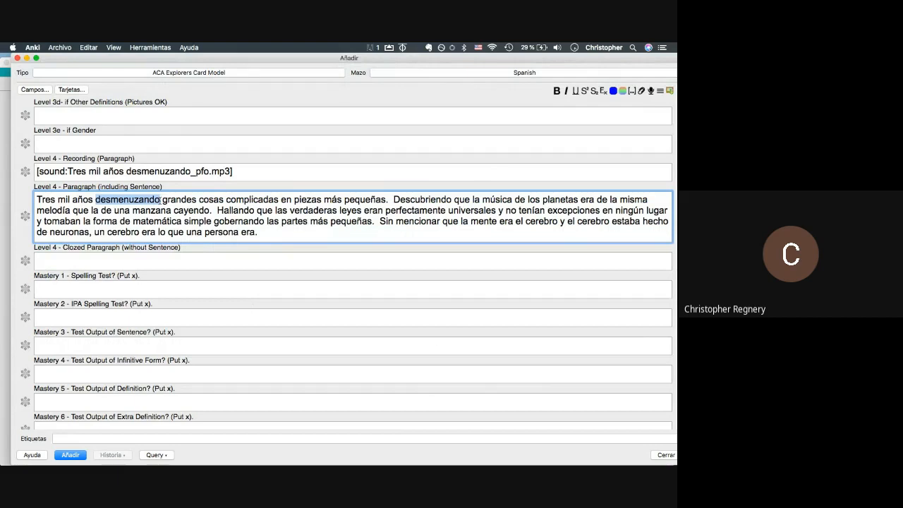
# - Return to the Forvo desmenuzando page and begin editing its web address
pyautogui.press('super+Tab')
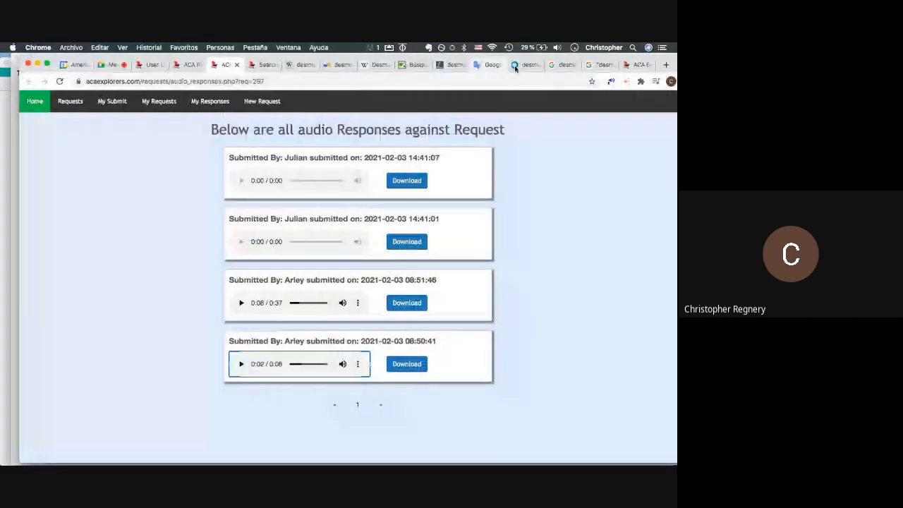
pyautogui.click(515, 65)
pyautogui.click(233, 82)
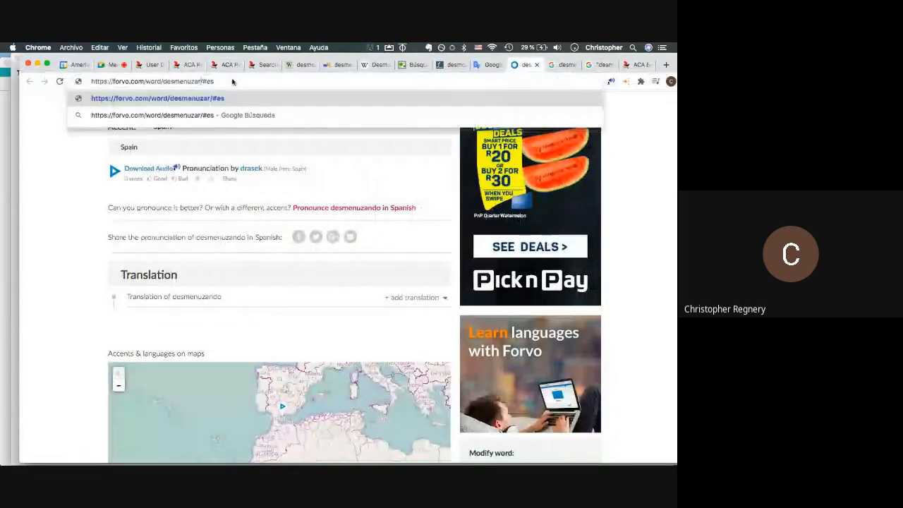
# - Hear 'desmenuzar' on Forvo, then search 'desmenuzar' in WordReference
pyautogui.press('Return')
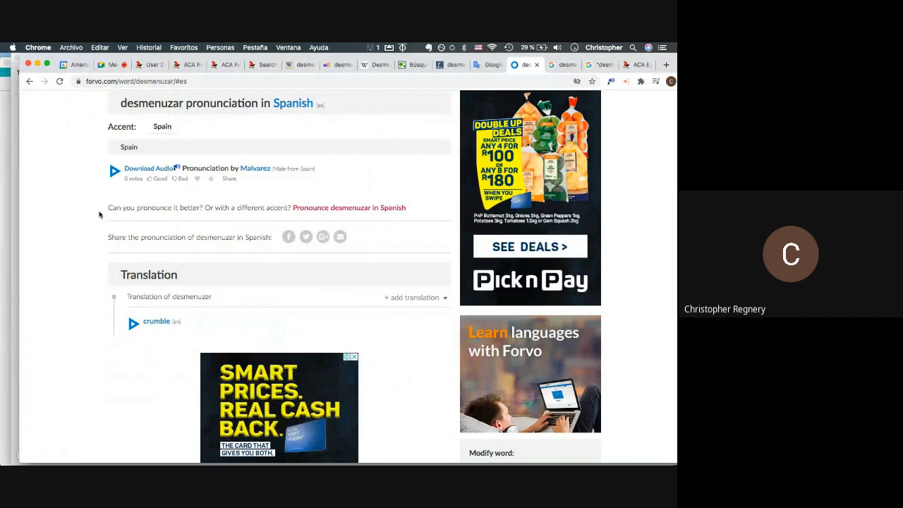
pyautogui.click(112, 176)
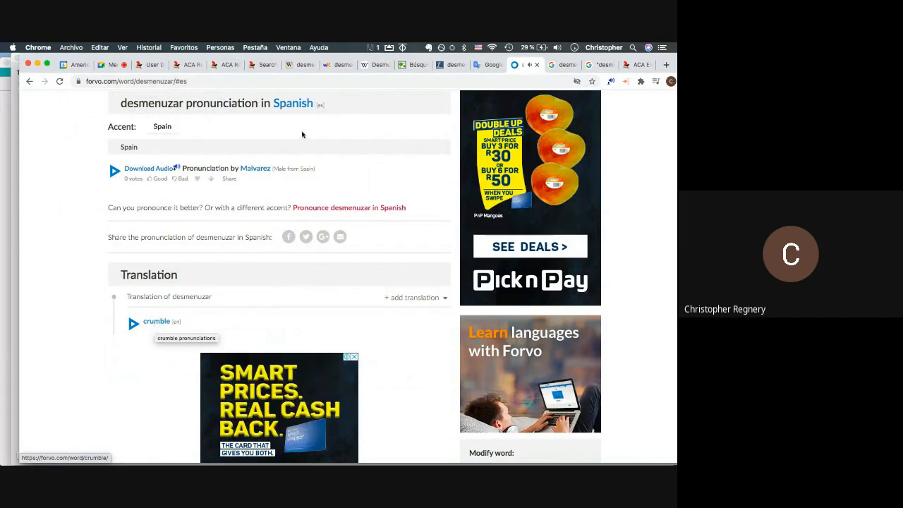
pyautogui.click(339, 65)
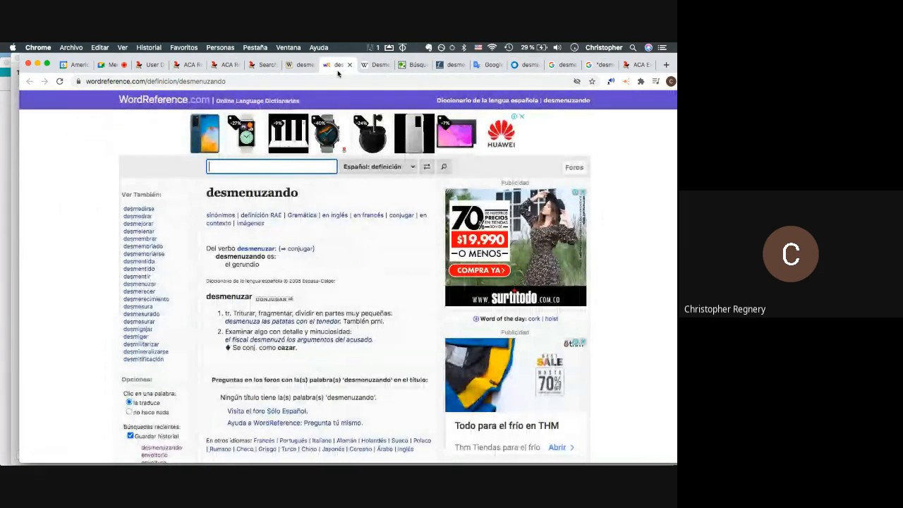
pyautogui.click(231, 166)
pyautogui.write('d')
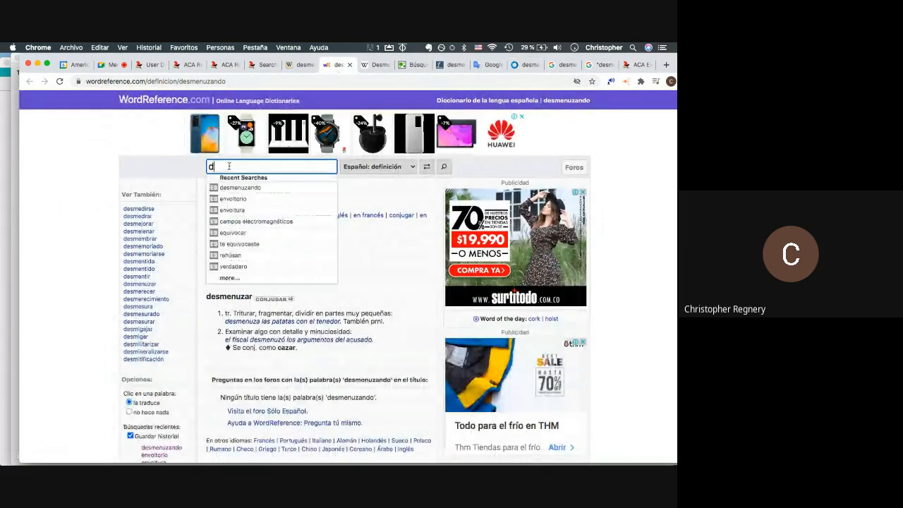
pyautogui.write('esmenuzar')
pyautogui.press('Return')
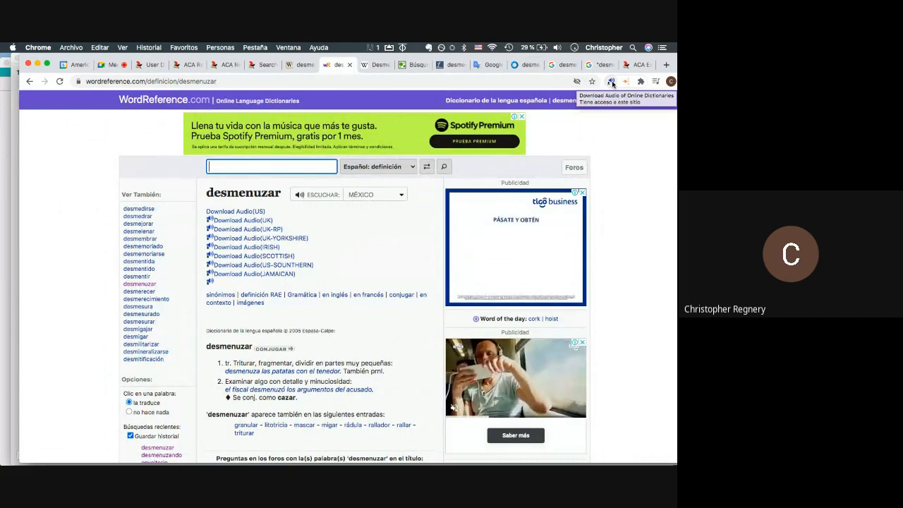
# - Play the pronunciation in the Spain then Mexico accents and open the US audio file
pyautogui.click(306, 197)
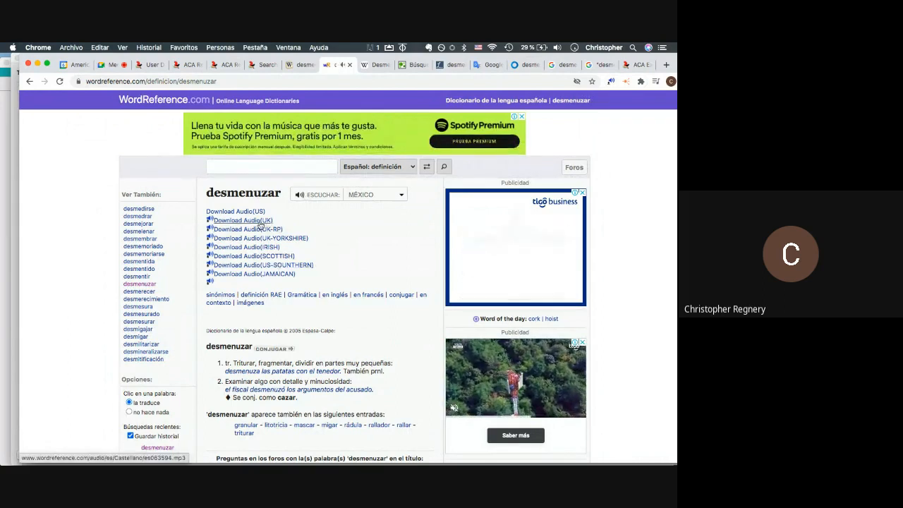
pyautogui.click(402, 195)
pyautogui.click(383, 204)
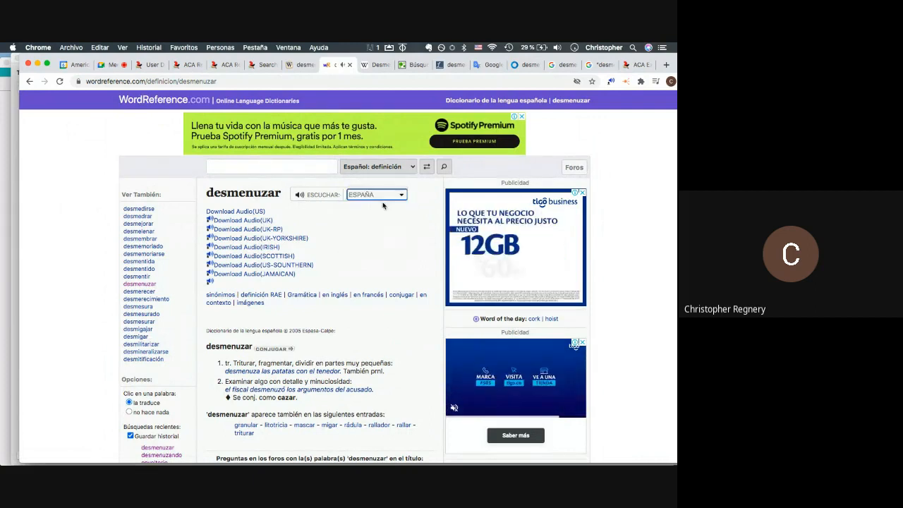
pyautogui.click(377, 197)
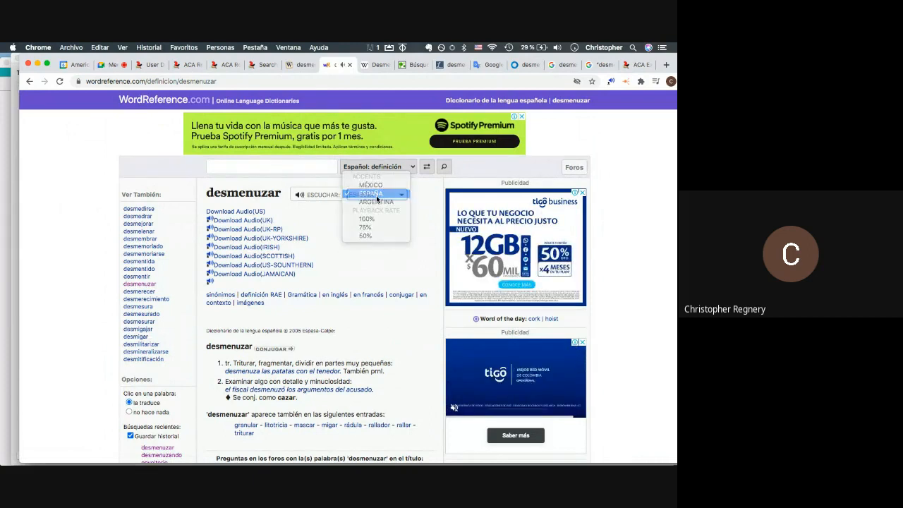
pyautogui.click(365, 186)
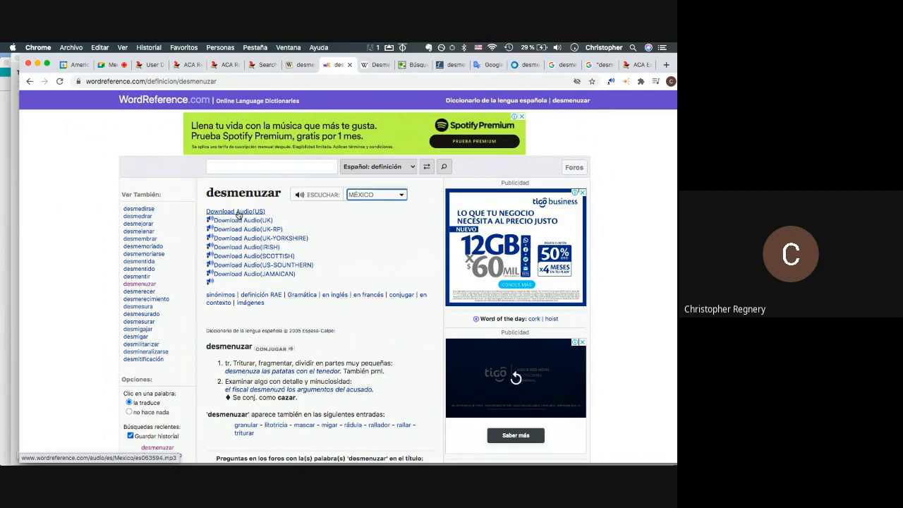
pyautogui.click(239, 212)
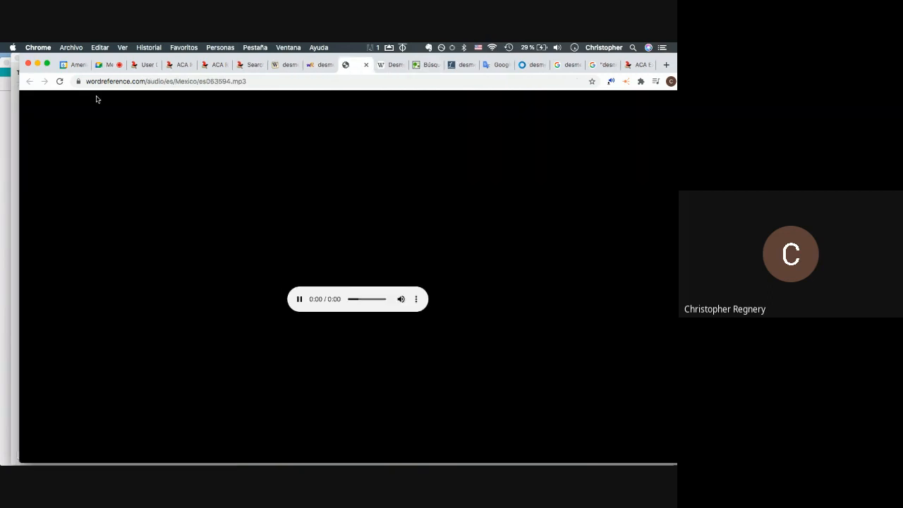
# - Drop the es063594.mp3 pronunciation link into the Word Recording field
pyautogui.moveTo(79, 82); pyautogui.dragTo(119, 170)
pyautogui.press('super+Tab')
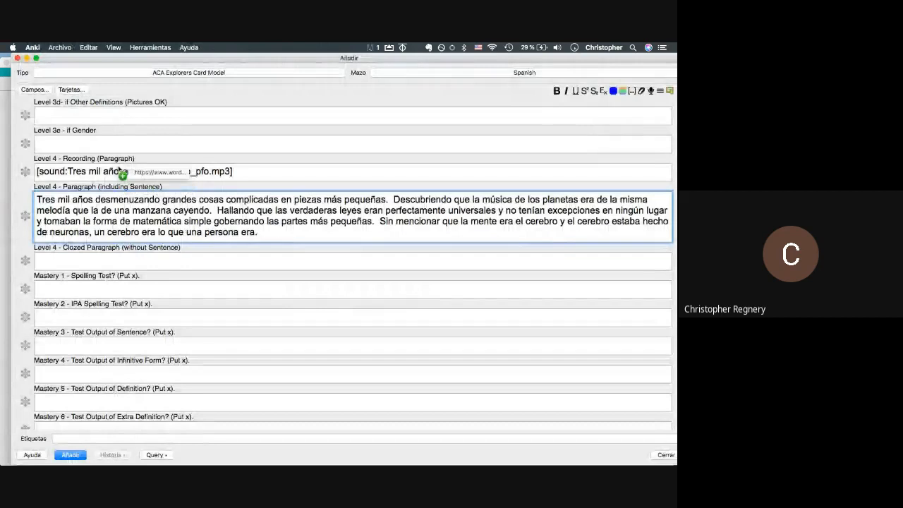
pyautogui.scroll(10, 109, 179)
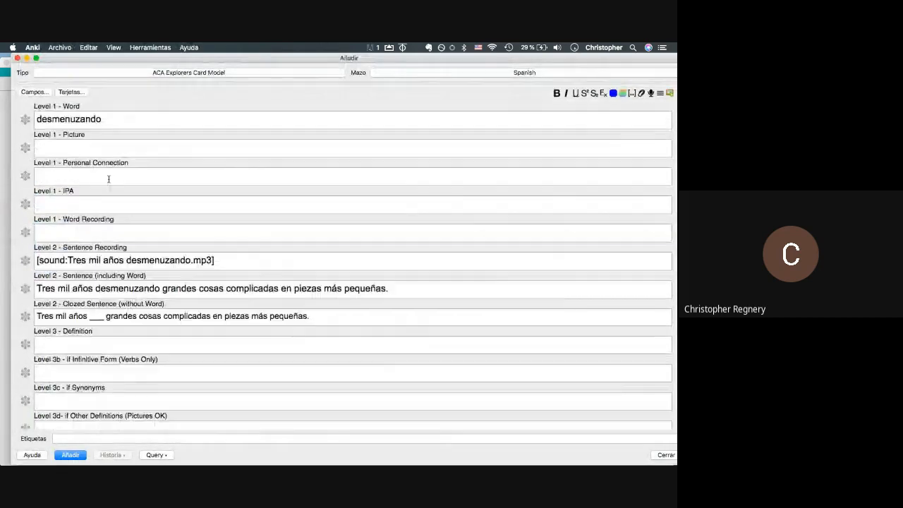
pyautogui.click(83, 235)
pyautogui.press('super+Tab')
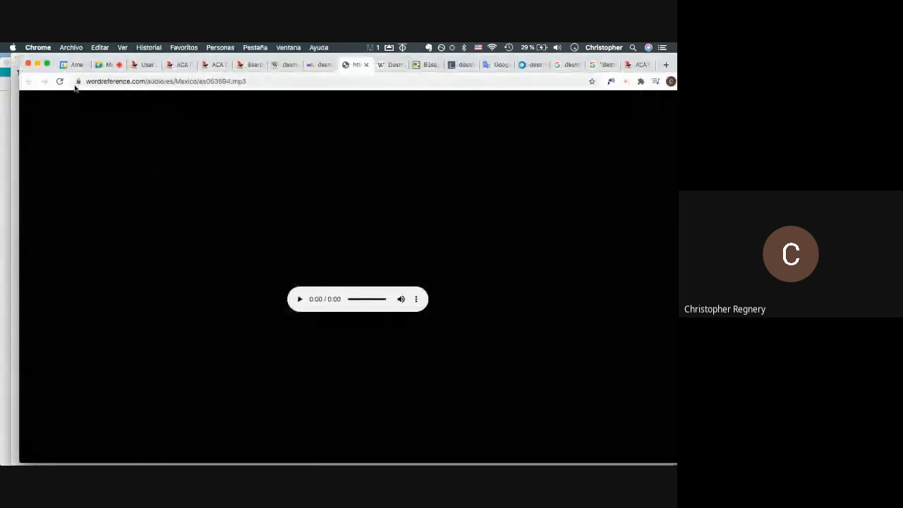
pyautogui.press('super+Tab')
pyautogui.moveTo(75, 82); pyautogui.dragTo(81, 229)
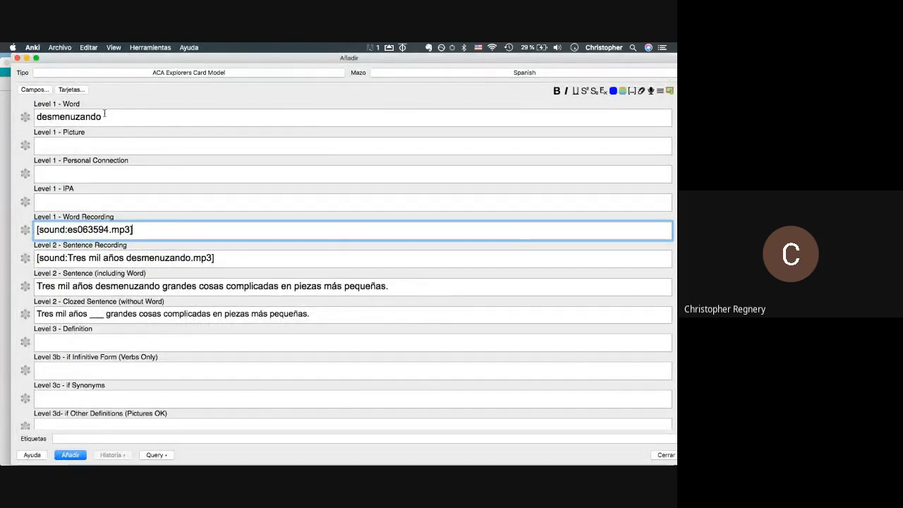
# - Enter 'helping cheese spreads, xmas party' in the Personal Connection field
pyautogui.click(96, 176)
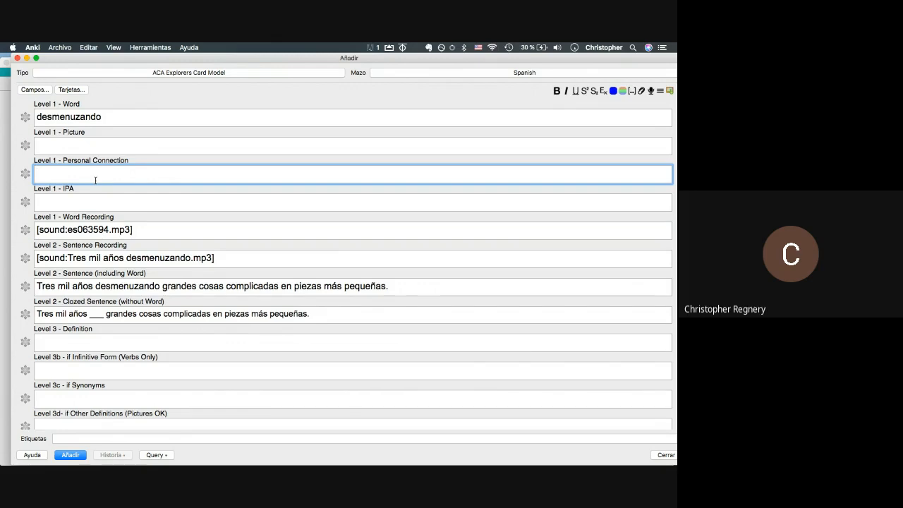
pyautogui.write('helping cheese spreads, xmas ')
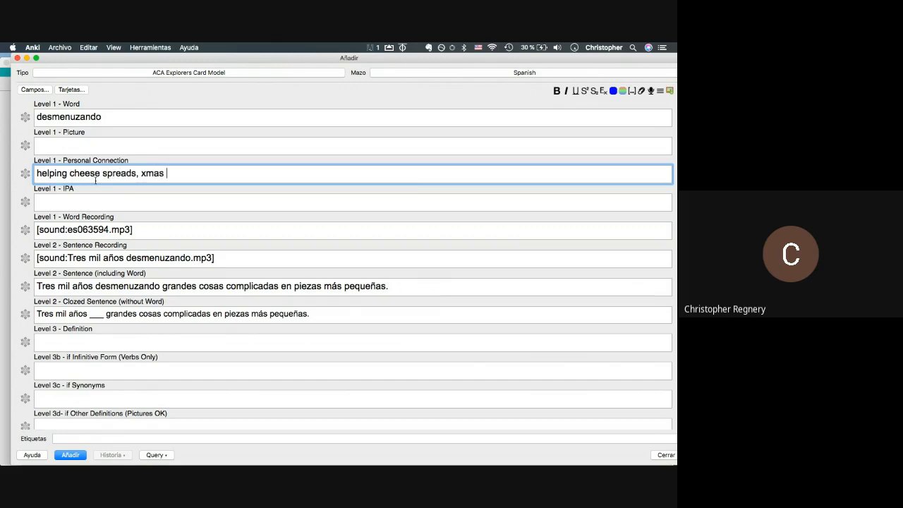
pyautogui.write('party')
pyautogui.click(68, 150)
pyautogui.press('super+Tab')
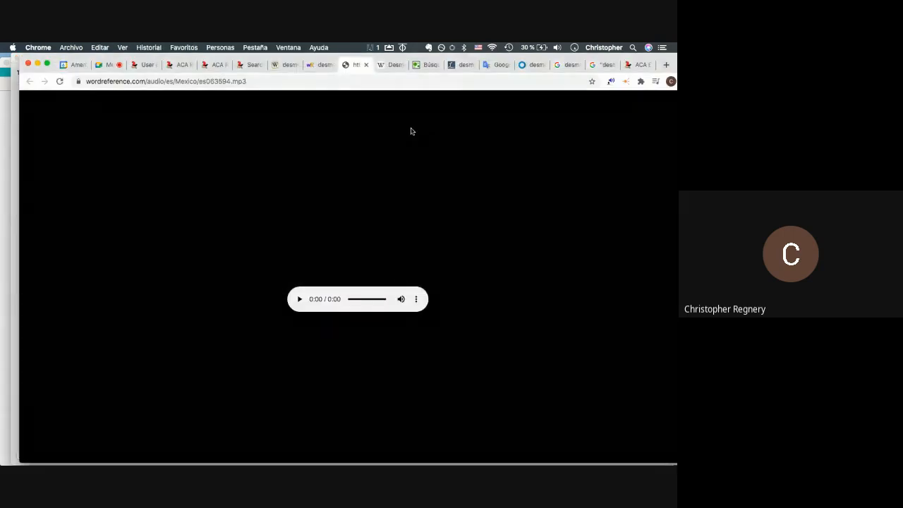
# - Glance at the desmenuzando image results, then find the existing desmenuzar card with its cheese picture in Anki's browser
pyautogui.click(568, 65)
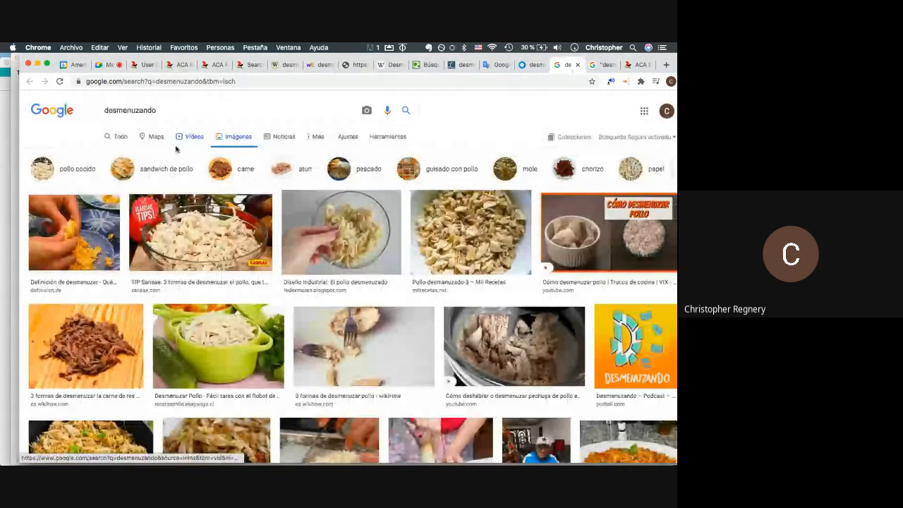
pyautogui.scroll(-3, 173, 169)
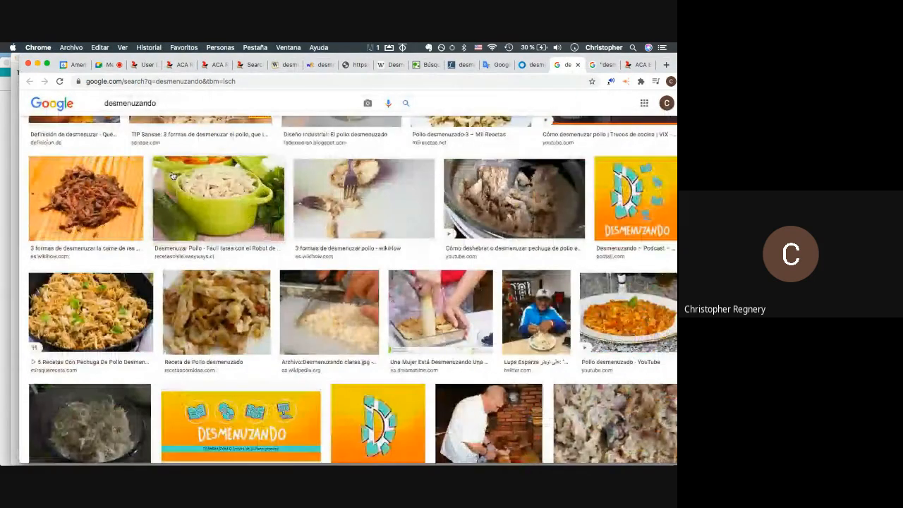
pyautogui.press('super+Tab')
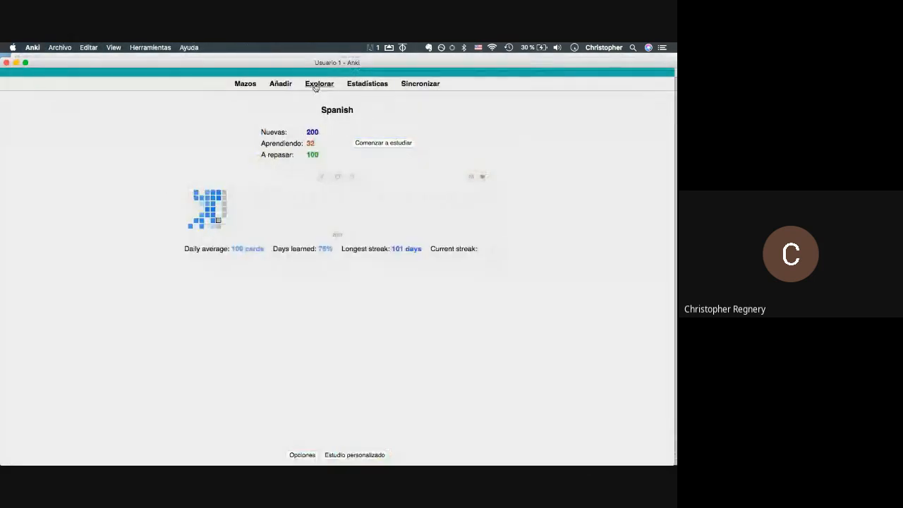
pyautogui.click(319, 84)
pyautogui.write('desme')
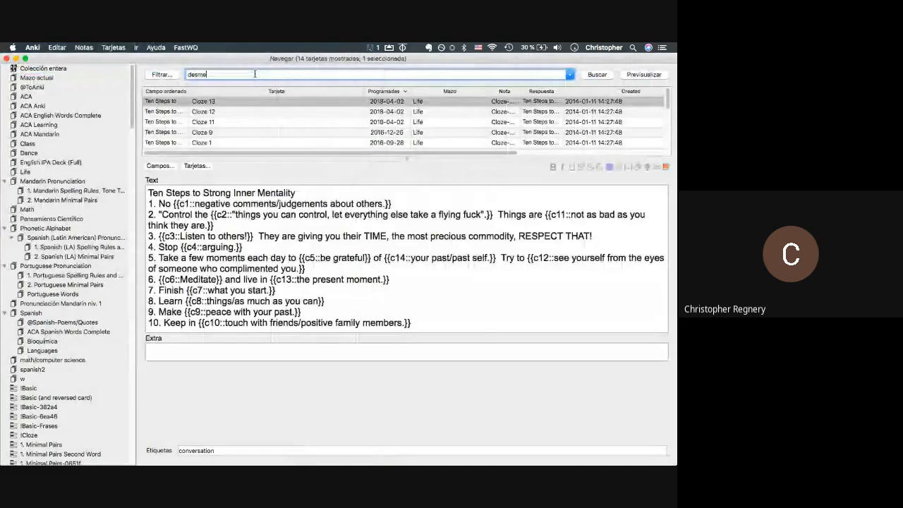
pyautogui.write('nzuar')
pyautogui.press('Return')
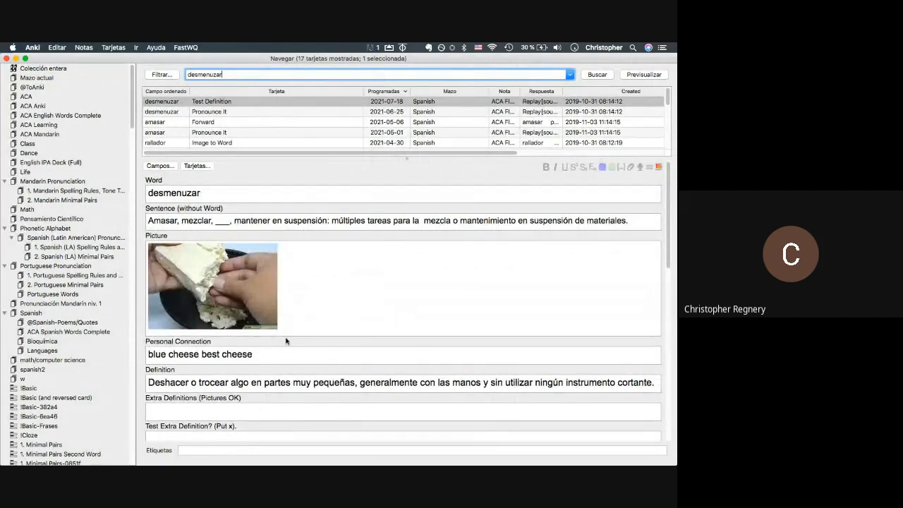
pyautogui.scroll(-4, 287, 341)
pyautogui.scroll(4, 286, 341)
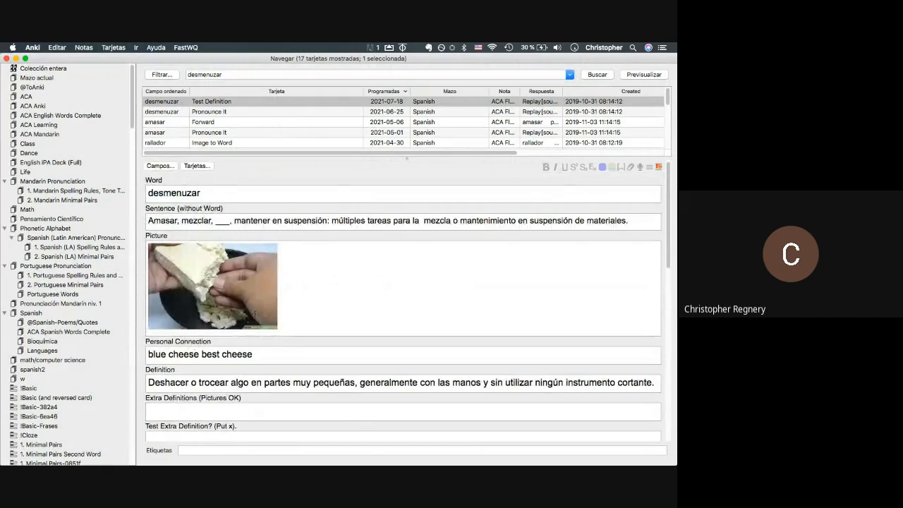
pyautogui.press('super+grave')
pyautogui.press('super+grave')
pyautogui.scroll(-2, 174, 253)
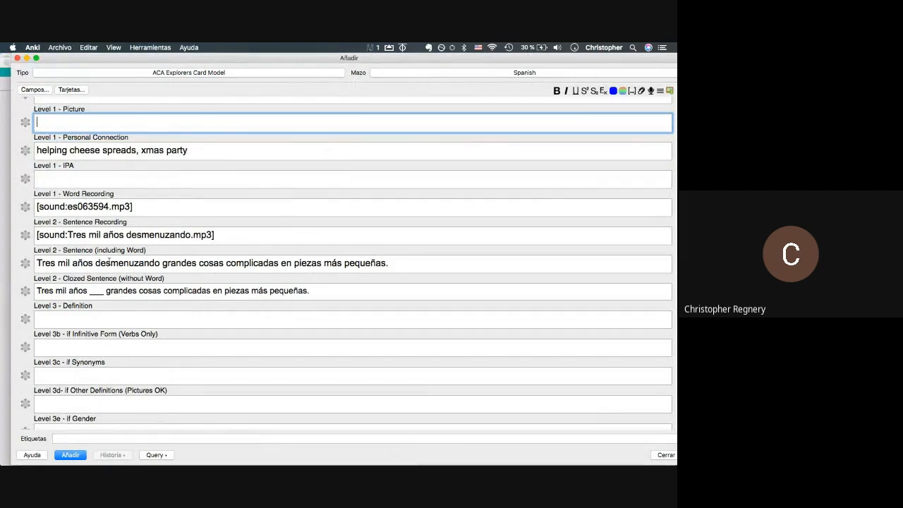
# - Paste the card's Spanish sentence into Google Translate, then scroll WordReference's desmenuzar entry
pyautogui.tripleClick(109, 263)
pyautogui.press('super+c')
pyautogui.press('super+Tab')
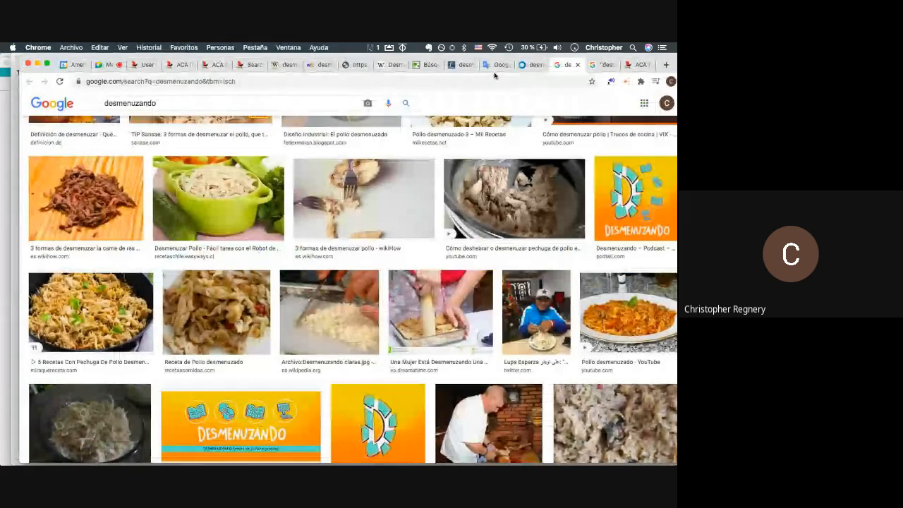
pyautogui.click(493, 64)
pyautogui.press('super+a')
pyautogui.press('super+v')
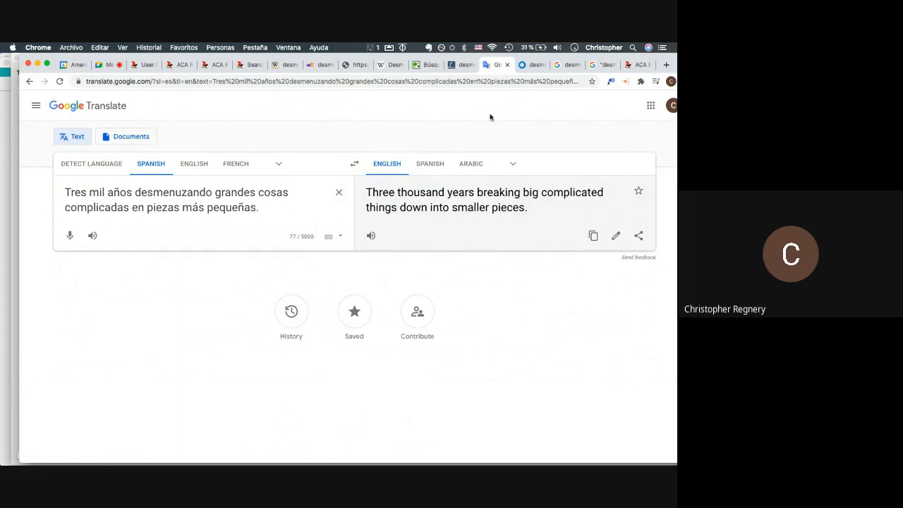
pyautogui.click(313, 66)
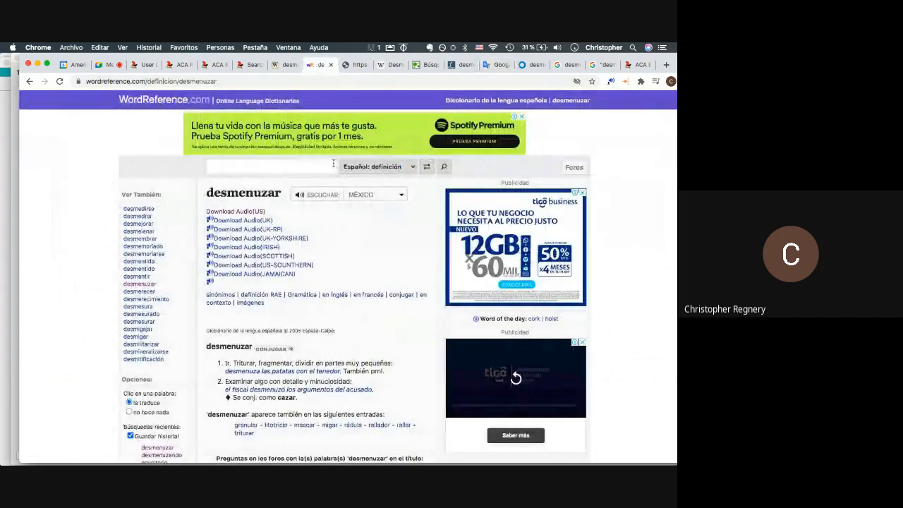
pyautogui.scroll(-1, 332, 165)
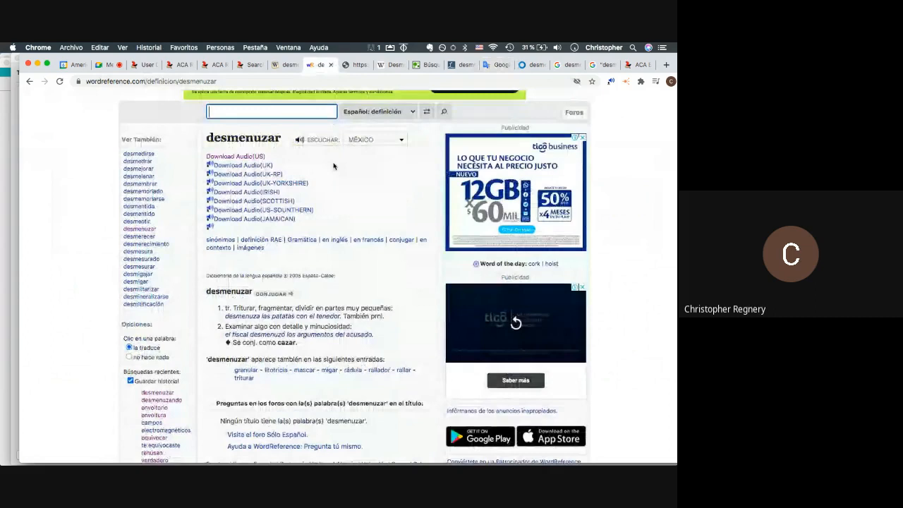
pyautogui.scroll(-1, 334, 166)
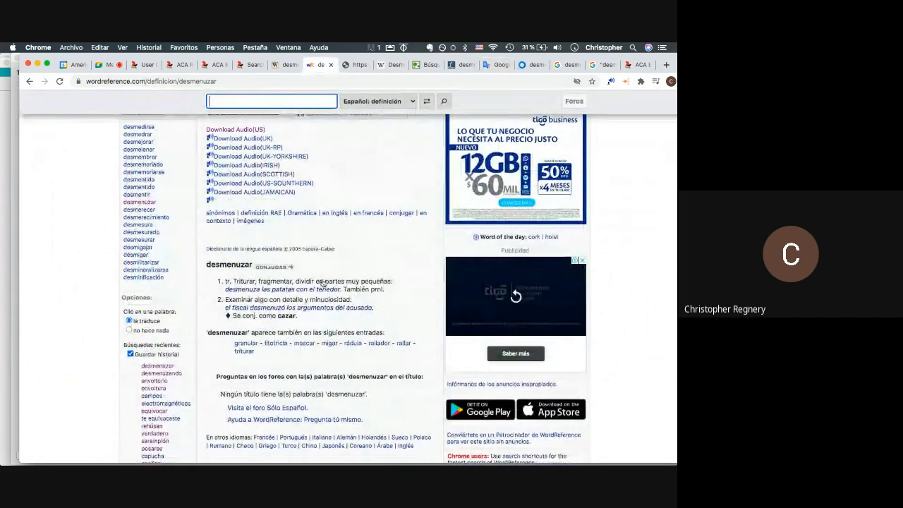
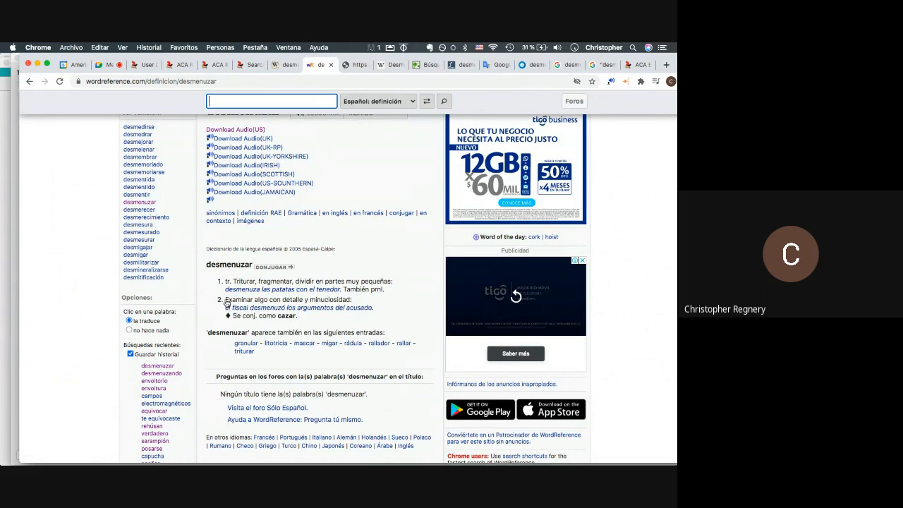
# - Copy 'Examinar algo con detalle y minuciosidad' from WordReference into the card's Level 3 Definition field
pyautogui.moveTo(227, 302); pyautogui.dragTo(350, 306)
pyautogui.press('super+c')
pyautogui.press('super+Tab')
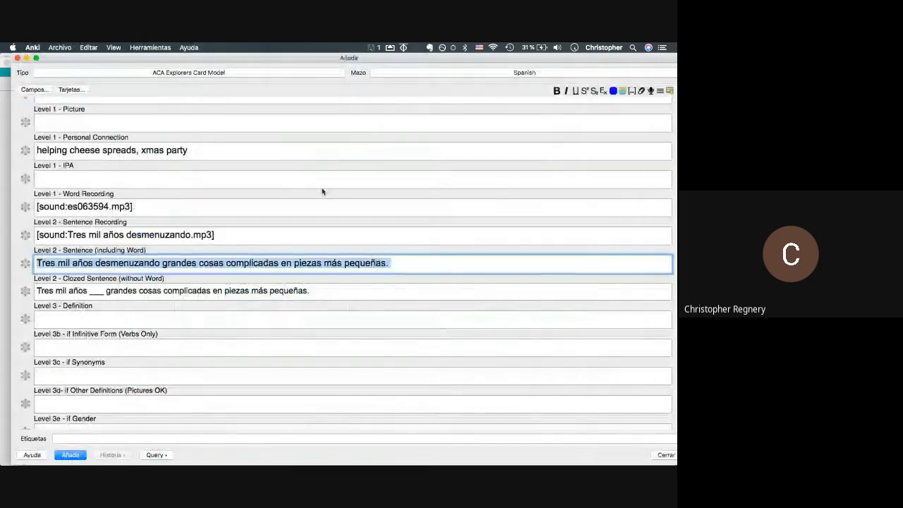
pyautogui.press('super+grave')
pyautogui.press('super+grave')
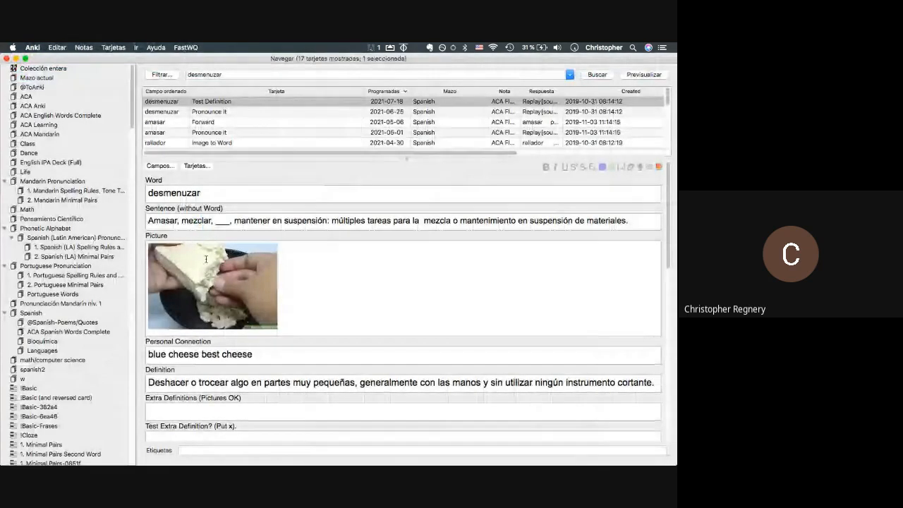
pyautogui.press('super+grave')
pyautogui.scroll(2, 176, 268)
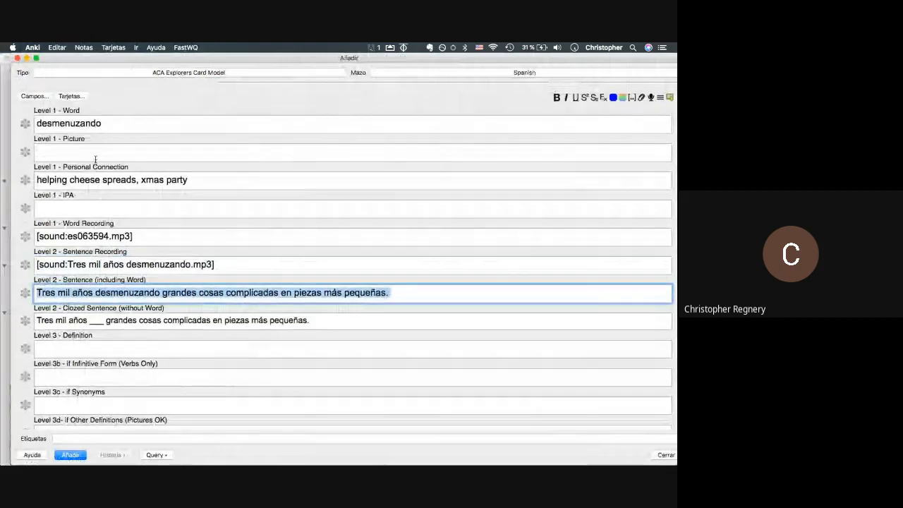
pyautogui.click(83, 341)
pyautogui.press('super+v')
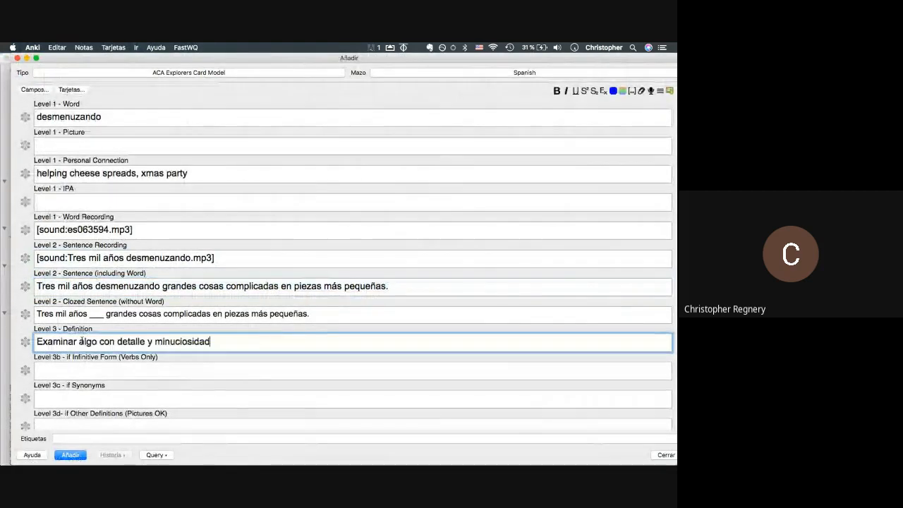
pyautogui.click(91, 146)
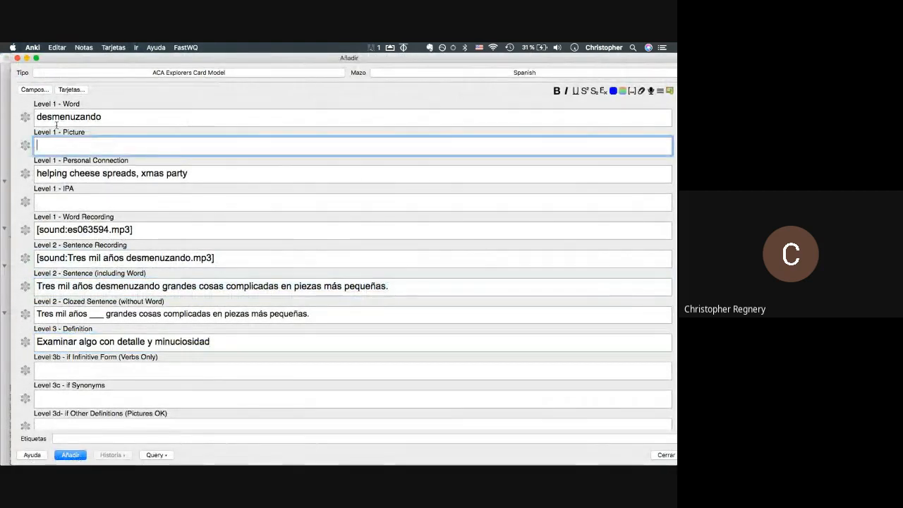
pyautogui.press('super+Tab')
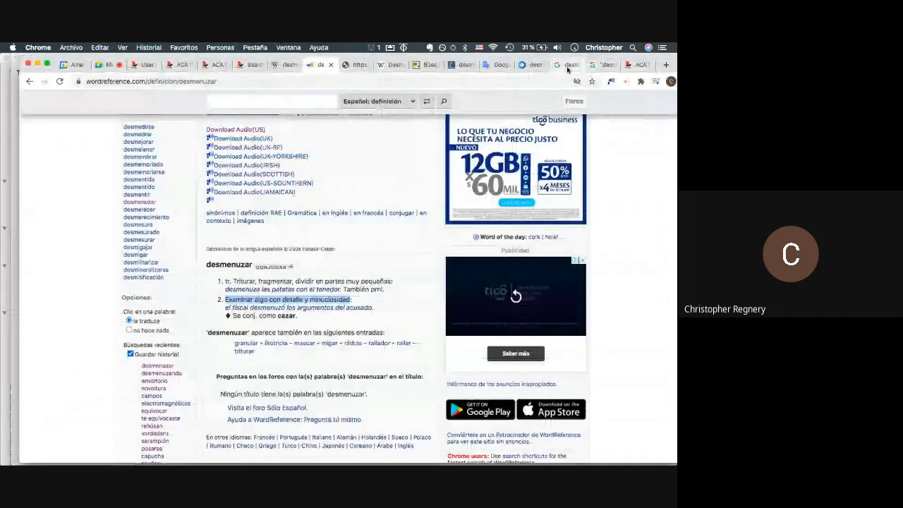
# - Paste the first desmenuzando image result, hands crumbling food, into the Picture field
pyautogui.click(567, 65)
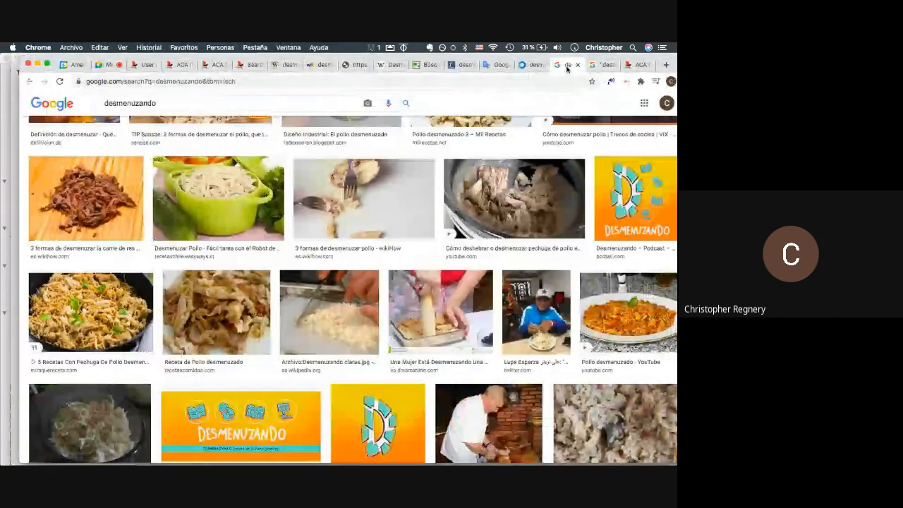
pyautogui.scroll(3, 314, 192)
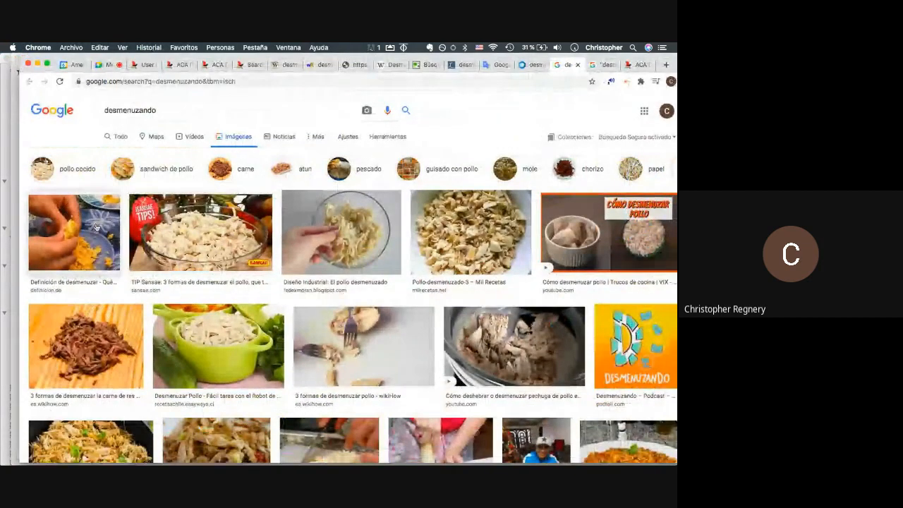
pyautogui.rightClick(83, 228)
pyautogui.click(111, 320)
pyautogui.press('super+Tab')
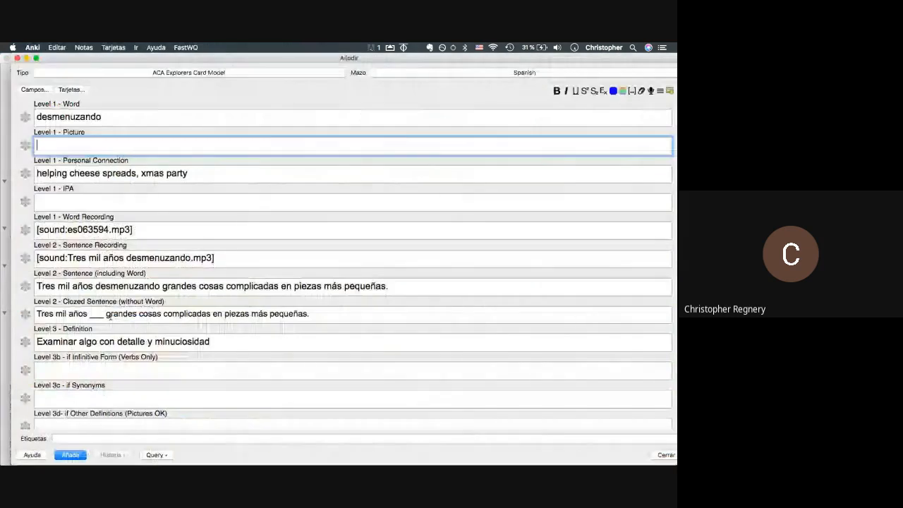
pyautogui.press('super+v')
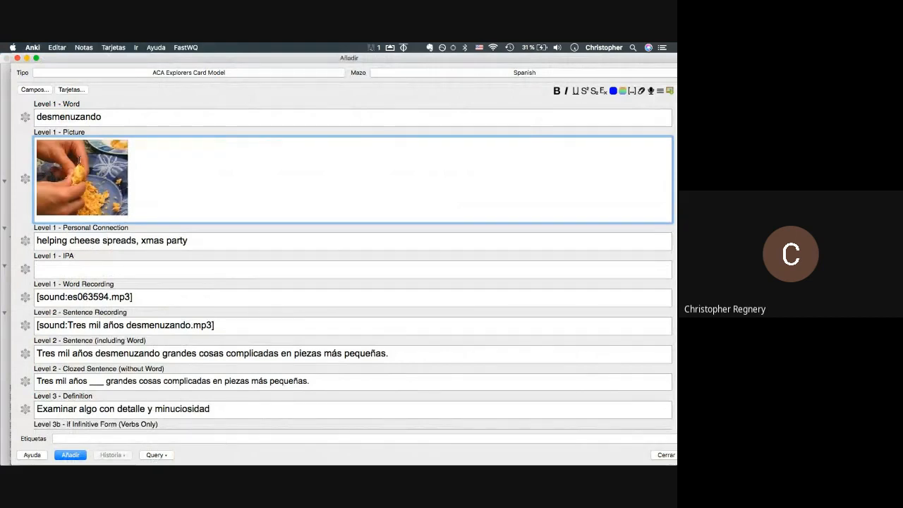
# - Search Google Images for 'desmenuzar algo complicado'
pyautogui.press('super+Tab')
pyautogui.scroll(-10, 298, 258)
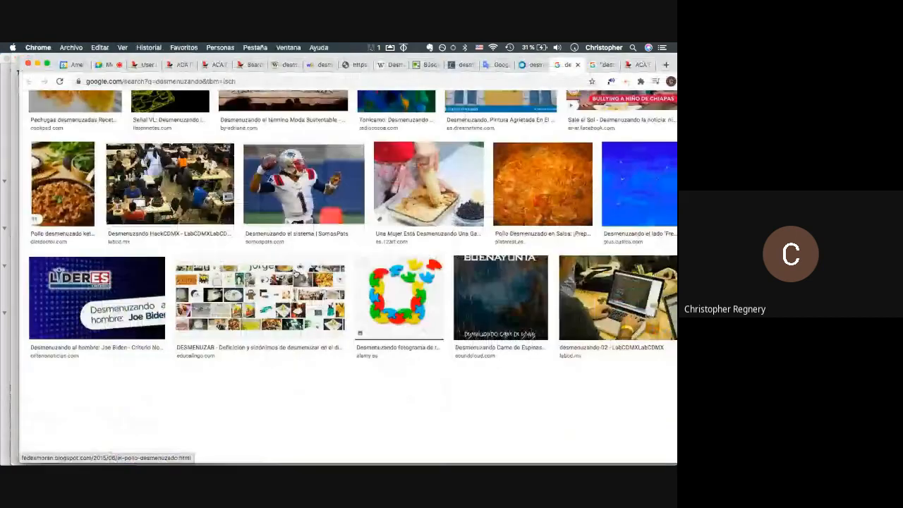
pyautogui.scroll(3, 303, 232)
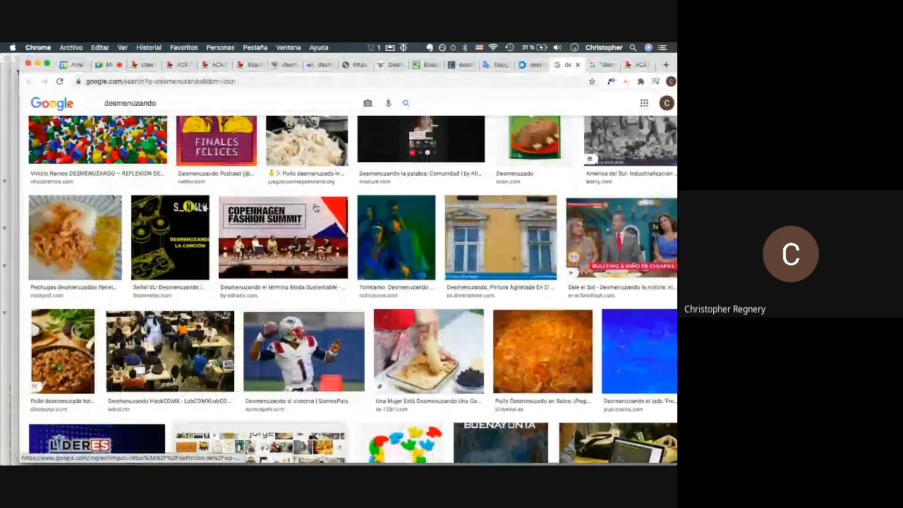
pyautogui.scroll(2, 315, 208)
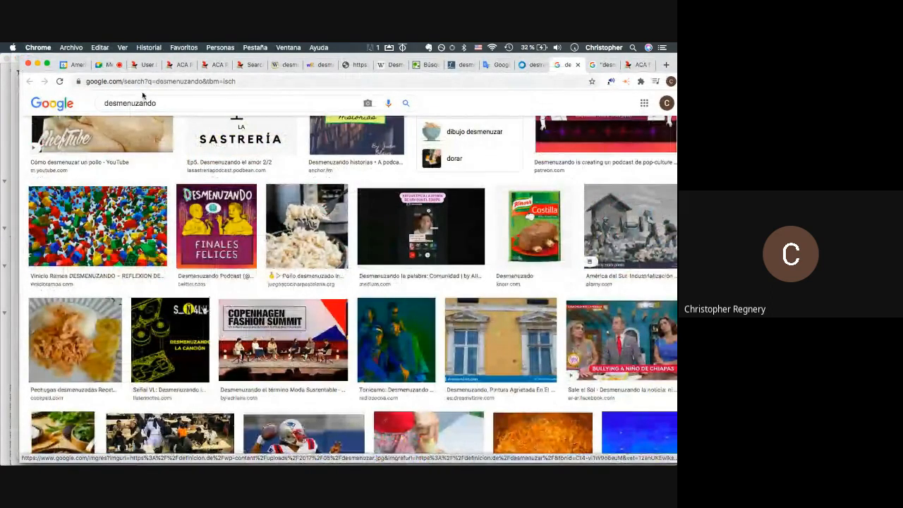
pyautogui.moveTo(139, 104); pyautogui.dragTo(210, 119)
pyautogui.write('r')
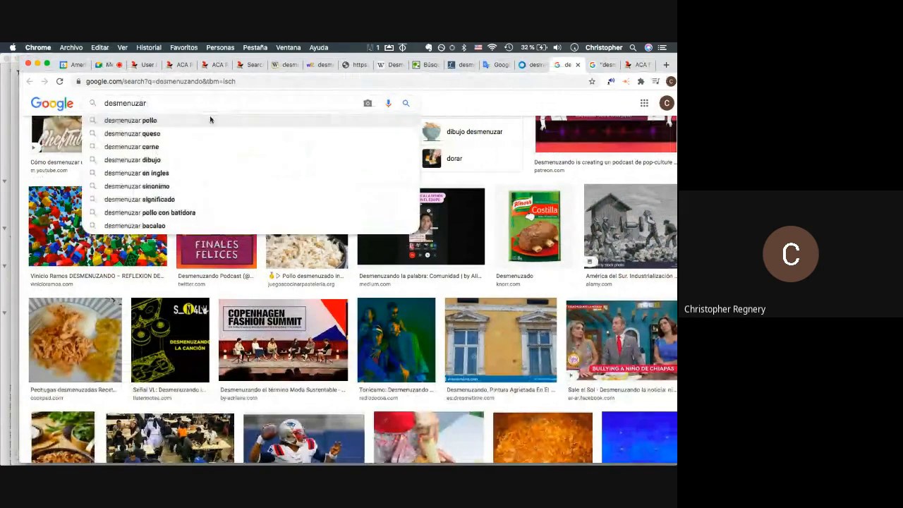
pyautogui.write(' algo complidado')
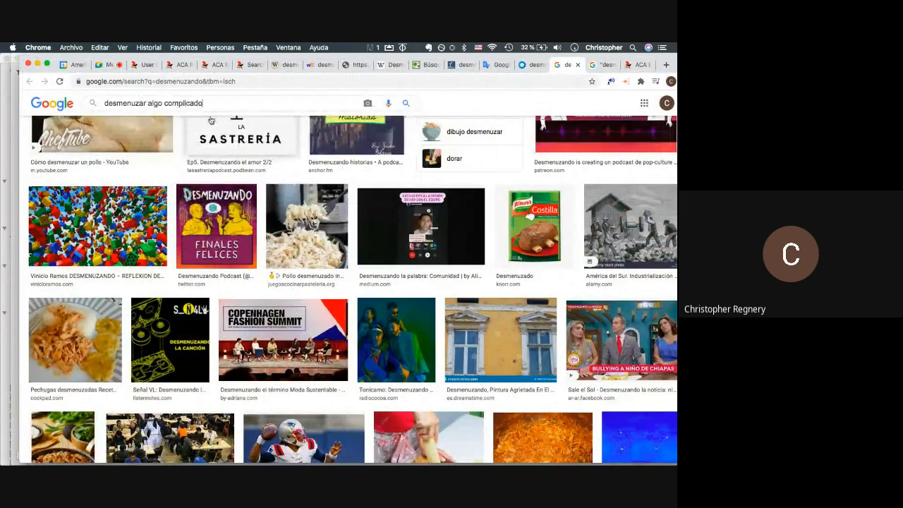
pyautogui.press('Return')
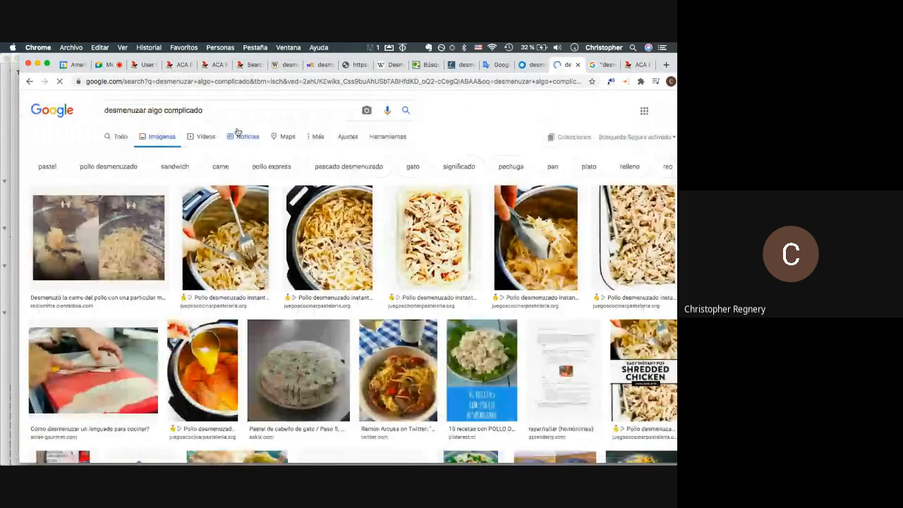
# - Browse those results, then search images for 'science reducing to component parts'
pyautogui.scroll(-5, 118, 250)
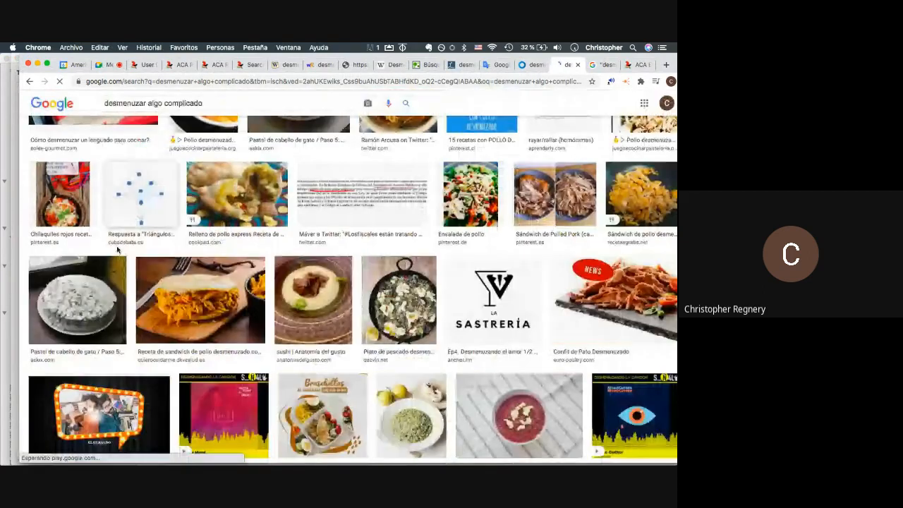
pyautogui.scroll(-4, 118, 250)
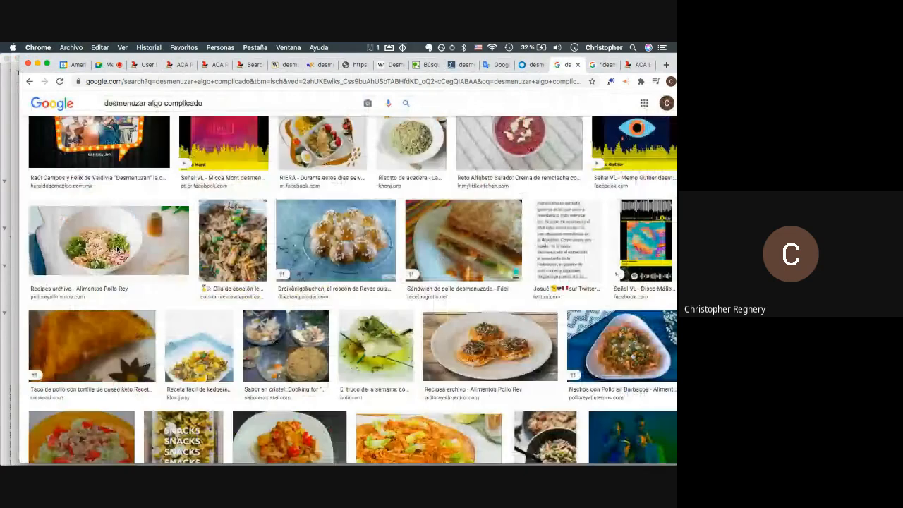
pyautogui.scroll(-6, 118, 251)
pyautogui.scroll(-5, 115, 236)
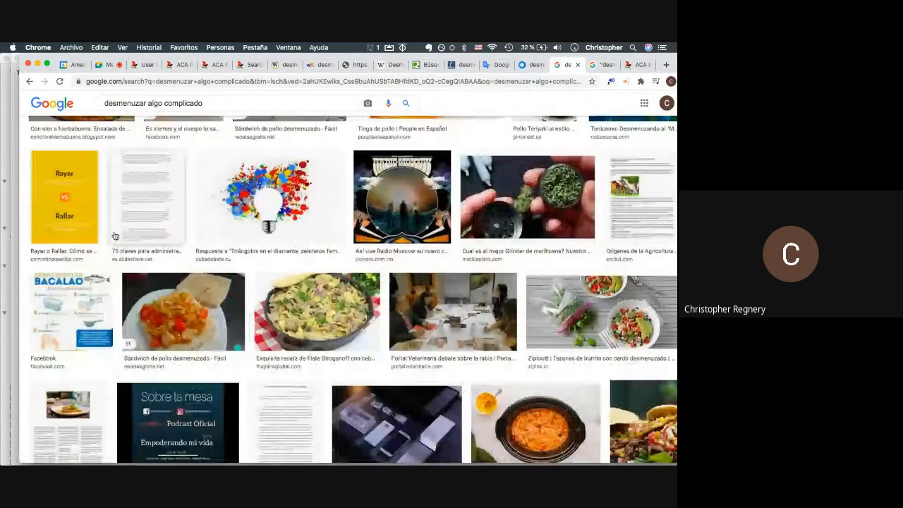
pyautogui.scroll(-8, 115, 236)
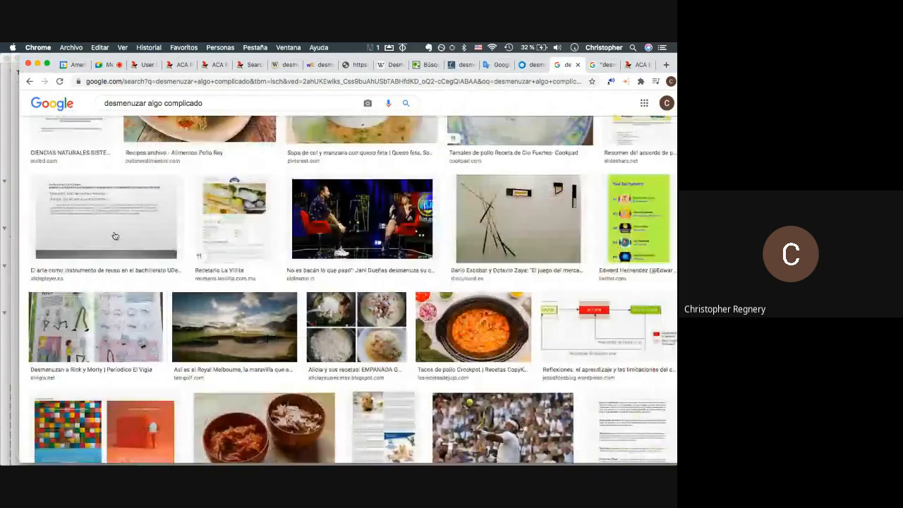
pyautogui.scroll(-1, 115, 235)
pyautogui.scroll(20, 115, 236)
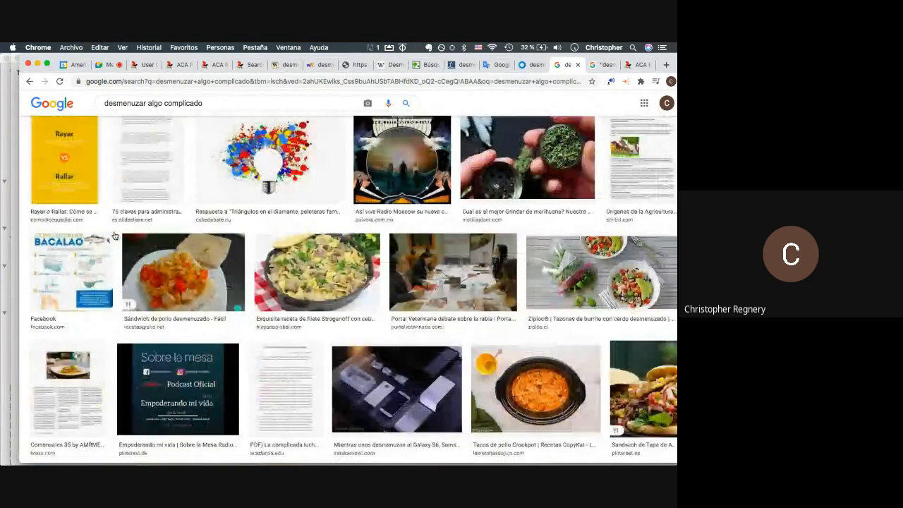
pyautogui.moveTo(204, 110); pyautogui.dragTo(1, 75)
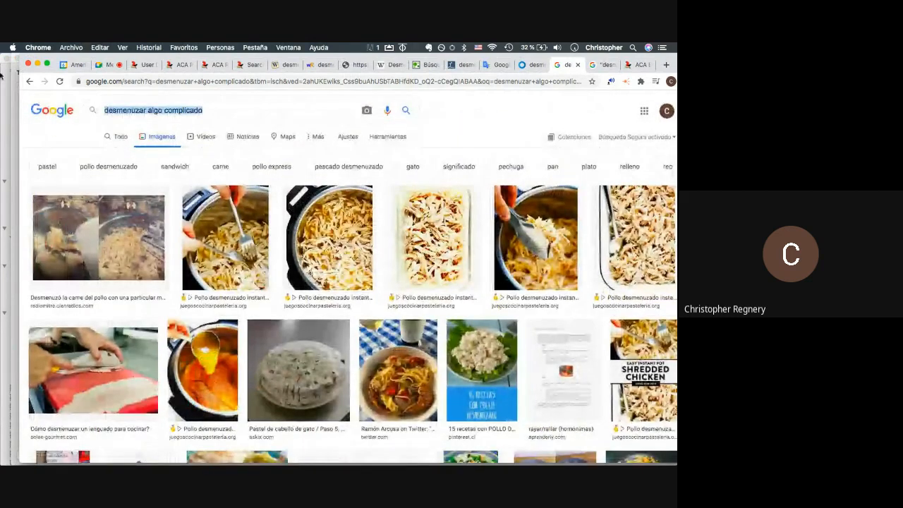
pyautogui.write('science re')
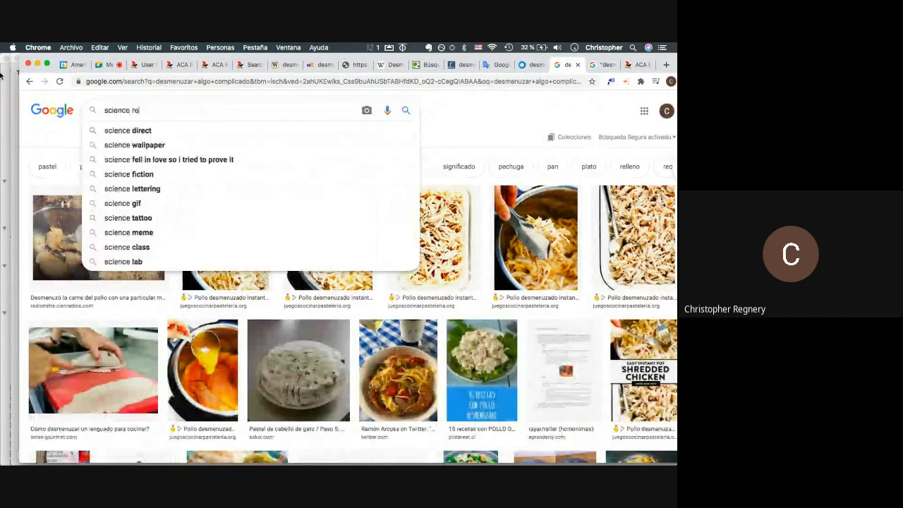
pyautogui.write('ducing ')
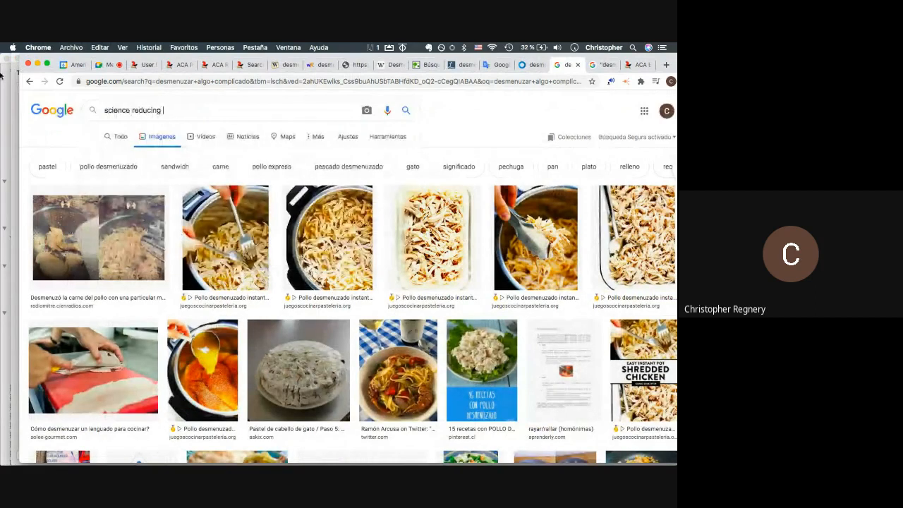
pyautogui.write('to component par')
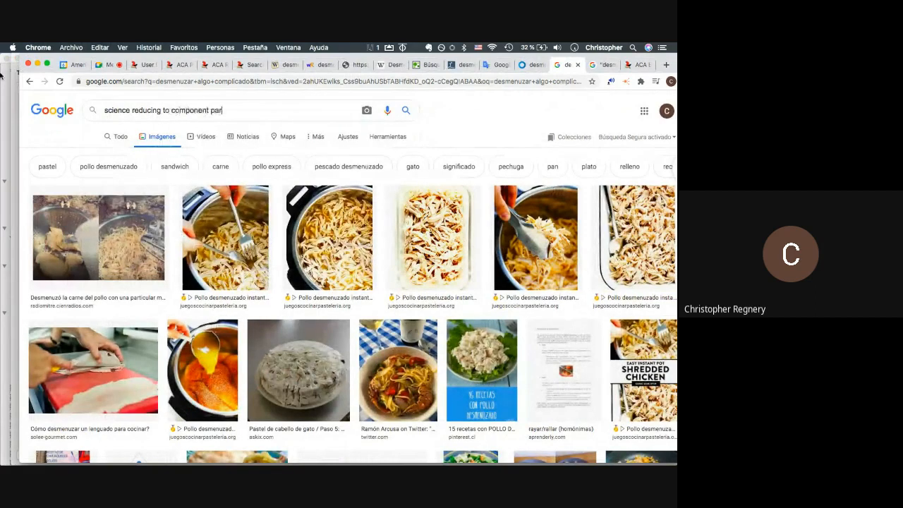
pyautogui.write('ts')
pyautogui.press('Return')
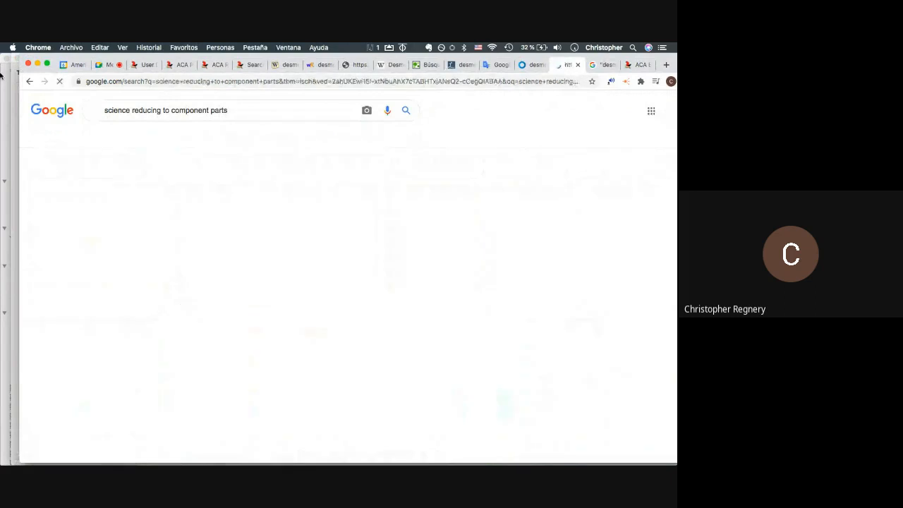
pyautogui.press('super+Tab')
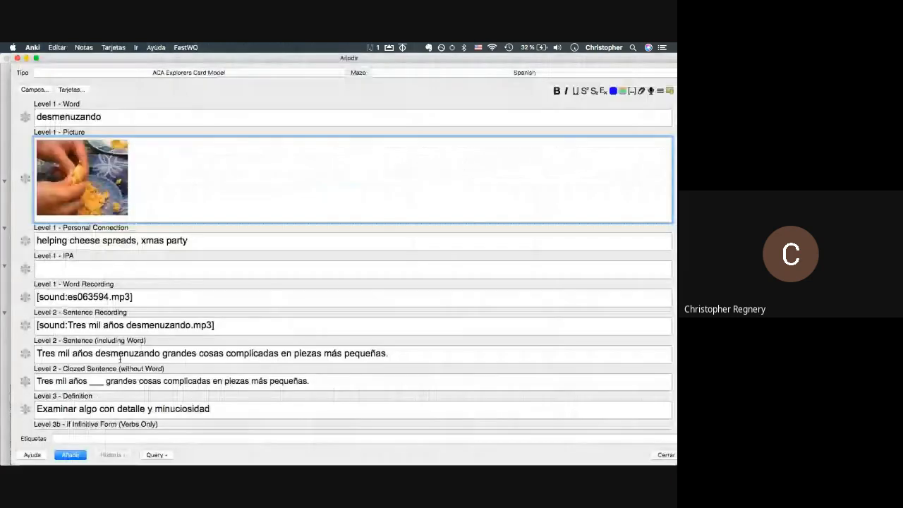
# - Paste the Reductionism diagram from the science results after the photo in the Picture field
pyautogui.press('super+Tab')
pyautogui.click(497, 66)
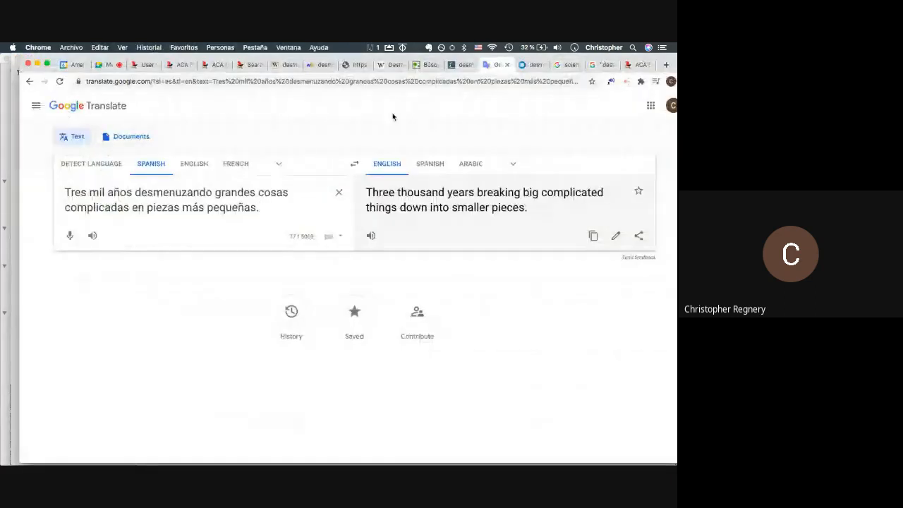
pyautogui.click(565, 65)
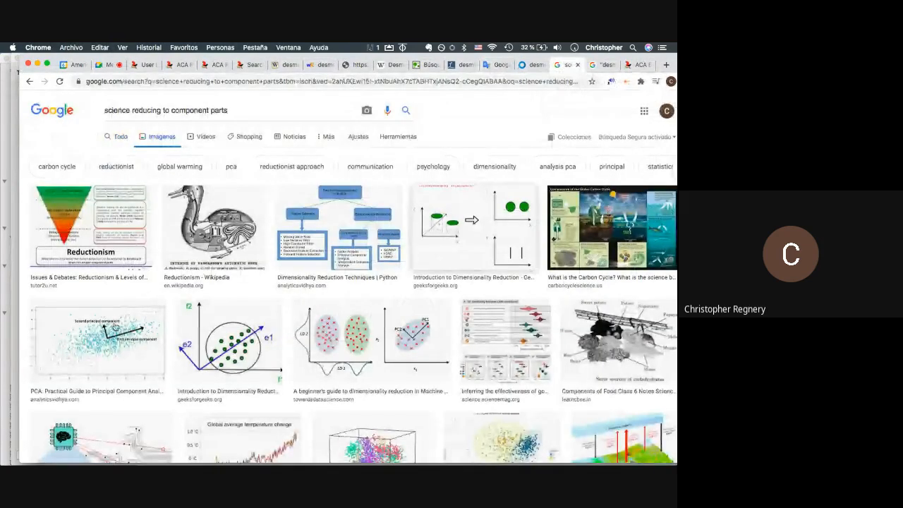
pyautogui.rightClick(121, 214)
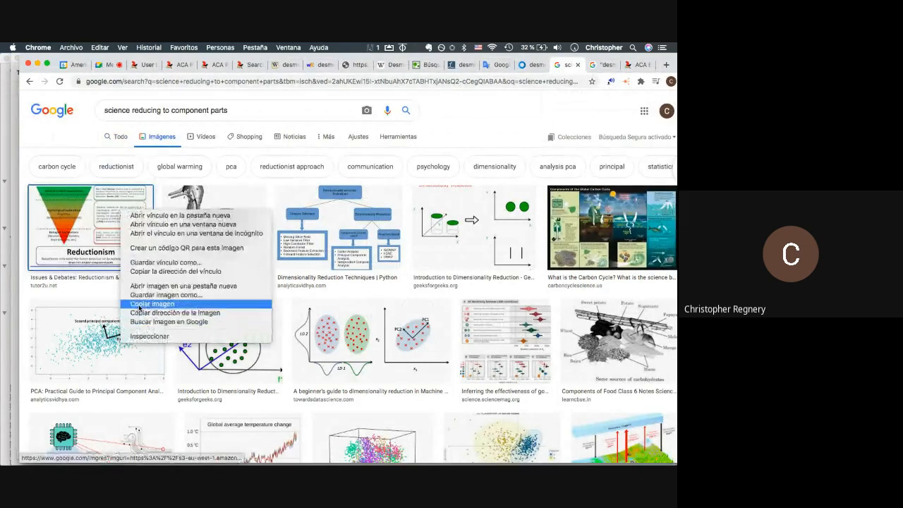
pyautogui.click(127, 306)
pyautogui.press('super+Tab')
pyautogui.click(218, 162)
pyautogui.press('super+v')
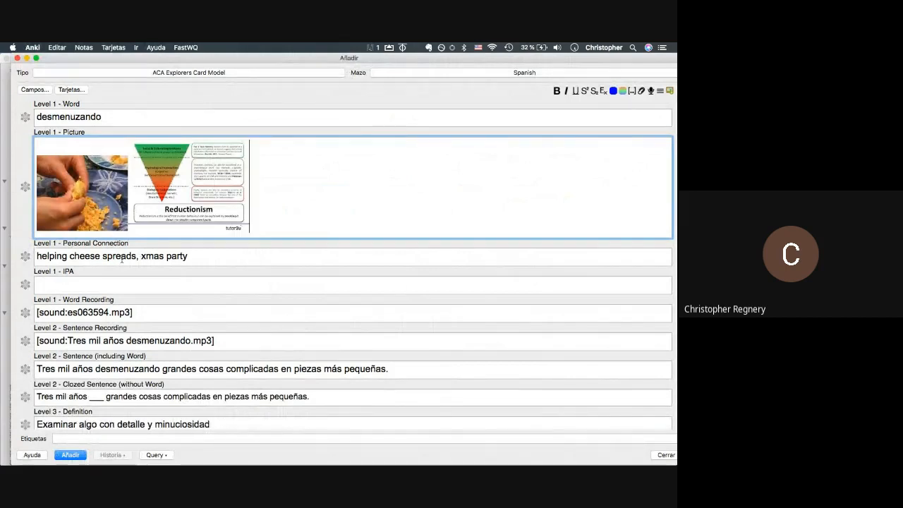
# - Add a second Personal Connection line: 'why i got the chem professor job'
pyautogui.click(185, 256)
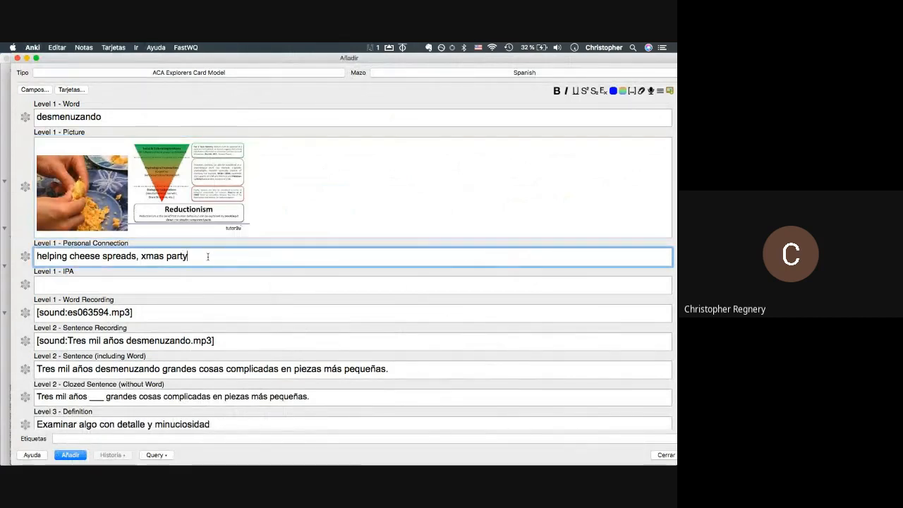
pyautogui.moveTo(208, 256); pyautogui.dragTo(0, 201)
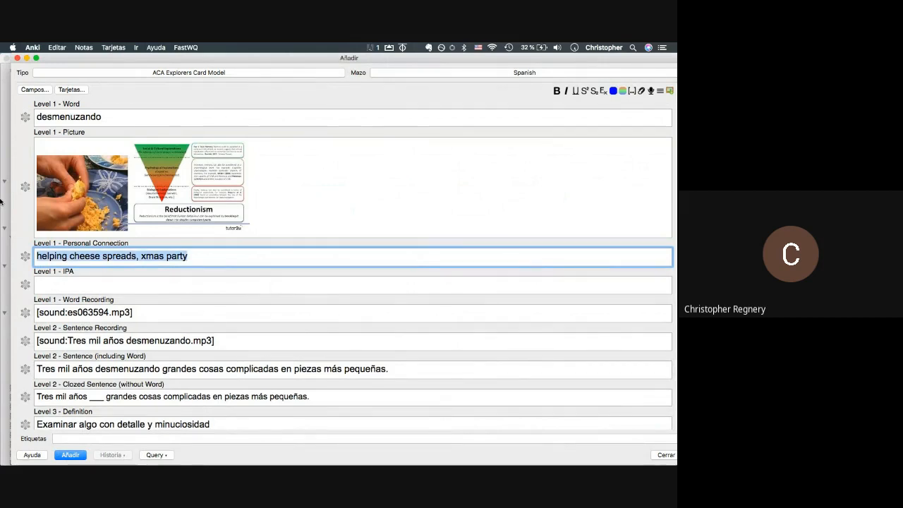
pyautogui.press('Right')
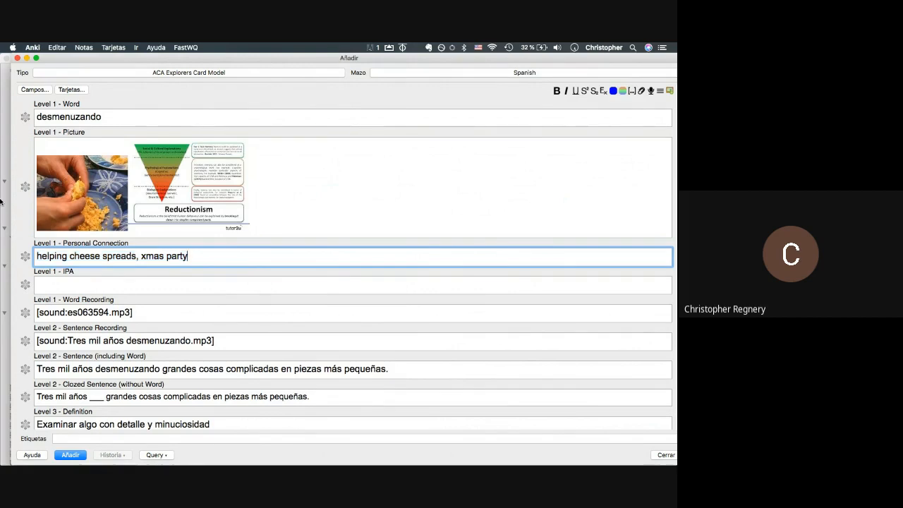
pyautogui.press('Return')
pyautogui.write('why i got the chem')
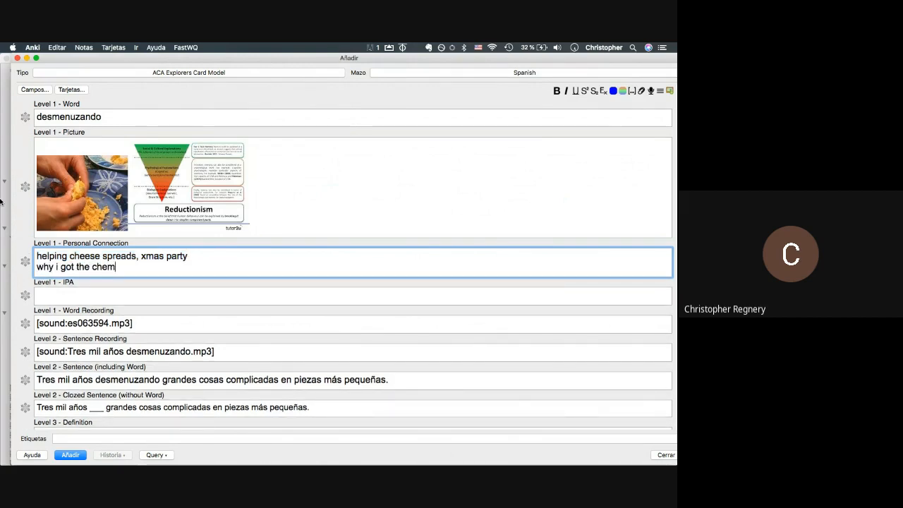
pyautogui.press('BackSpace')
pyautogui.press('BackSpace')
pyautogui.write('chem professor job')
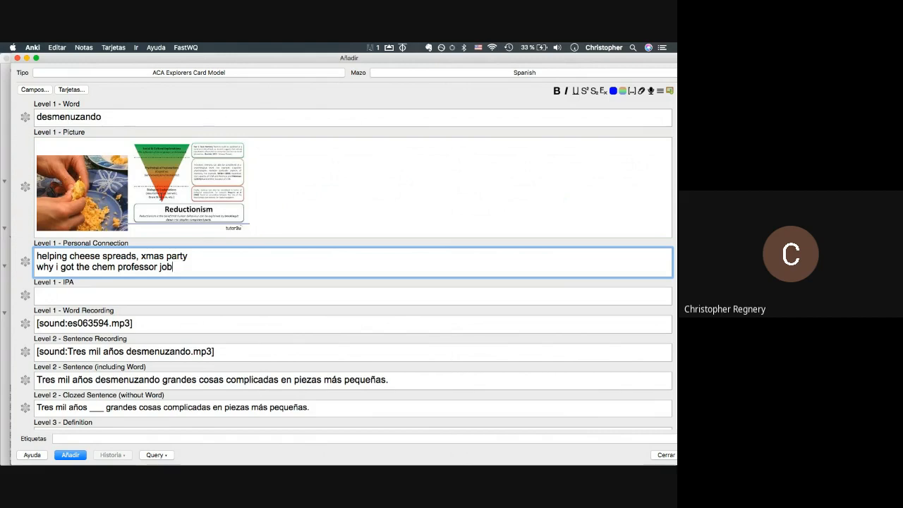
# - Look over the new personal connection line, then return to the science image results
pyautogui.moveTo(173, 267); pyautogui.dragTo(15, 267)
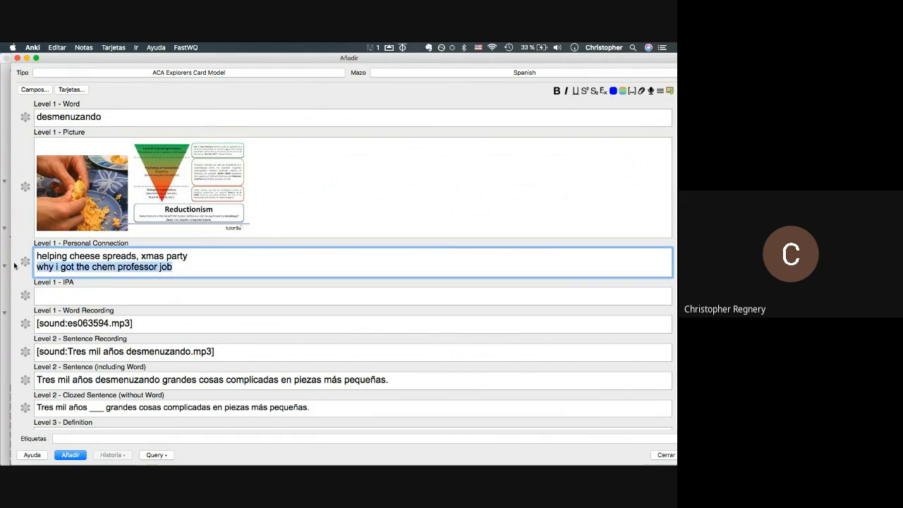
pyautogui.click(177, 273)
pyautogui.moveTo(178, 272); pyautogui.dragTo(117, 267)
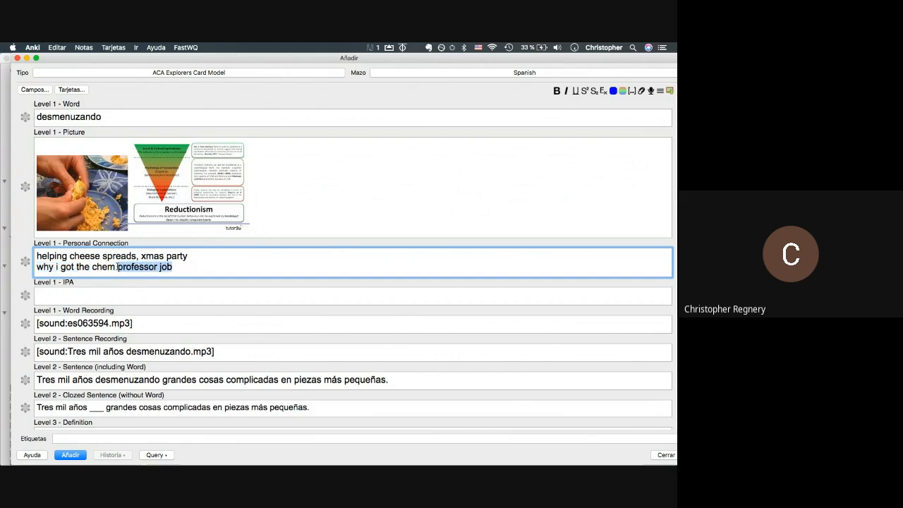
pyautogui.click(117, 266)
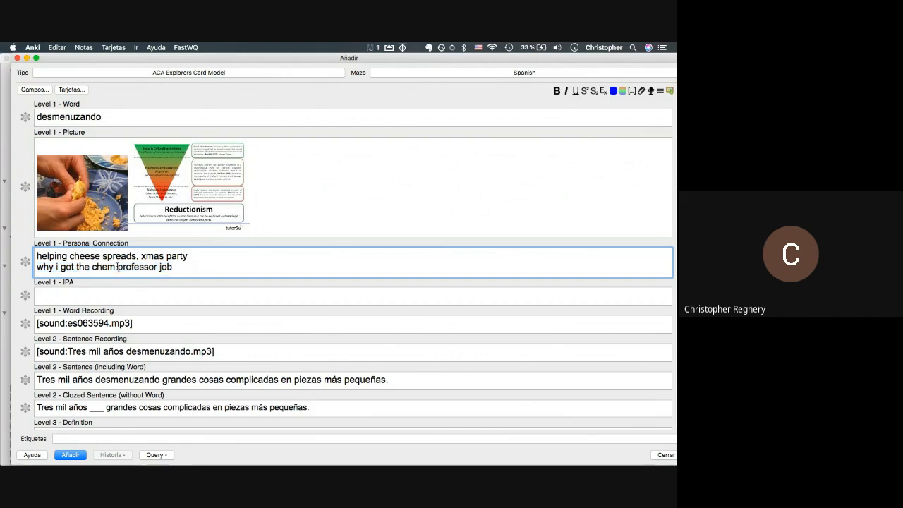
pyautogui.scroll(-5, 260, 266)
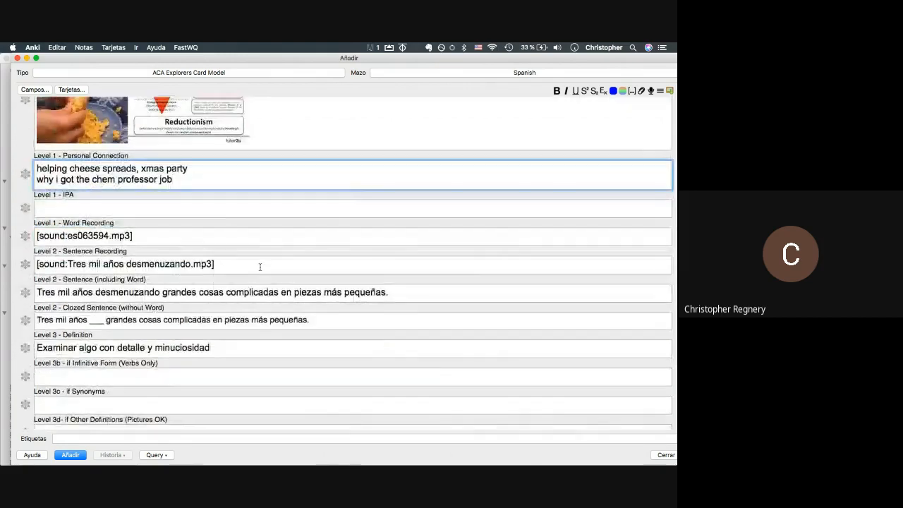
pyautogui.scroll(-2, 94, 344)
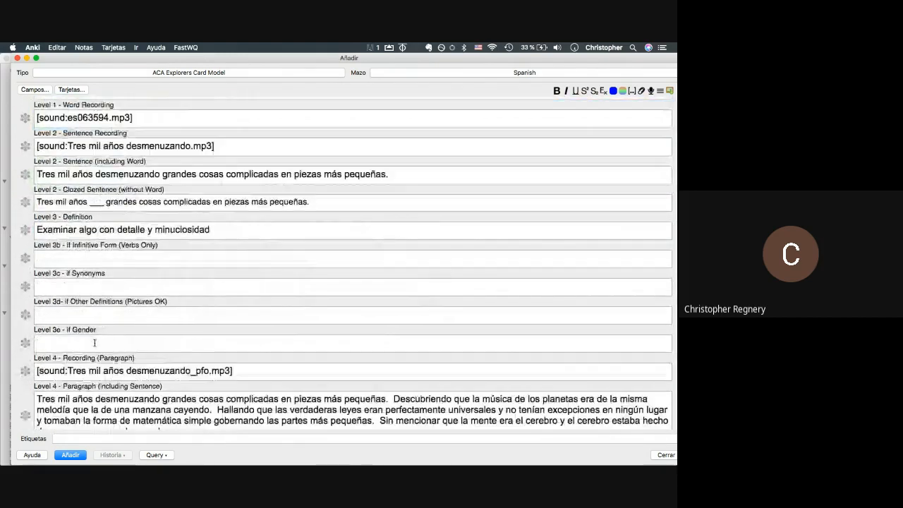
pyautogui.press('super+Tab')
pyautogui.scroll(-4, 389, 141)
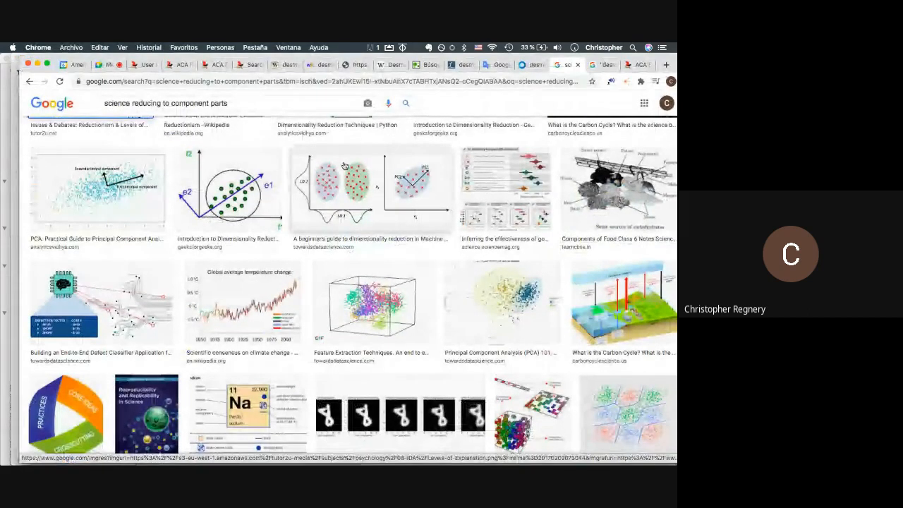
# - Scroll through the desmenuzando note's pictures, personal connection and definition fields in Anki
pyautogui.scroll(-4, 345, 166)
pyautogui.press('super+Tab')
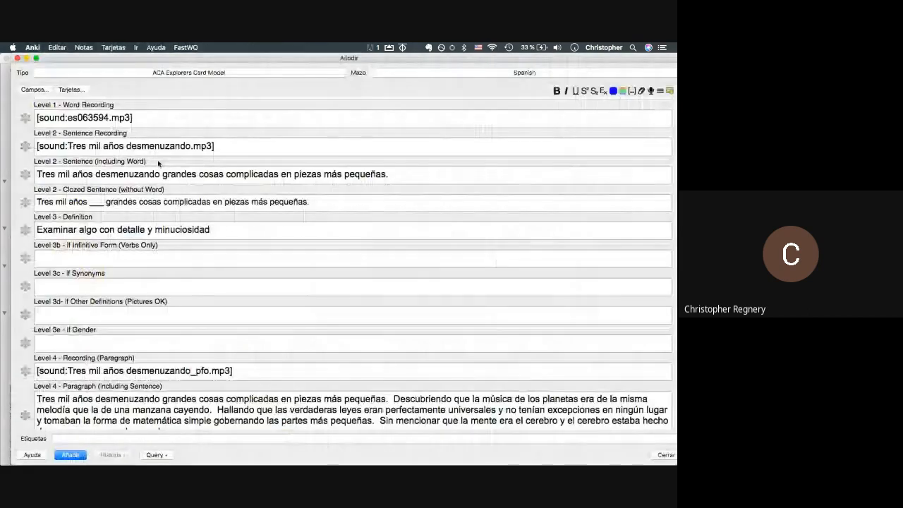
pyautogui.scroll(5, 91, 206)
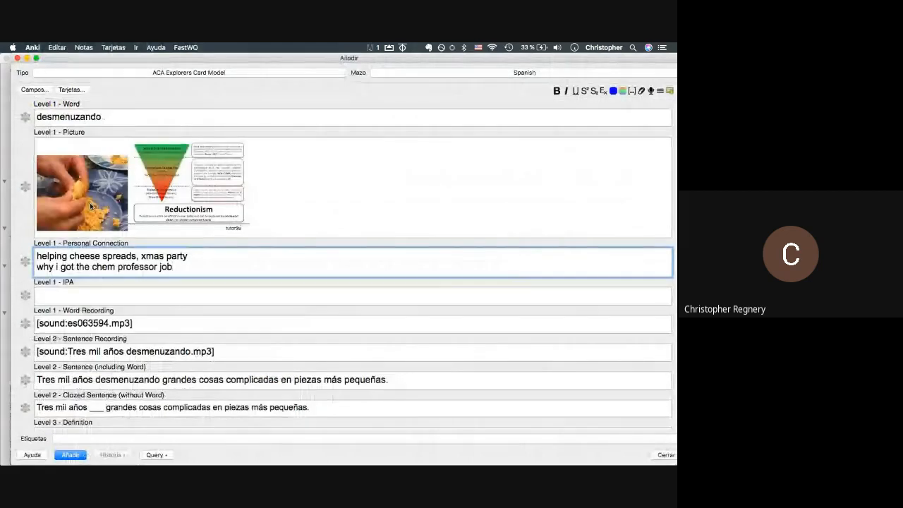
pyautogui.click(91, 206)
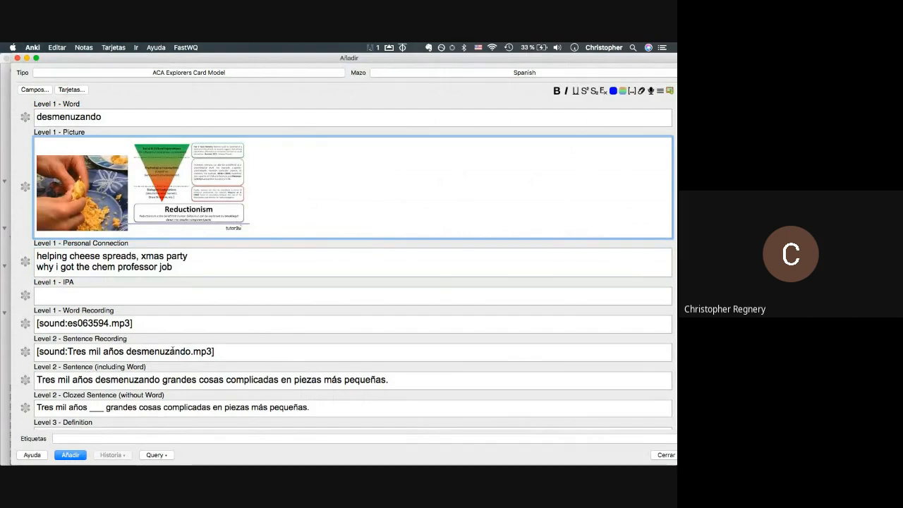
pyautogui.scroll(-6, 172, 349)
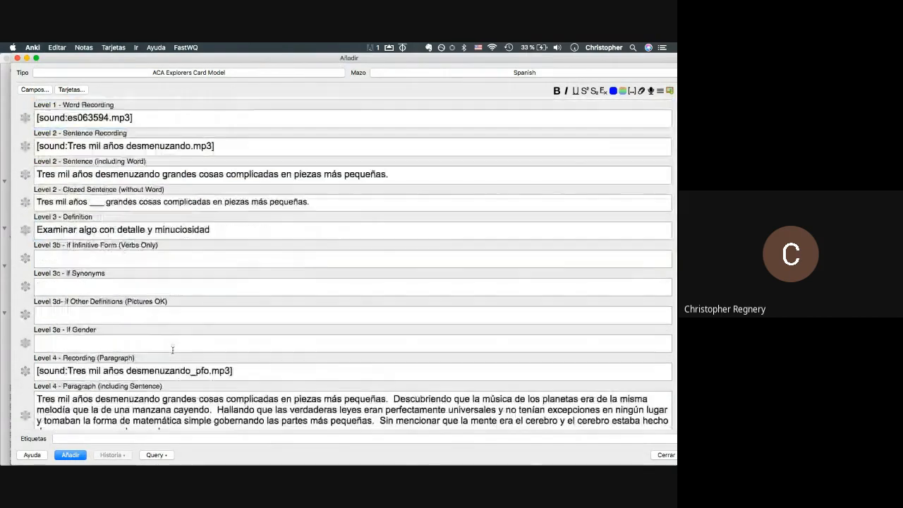
pyautogui.scroll(-3, 172, 349)
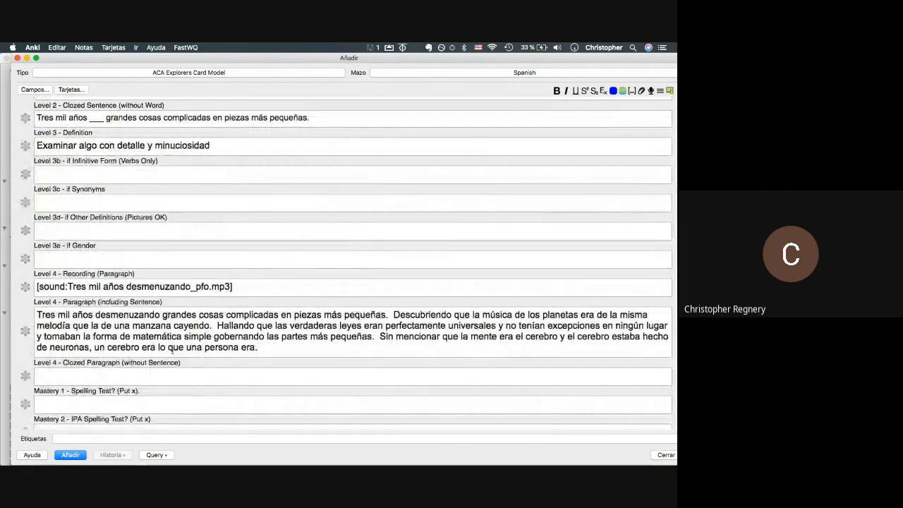
pyautogui.scroll(9, 172, 351)
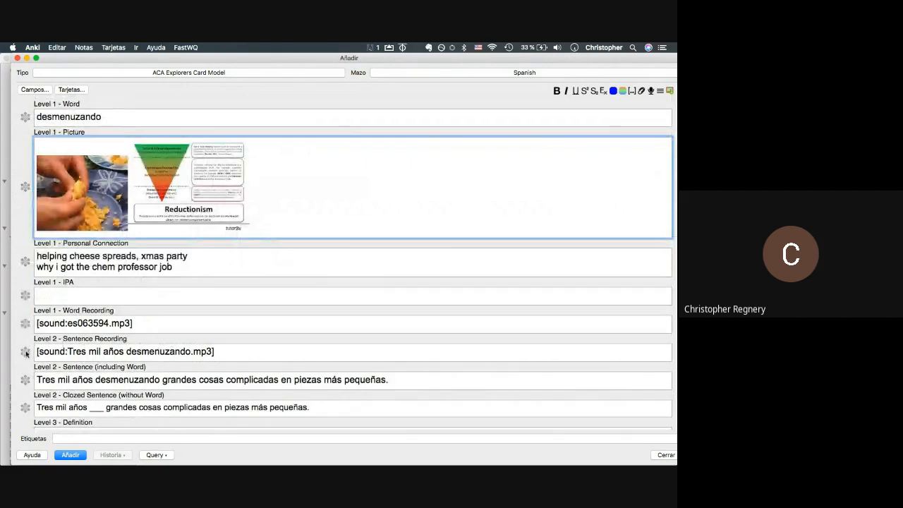
pyautogui.scroll(-1, 25, 385)
pyautogui.scroll(-1, 25, 386)
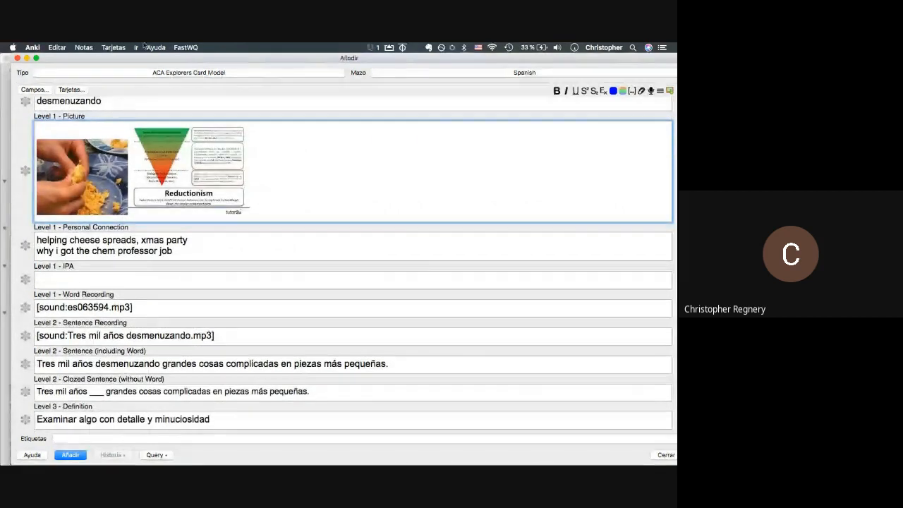
pyautogui.moveTo(125, 62); pyautogui.dragTo(259, 114)
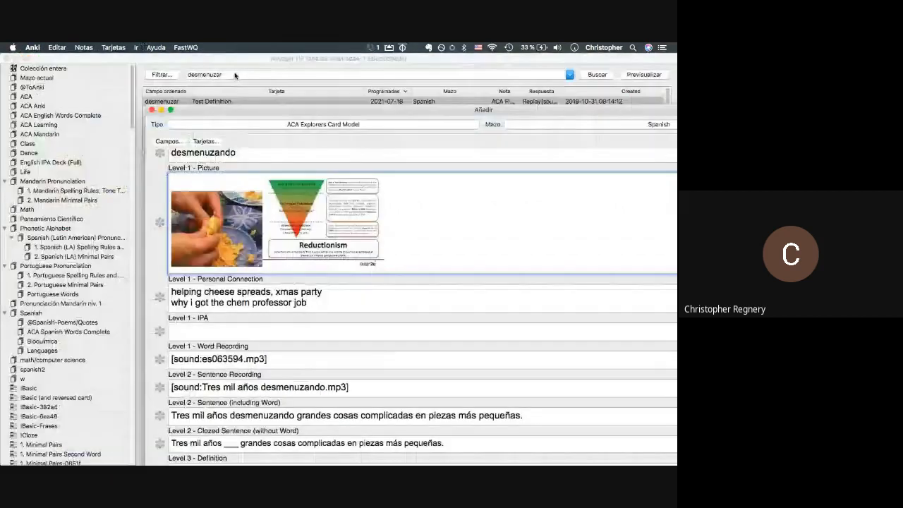
pyautogui.moveTo(218, 60); pyautogui.dragTo(316, 179)
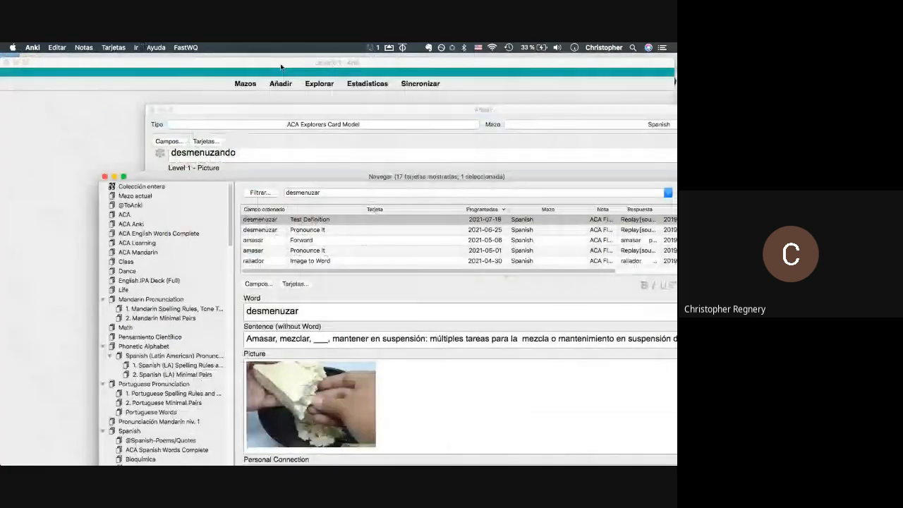
pyautogui.click(280, 67)
pyautogui.click(164, 46)
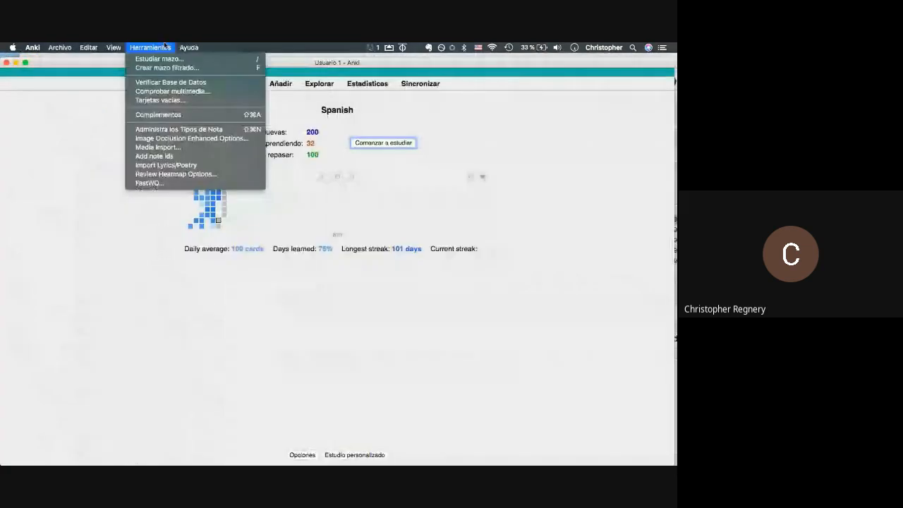
pyautogui.click(156, 115)
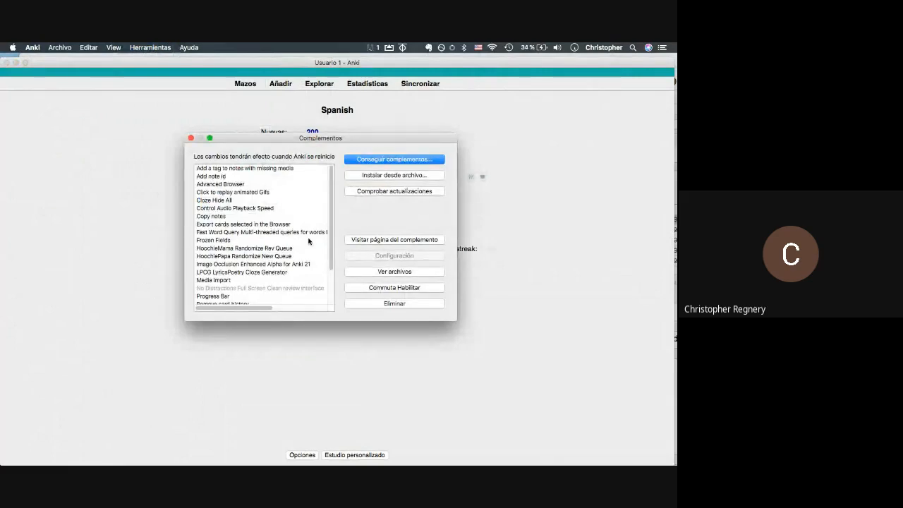
pyautogui.click(223, 241)
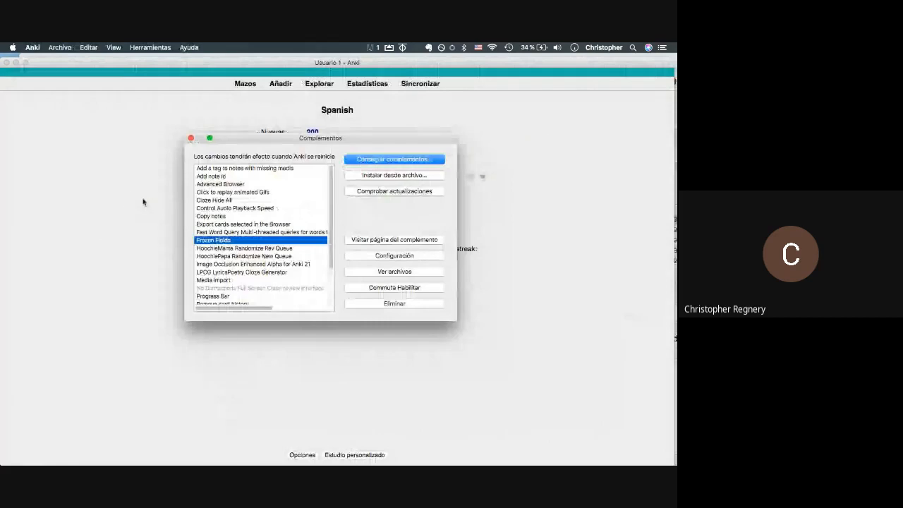
pyautogui.click(190, 137)
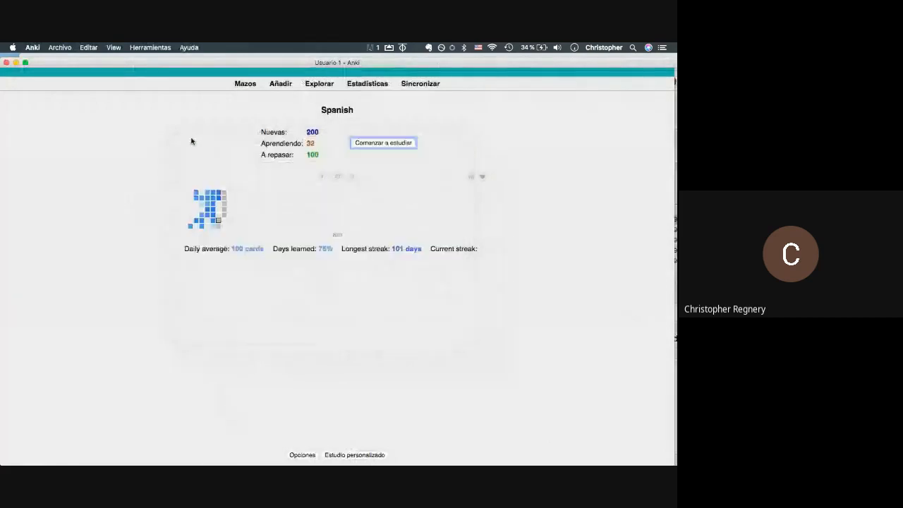
pyautogui.press('b')
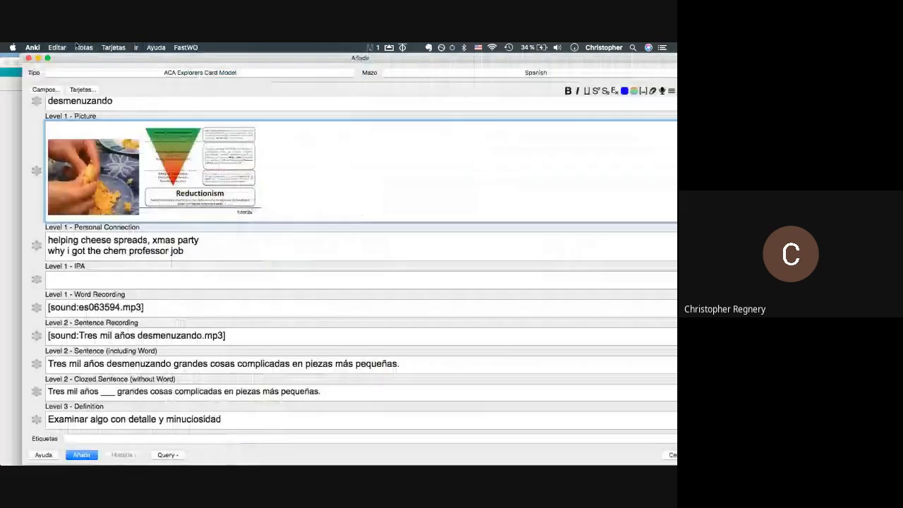
# - Pin the paragraph recording and Level 4 Paragraph fields so they carry over to the next card
pyautogui.scroll(-1, 38, 308)
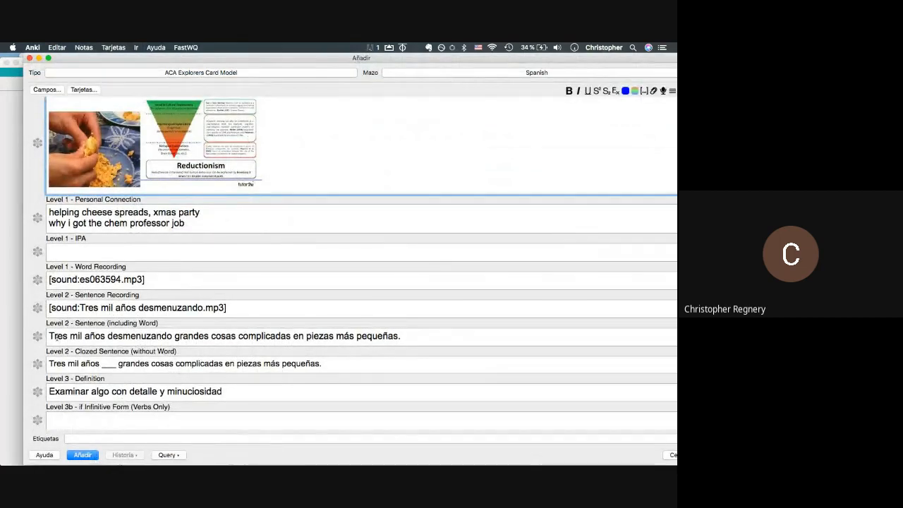
pyautogui.scroll(3, 56, 337)
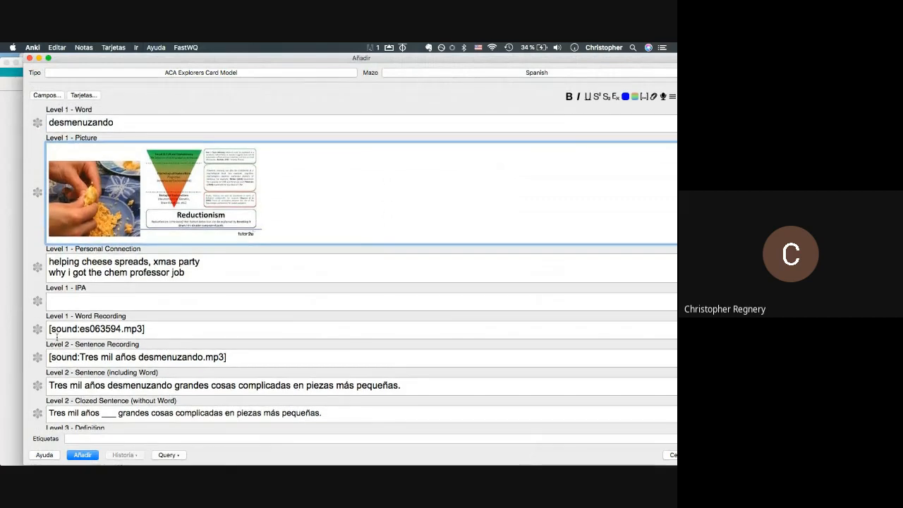
pyautogui.scroll(-6, 56, 337)
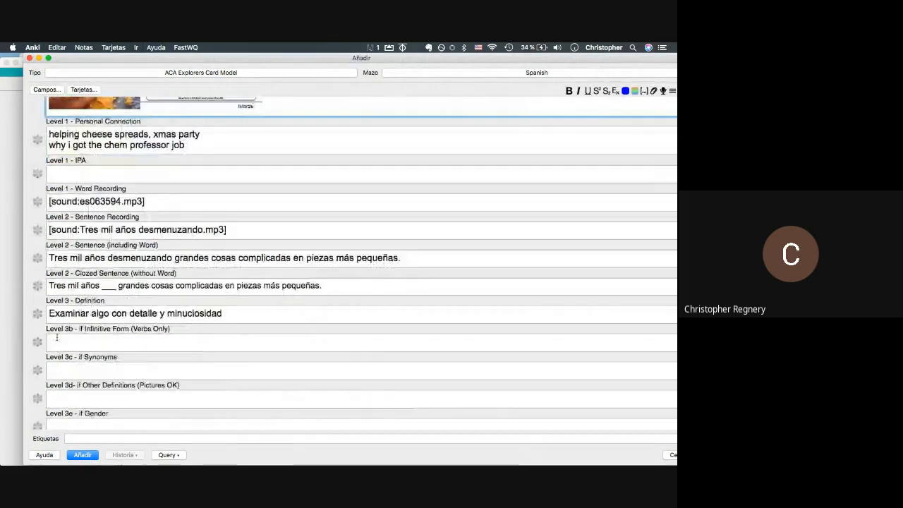
pyautogui.scroll(-1, 57, 338)
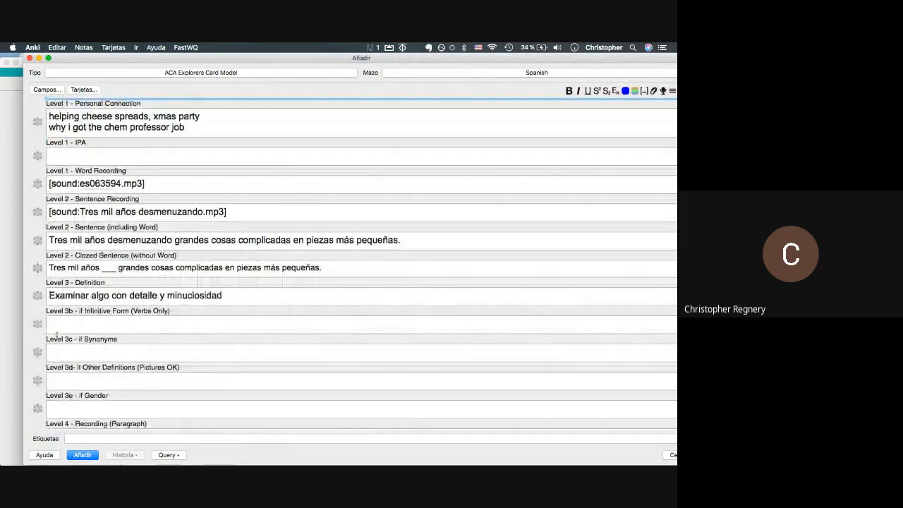
pyautogui.scroll(-4, 56, 336)
pyautogui.scroll(-3, 57, 337)
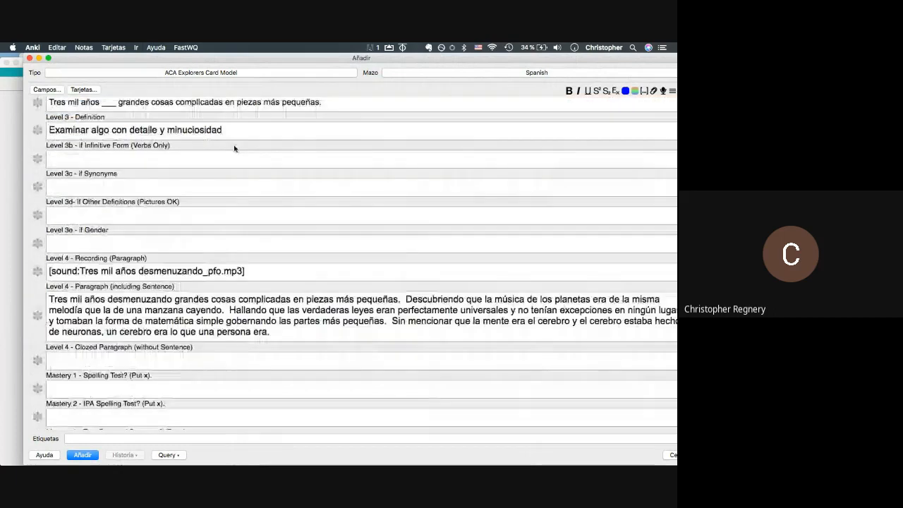
pyautogui.click(38, 271)
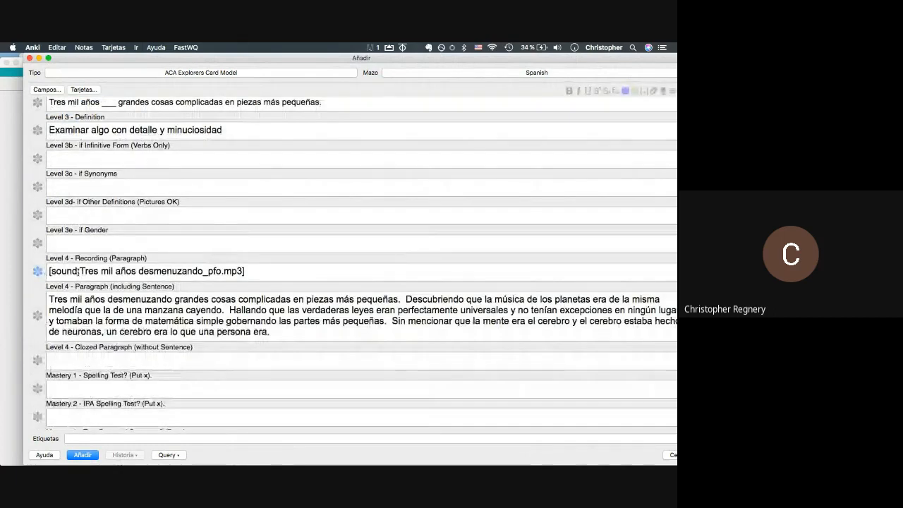
pyautogui.click(37, 316)
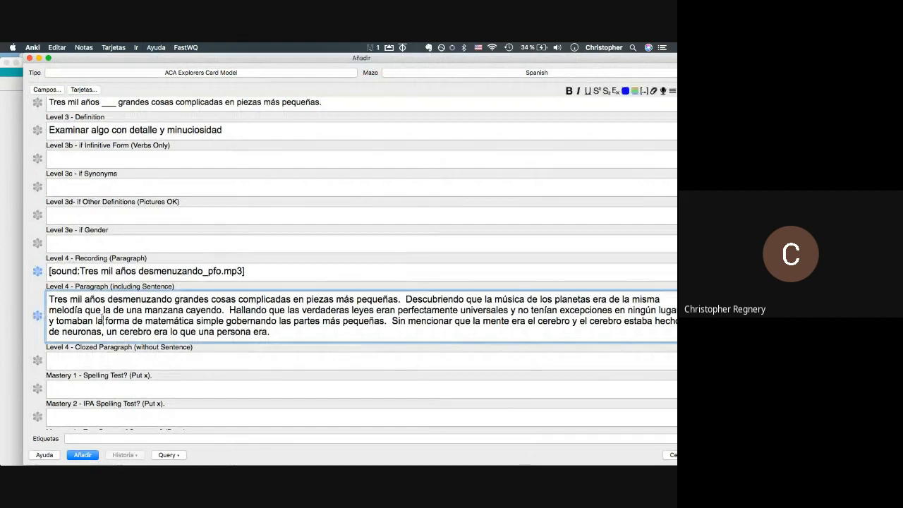
# - Copy the paragraph into Clozed Paragraph and replace its first sentence with ___
pyautogui.click(103, 321)
pyautogui.press('super+a')
pyautogui.press('super+c')
pyautogui.click(87, 362)
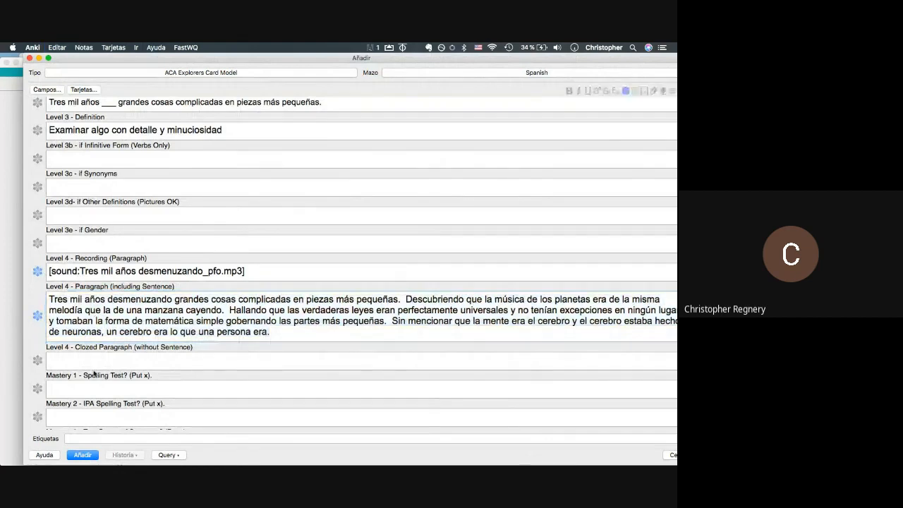
pyautogui.press('super+v')
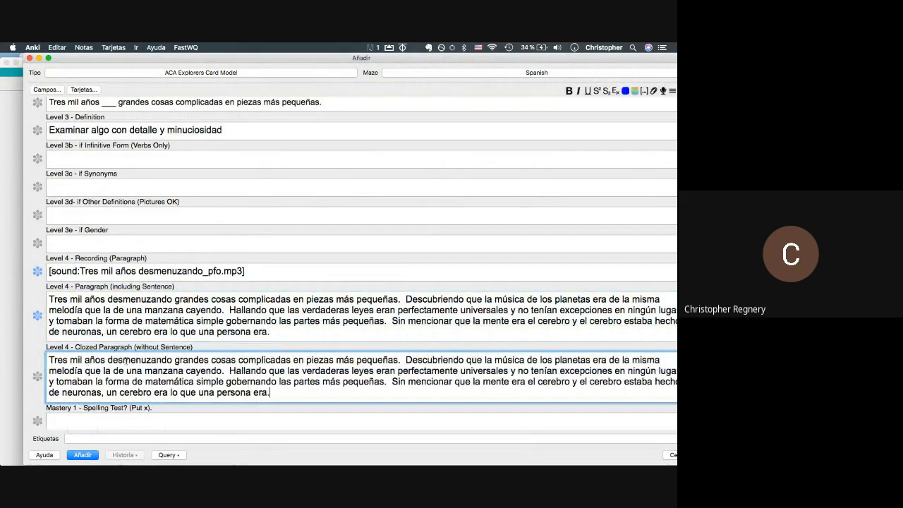
pyautogui.click(398, 360)
pyautogui.moveTo(257, 360); pyautogui.dragTo(20, 347)
pyautogui.press('BackSpace')
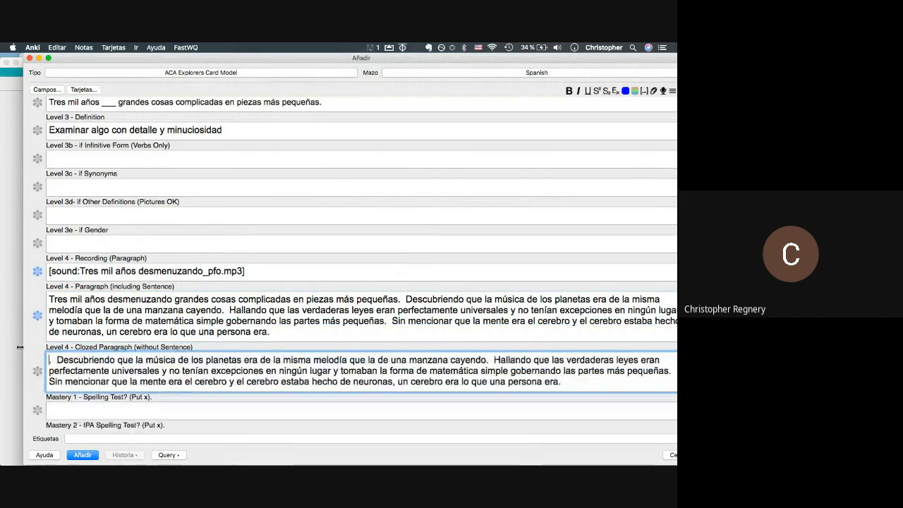
pyautogui.write('___')
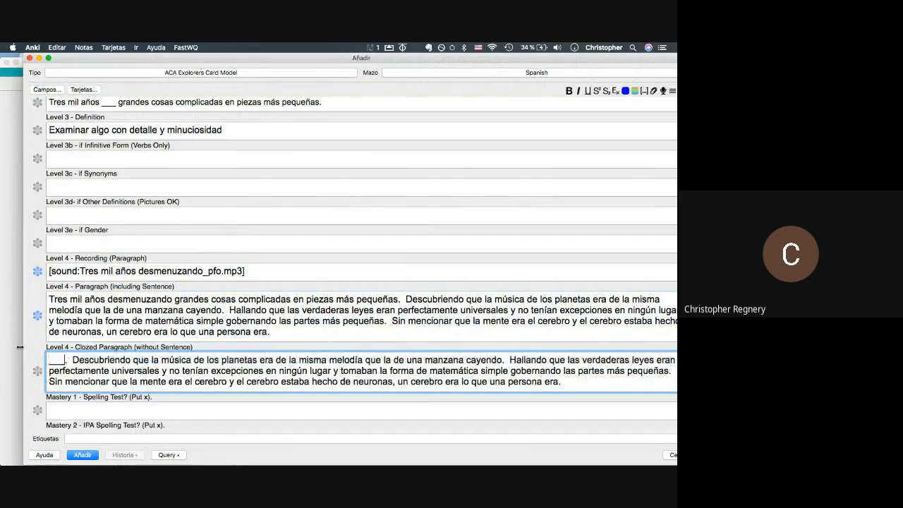
pyautogui.scroll(2, 64, 346)
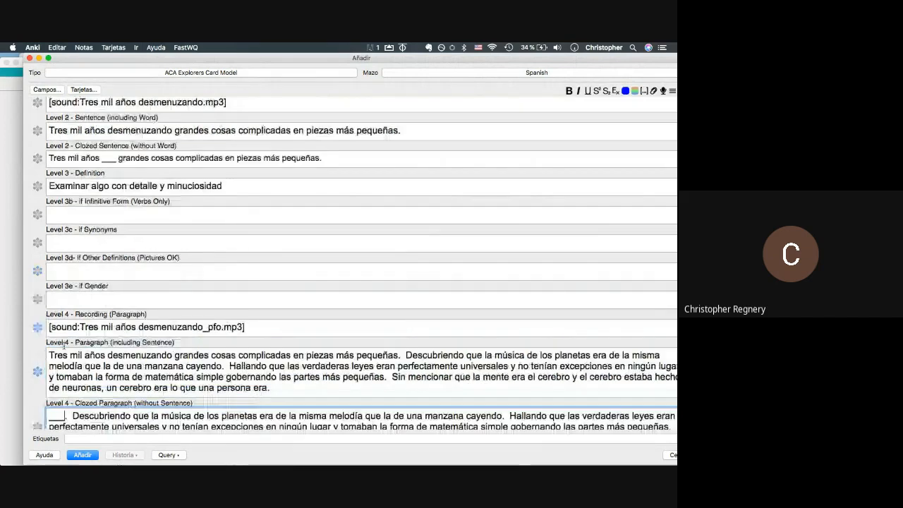
# - Review the Sentence, Definition and Gender fields, then drag the Add window left to fit on screen
pyautogui.scroll(10, 64, 347)
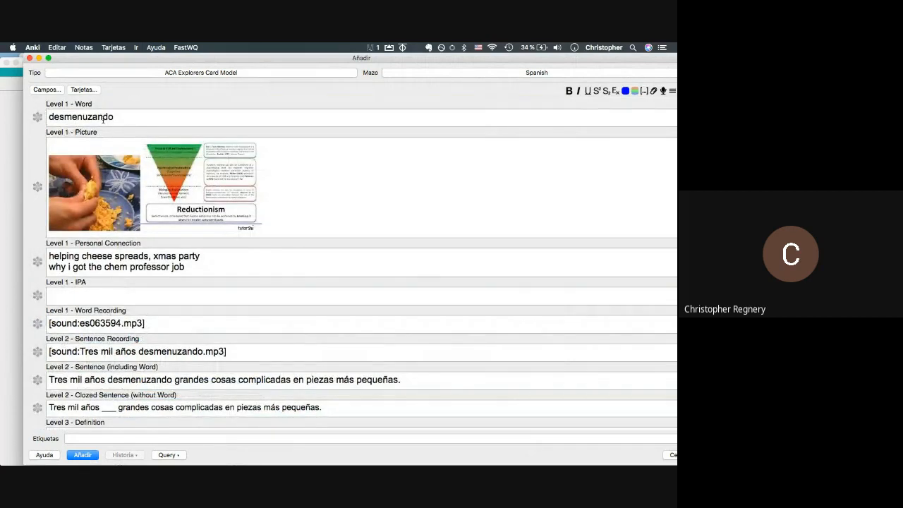
pyautogui.scroll(-3, 103, 119)
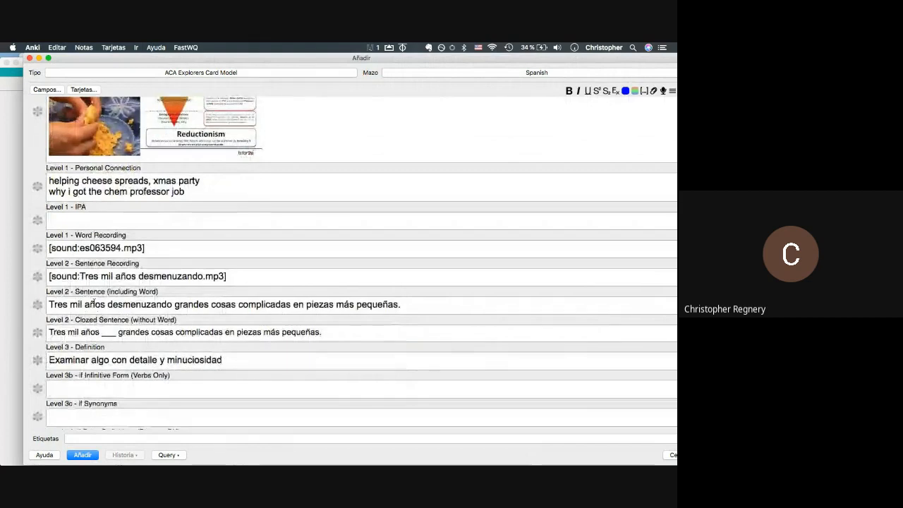
pyautogui.click(90, 304)
pyautogui.scroll(-9, 90, 304)
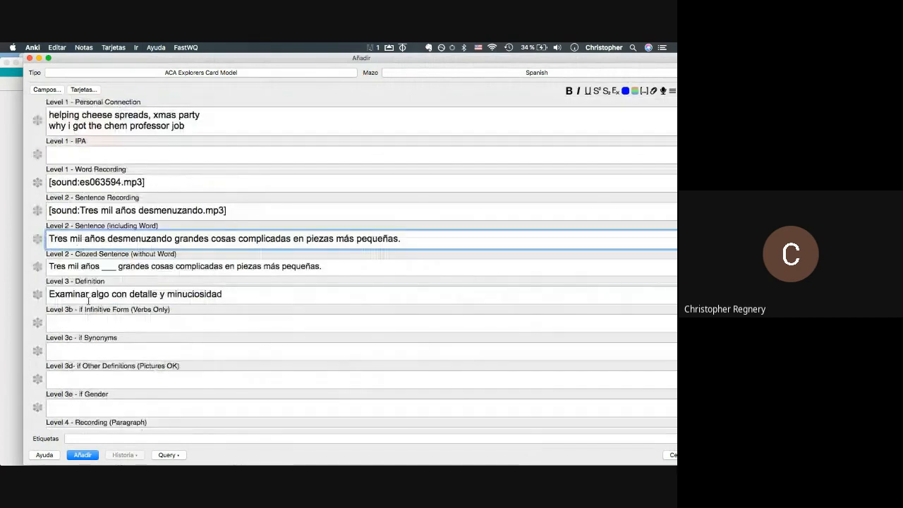
pyautogui.scroll(2, 107, 240)
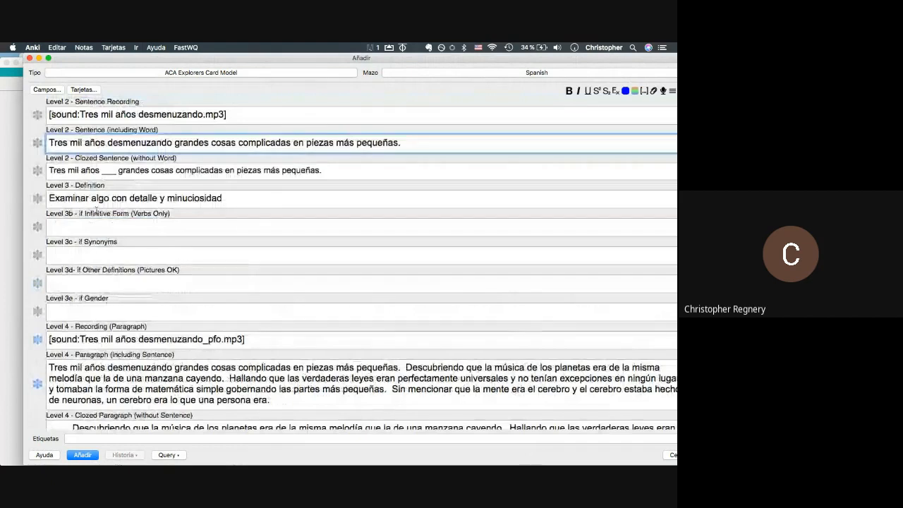
pyautogui.click(92, 199)
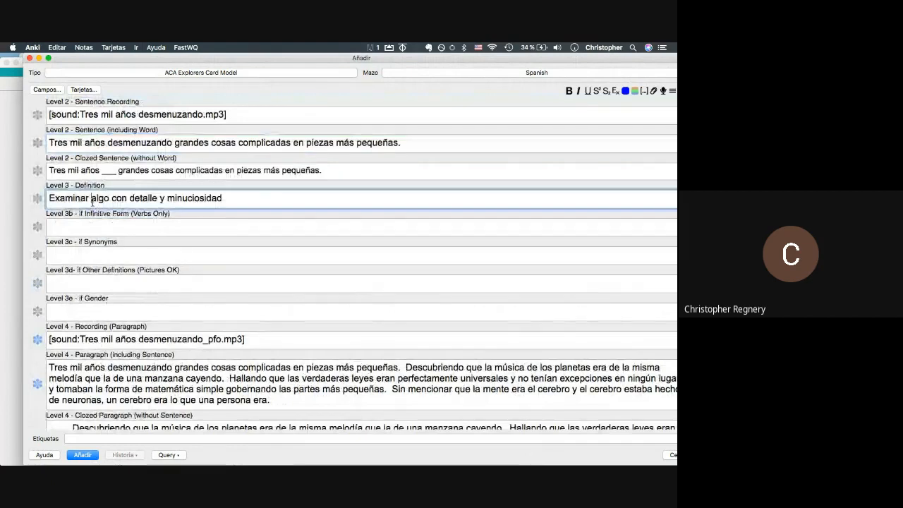
pyautogui.click(83, 312)
pyautogui.scroll(-3, 82, 312)
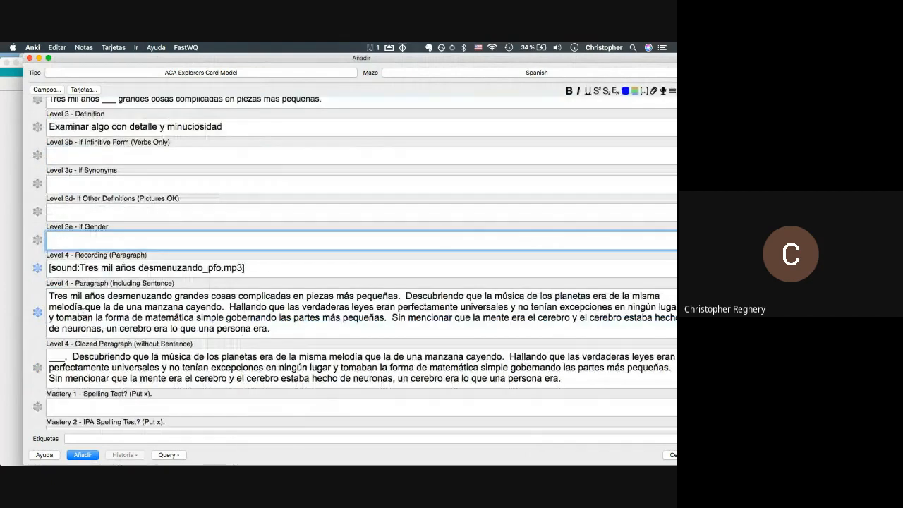
pyautogui.scroll(-1, 83, 312)
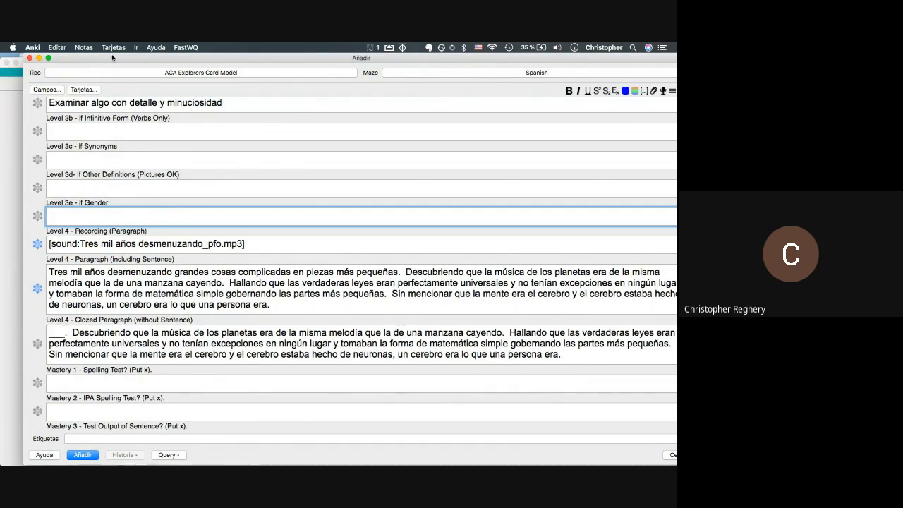
pyautogui.moveTo(112, 53); pyautogui.dragTo(91, 53)
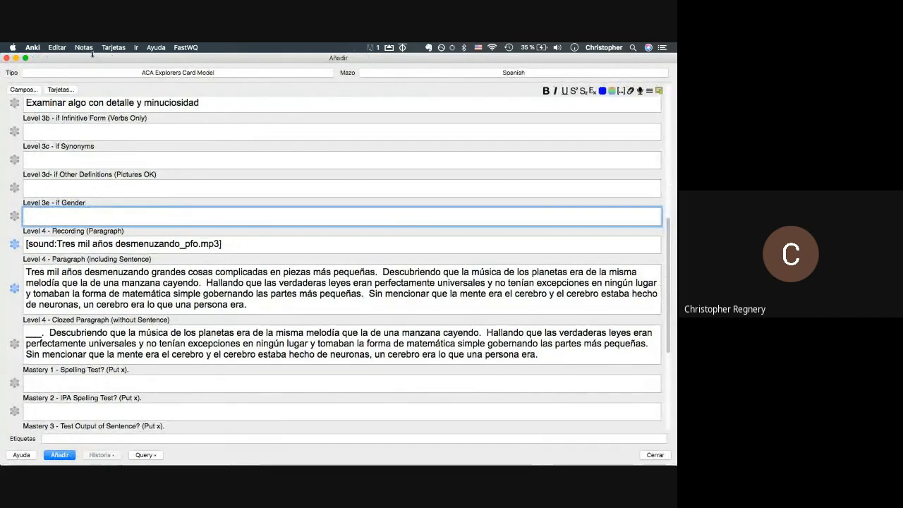
pyautogui.click(300, 314)
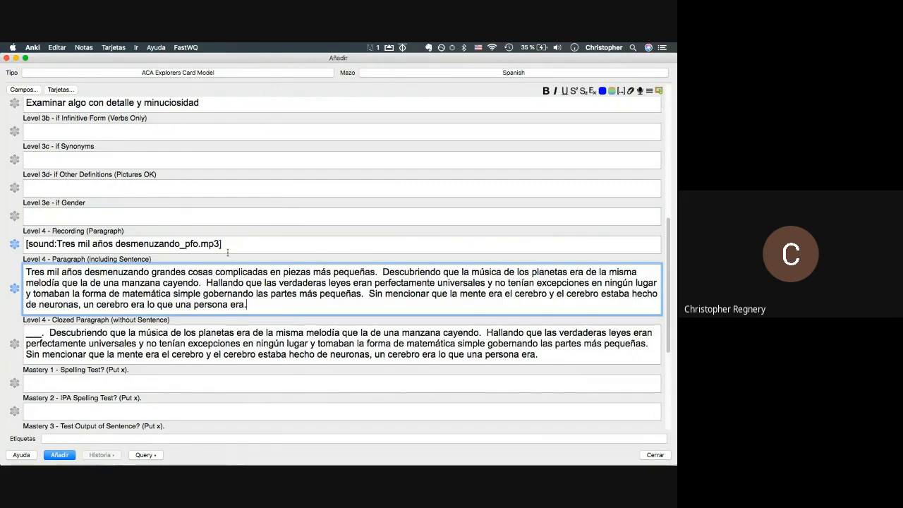
pyautogui.scroll(5, 227, 252)
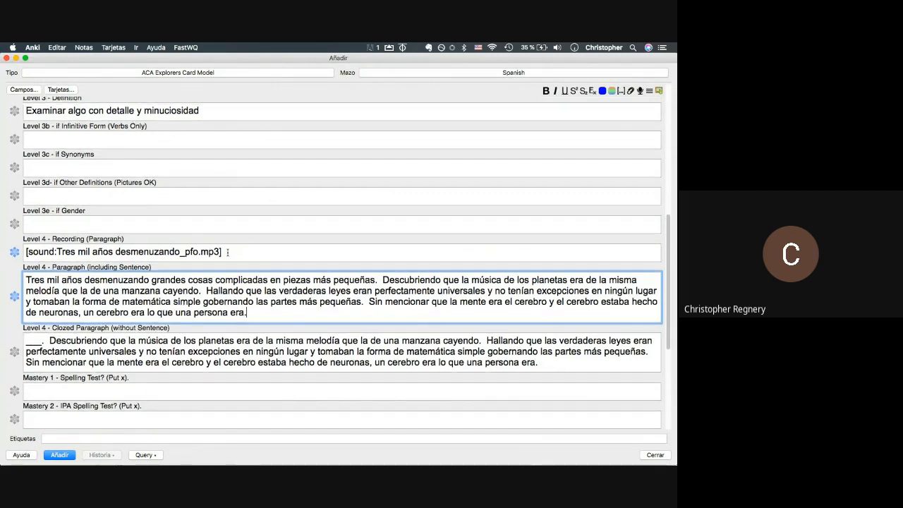
pyautogui.scroll(-3, 227, 252)
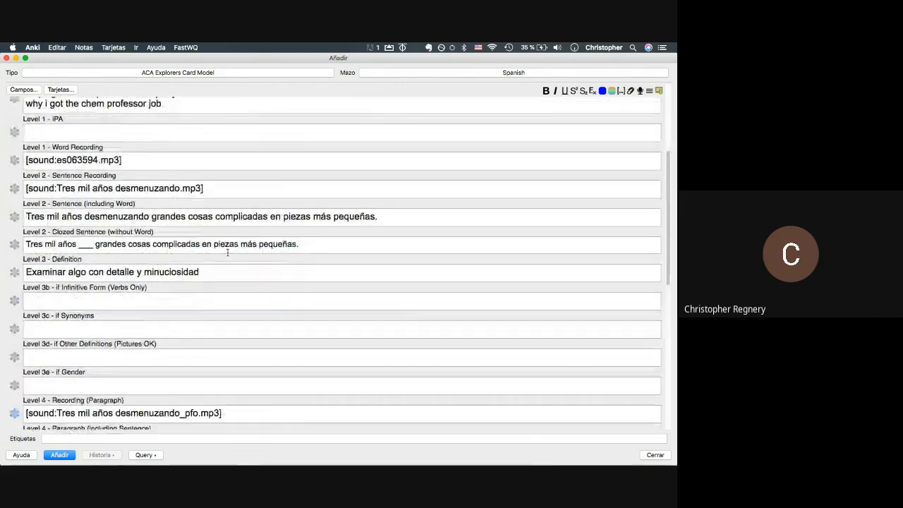
pyautogui.scroll(-3, 227, 252)
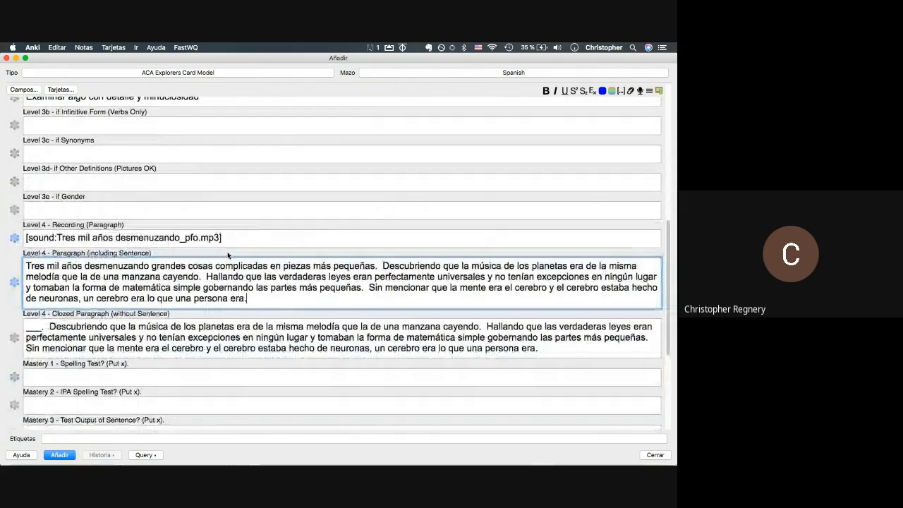
pyautogui.scroll(7, 228, 253)
pyautogui.scroll(1, 227, 252)
pyautogui.scroll(-2, 212, 257)
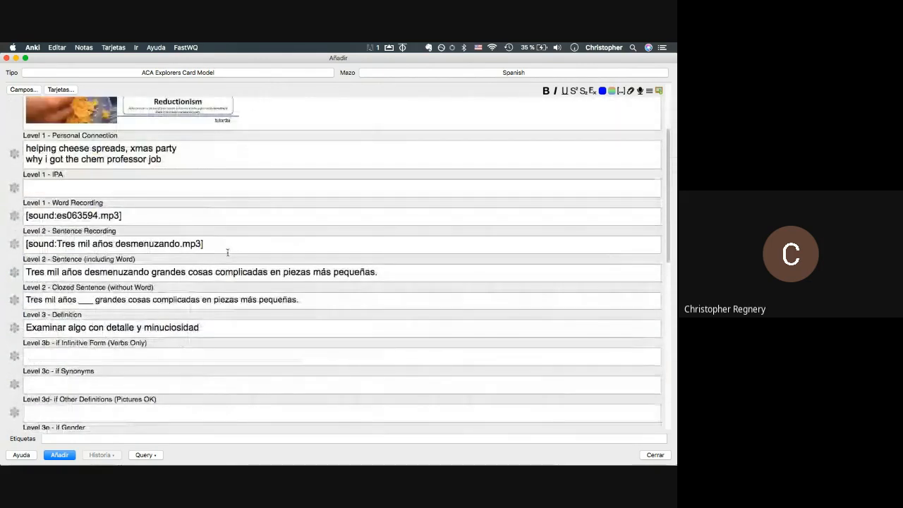
pyautogui.scroll(-5, 192, 266)
pyautogui.scroll(-3, 191, 266)
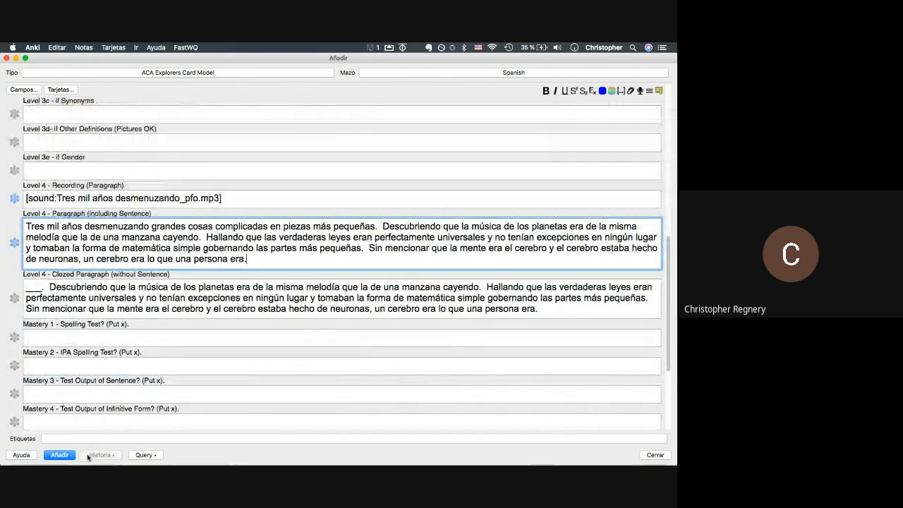
pyautogui.scroll(-3, 63, 369)
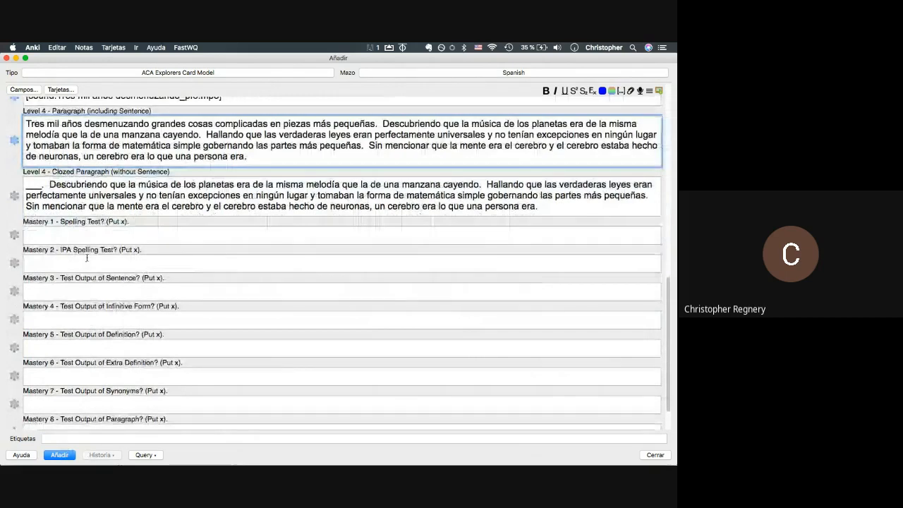
pyautogui.scroll(10, 87, 258)
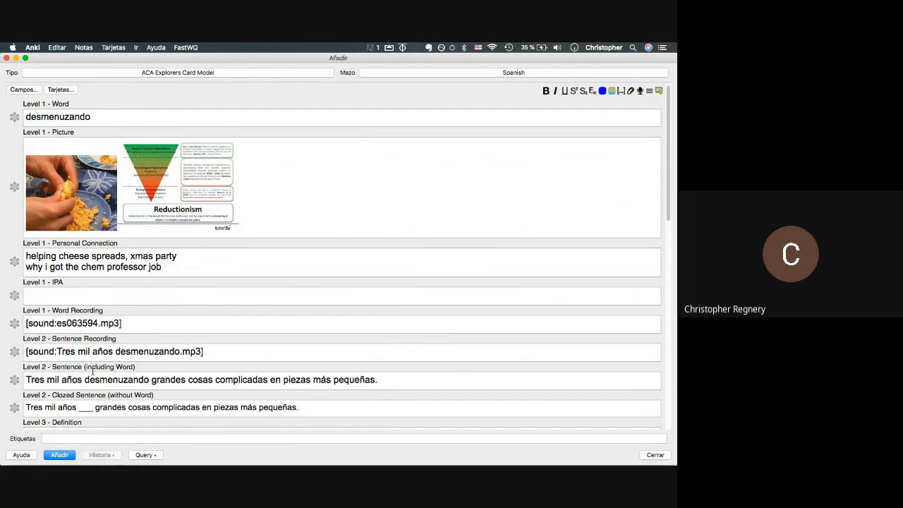
# - Type x in the Mastery 3 - Test Output of Sentence field
pyautogui.scroll(-15, 93, 371)
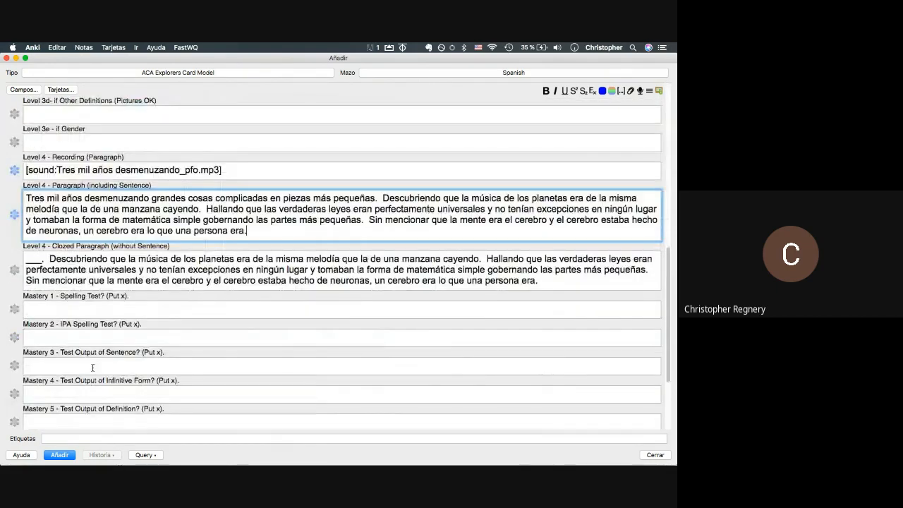
pyautogui.scroll(-3, 92, 368)
pyautogui.click(94, 255)
pyautogui.write('x')
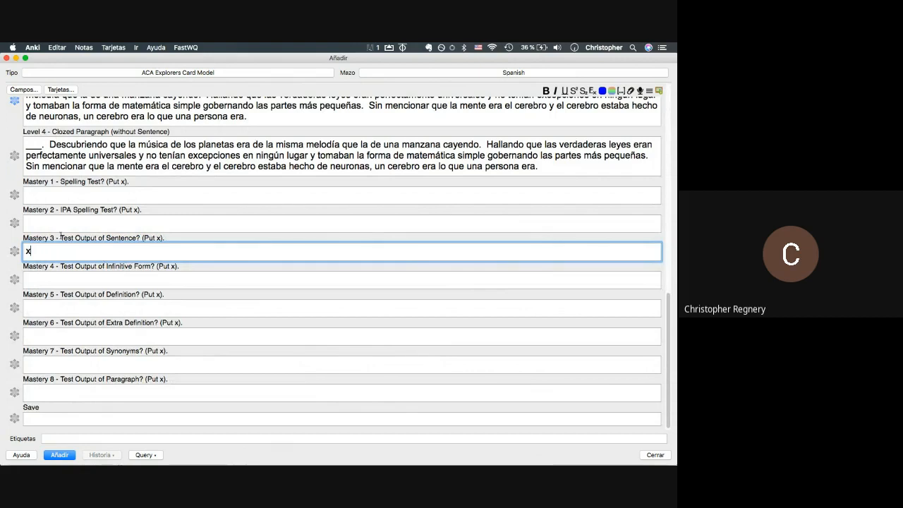
pyautogui.moveTo(61, 238); pyautogui.dragTo(71, 239)
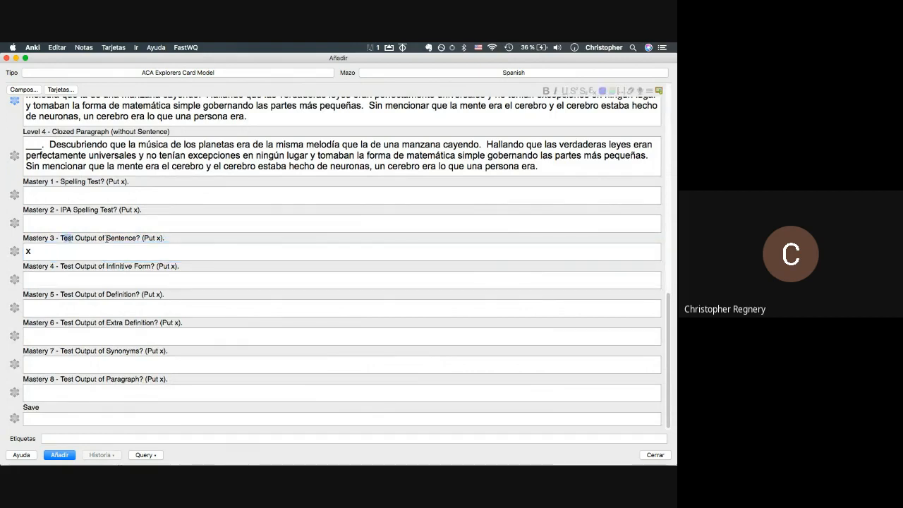
pyautogui.scroll(15, 106, 238)
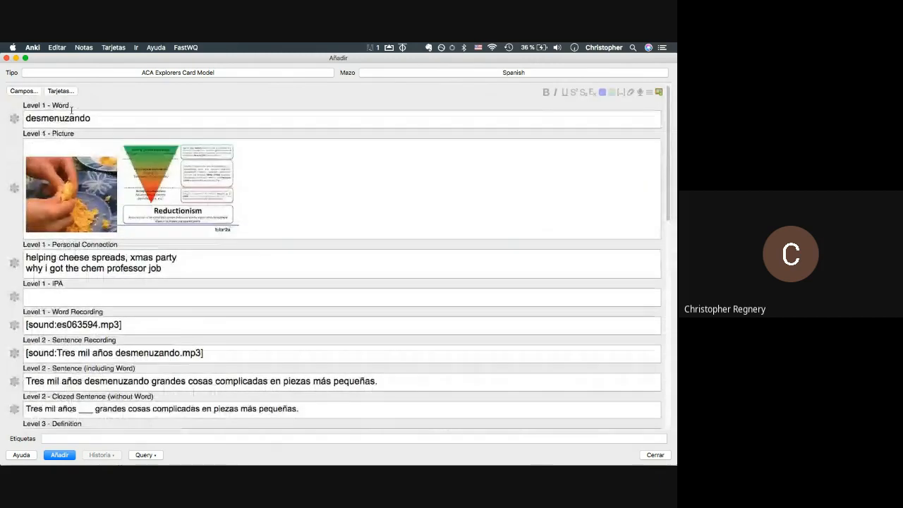
# - Inspect the word años and the full Level 2 sentence by selecting them
pyautogui.scroll(-5, 71, 109)
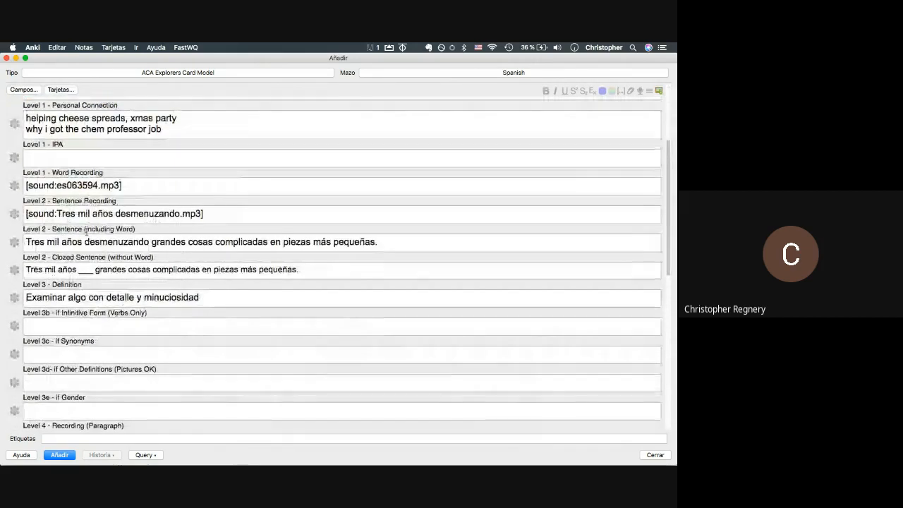
pyautogui.doubleClick(71, 242)
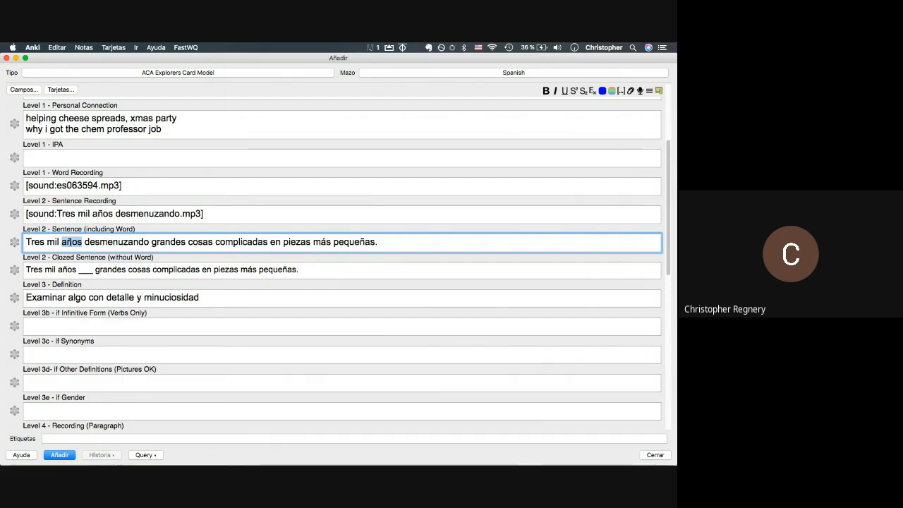
pyautogui.tripleClick(70, 242)
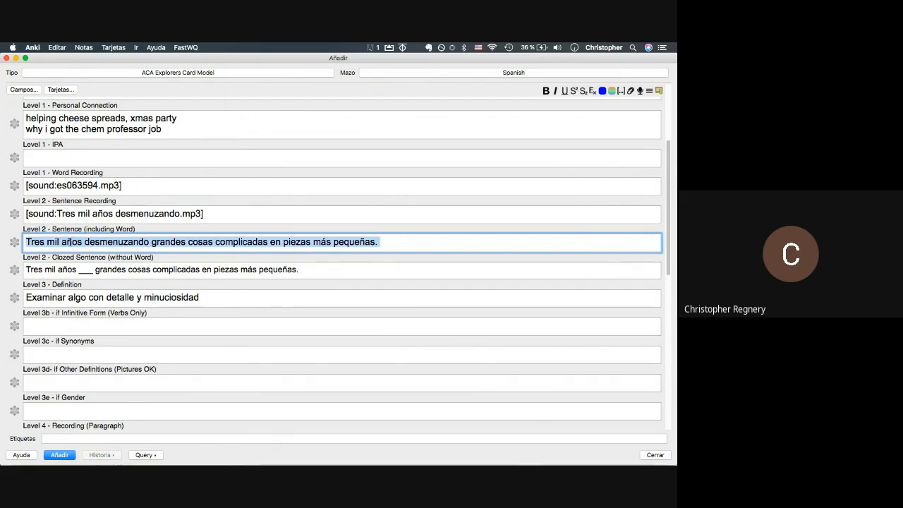
pyautogui.click(70, 242)
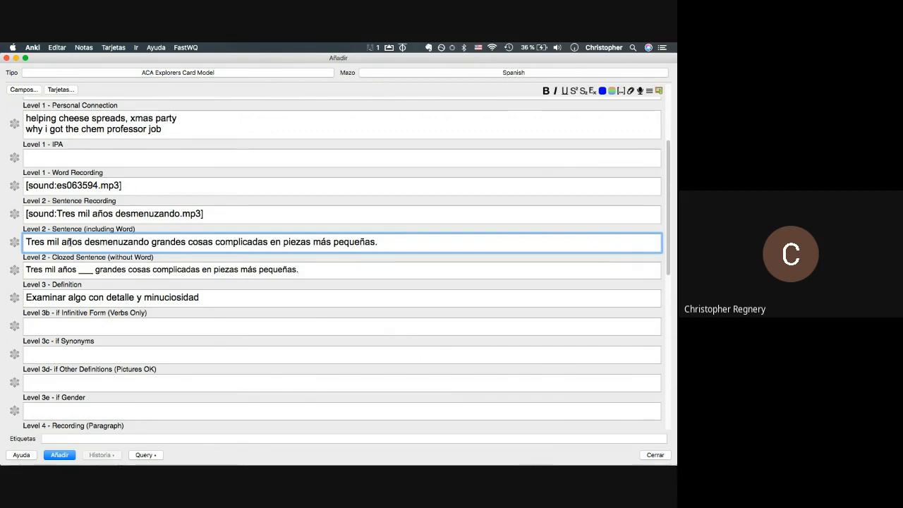
# - Delete the x from the Mastery 1 spelling-test field
pyautogui.scroll(-5, 70, 242)
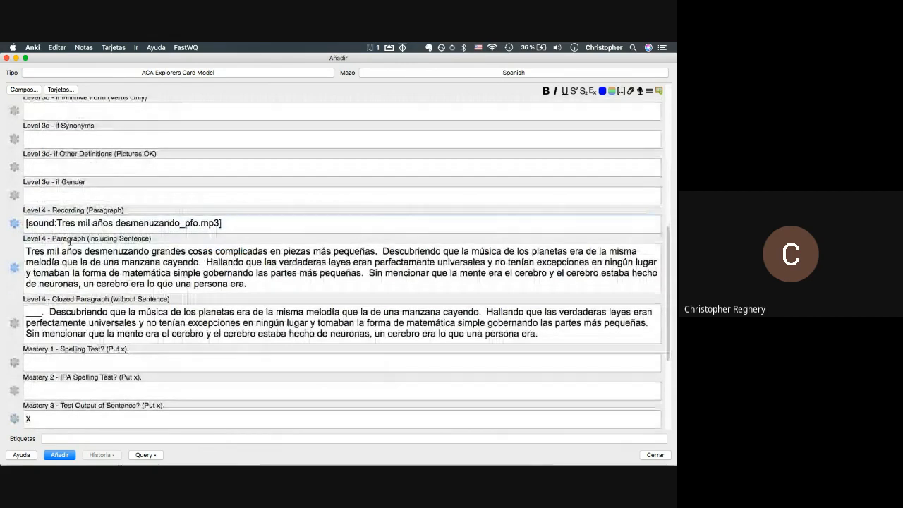
pyautogui.scroll(-2, 83, 345)
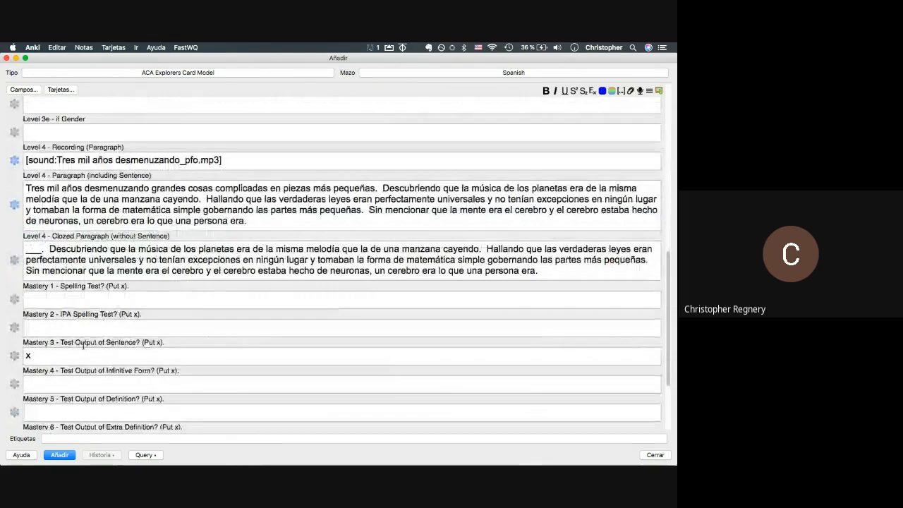
pyautogui.click(82, 297)
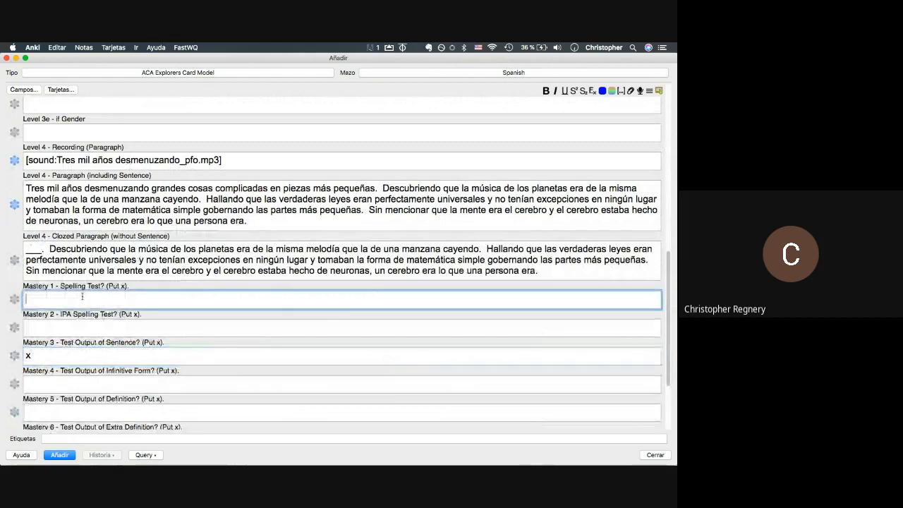
pyautogui.press('BackSpace')
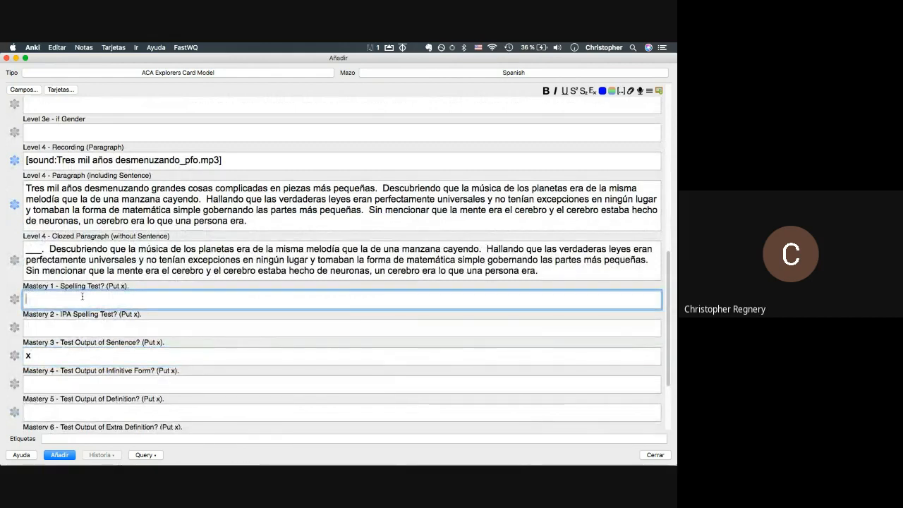
# - Look over the Level 1 - IPA field and its label
pyautogui.scroll(6, 82, 297)
pyautogui.scroll(3, 82, 297)
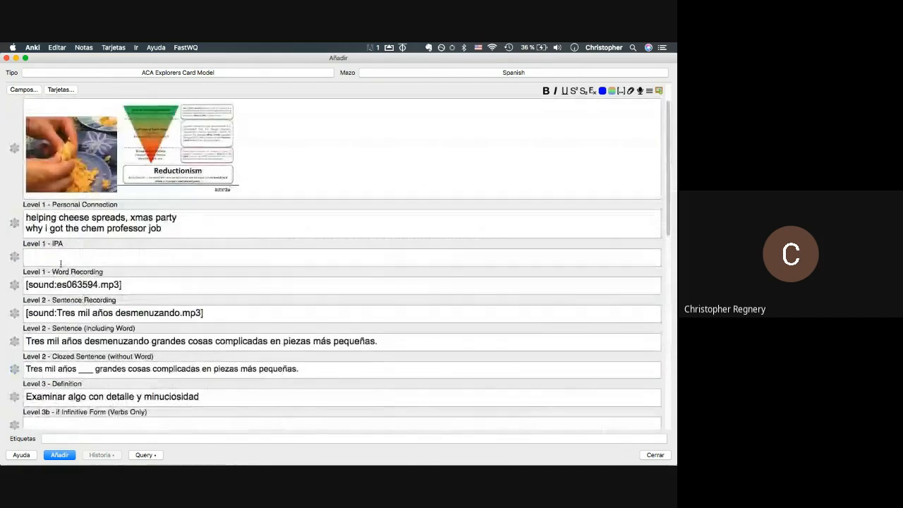
pyautogui.click(60, 260)
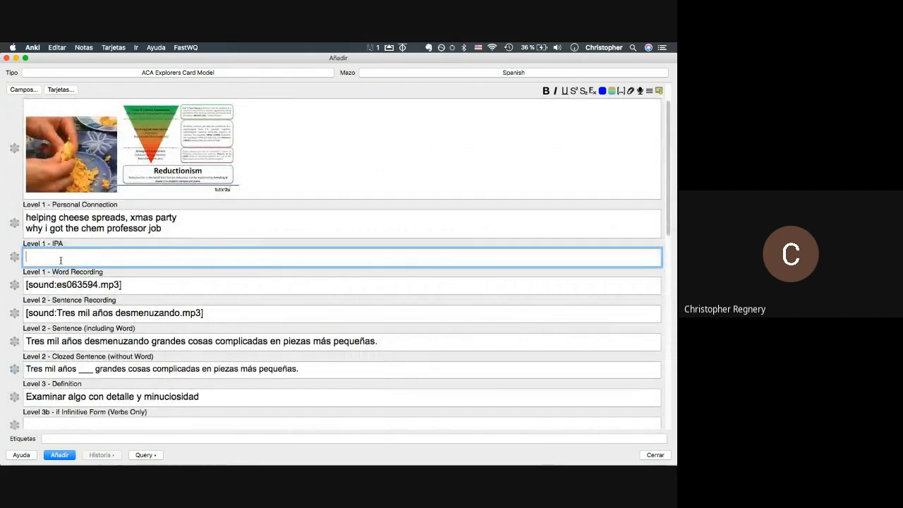
pyautogui.scroll(1, 61, 261)
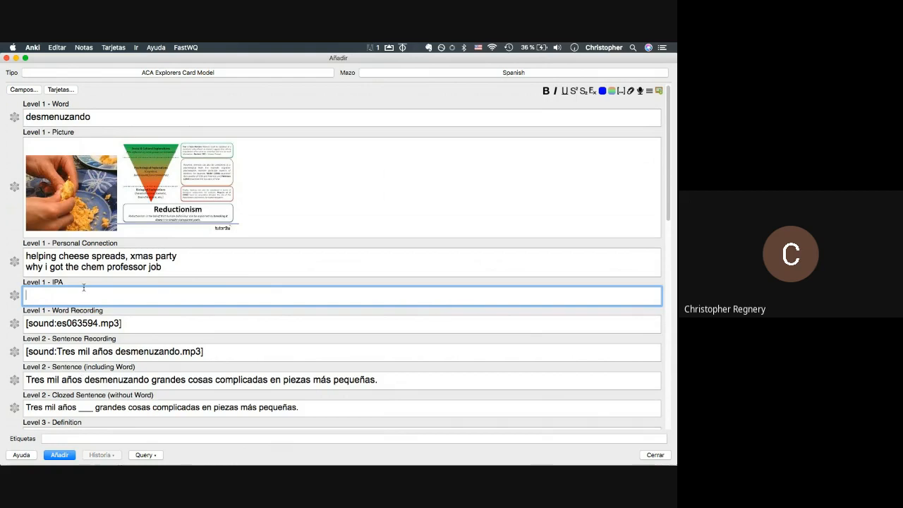
pyautogui.moveTo(64, 283); pyautogui.dragTo(22, 286)
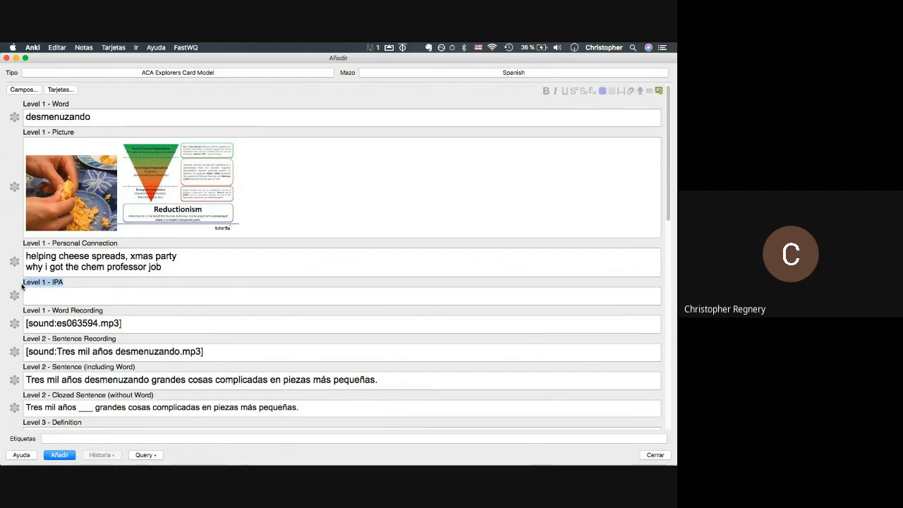
pyautogui.click(23, 282)
pyautogui.scroll(-4, 26, 282)
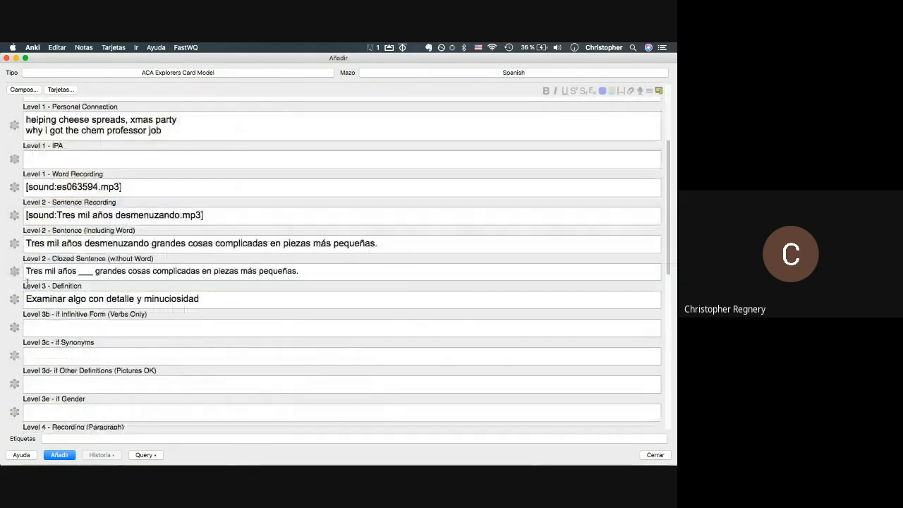
pyautogui.scroll(4, 26, 282)
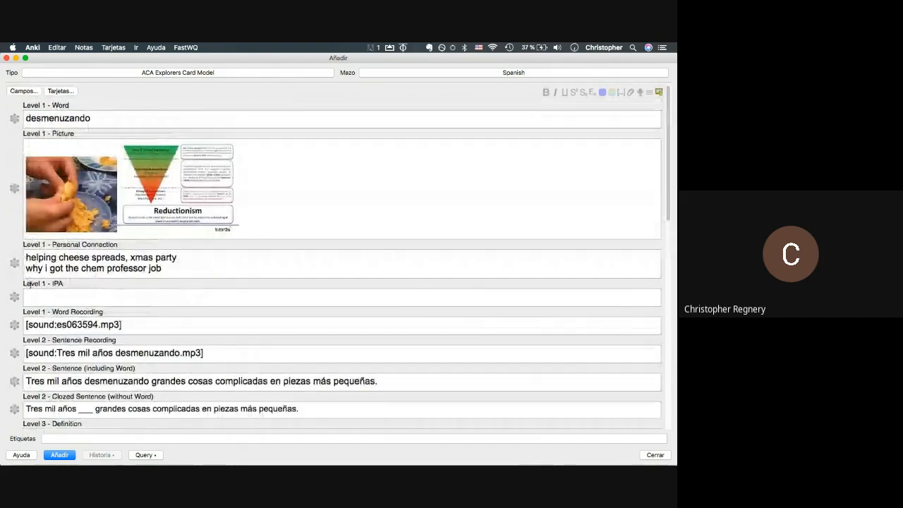
pyautogui.tripleClick(30, 284)
pyautogui.click(30, 283)
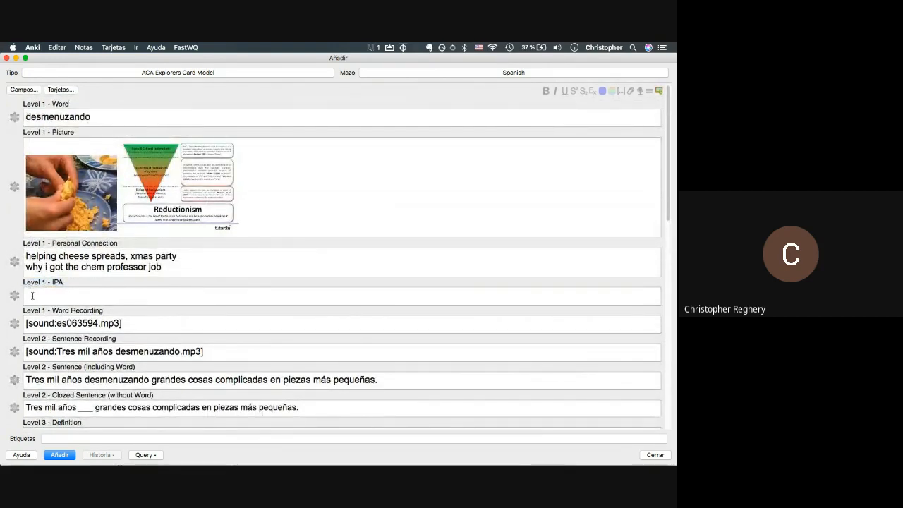
pyautogui.click(32, 296)
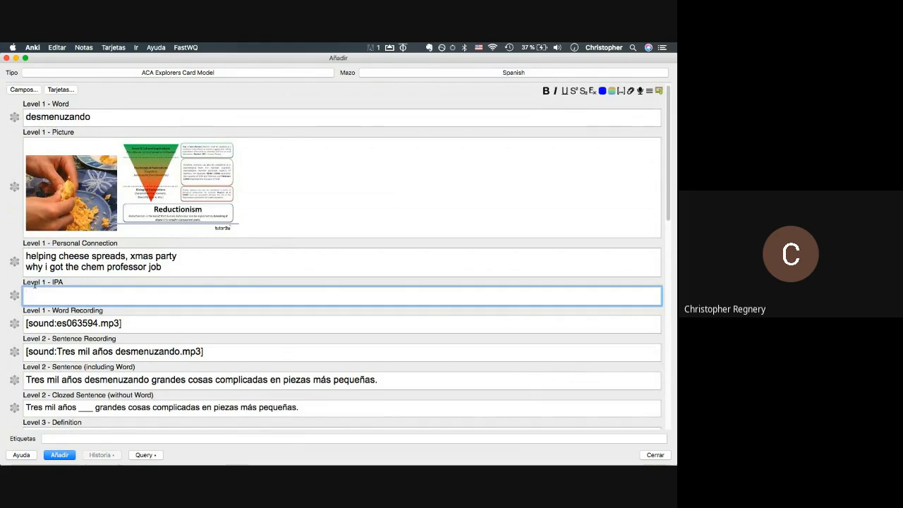
pyautogui.tripleClick(33, 283)
pyautogui.scroll(-10, 33, 282)
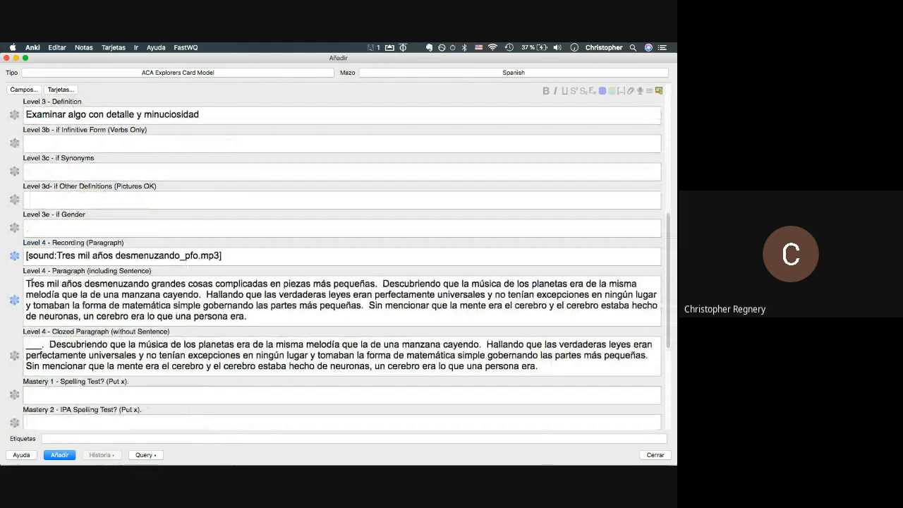
pyautogui.scroll(-3, 33, 283)
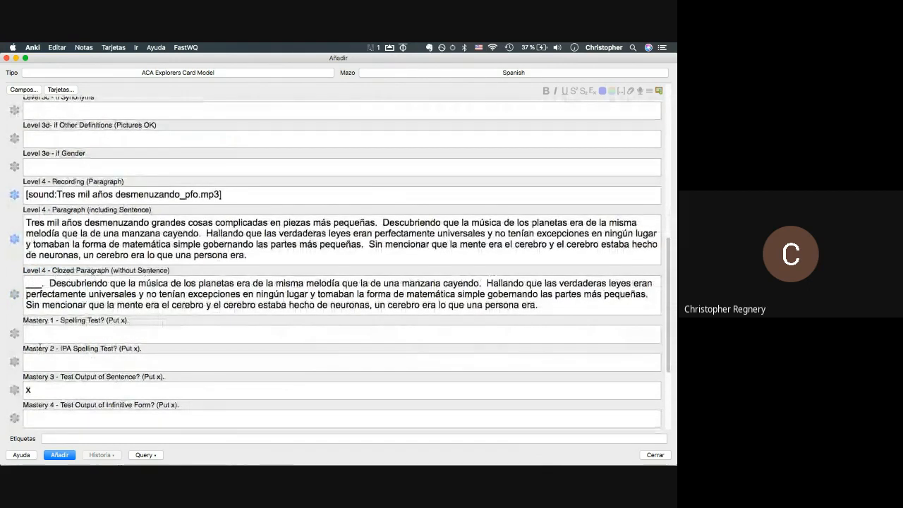
# - Check the Mastery 1, 2 and 4 fields, then type 'desmenuzar' into the Level 3b Infinitive Form field
pyautogui.click(38, 363)
pyautogui.click(40, 336)
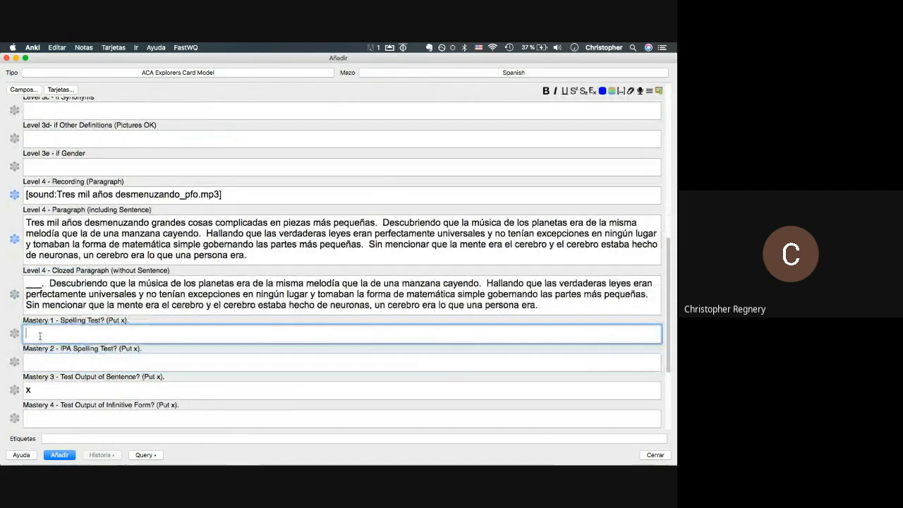
pyautogui.scroll(-2, 41, 336)
pyautogui.scroll(-2, 39, 336)
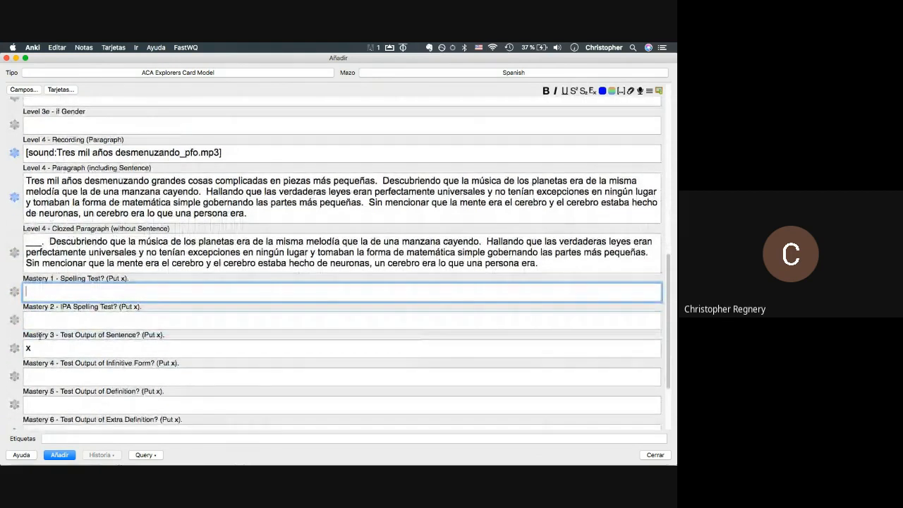
pyautogui.scroll(-3, 40, 335)
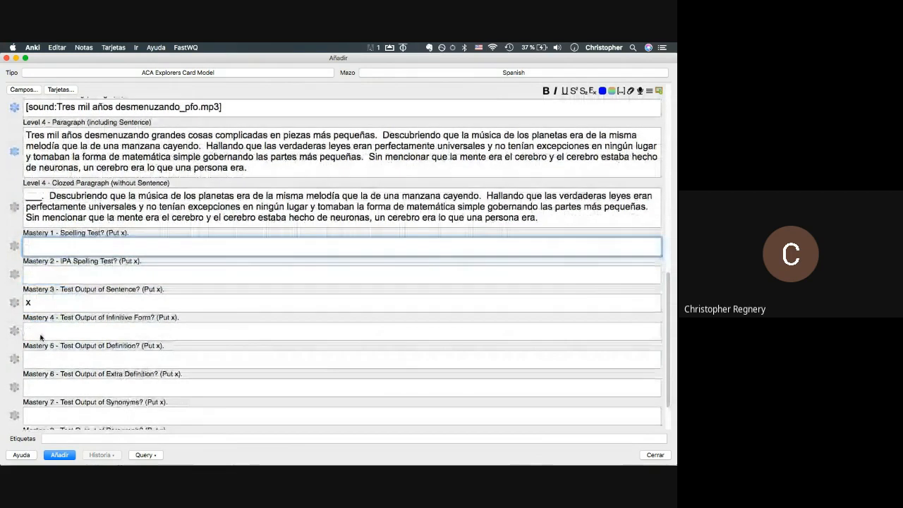
pyautogui.click(99, 285)
pyautogui.scroll(15, 98, 285)
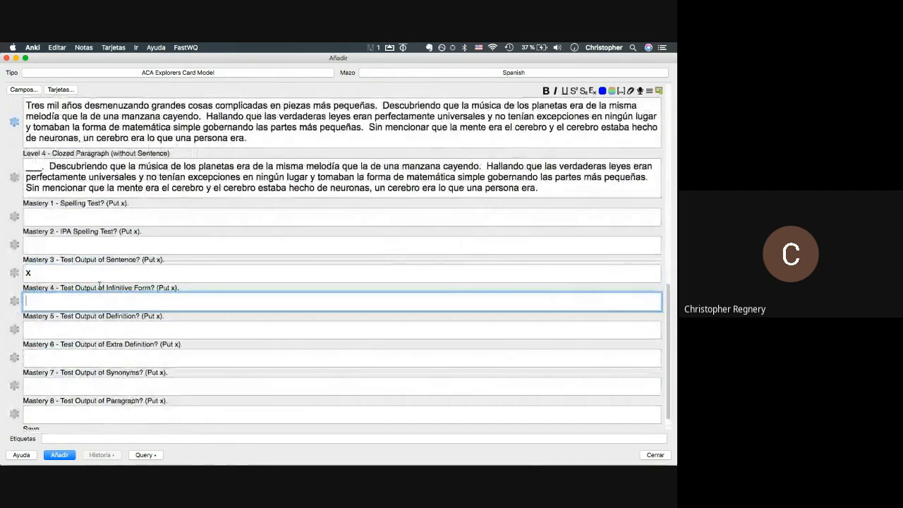
pyautogui.scroll(-3, 78, 312)
pyautogui.click(78, 311)
pyautogui.write('de')
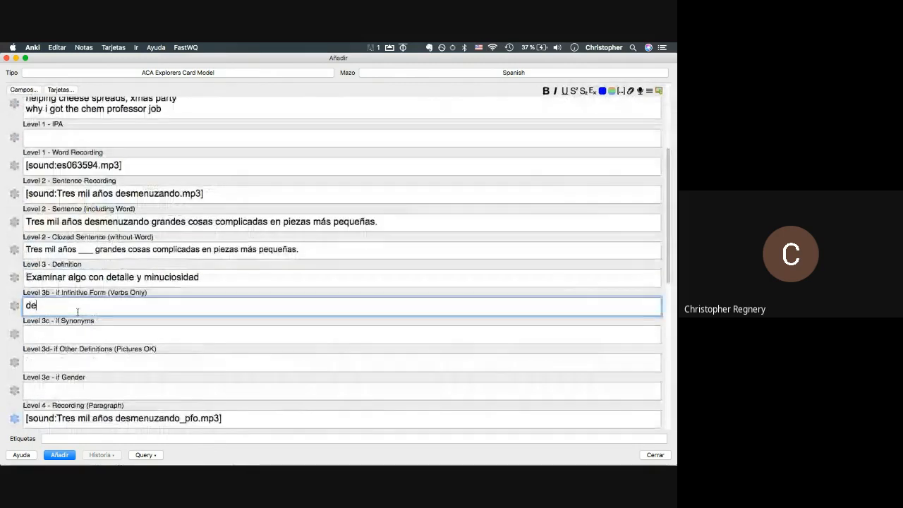
pyautogui.write('smenuzar')
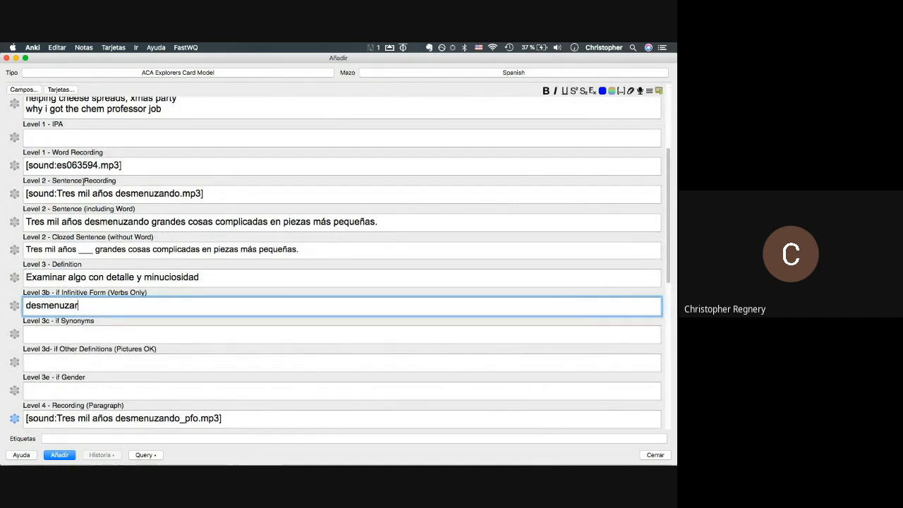
# - Select 'desmenuzar' in the Level 3b Infinitive Form field and look up its existing cards in the browser
pyautogui.scroll(5, 84, 182)
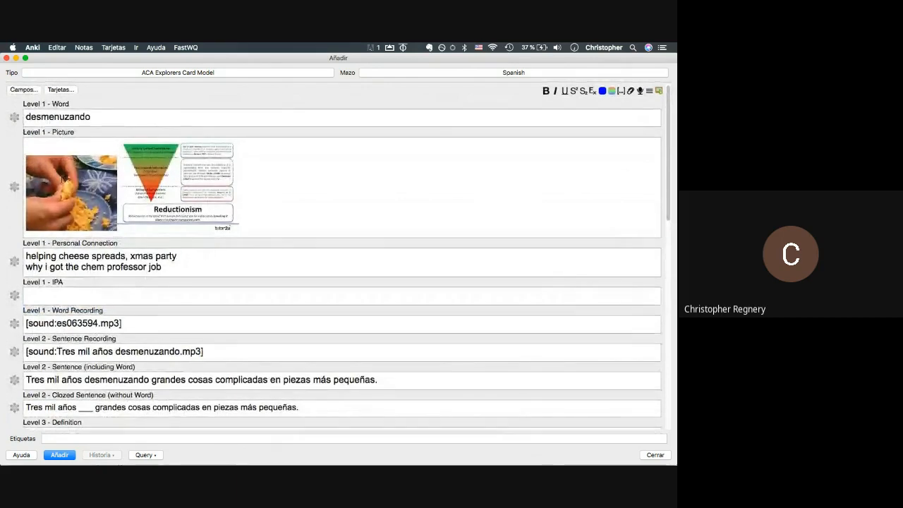
pyautogui.scroll(-2, 68, 375)
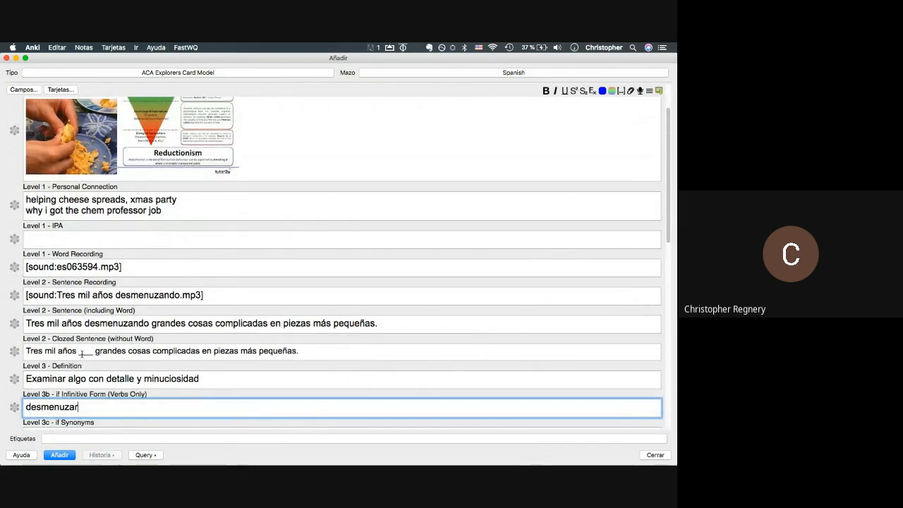
pyautogui.scroll(2, 63, 294)
pyautogui.scroll(-2, 64, 293)
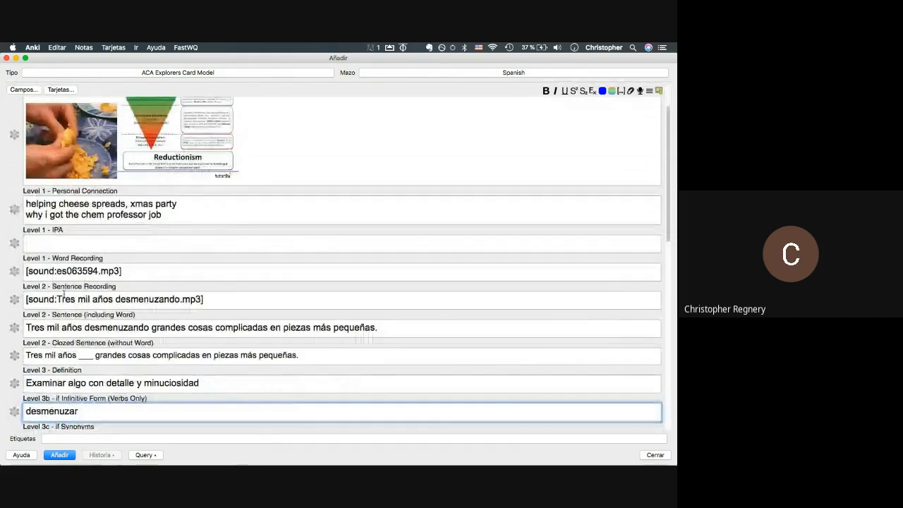
pyautogui.scroll(2, 81, 125)
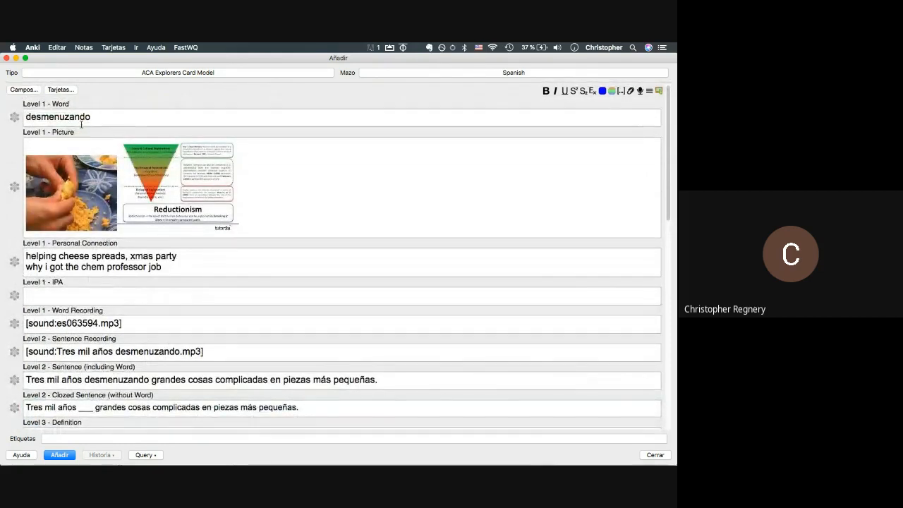
pyautogui.scroll(-2, 81, 125)
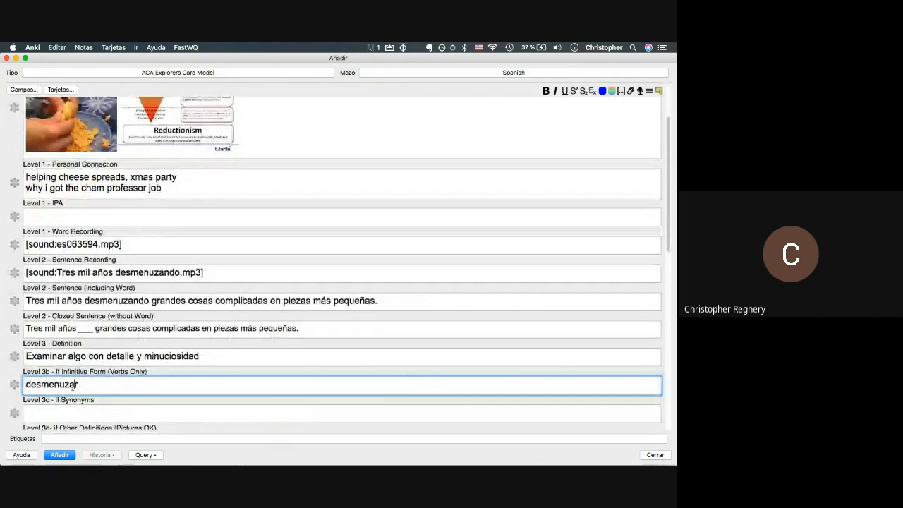
pyautogui.doubleClick(83, 385)
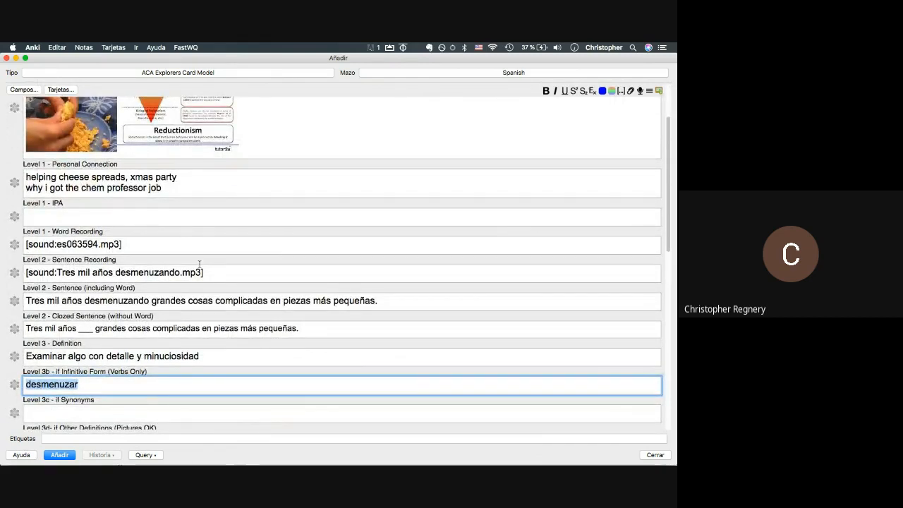
pyautogui.press('super+grave')
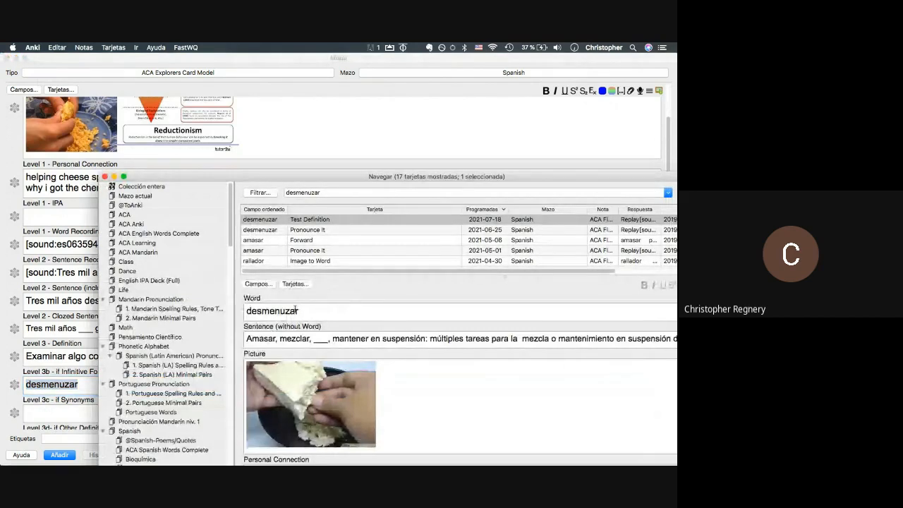
# - Back in the Add window, delete 'desmenuzar' from the Level 3b Infinitive Form field
pyautogui.scroll(-1, 317, 339)
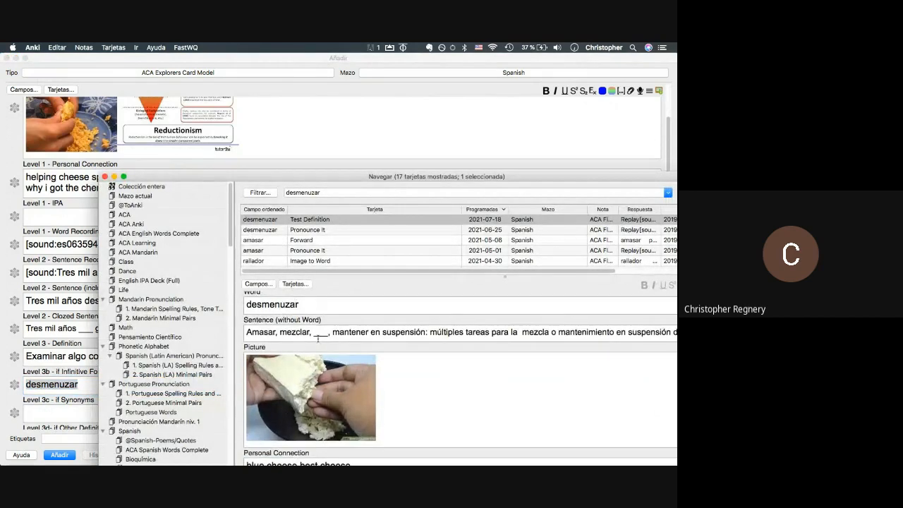
pyautogui.scroll(1, 316, 339)
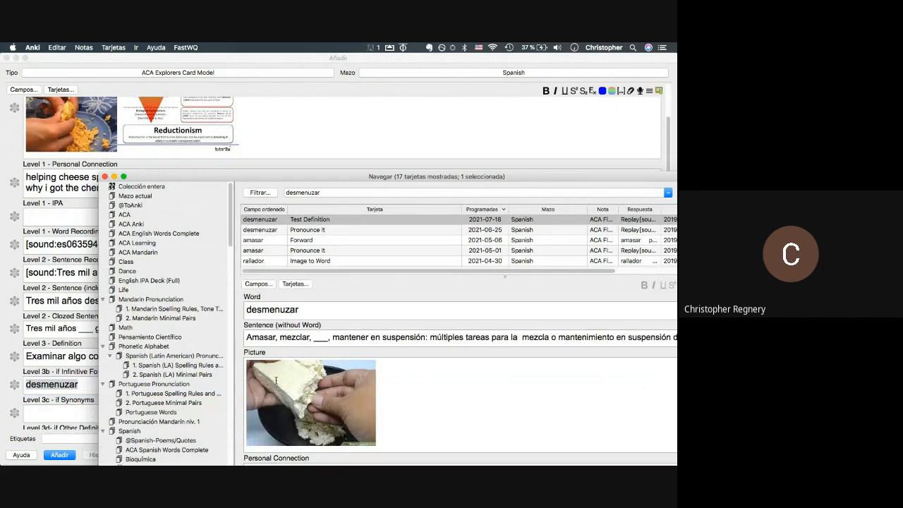
pyautogui.click(28, 361)
pyautogui.click(49, 384)
pyautogui.doubleClick(49, 385)
pyautogui.press('BackSpace')
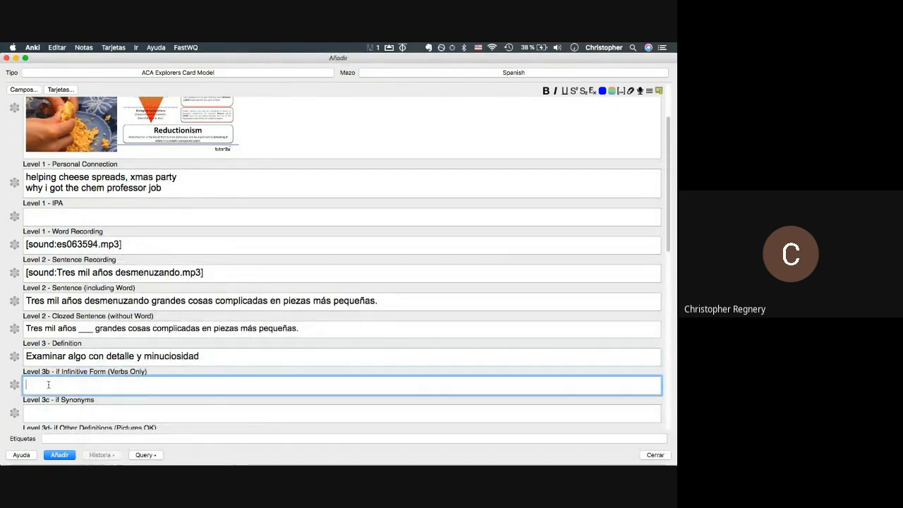
# - Enter 'reducir, simplificar' in the Level 3c Synonyms field
pyautogui.scroll(-2, 136, 351)
pyautogui.scroll(-1, 136, 351)
pyautogui.click(115, 331)
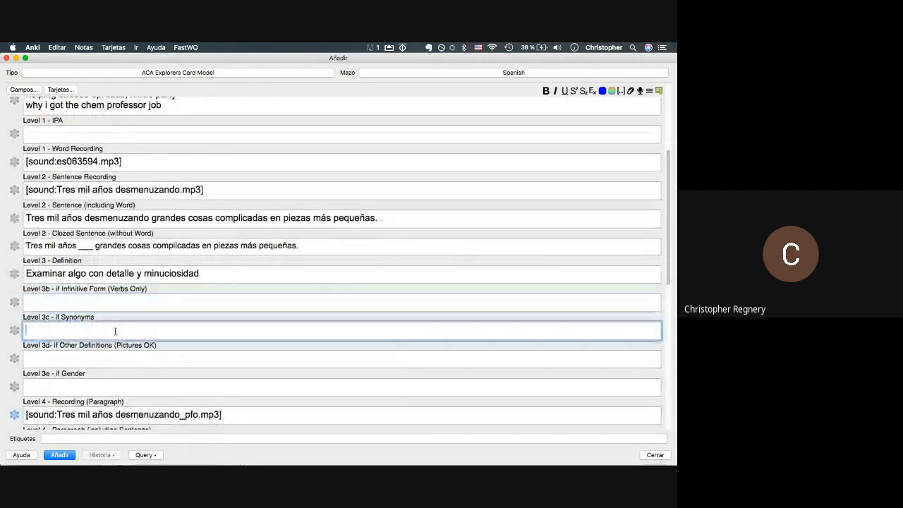
pyautogui.write('reducir')
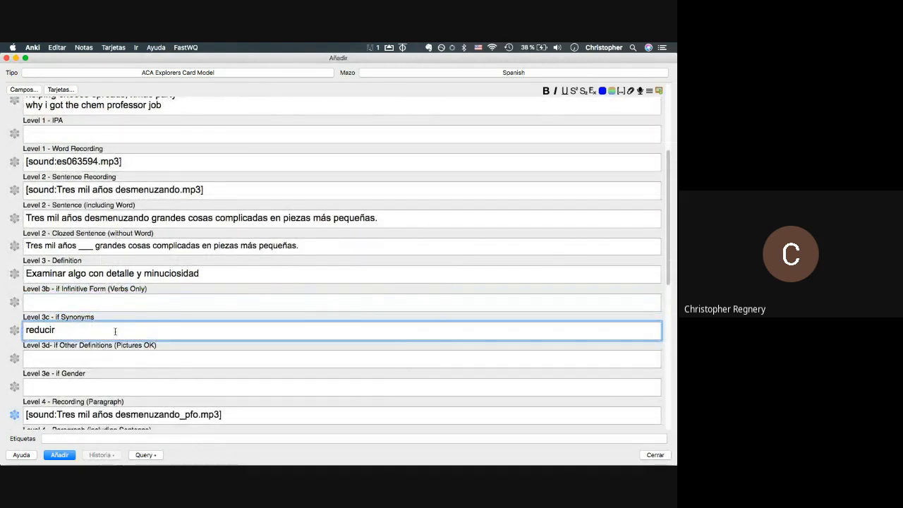
pyautogui.write(', simplificar')
pyautogui.scroll(-2, 106, 328)
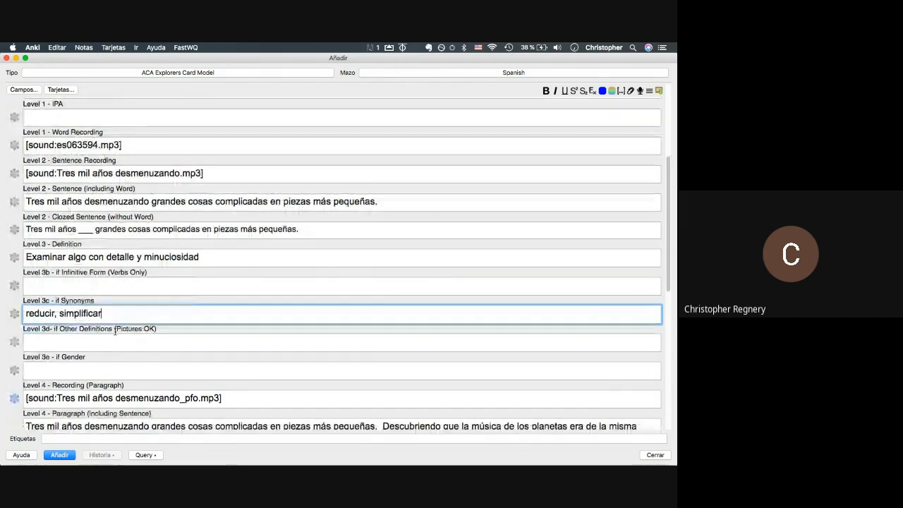
pyautogui.click(89, 324)
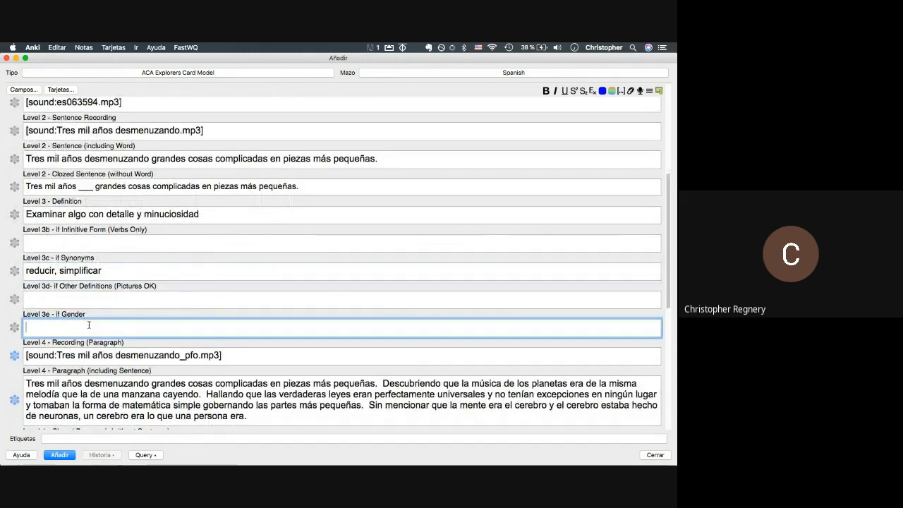
# - Copy the crumbling-cheese picture from the existing desmenuzar note into the Level 3d Other Definitions field
pyautogui.click(89, 299)
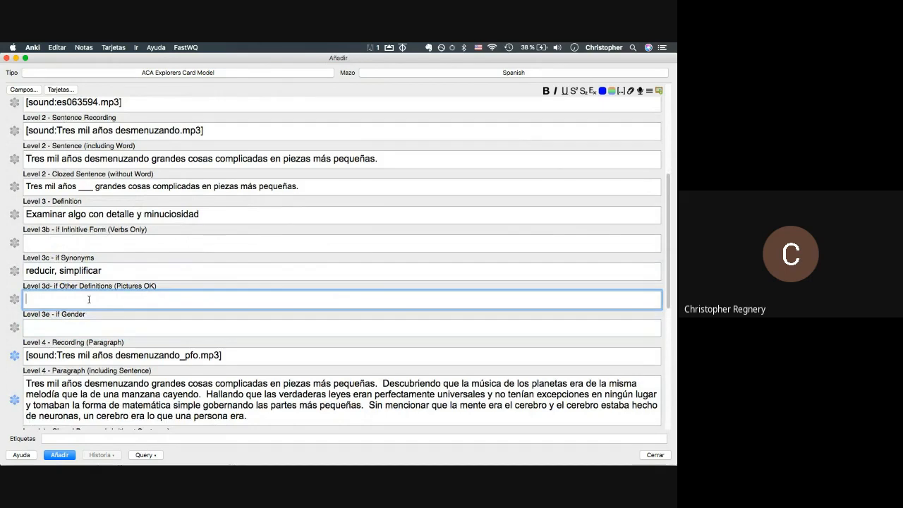
pyautogui.press('super+grave')
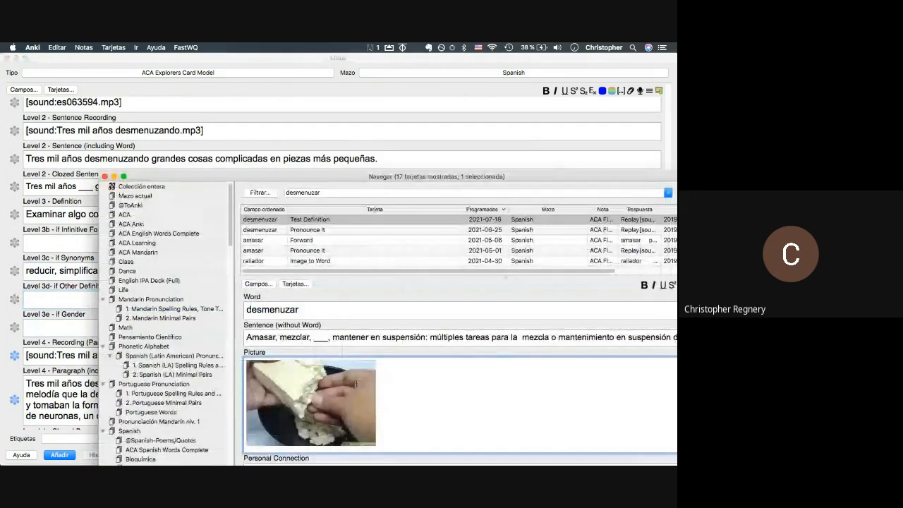
pyautogui.click(334, 365)
pyautogui.press('super+c')
pyautogui.press('super+grave')
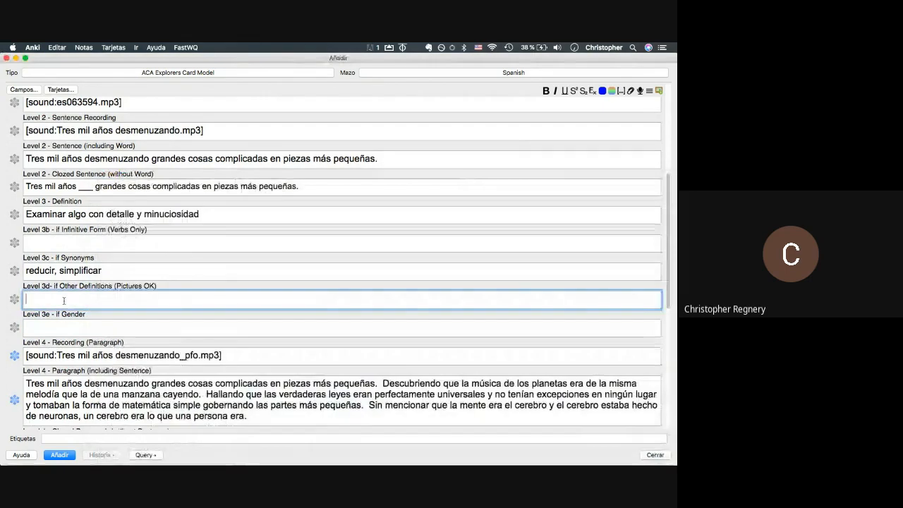
pyautogui.press('super+v')
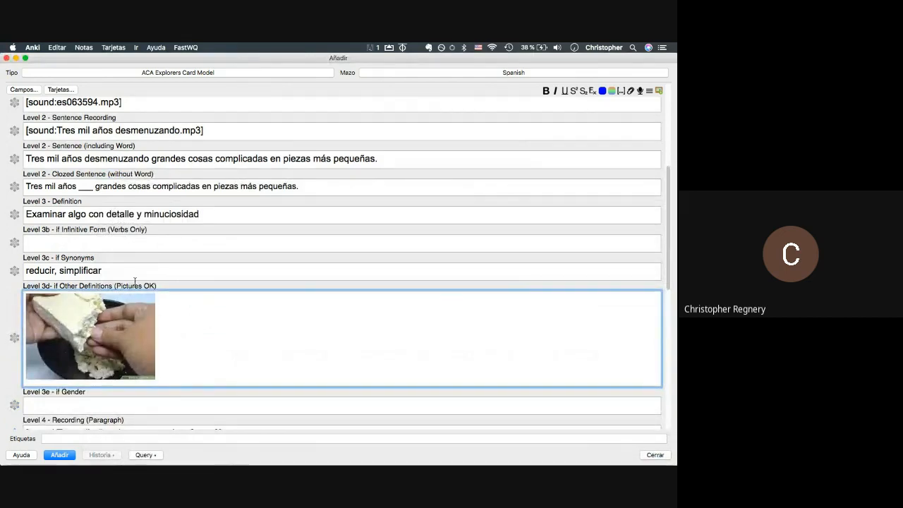
pyautogui.press('super+Tab')
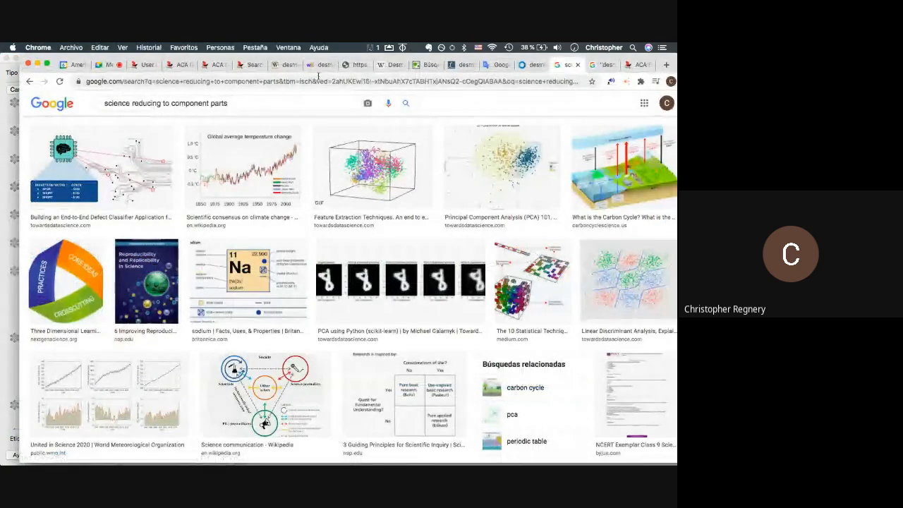
# - Select WordReference's first desmenuzar definition, 'Triturar, fragmentar, dividir en partes muy pequeñas', for the Other Definitions field
pyautogui.click(318, 65)
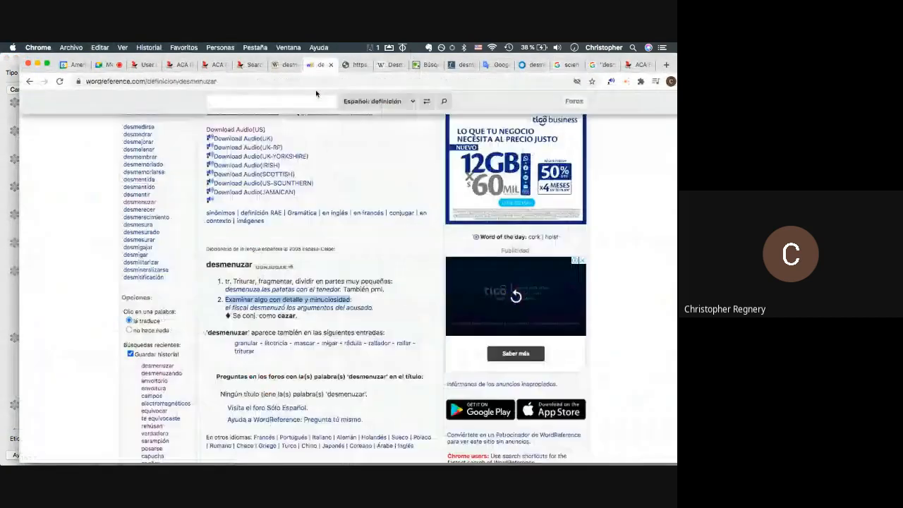
pyautogui.tripleClick(274, 285)
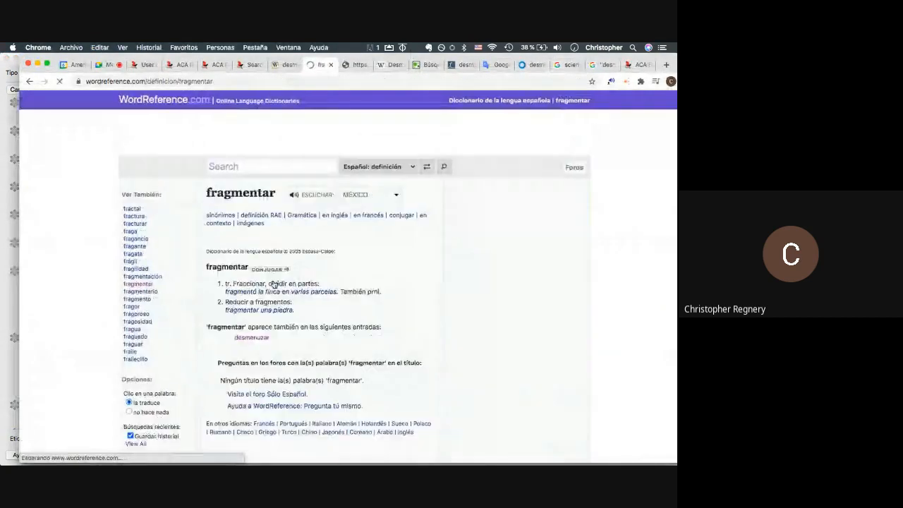
pyautogui.press('super+Tab')
pyautogui.press('super+v')
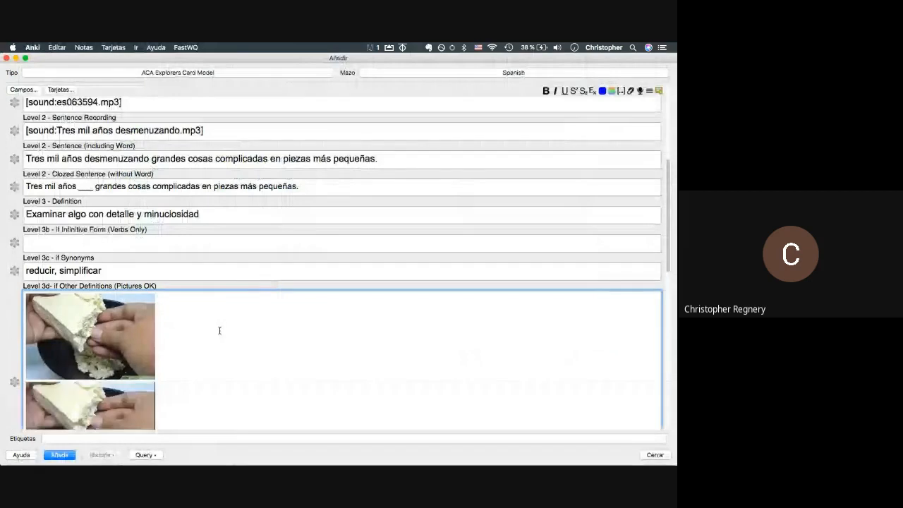
pyautogui.press('super+Tab')
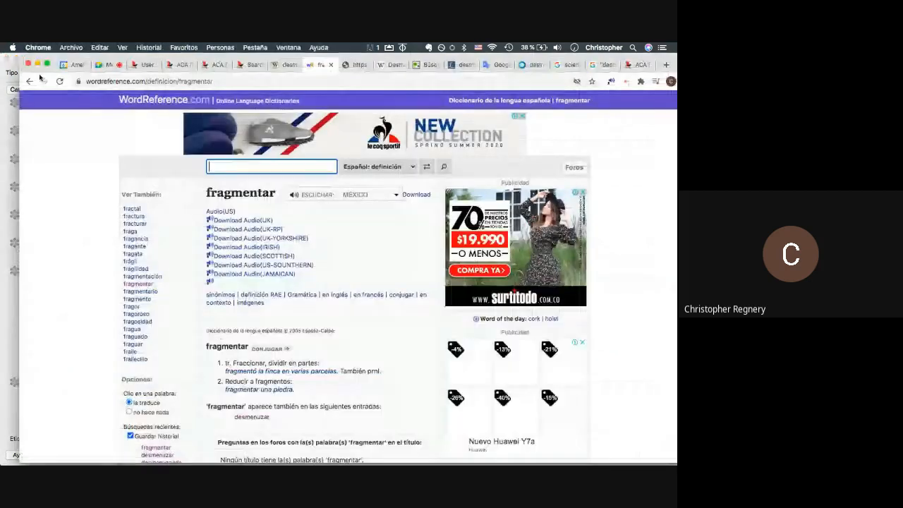
pyautogui.click(30, 81)
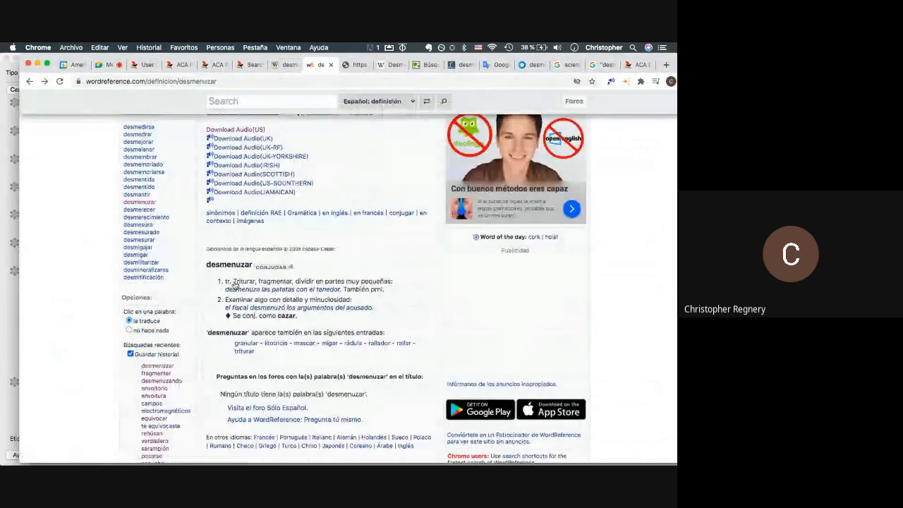
pyautogui.moveTo(233, 281); pyautogui.dragTo(393, 286)
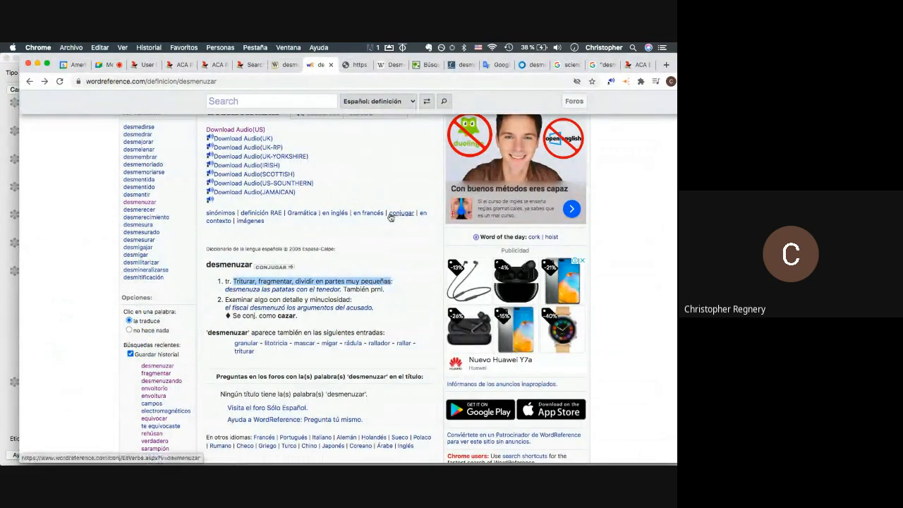
pyautogui.press('super+Tab')
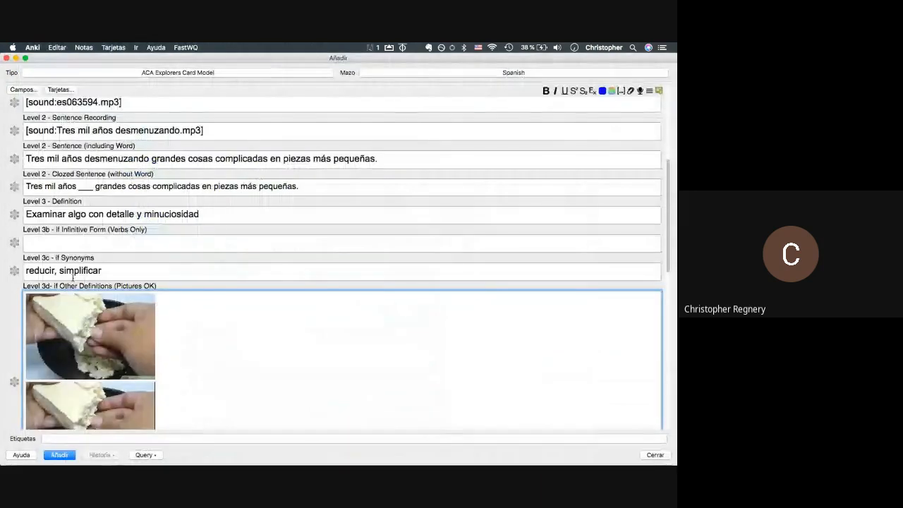
pyautogui.click(197, 380)
# - Remove the duplicate picture and paste 'Triturar, fragmentar, dividir en partes muy pequeñas' below the image
pyautogui.press('BackSpace')
pyautogui.press('super+v')
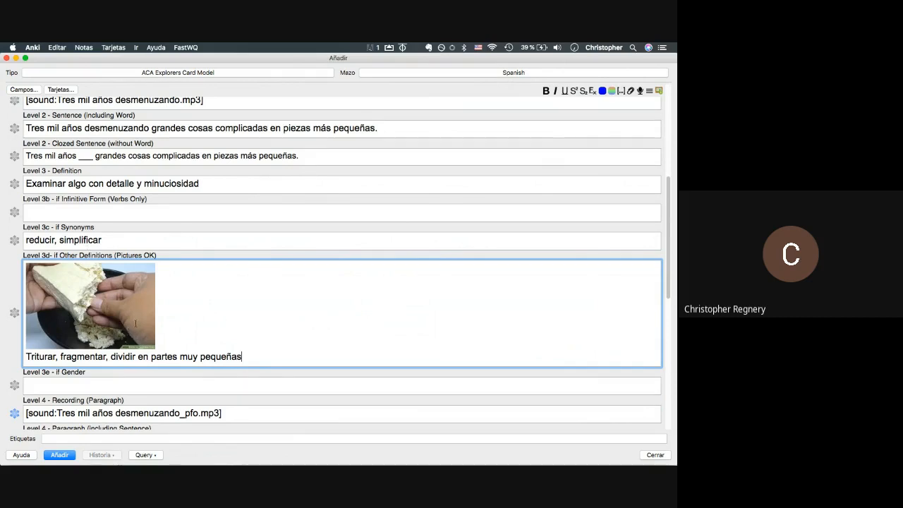
pyautogui.doubleClick(132, 354)
pyautogui.click(54, 357)
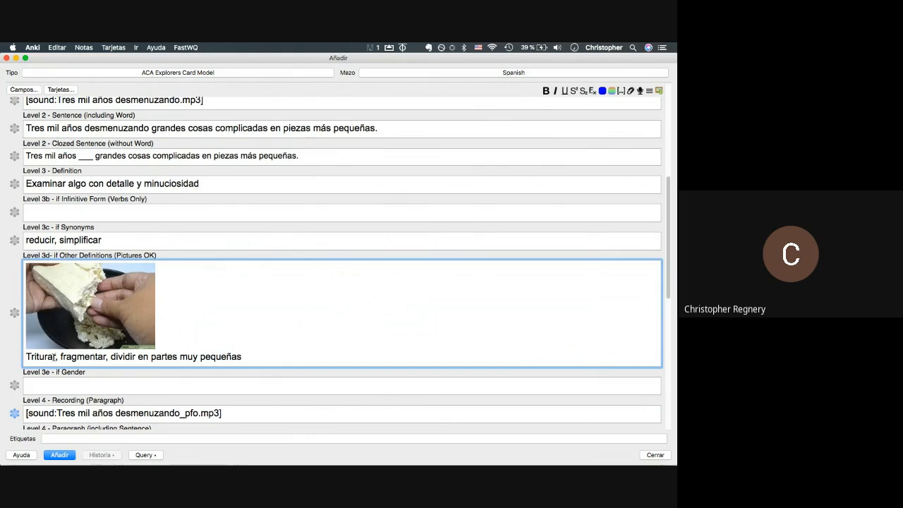
pyautogui.moveTo(57, 357); pyautogui.dragTo(9, 358)
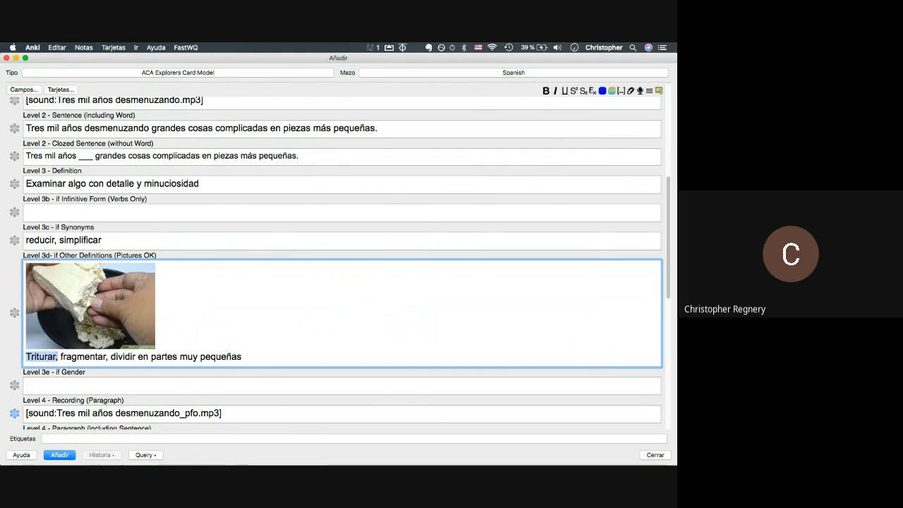
pyautogui.click(48, 357)
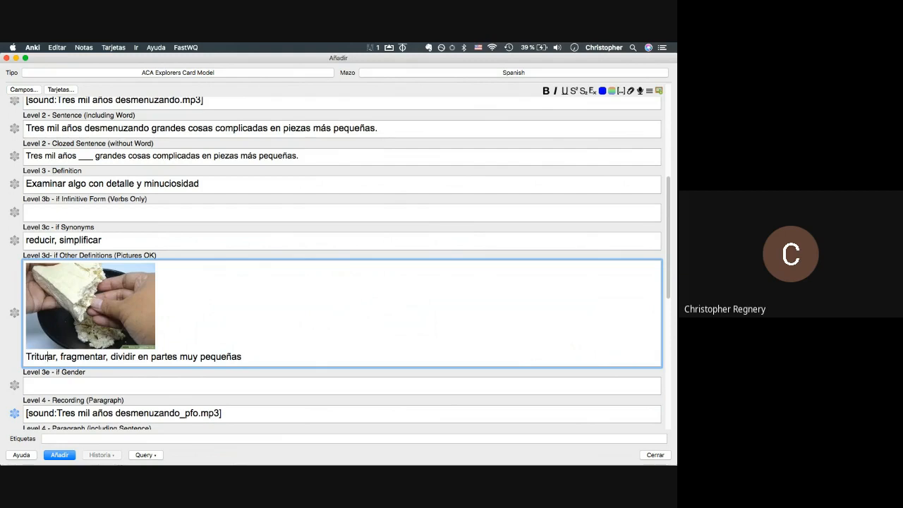
pyautogui.scroll(5, 76, 144)
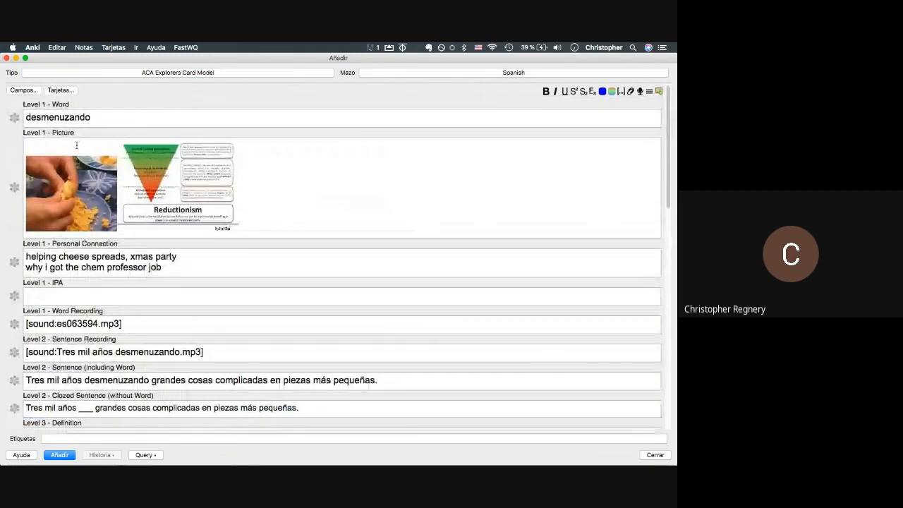
pyautogui.scroll(-5, 77, 145)
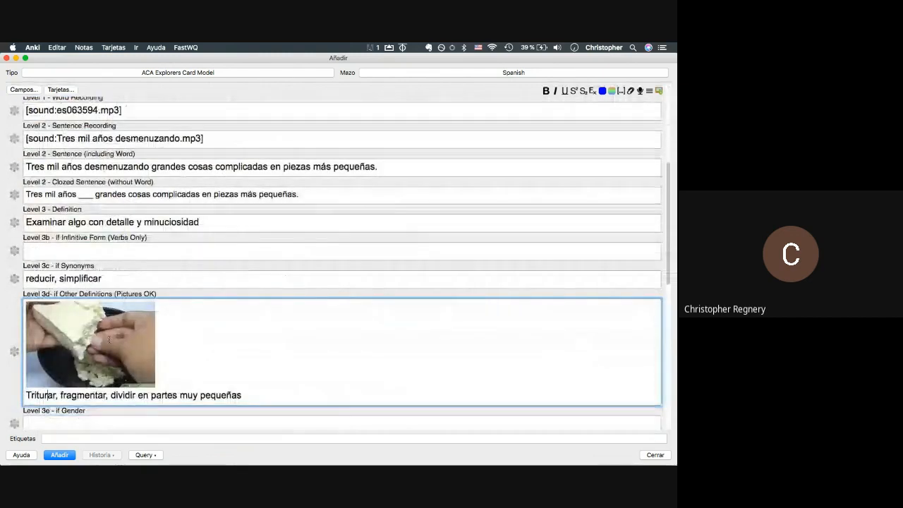
pyautogui.scroll(-2, 109, 340)
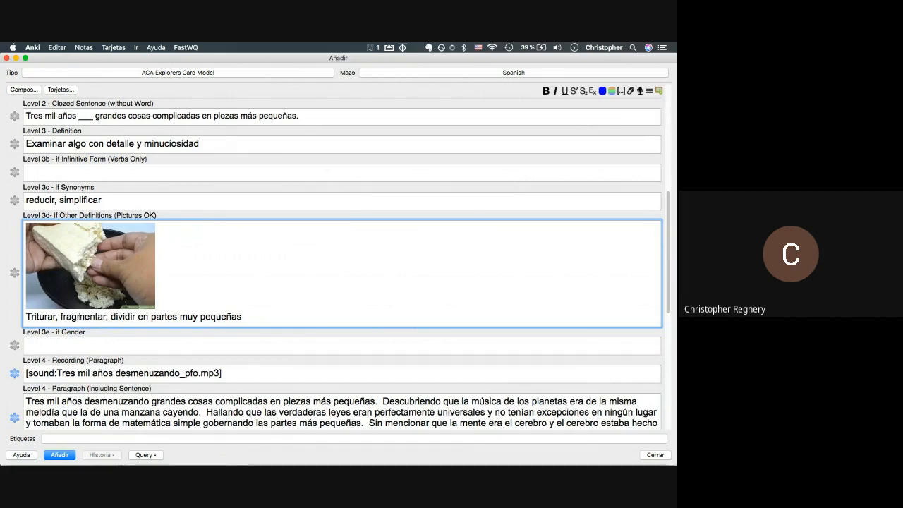
pyautogui.scroll(-10, 79, 316)
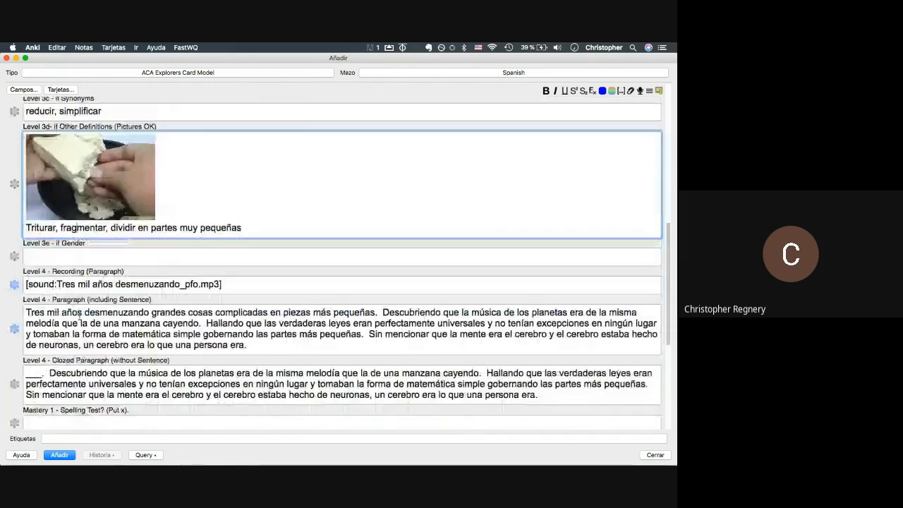
pyautogui.scroll(-5, 79, 316)
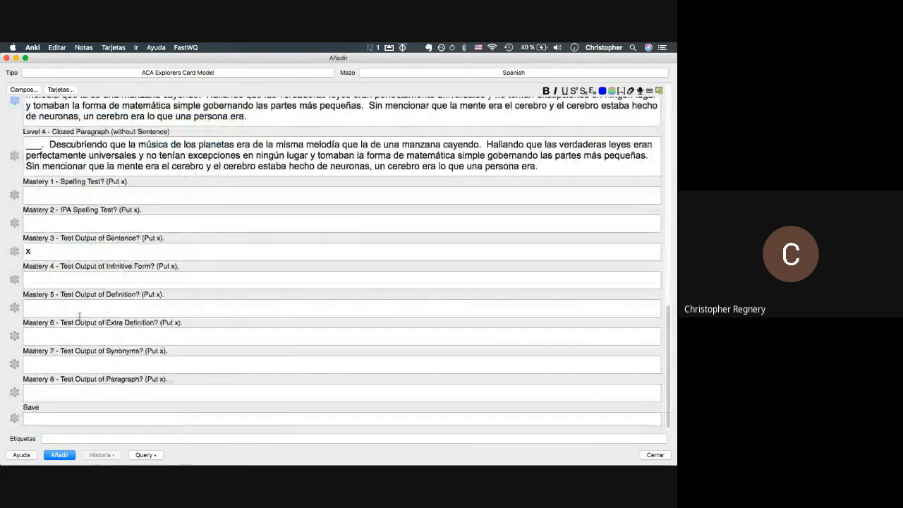
pyautogui.click(80, 313)
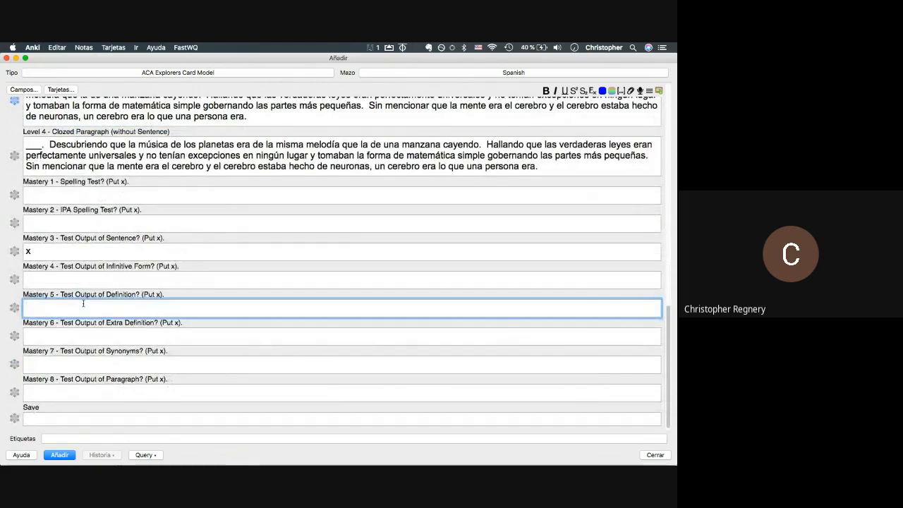
pyautogui.scroll(12, 83, 304)
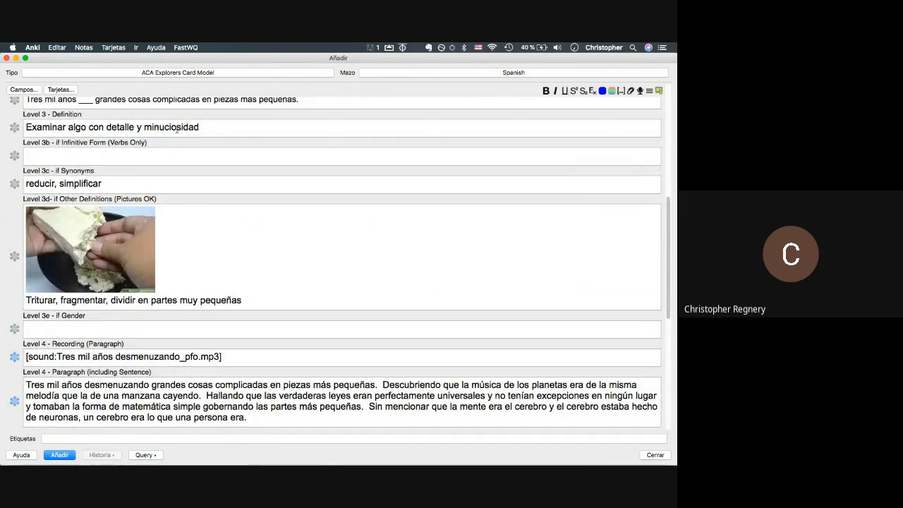
pyautogui.doubleClick(176, 129)
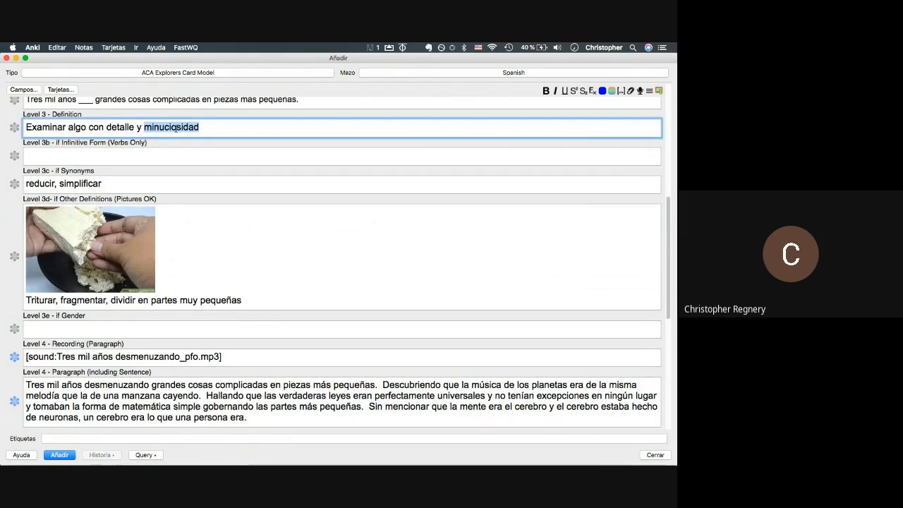
pyautogui.click(175, 127)
pyautogui.scroll(-3, 176, 128)
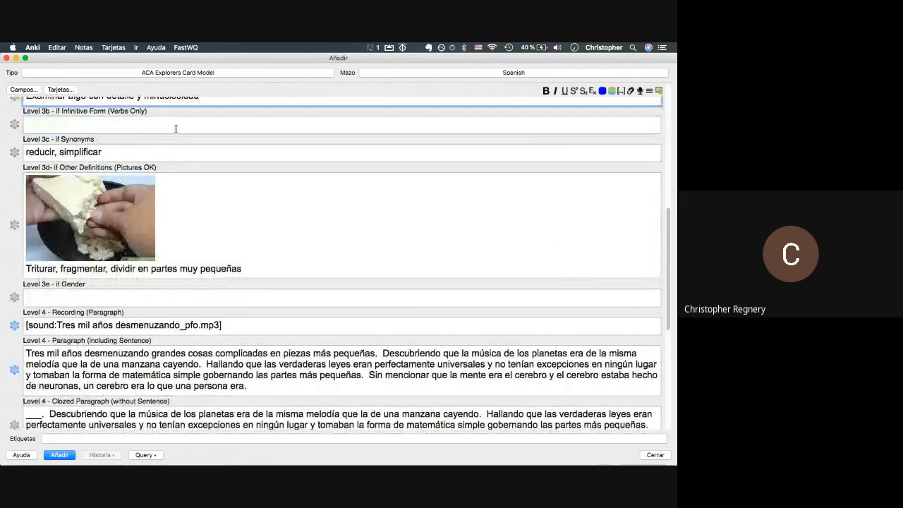
pyautogui.scroll(5, 175, 128)
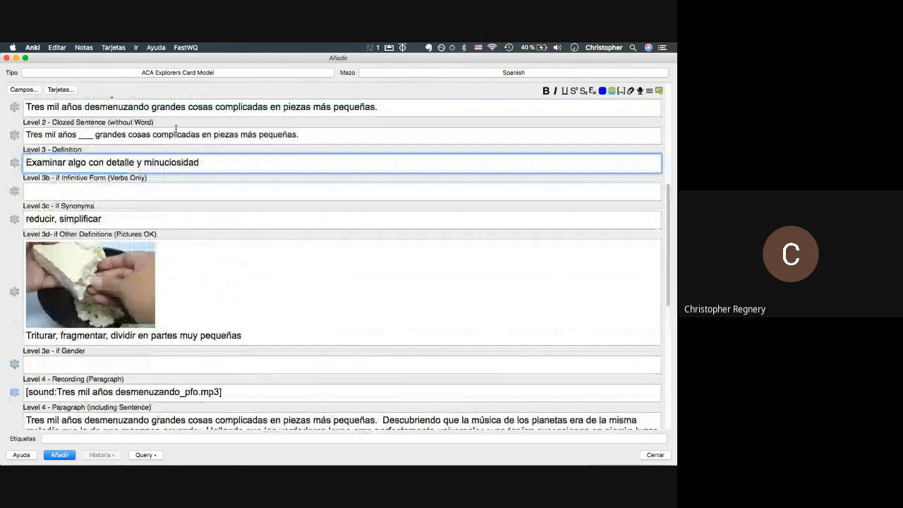
pyautogui.moveTo(144, 167); pyautogui.dragTo(203, 174)
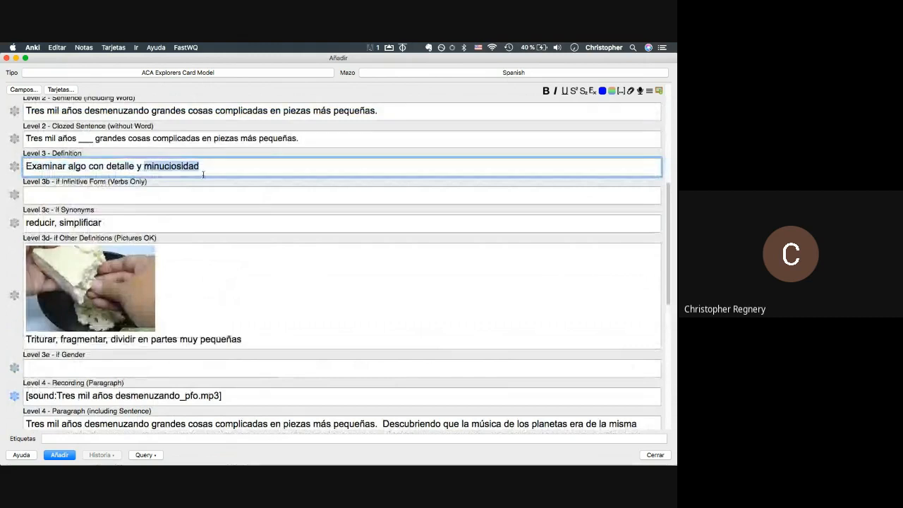
pyautogui.click(198, 167)
pyautogui.scroll(-15, 198, 166)
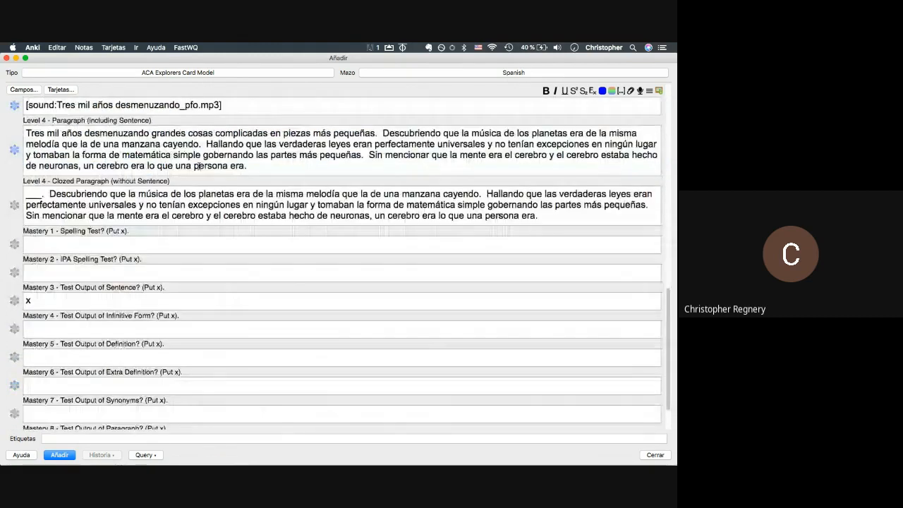
pyautogui.click(104, 360)
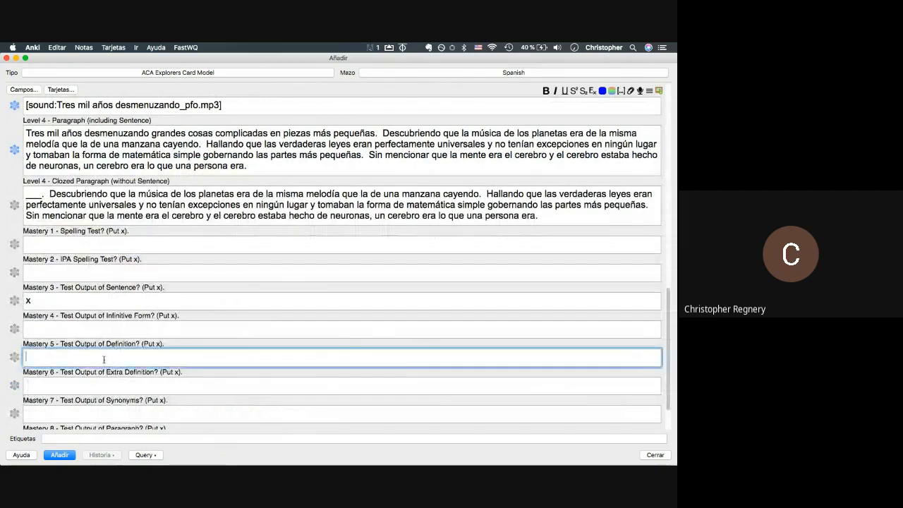
pyautogui.write('x')
pyautogui.press('BackSpace')
pyautogui.click(101, 381)
pyautogui.scroll(5, 101, 379)
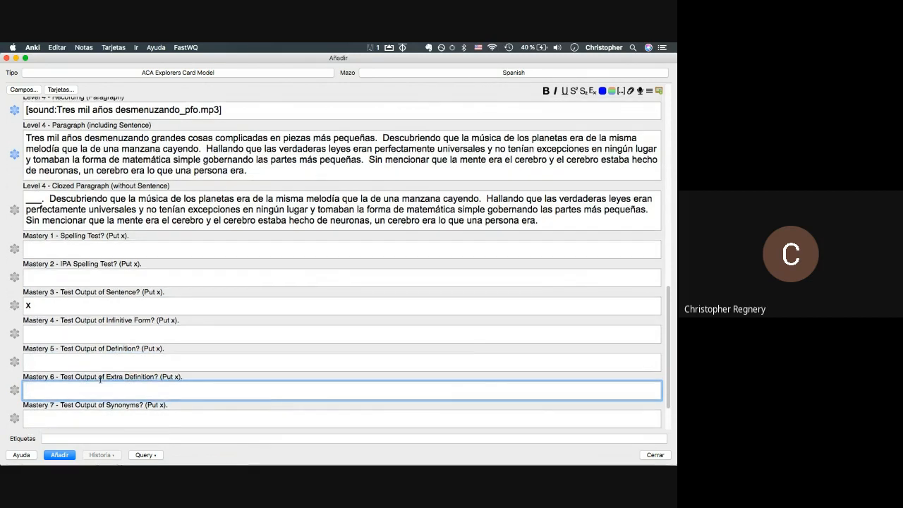
pyautogui.scroll(1, 69, 178)
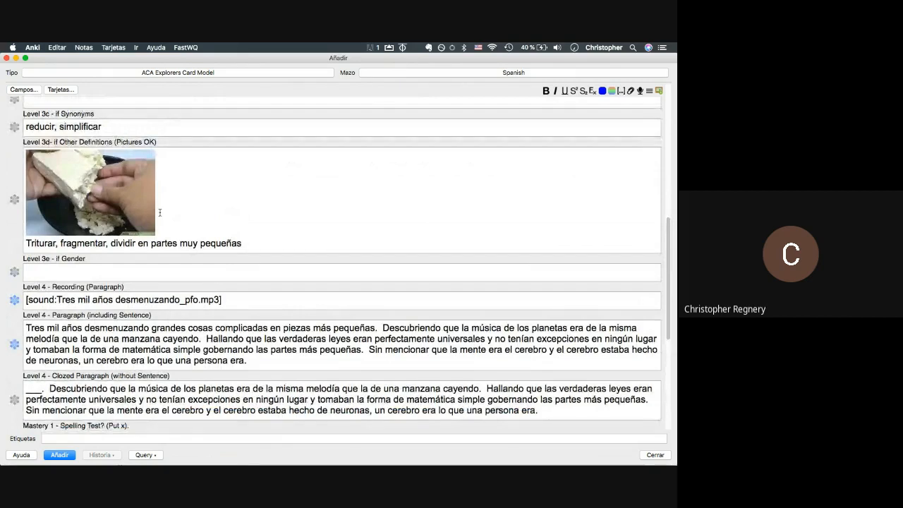
pyautogui.scroll(-8, 159, 212)
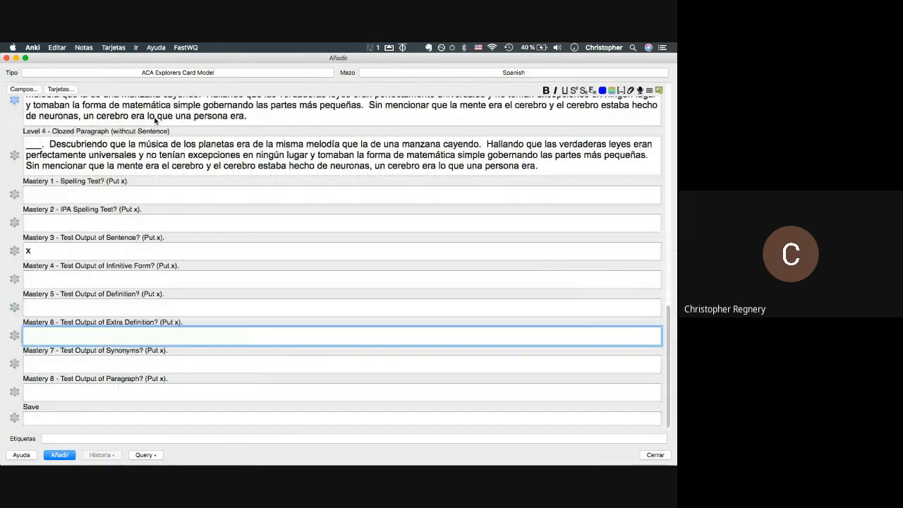
pyautogui.click(86, 366)
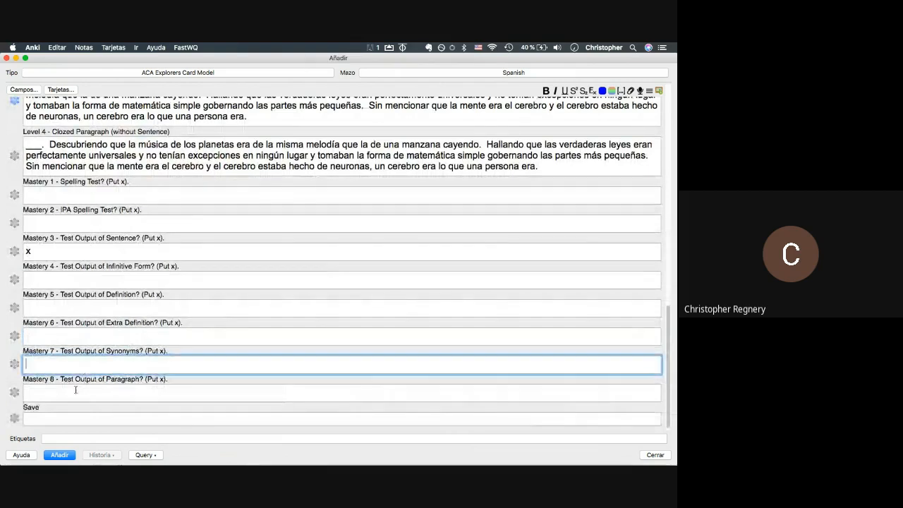
pyautogui.click(76, 391)
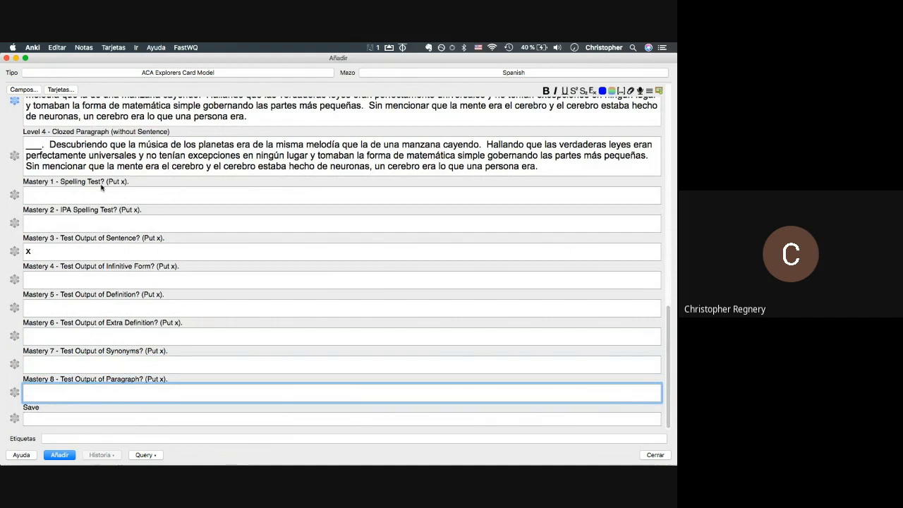
pyautogui.scroll(5, 101, 186)
pyautogui.scroll(-4, 101, 186)
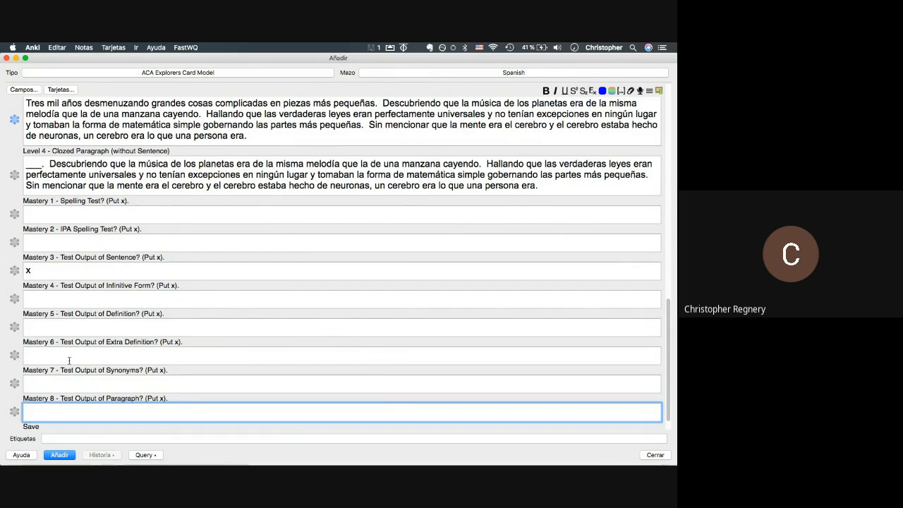
pyautogui.hotkey('shift', 'Tab')
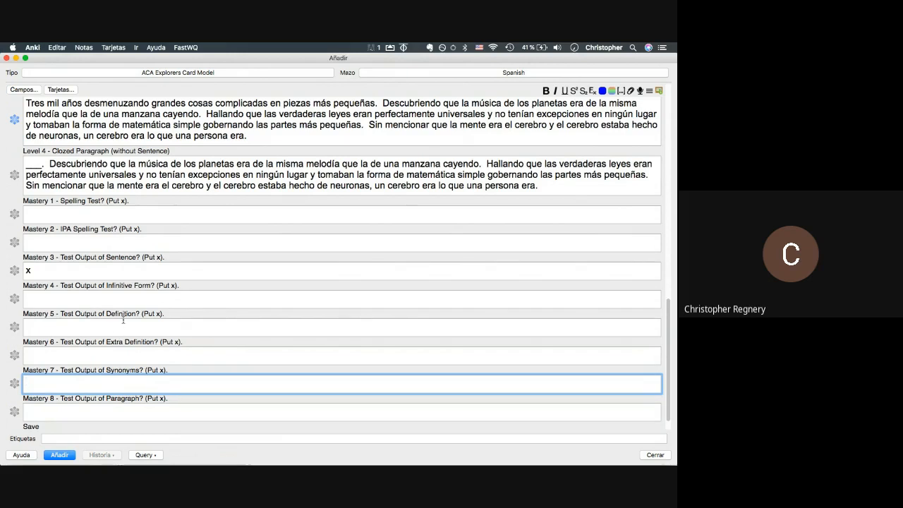
pyautogui.scroll(-3, 99, 353)
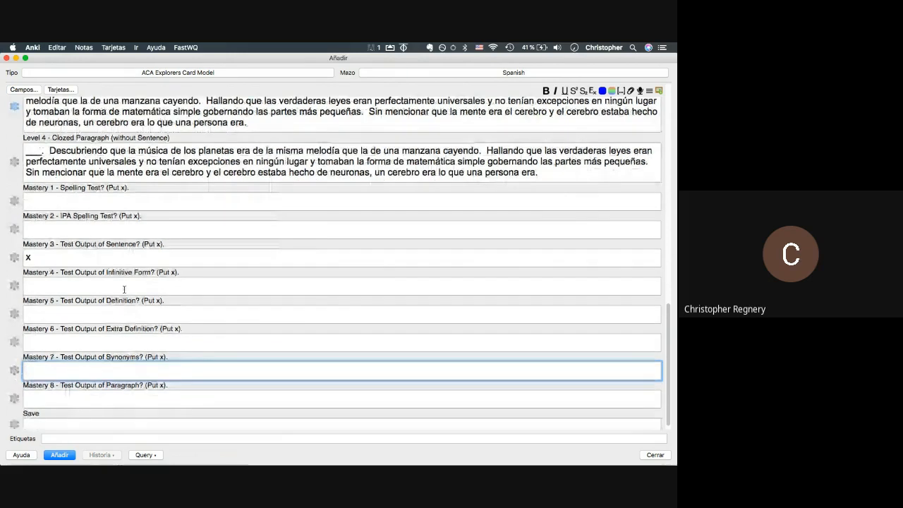
pyautogui.click(36, 421)
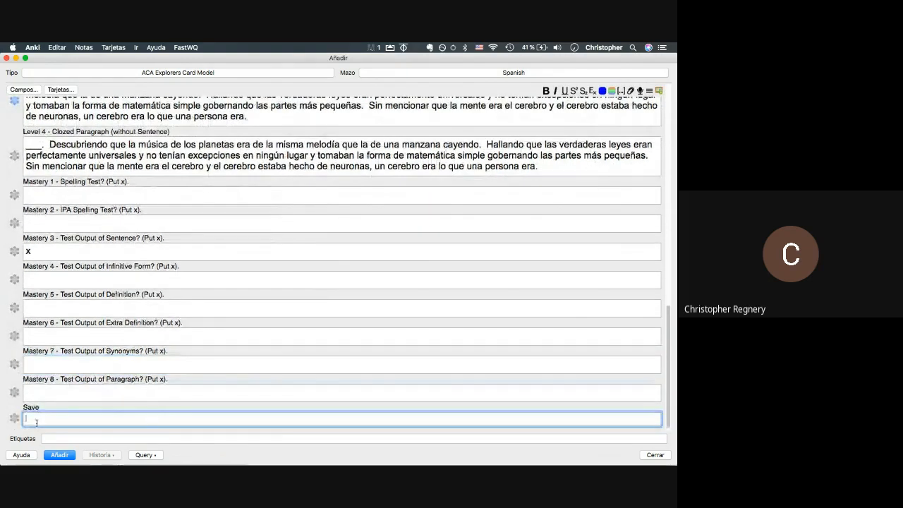
pyautogui.scroll(5, 84, 170)
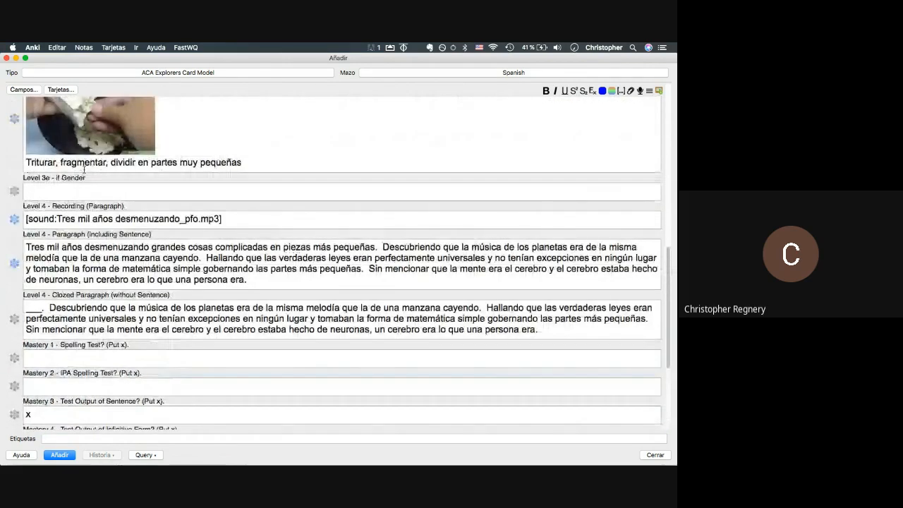
pyautogui.scroll(10, 84, 169)
pyautogui.scroll(-2, 115, 268)
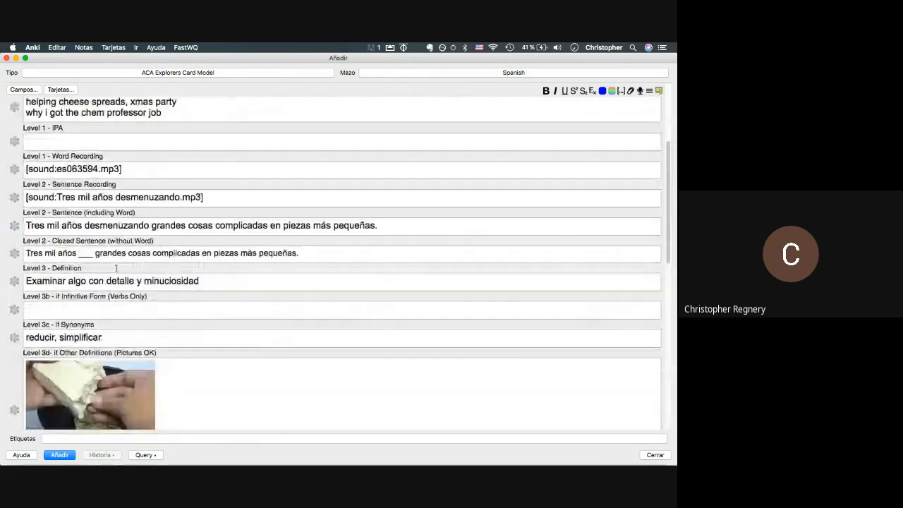
pyautogui.press('super+grave')
pyautogui.press('super+grave')
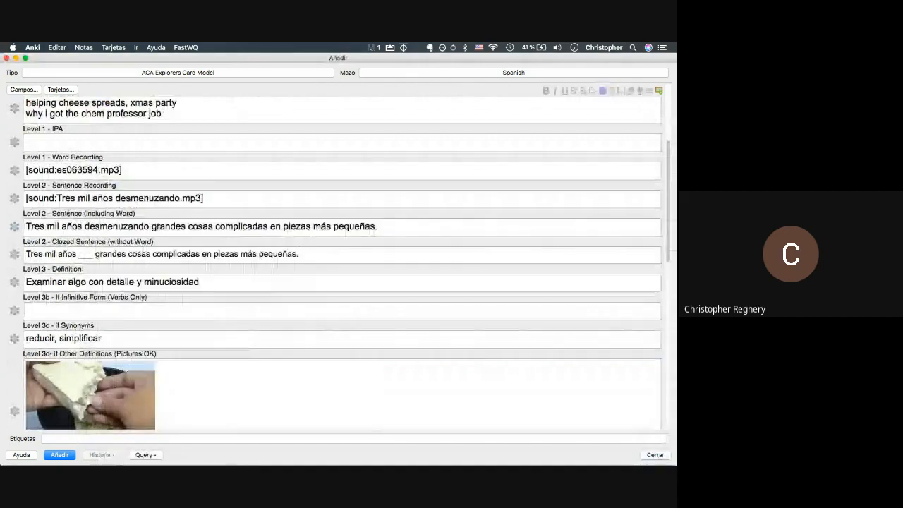
pyautogui.press('super+Tab')
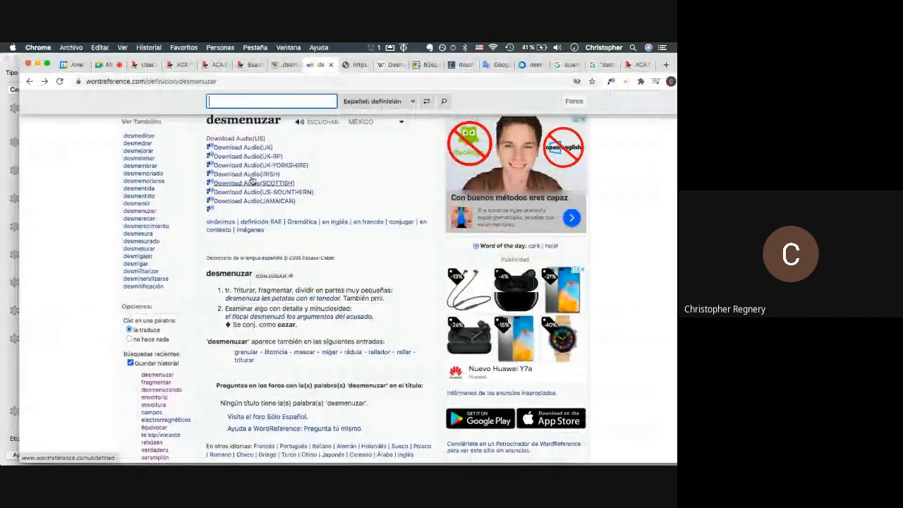
# - Run an ACA Explorers search for desmenuzando with the WordReference Forum option ticked
pyautogui.click(252, 64)
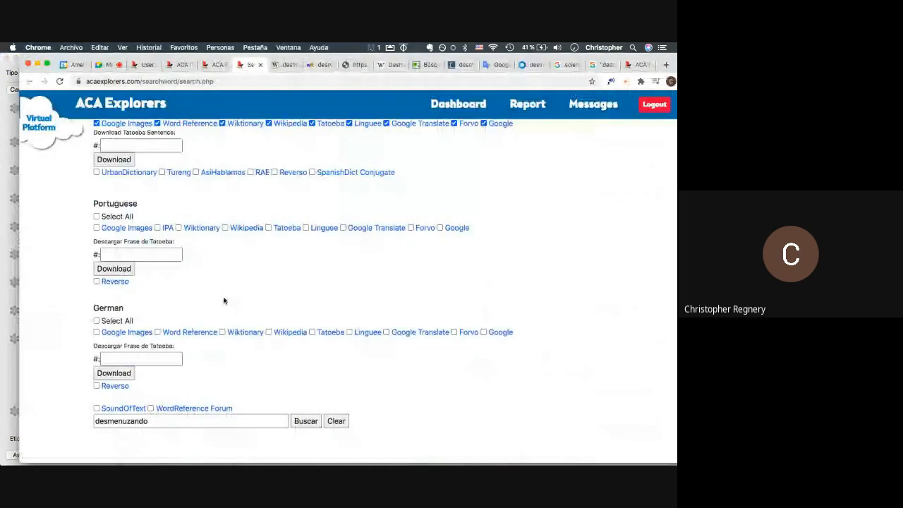
pyautogui.click(149, 410)
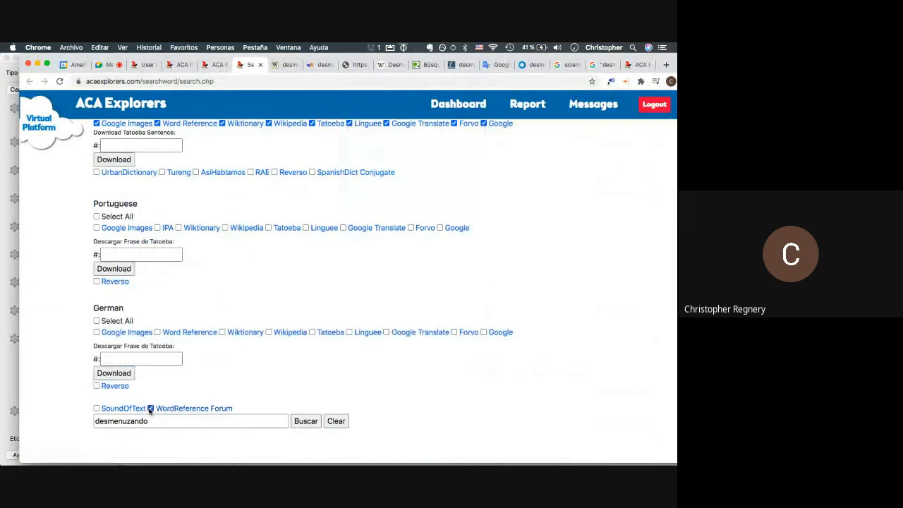
pyautogui.scroll(1, 201, 182)
pyautogui.scroll(-1, 97, 139)
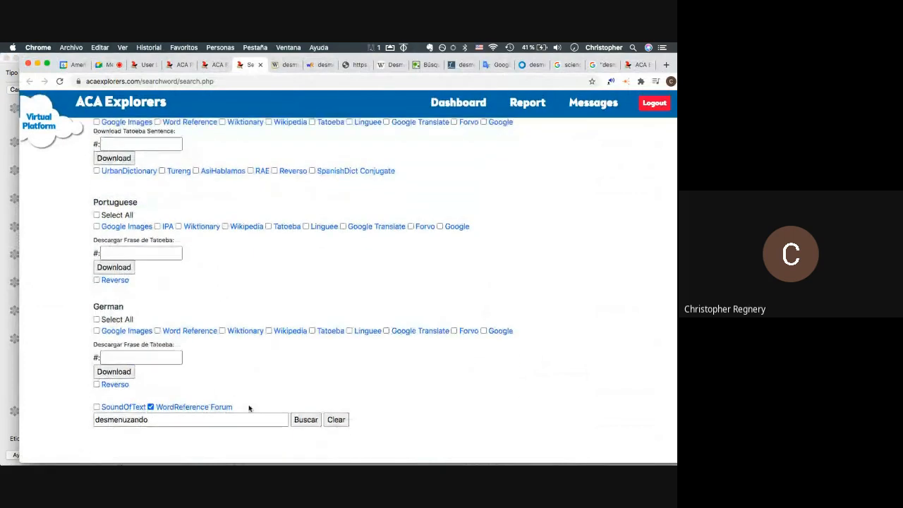
pyautogui.click(296, 420)
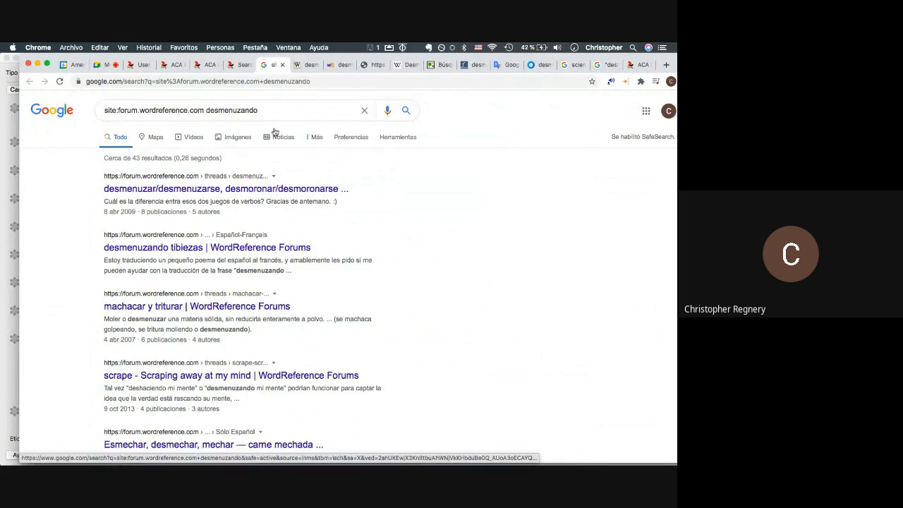
# - Review the desmenuzando note's fields and add it to the Spanish deck with Ctrl+Enter
pyautogui.press('super+Tab')
pyautogui.scroll(-5, 132, 332)
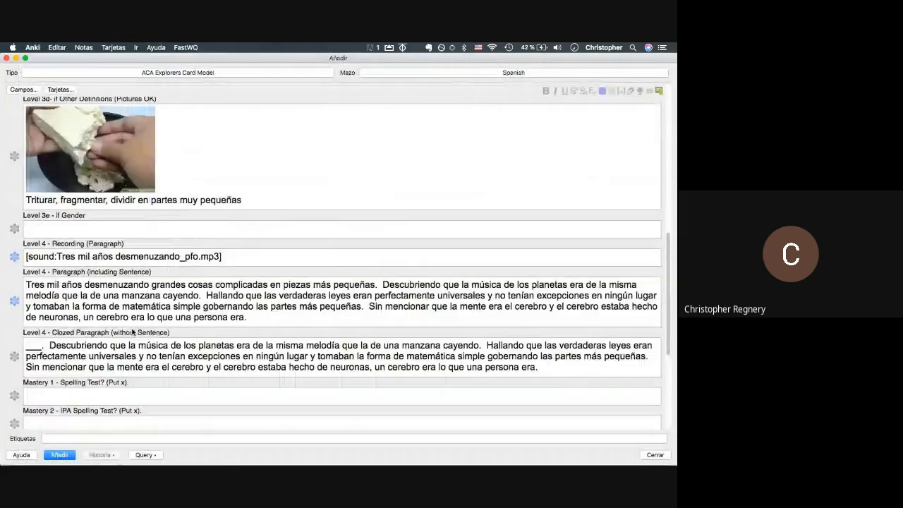
pyautogui.scroll(-5, 132, 332)
pyautogui.click(42, 418)
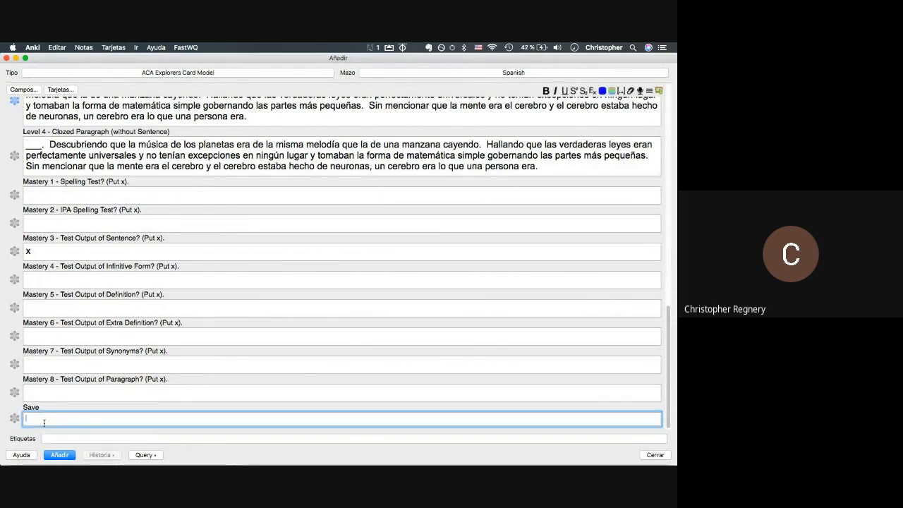
pyautogui.scroll(10, 62, 264)
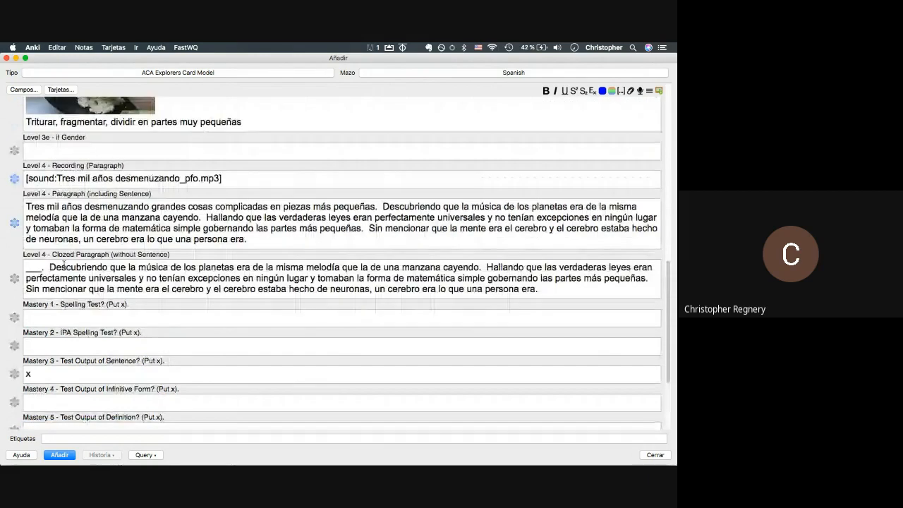
pyautogui.scroll(-10, 62, 264)
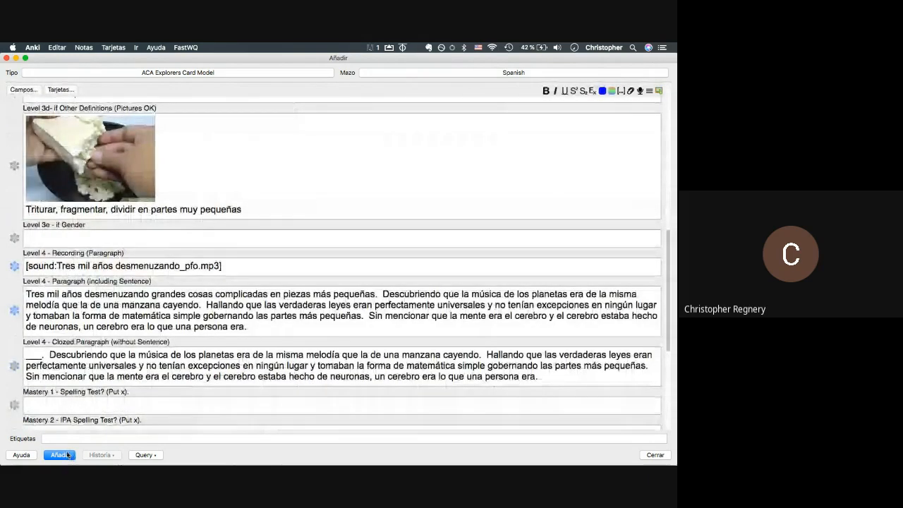
pyautogui.hotkey('ctrl', 'Return')
pyautogui.scroll(-5, 89, 242)
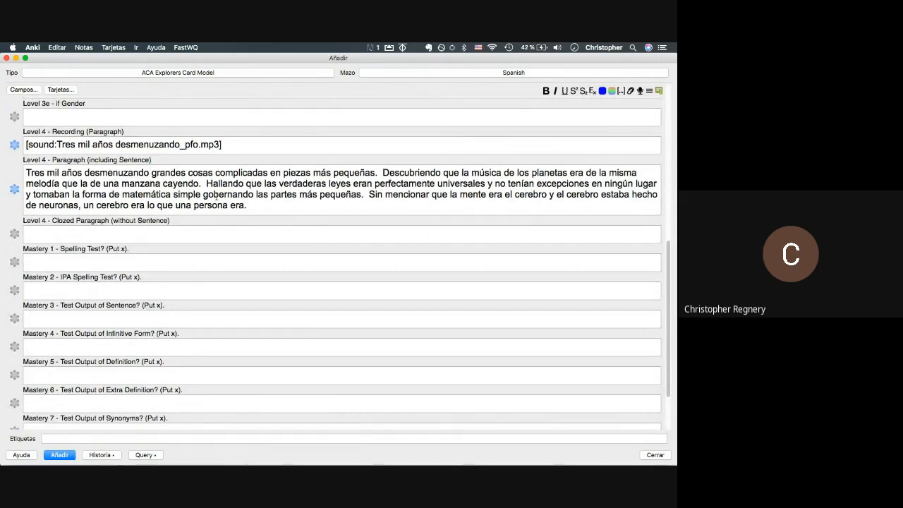
pyautogui.press('super+Tab')
# - Download the last submitted audio response from ACA Explorers and open it in Audacity
pyautogui.press('super+Tab')
pyautogui.press('super+Tab')
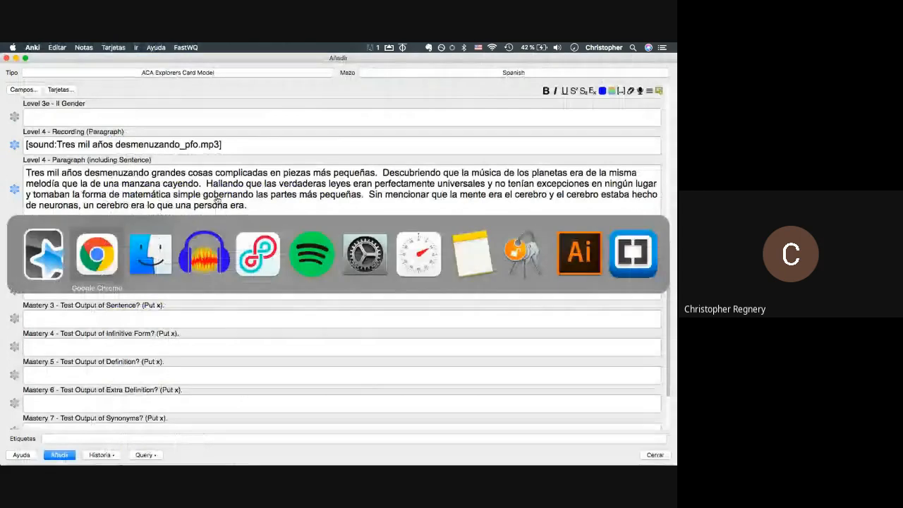
pyautogui.press('super+Tab')
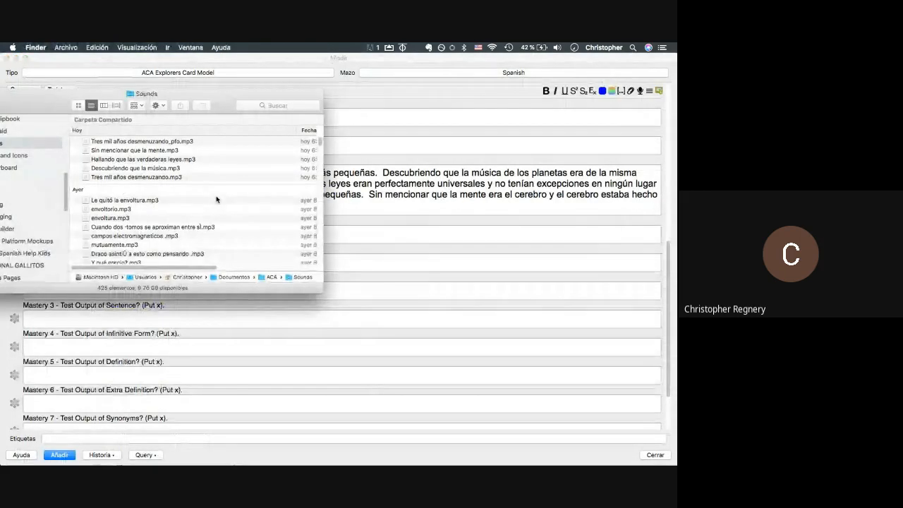
pyautogui.press('super+Tab')
pyautogui.press('super+Tab')
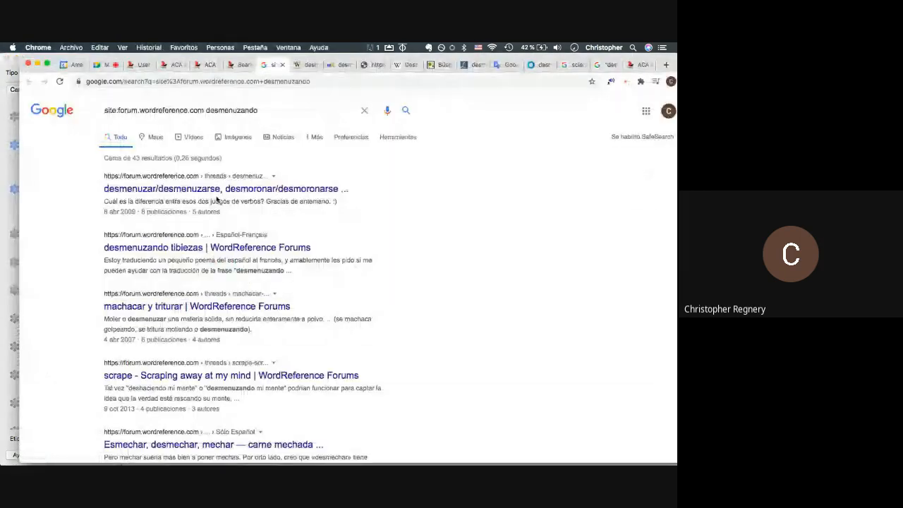
pyautogui.click(237, 67)
pyautogui.click(204, 64)
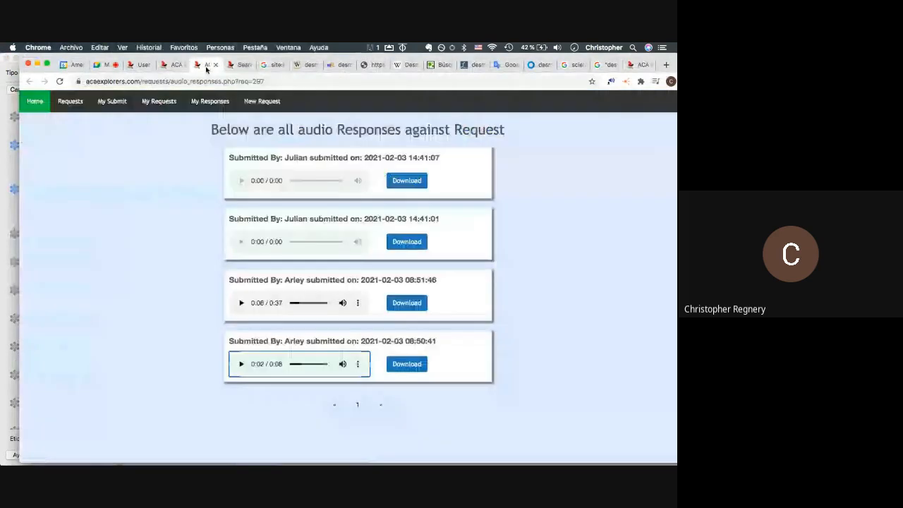
pyautogui.click(417, 368)
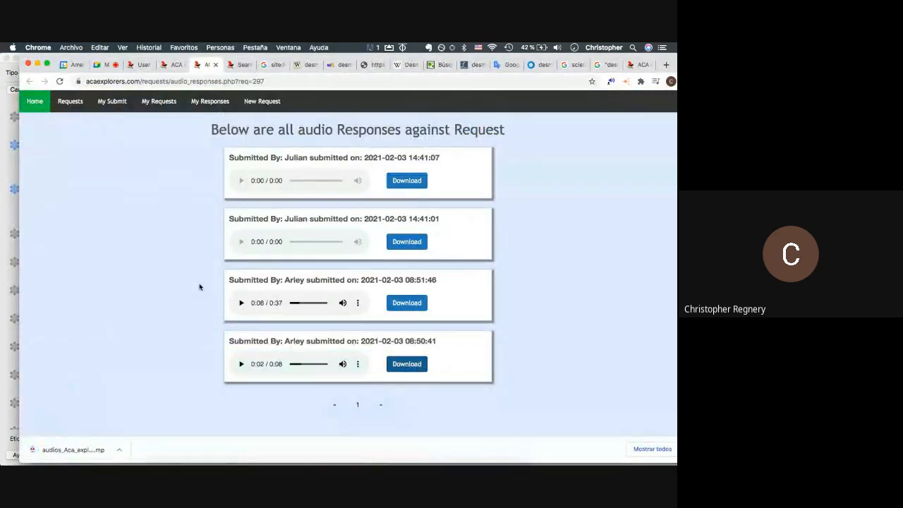
pyautogui.click(93, 449)
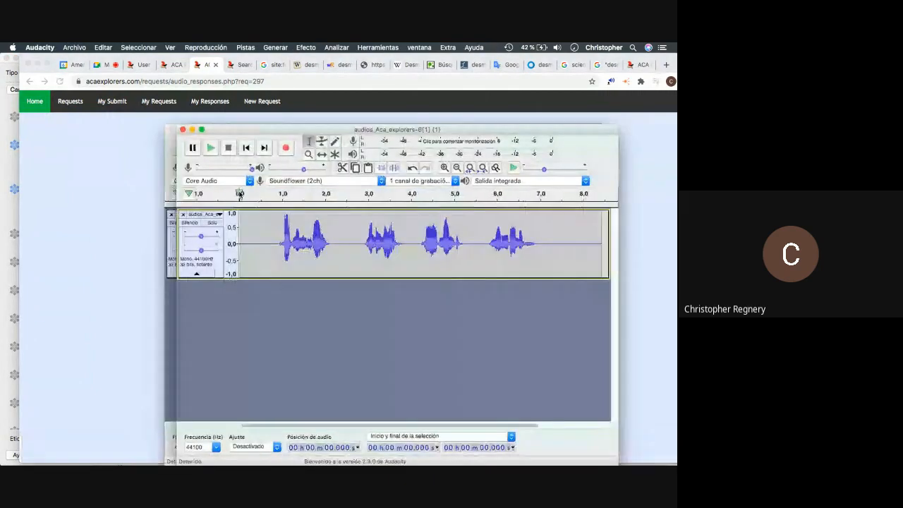
# - Export the 2.878–3.896 s selection as an MP3 named 'melodía'
pyautogui.click(275, 234)
pyautogui.press('space')
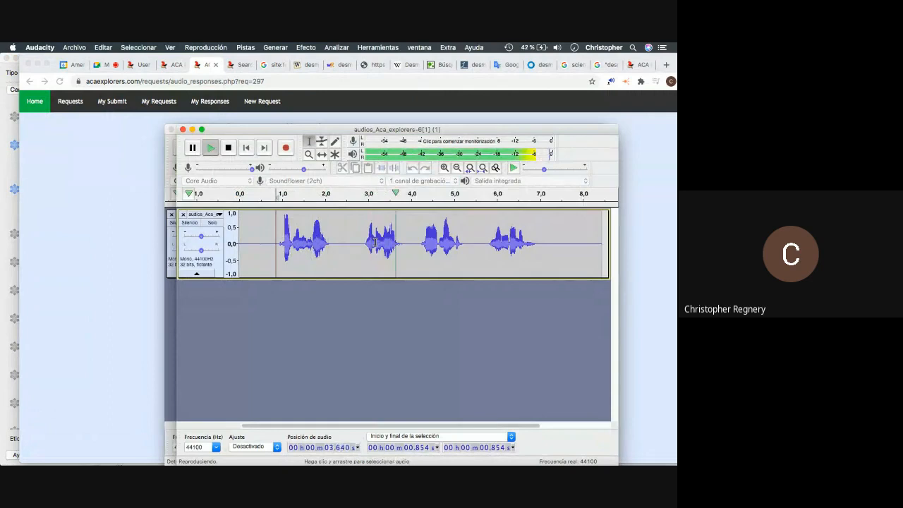
pyautogui.press('space')
pyautogui.moveTo(363, 244); pyautogui.dragTo(407, 256)
pyautogui.press('super+Tab')
pyautogui.press('super+shift+Tab')
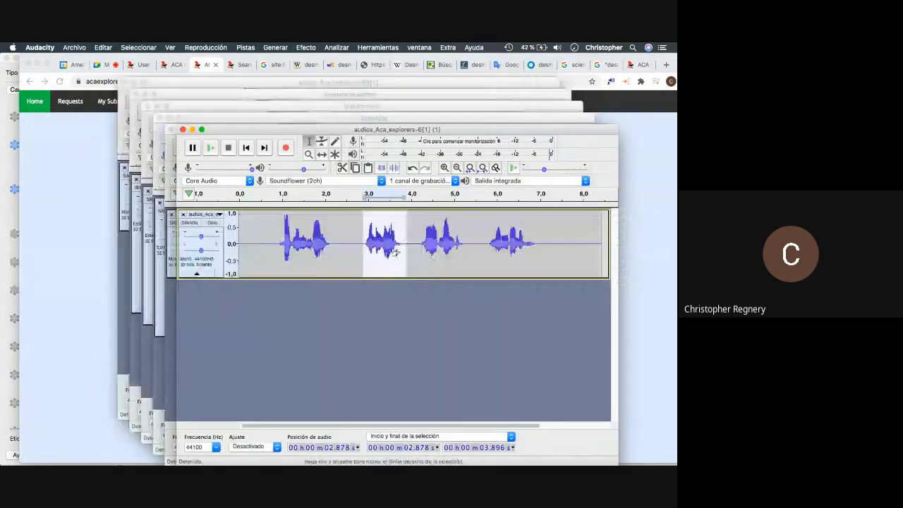
pyautogui.press('super+Tab')
pyautogui.press('super+Tab')
pyautogui.press('super+Tab')
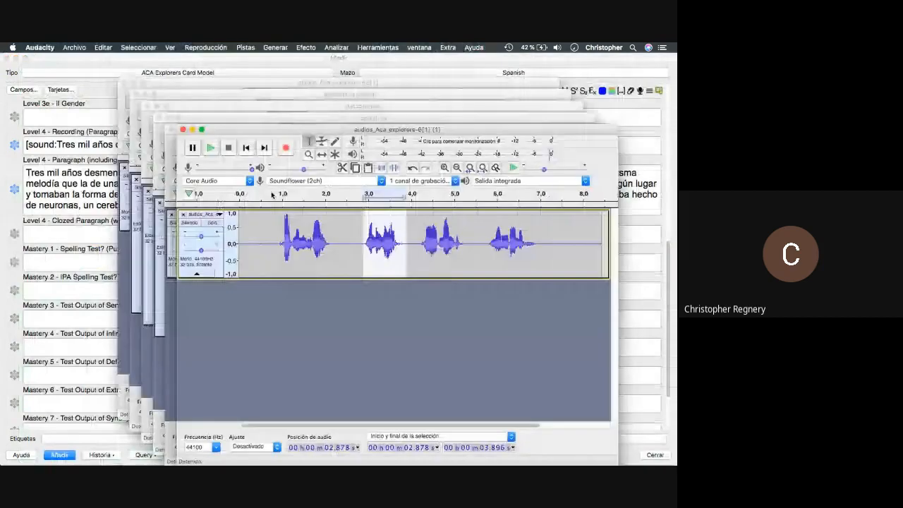
pyautogui.click(74, 48)
pyautogui.moveTo(85, 115)
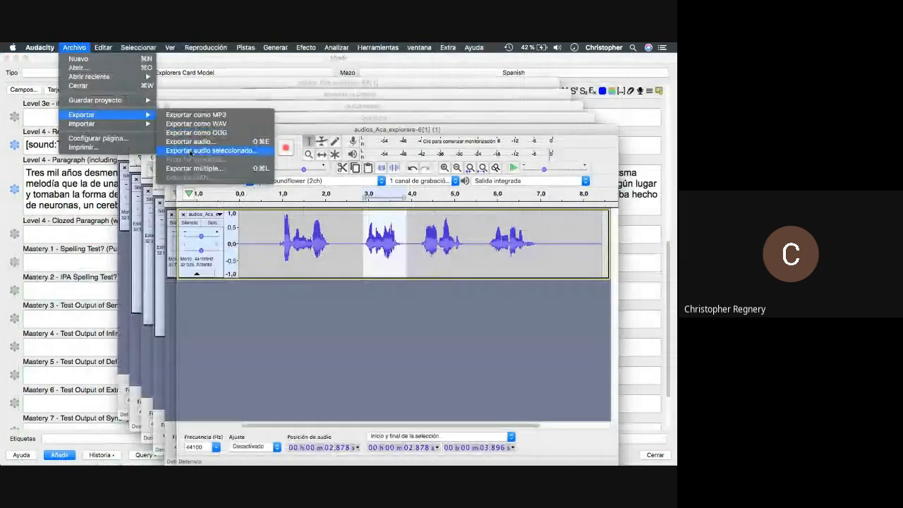
pyautogui.click(190, 151)
pyautogui.write('melodía')
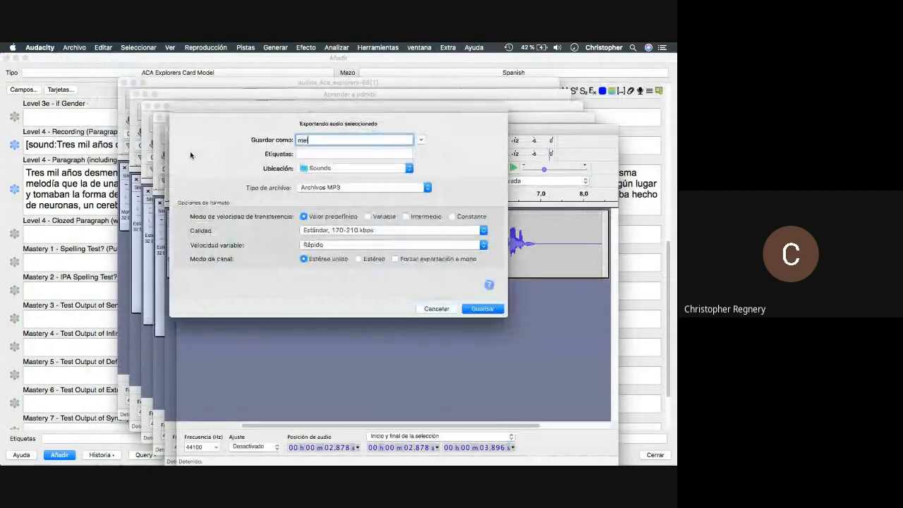
pyautogui.press('Return')
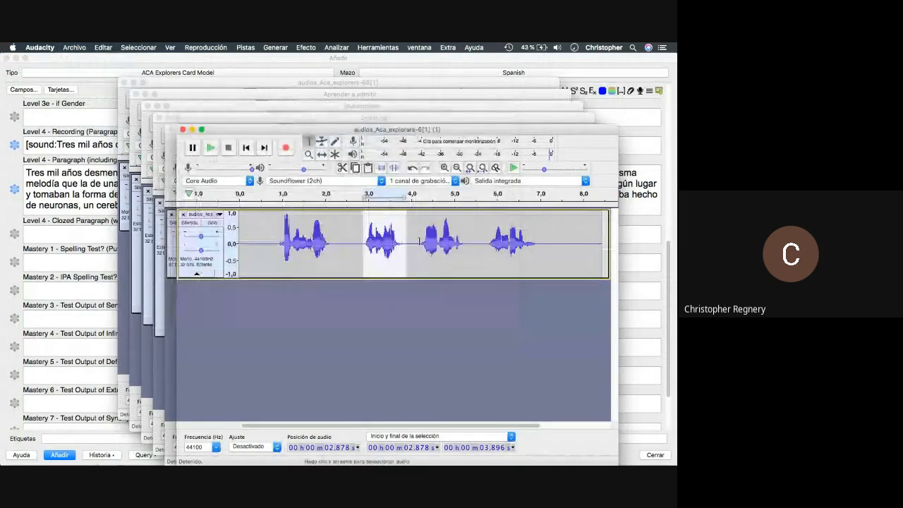
# - Play from 4.17 s and select the audio up to about 5.3 s
pyautogui.click(419, 244)
pyautogui.press('space')
pyautogui.moveTo(423, 244); pyautogui.dragTo(469, 248)
pyautogui.press('space')
pyautogui.press('super+Tab')
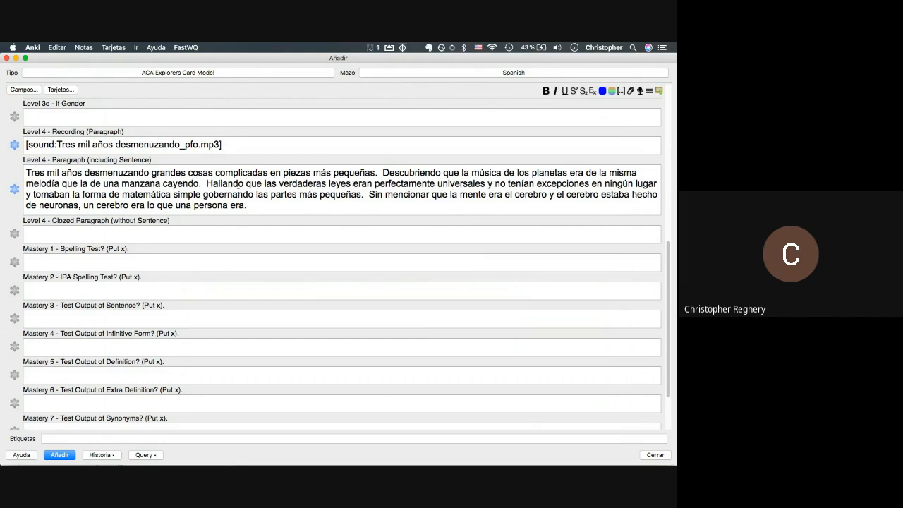
# - Bring Audacity with the downloaded paragraph recording back in front of Anki's Add window
pyautogui.scroll(10, 238, 191)
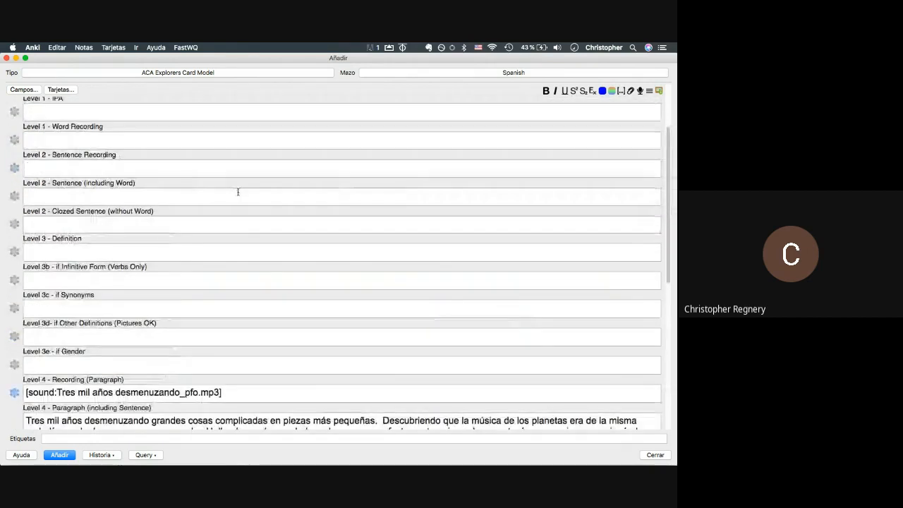
pyautogui.scroll(-6, 238, 191)
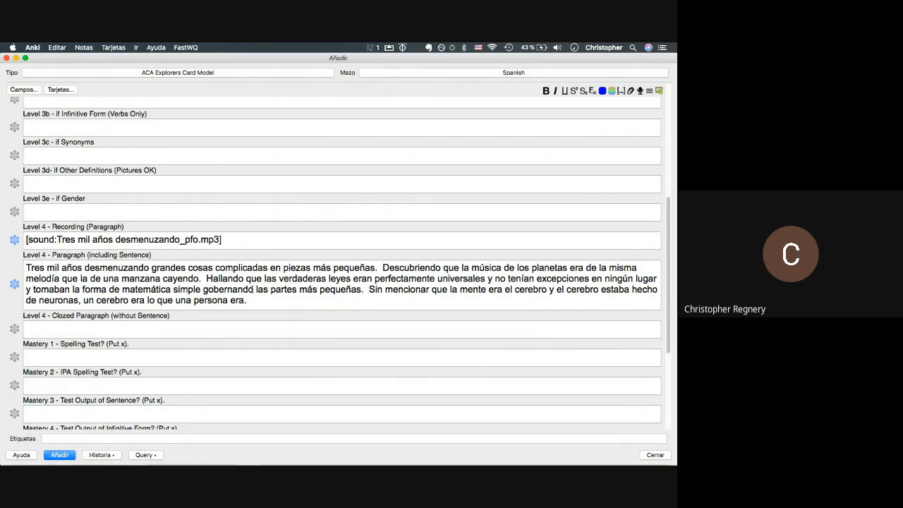
pyautogui.press('super+Tab')
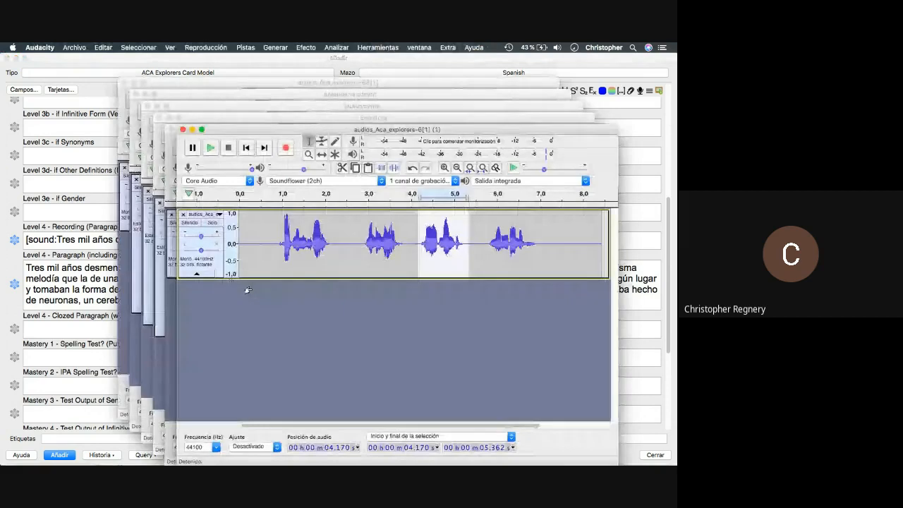
# - Export the selected 4.17–5.36 s clip as gobernando.mp3 into Sounds, then return to Anki
pyautogui.click(74, 47)
pyautogui.moveTo(141, 115)
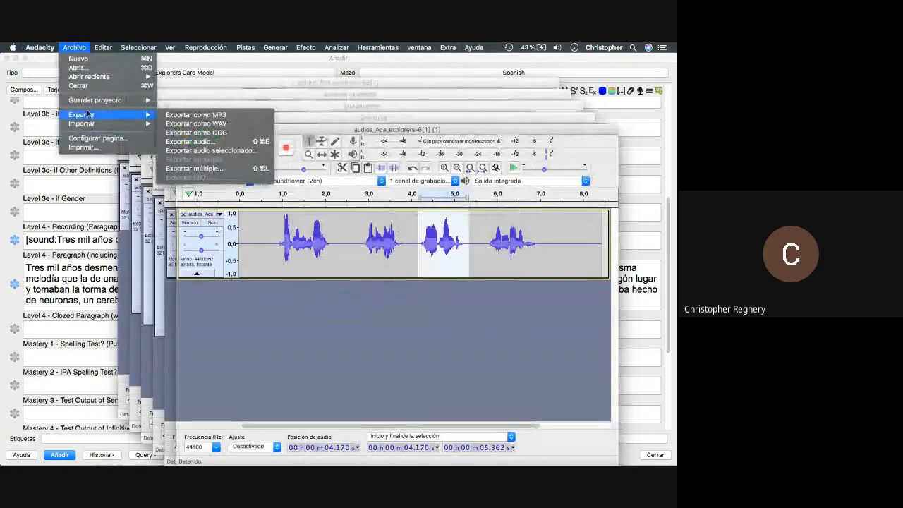
pyautogui.click(190, 151)
pyautogui.write('gobernando')
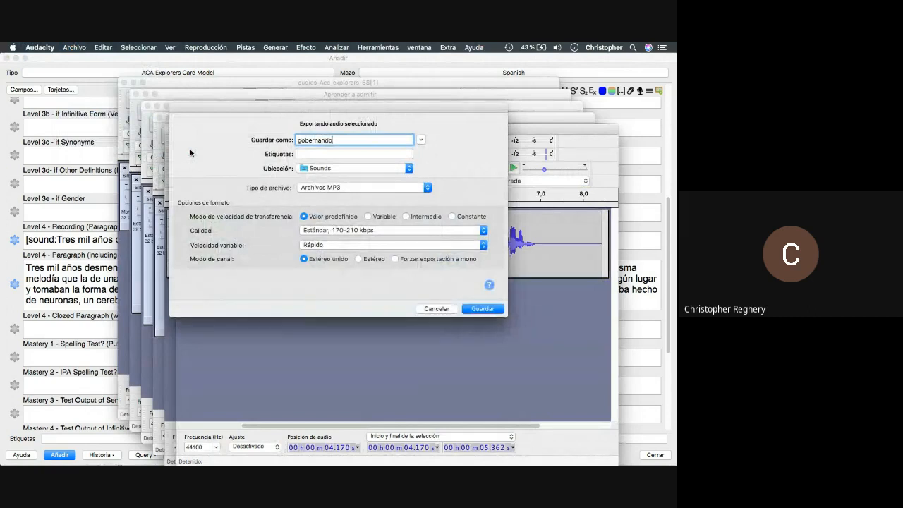
pyautogui.press('Return')
pyautogui.press('Return')
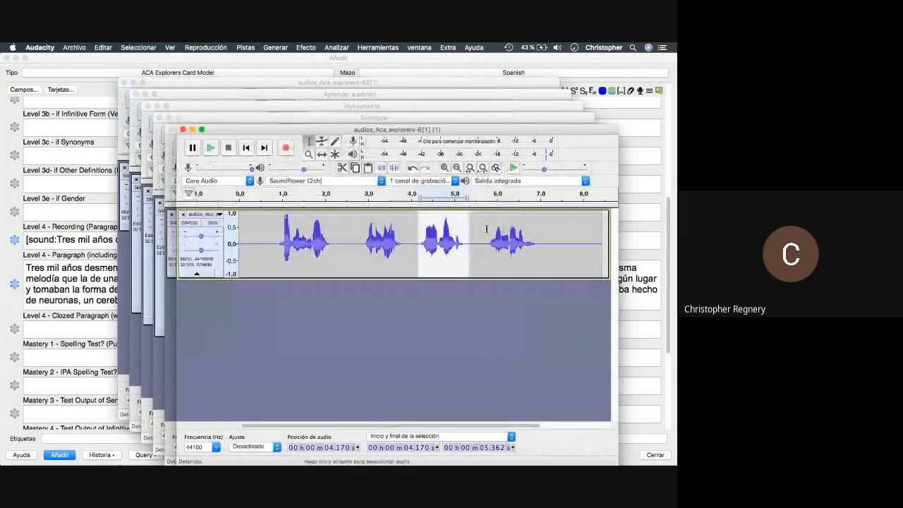
pyautogui.press('super+Tab')
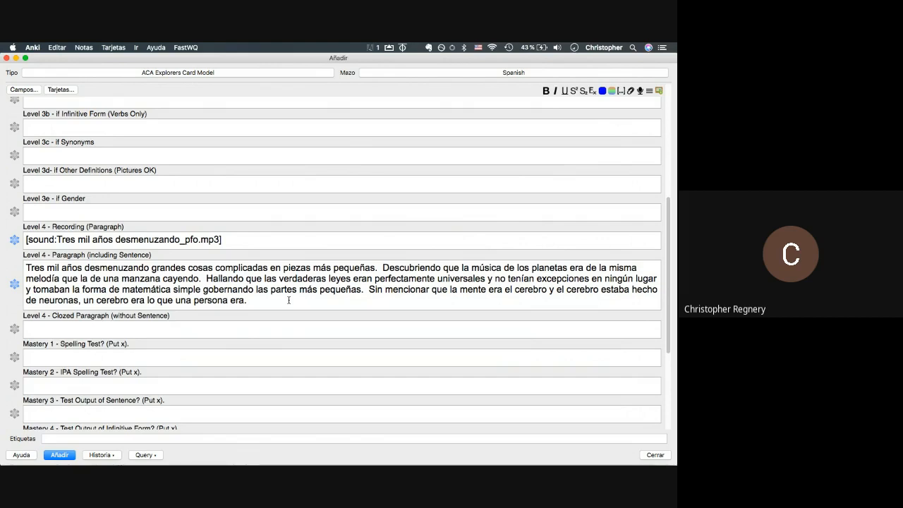
# - Check 'gobernando' in the Paragraph field, then play the recording's end in Audacity
pyautogui.moveTo(254, 290); pyautogui.dragTo(205, 292)
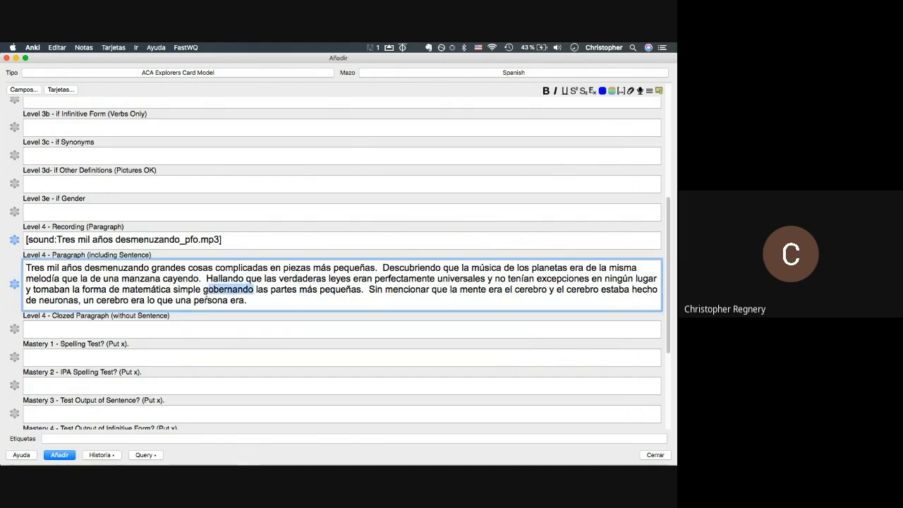
pyautogui.click(204, 291)
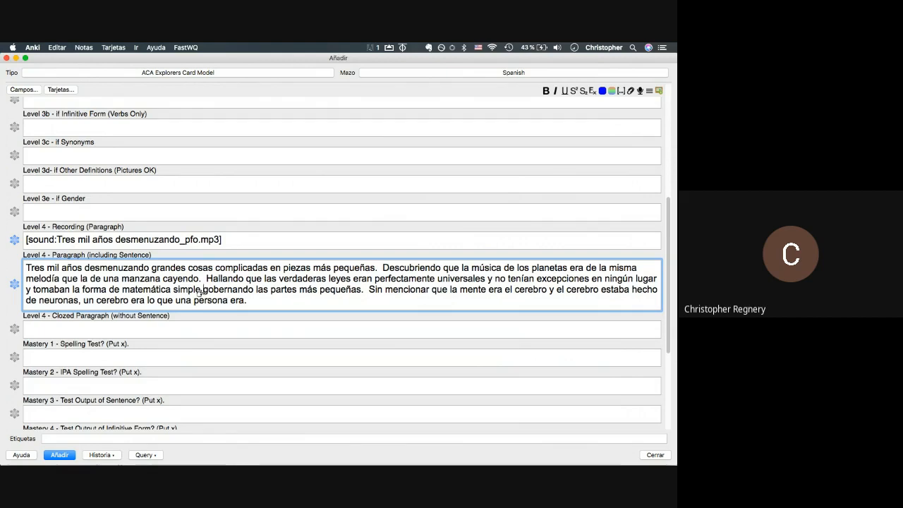
pyautogui.press('super+Tab')
pyautogui.press('space')
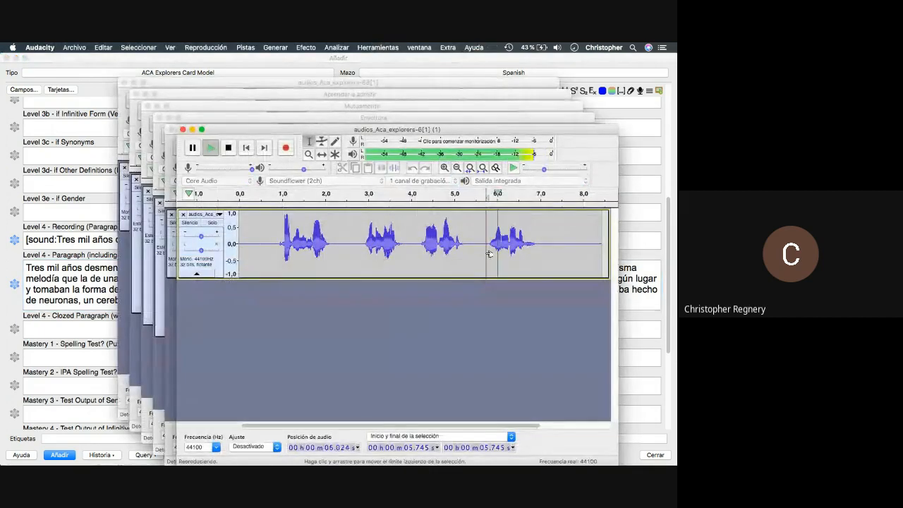
# - Export the last spoken phrase (about 5.7–7.0 s) as neuronas.mp3, accepting the metadata
pyautogui.moveTo(488, 253); pyautogui.dragTo(538, 257)
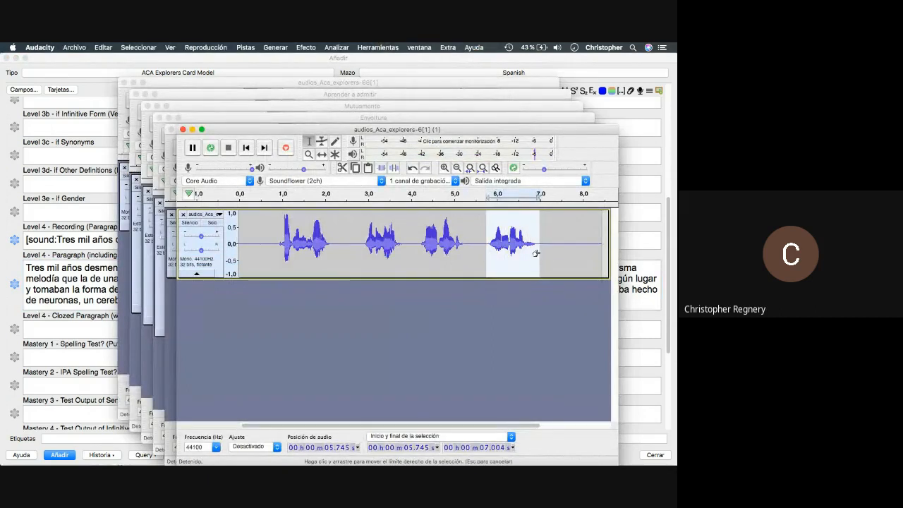
pyautogui.click(74, 47)
pyautogui.moveTo(95, 115)
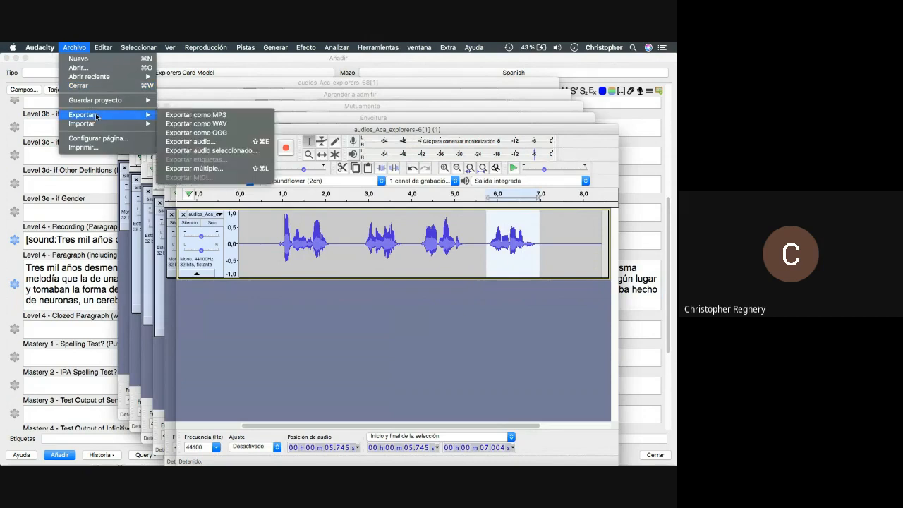
pyautogui.click(210, 152)
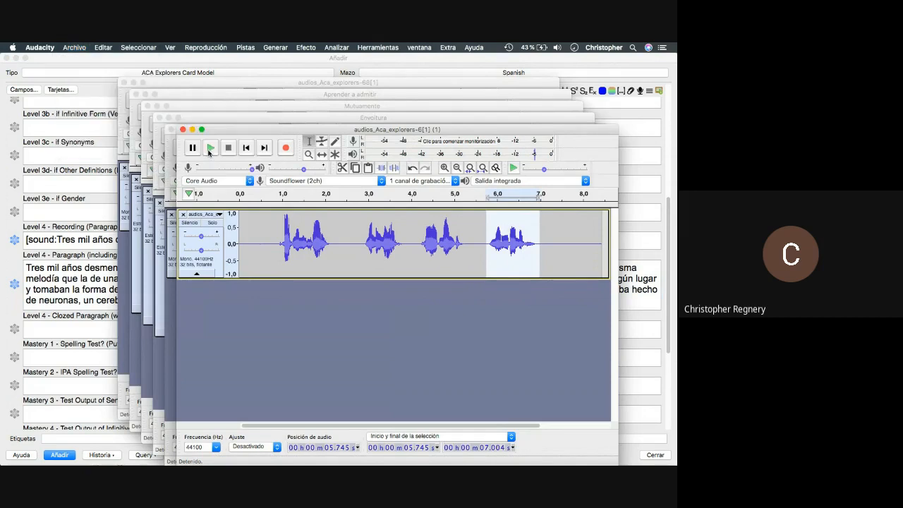
pyautogui.write('neuronas')
pyautogui.press('Return')
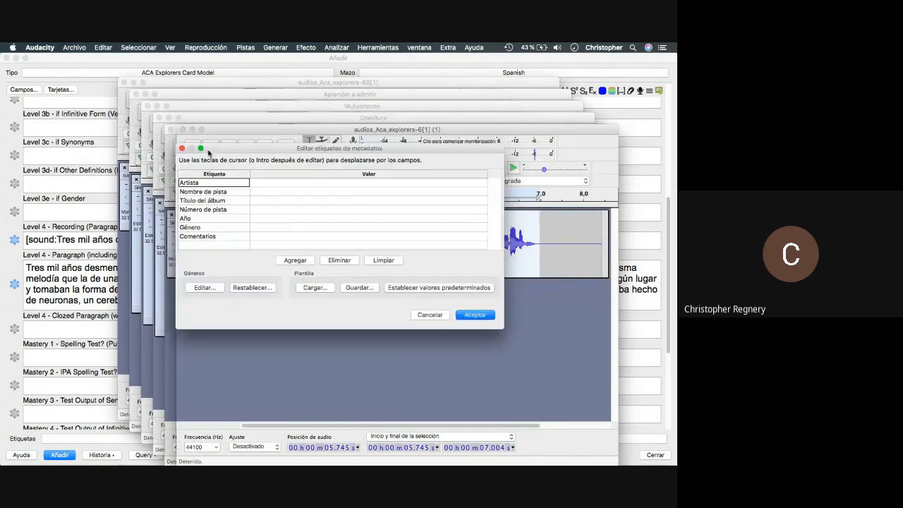
pyautogui.press('Return')
pyautogui.click(276, 251)
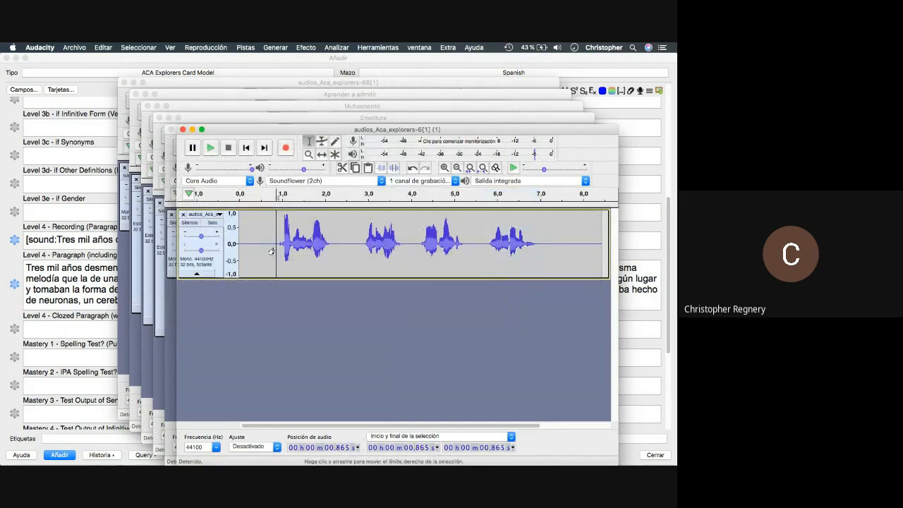
# - Set the play position near 5.77 s, check the Sounds folder, and return to Anki
pyautogui.press('super+Tab')
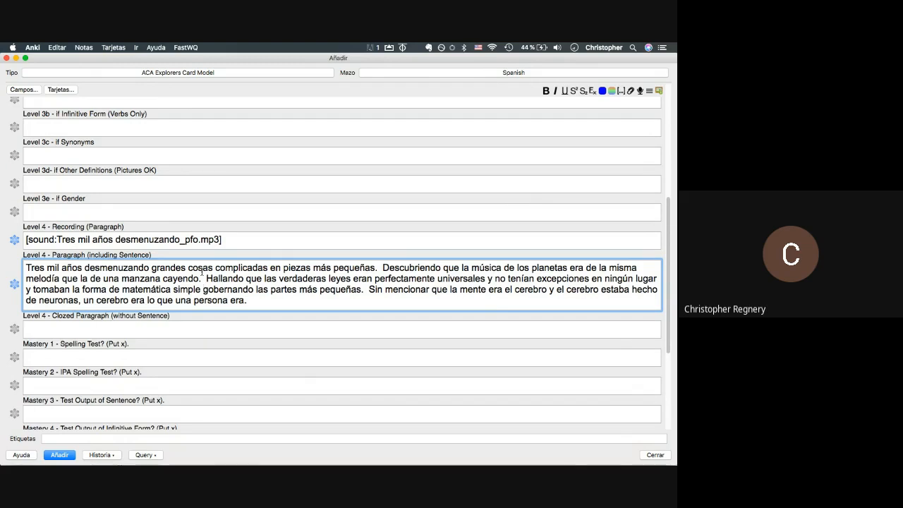
pyautogui.press('super+Tab')
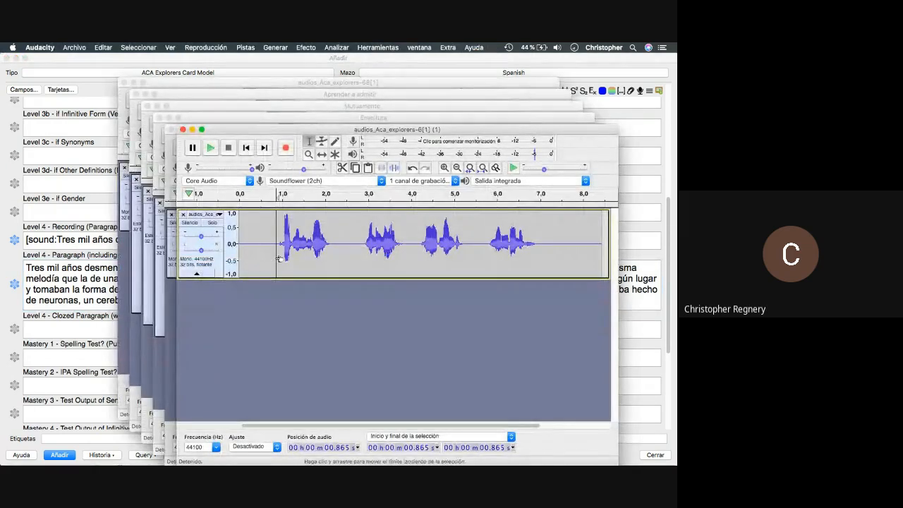
pyautogui.click(487, 249)
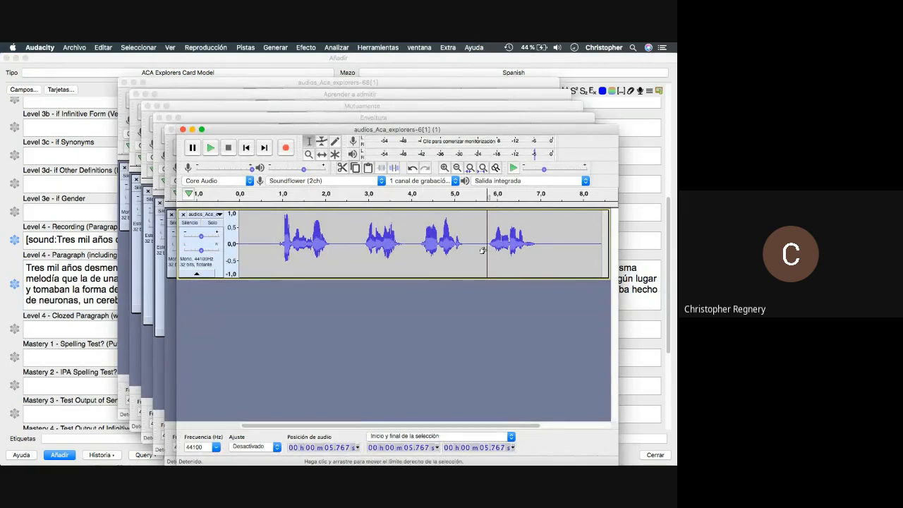
pyautogui.press('super+Tab')
pyautogui.press('super+Tab')
pyautogui.press('super+Tab')
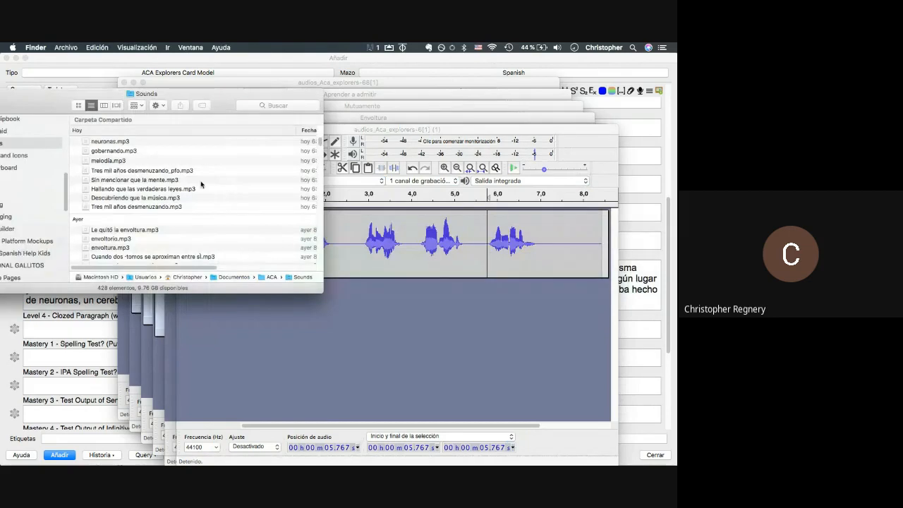
pyautogui.press('super+Tab')
pyautogui.press('super+Tab')
pyautogui.click(66, 295)
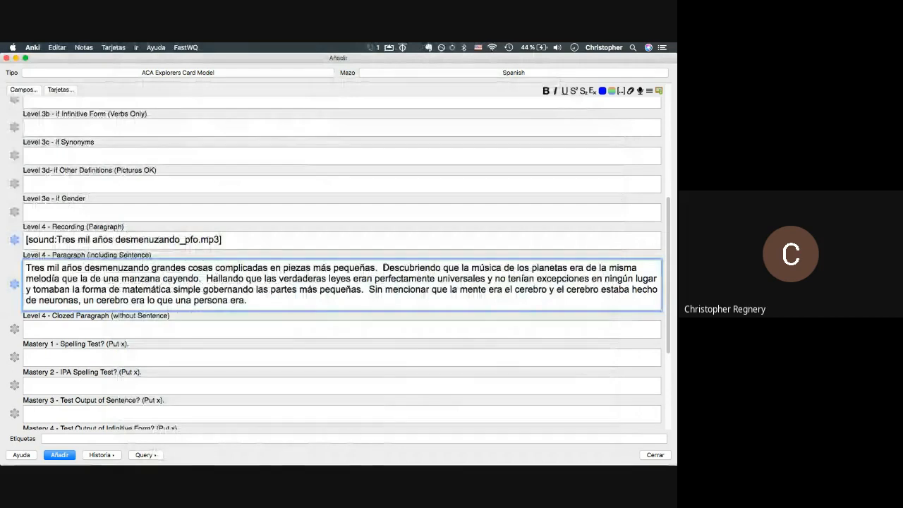
# - Copy the paragraph into Clozed Paragraph, replacing the melodía sentence with ___
pyautogui.moveTo(383, 267); pyautogui.dragTo(201, 278)
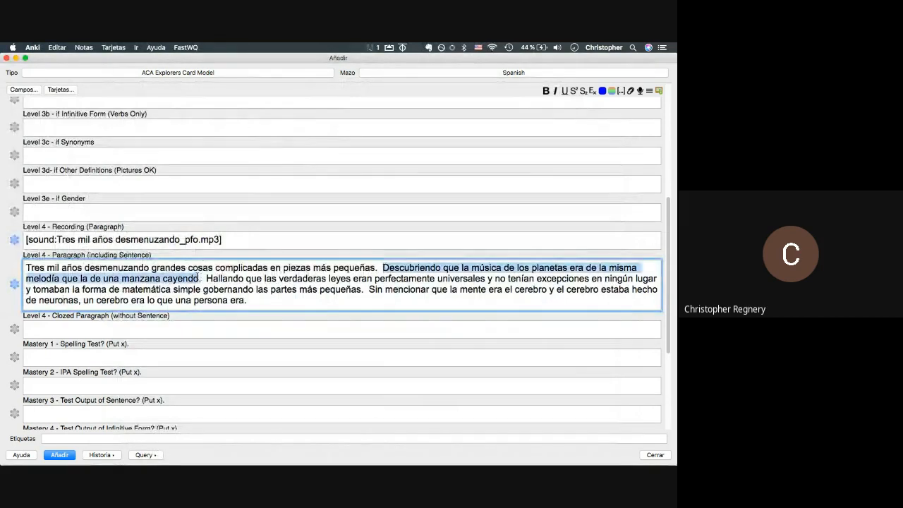
pyautogui.press('super+a')
pyautogui.press('super+c')
pyautogui.click(144, 330)
pyautogui.press('super+v')
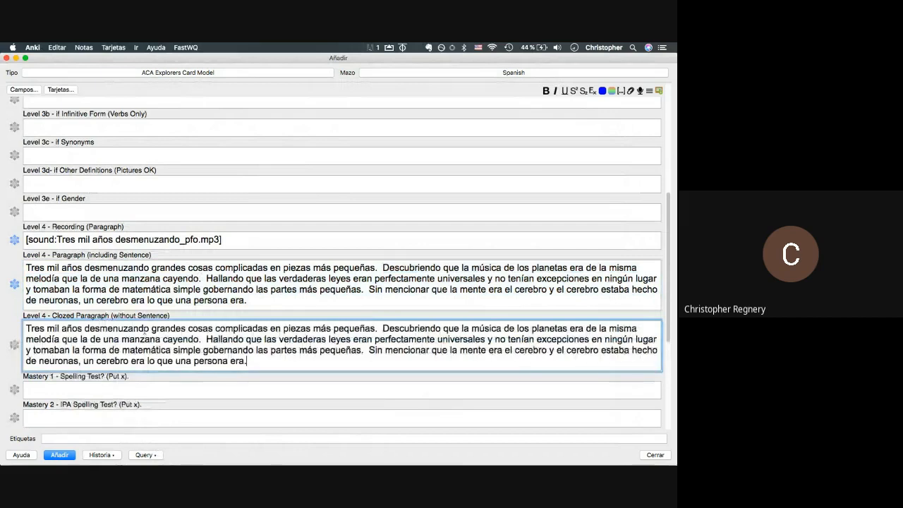
pyautogui.moveTo(382, 328); pyautogui.dragTo(201, 339)
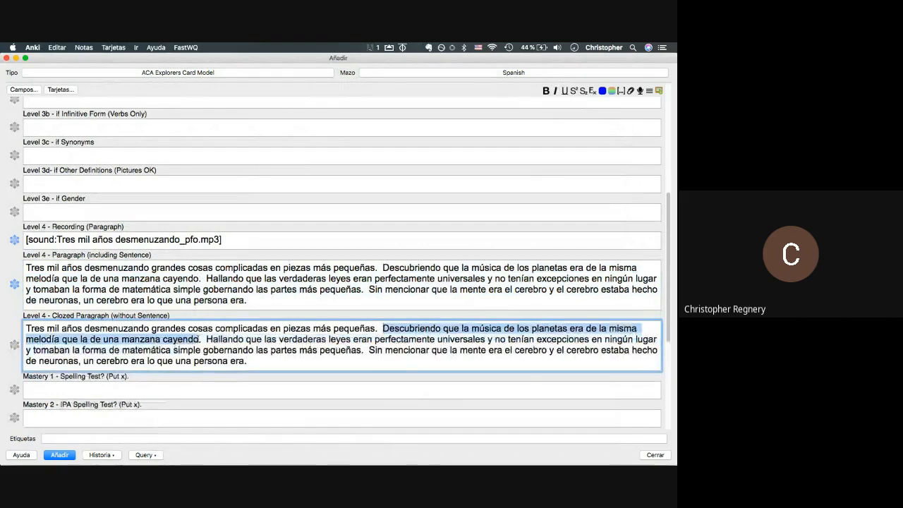
pyautogui.press('BackSpace')
pyautogui.write('____.  Halla')
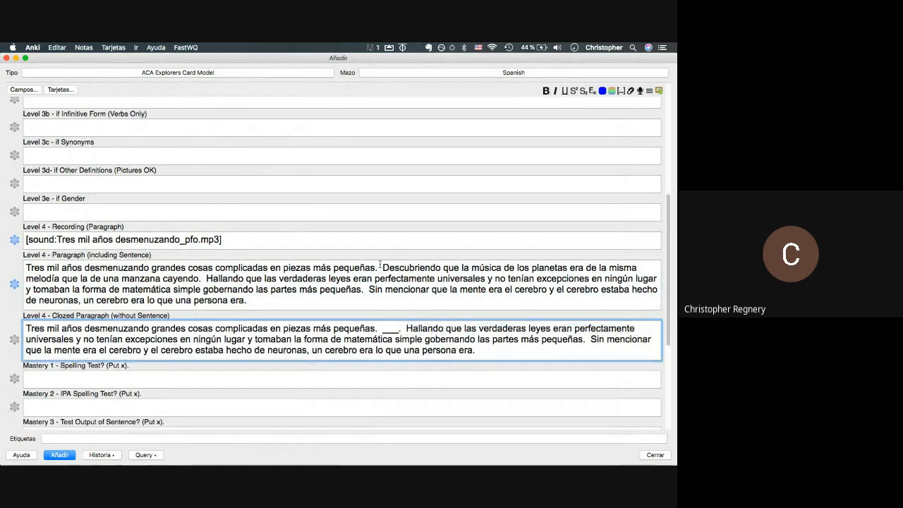
pyautogui.click(381, 267)
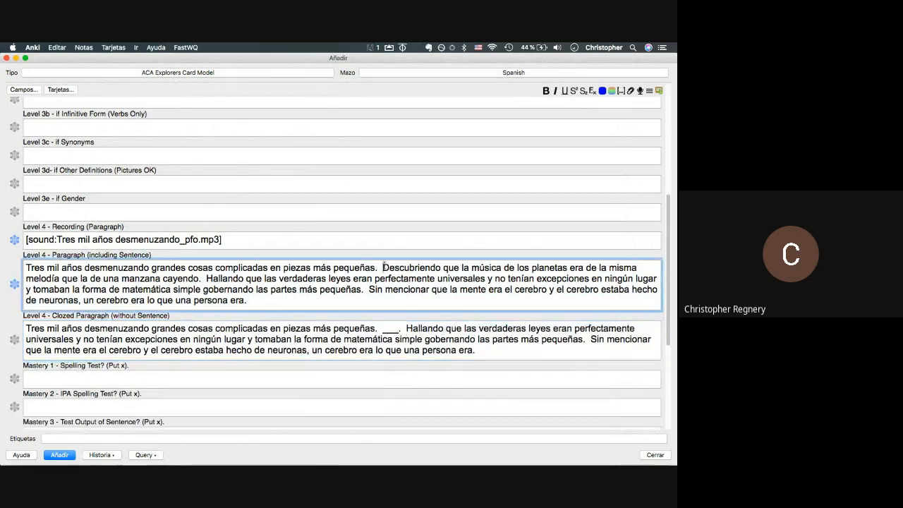
# - Paste the sentence into Level 2 Sentence and add 'Descubriendo que la música.mp3' as its audio
pyautogui.scroll(5, 382, 264)
pyautogui.click(96, 209)
pyautogui.press('super+v')
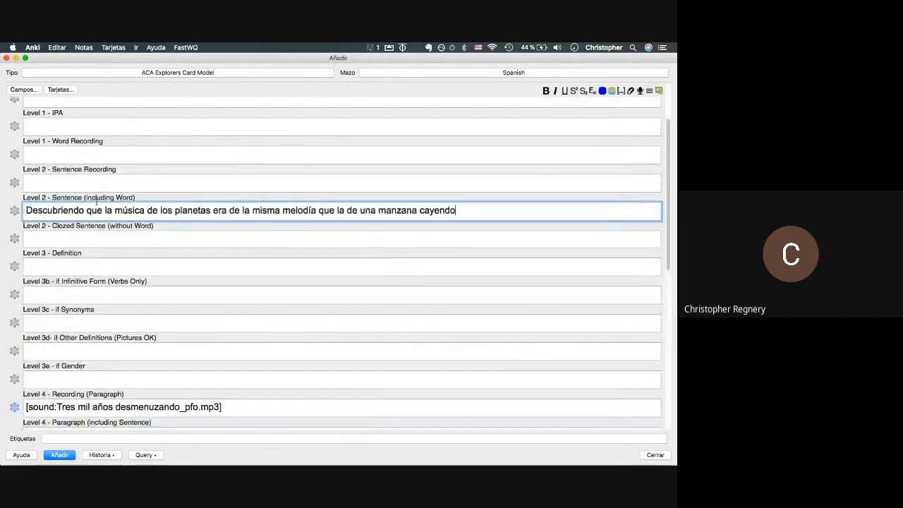
pyautogui.press('super+Tab')
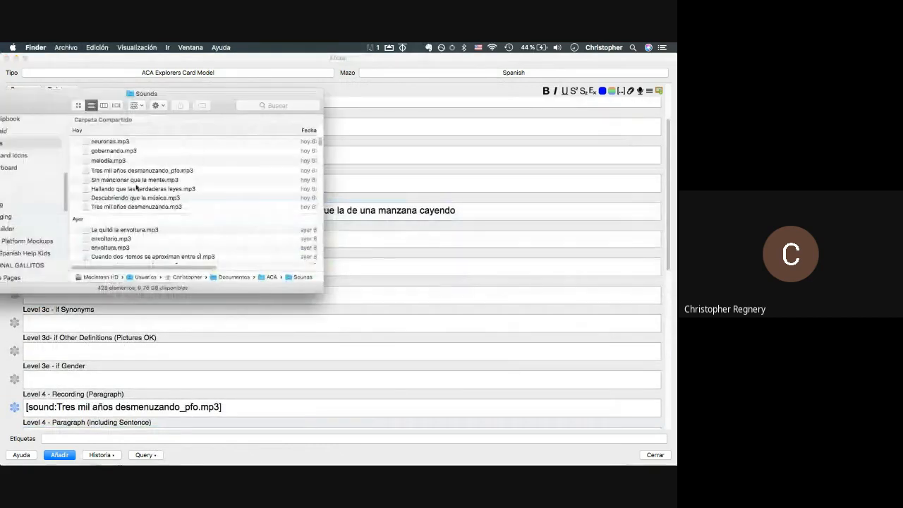
pyautogui.moveTo(125, 199); pyautogui.dragTo(117, 182)
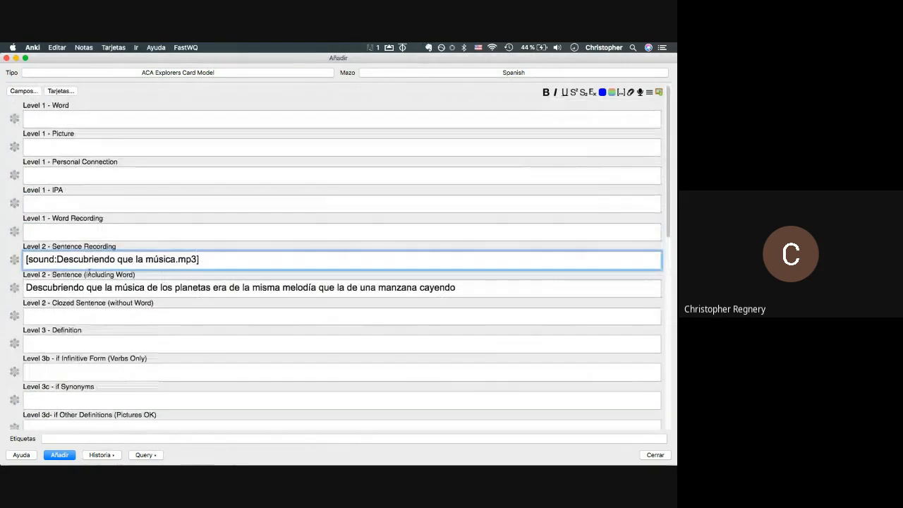
# - Copy the sentence into Clozed Sentence with melodía replaced by ___
pyautogui.tripleClick(89, 288)
pyautogui.press('super+c')
pyautogui.click(92, 315)
pyautogui.press('super+v')
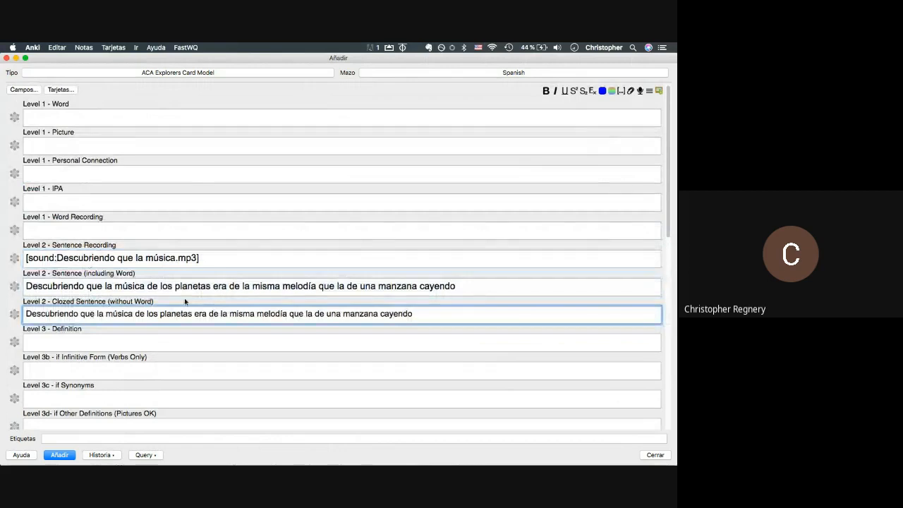
pyautogui.moveTo(287, 314); pyautogui.dragTo(257, 315)
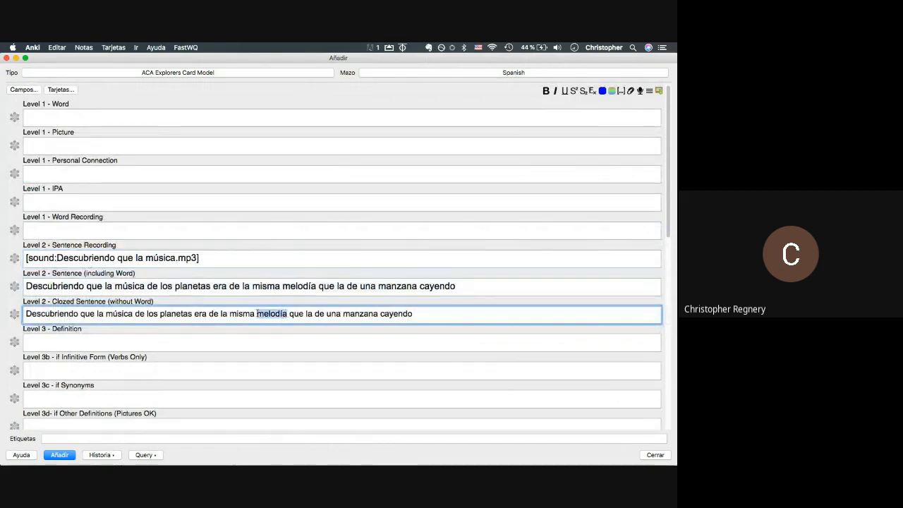
pyautogui.write('___')
pyautogui.click(92, 113)
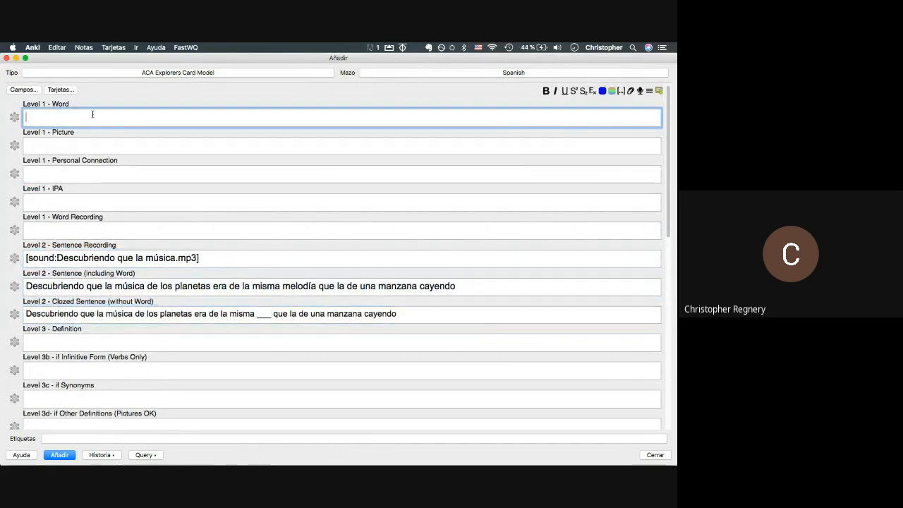
# - Paste melodía into the Level 1 Word field and add melodía.mp3 as its recording
pyautogui.press('super+v')
pyautogui.press('super+Tab')
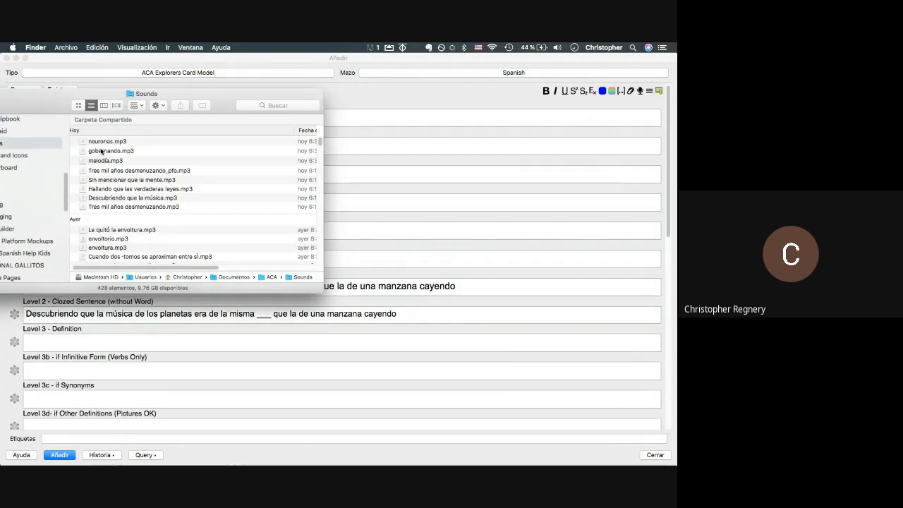
pyautogui.press('super+Tab')
pyautogui.moveTo(103, 161); pyautogui.dragTo(69, 230)
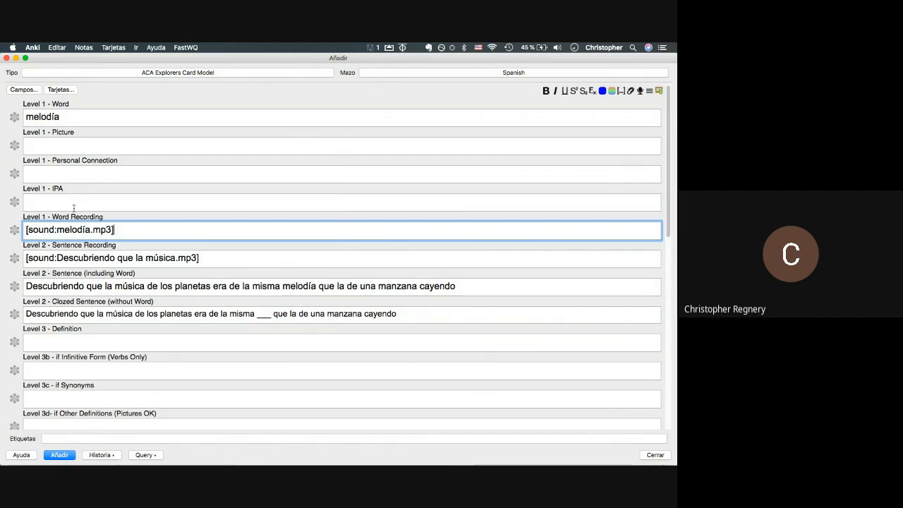
# - Put an x in the Mastery 1 Spelling Test field
pyautogui.scroll(-10, 70, 226)
pyautogui.scroll(-4, 73, 205)
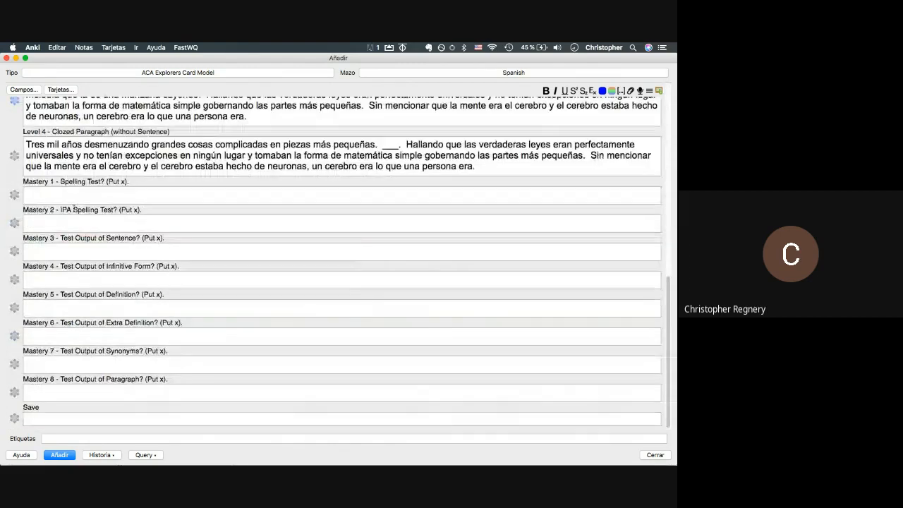
pyautogui.click(65, 197)
pyautogui.write('x')
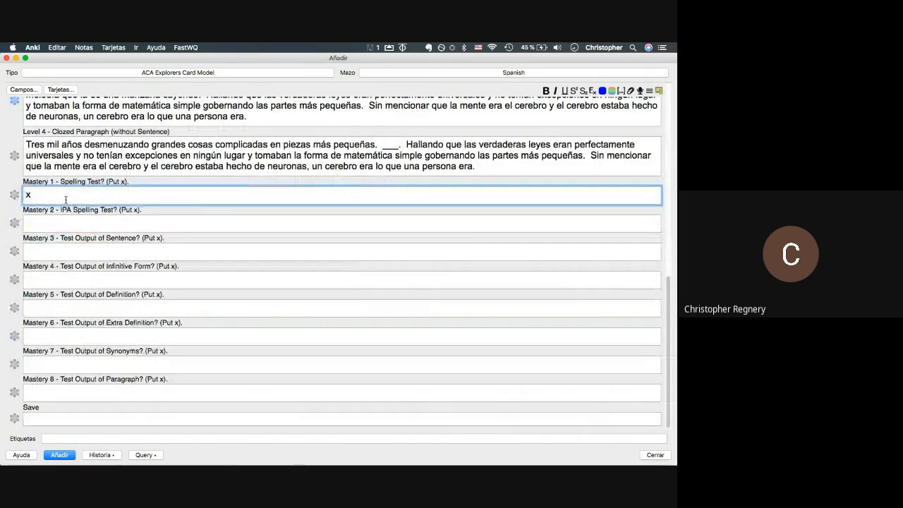
pyautogui.scroll(14, 66, 200)
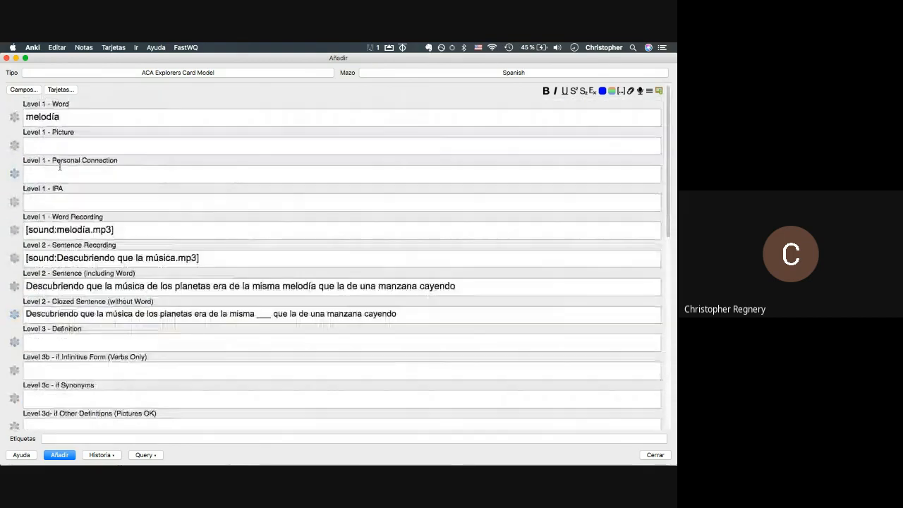
# - Look over the note's fields, then select melodía in the Level 1 Word field
pyautogui.tripleClick(56, 217)
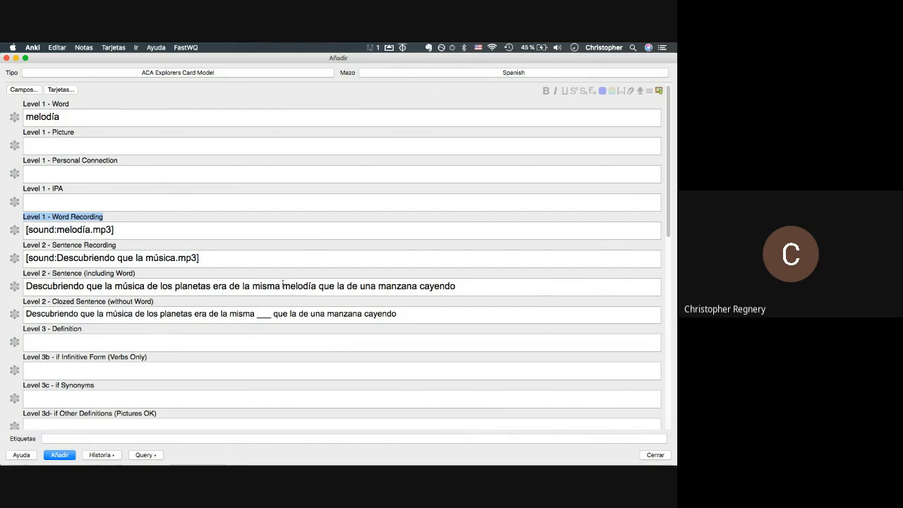
pyautogui.scroll(-5, 282, 282)
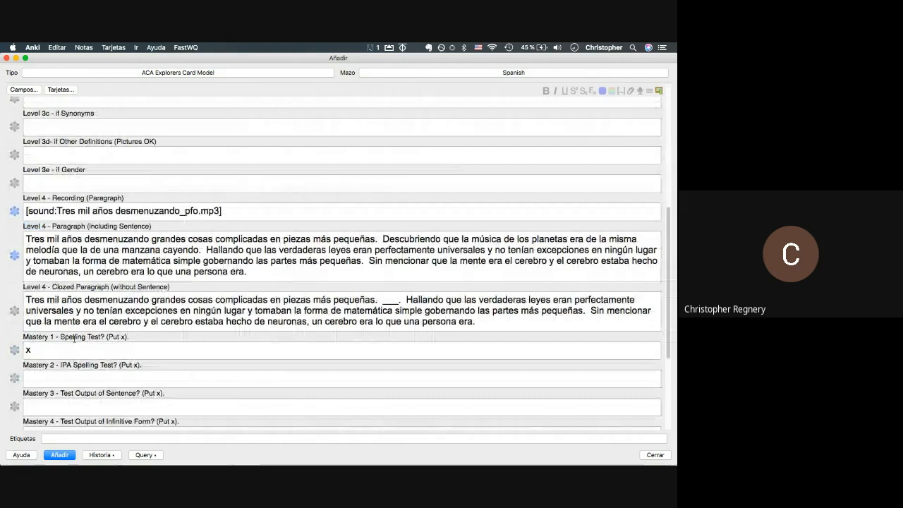
pyautogui.scroll(2, 74, 338)
pyautogui.scroll(-2, 76, 339)
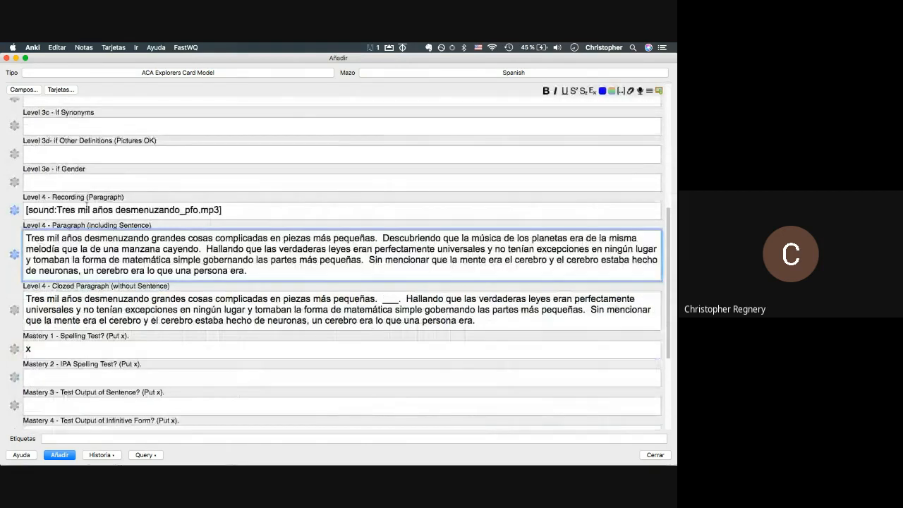
pyautogui.scroll(8, 77, 296)
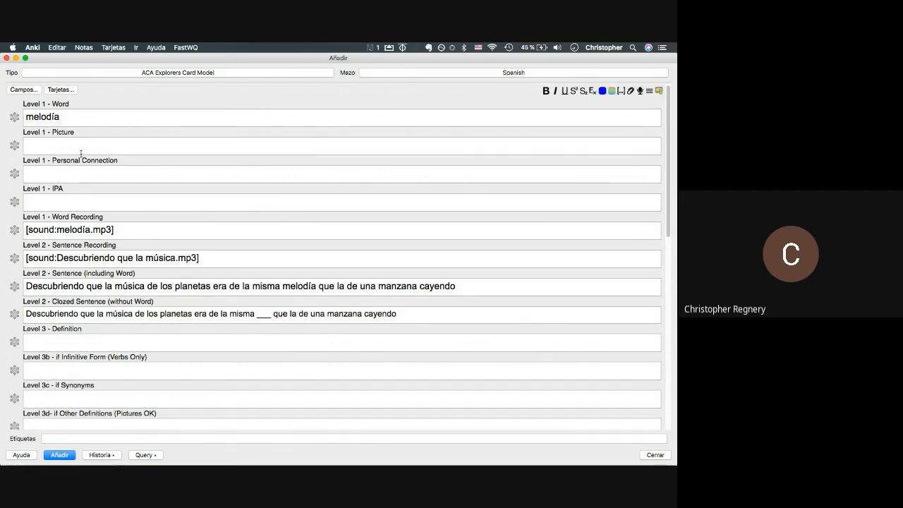
pyautogui.scroll(-10, 81, 153)
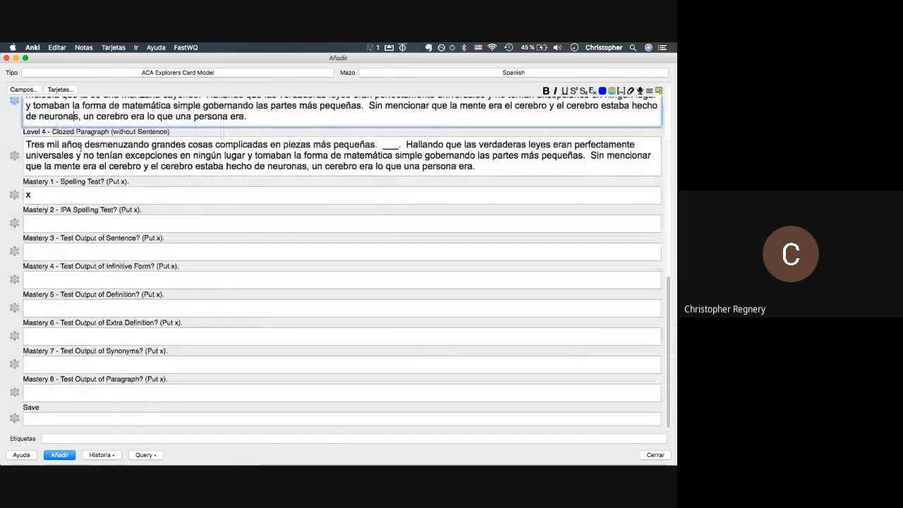
pyautogui.click(86, 220)
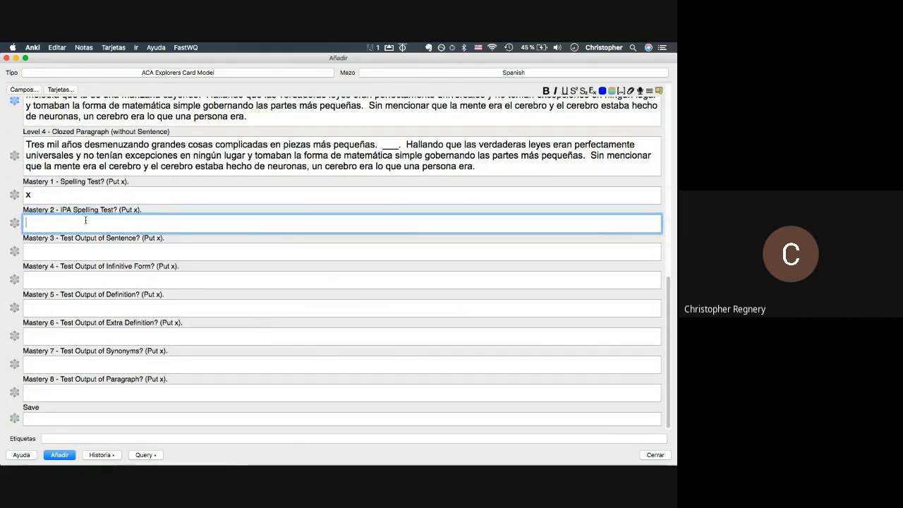
pyautogui.scroll(10, 86, 220)
pyautogui.scroll(5, 86, 223)
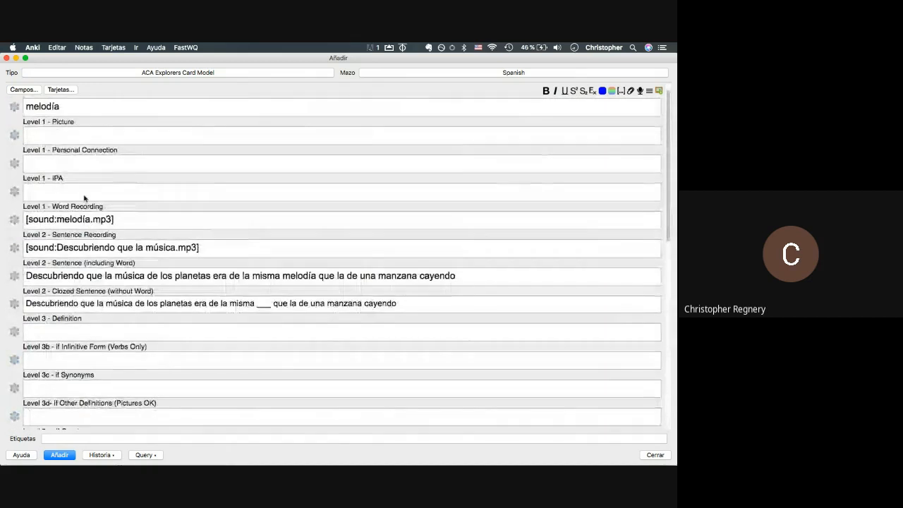
pyautogui.moveTo(77, 107); pyautogui.dragTo(22, 98)
# - Search all first-section ACA Explorers sites for melodía instead of desmenuzando, then return to Anki
pyautogui.press('super+Tab')
pyautogui.press('super+Tab')
pyautogui.press('super+Tab')
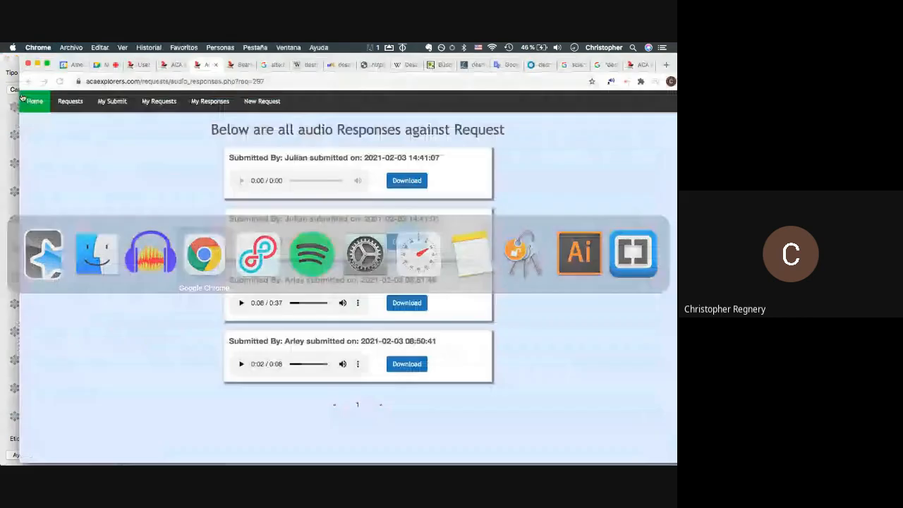
pyautogui.click(239, 70)
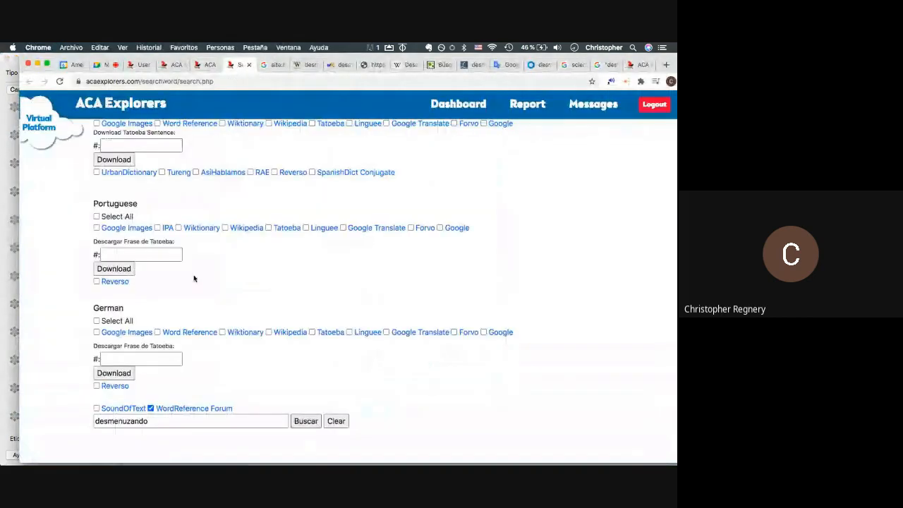
pyautogui.scroll(2, 120, 170)
pyautogui.click(97, 127)
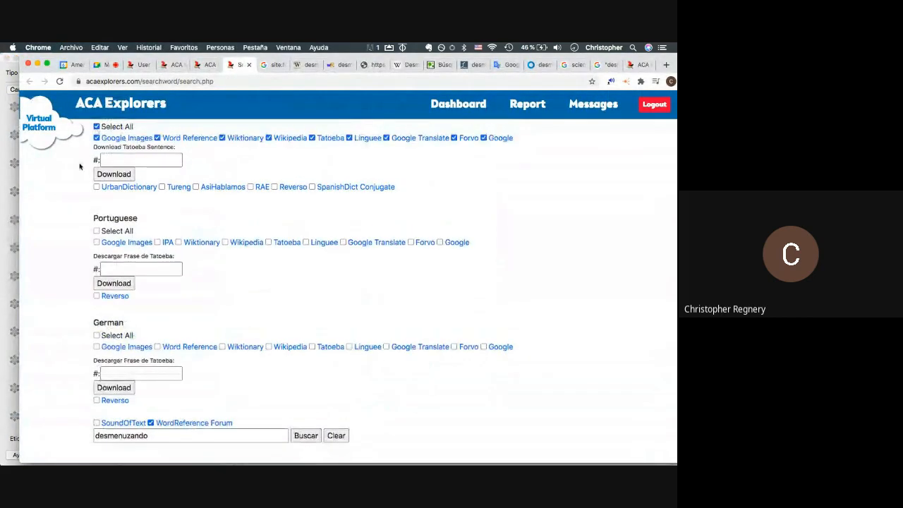
pyautogui.scroll(-2, 106, 226)
pyautogui.doubleClick(171, 424)
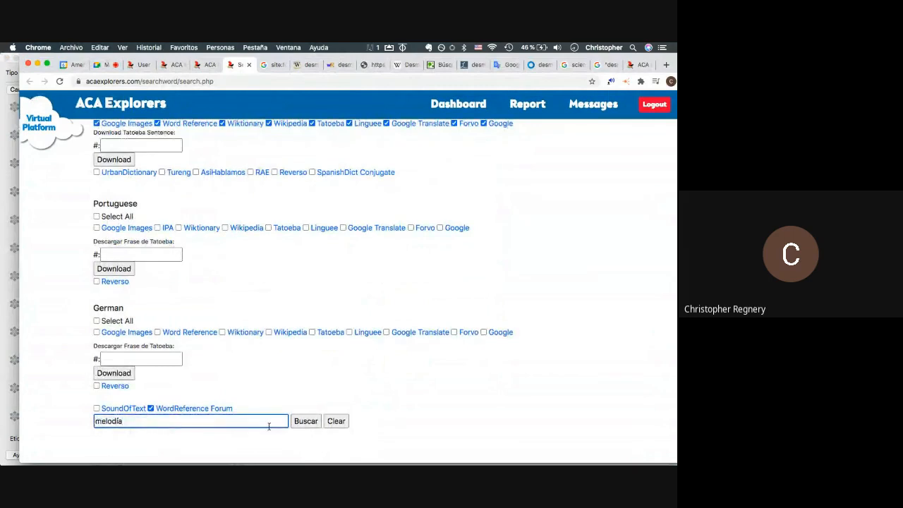
pyautogui.click(305, 421)
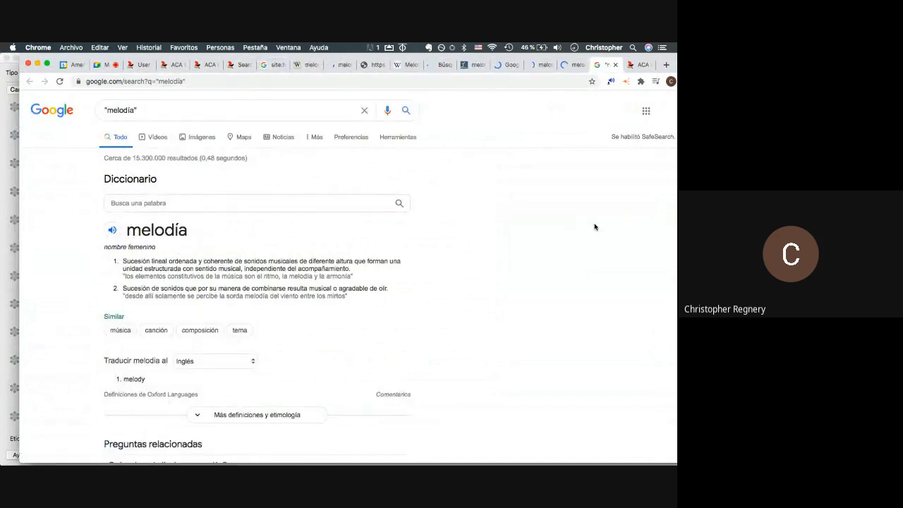
pyautogui.press('super+Tab')
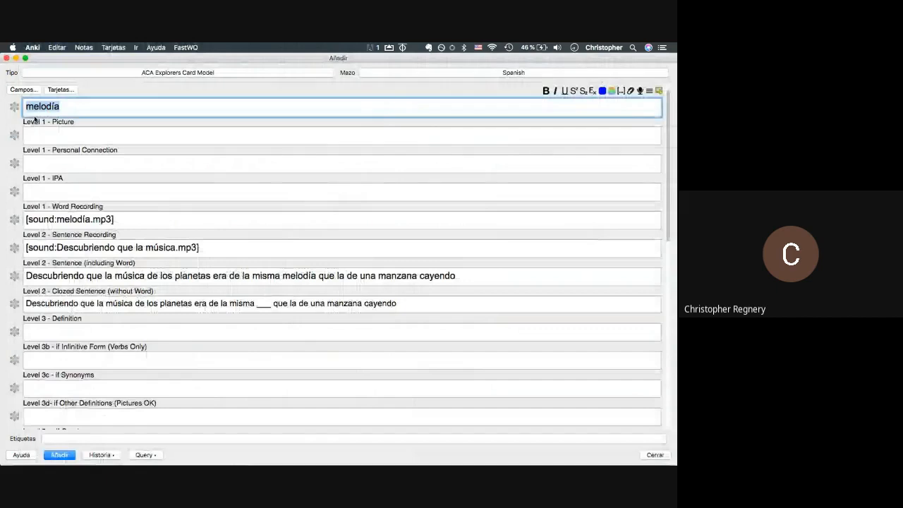
# - Enter a person's name in the Level 1 Personal Connection field
pyautogui.click(39, 166)
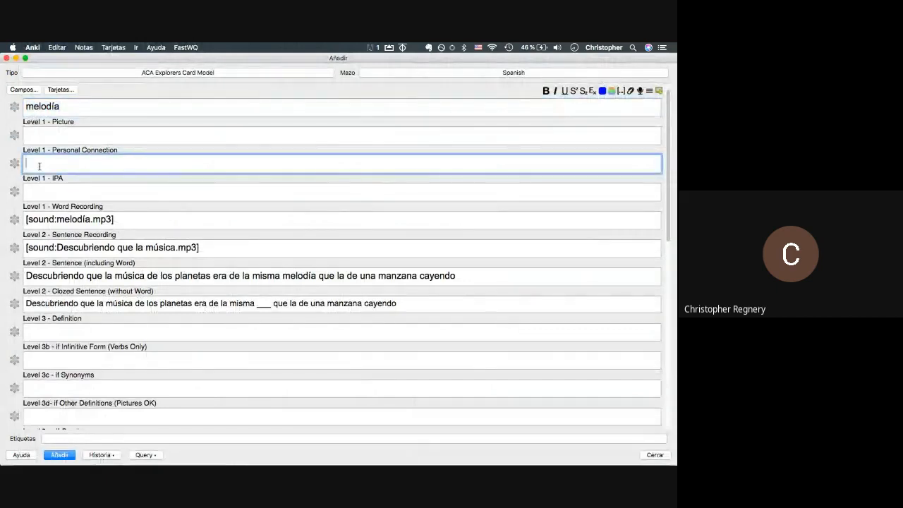
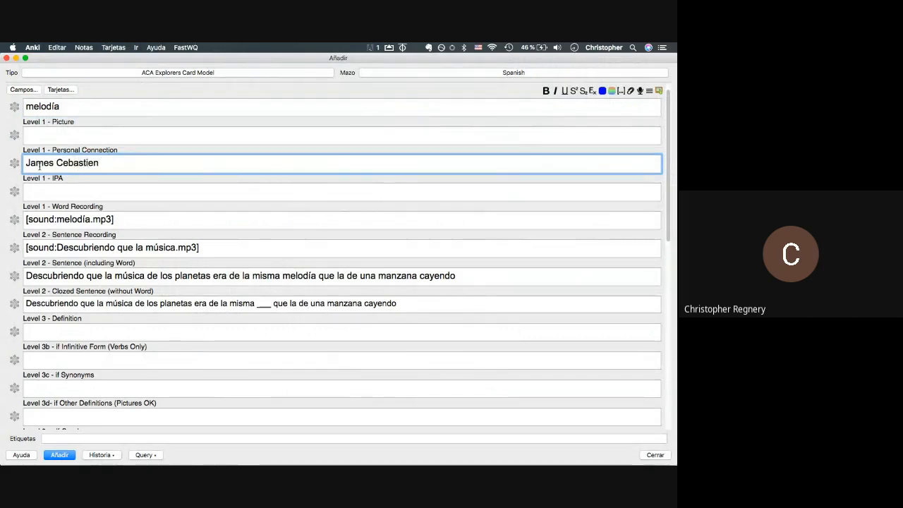
# - Review Forvo's Spanish pronunciations of melodía, then bring up Google Images results for it
pyautogui.press('super+Tab')
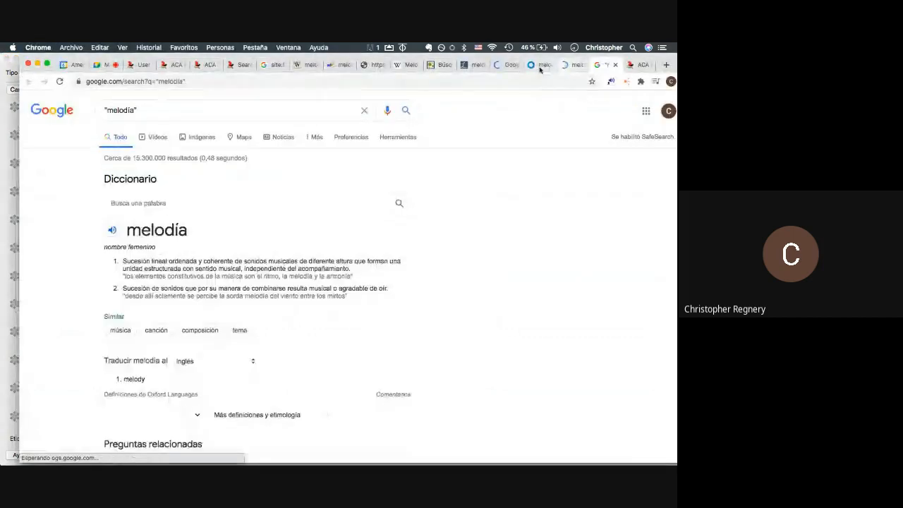
pyautogui.click(540, 67)
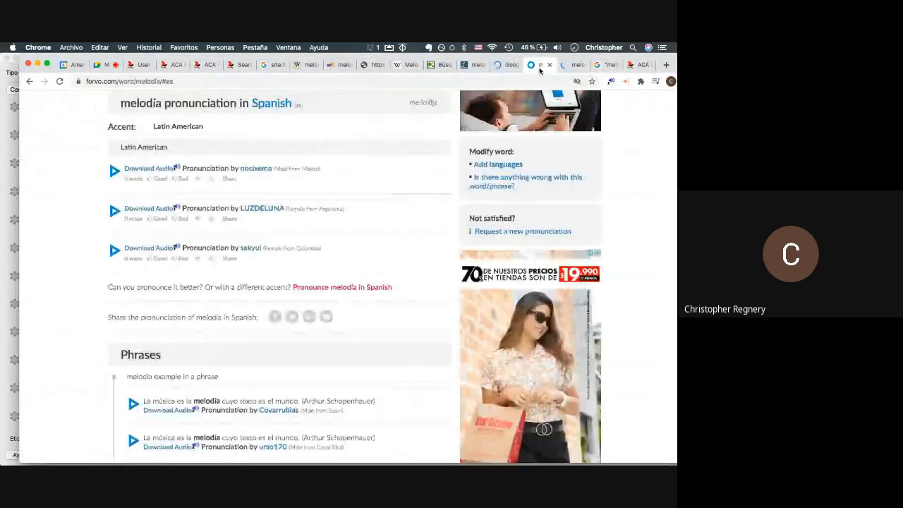
pyautogui.press('super+Tab')
pyautogui.press('super+Tab')
pyautogui.press('super+Tab')
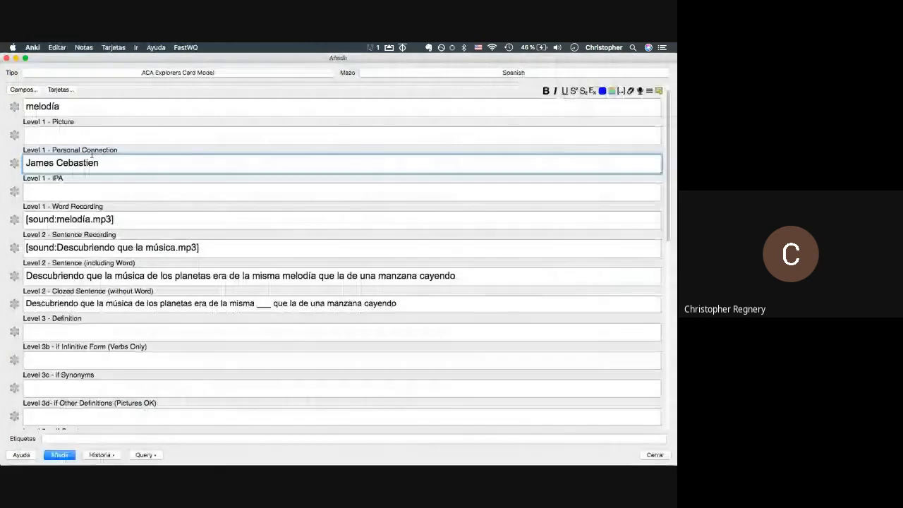
pyautogui.press('super+Tab')
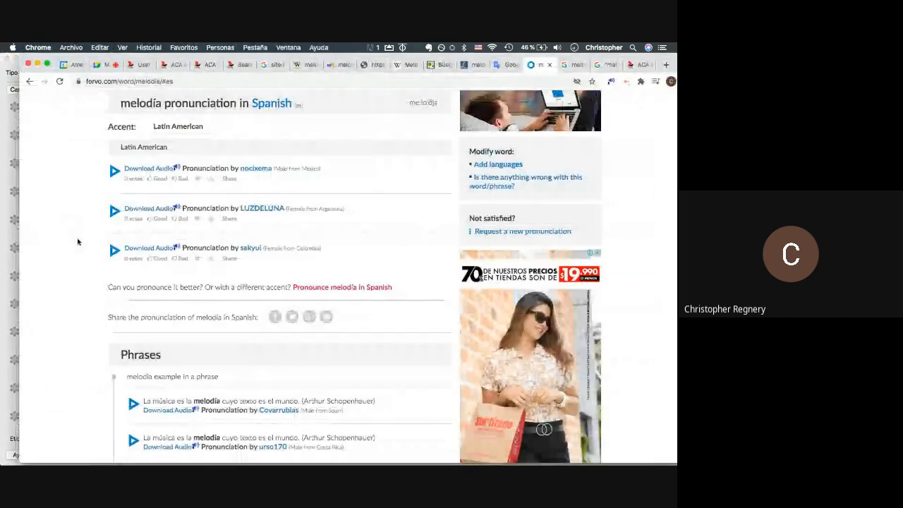
pyautogui.press('super+Tab')
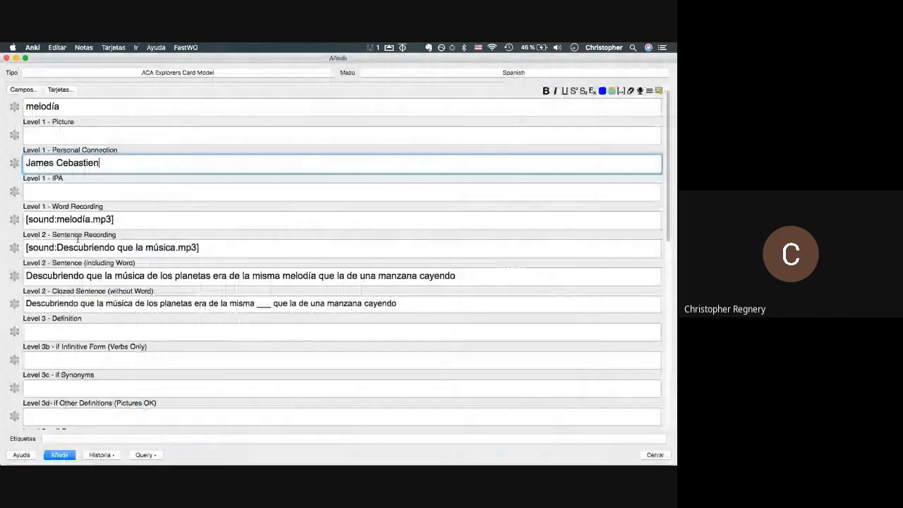
pyautogui.press('super+Tab')
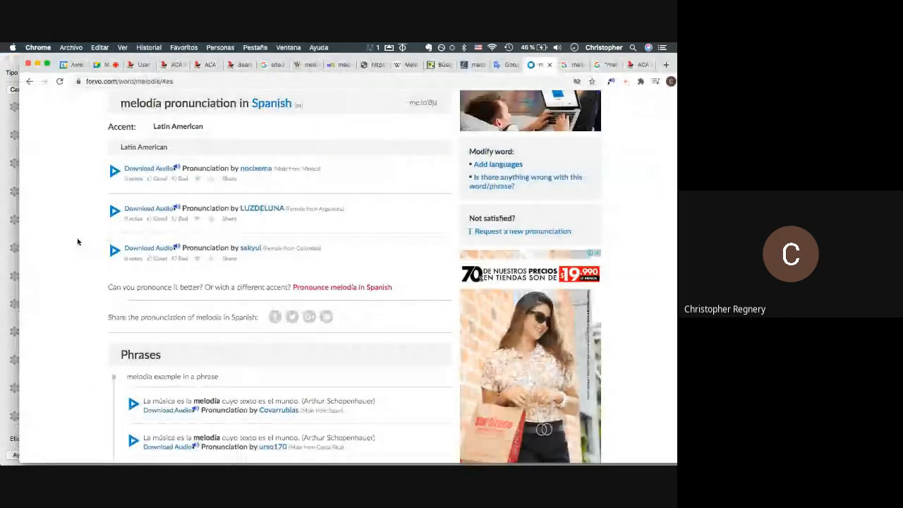
pyautogui.scroll(-2, 78, 242)
pyautogui.press('super+Tab')
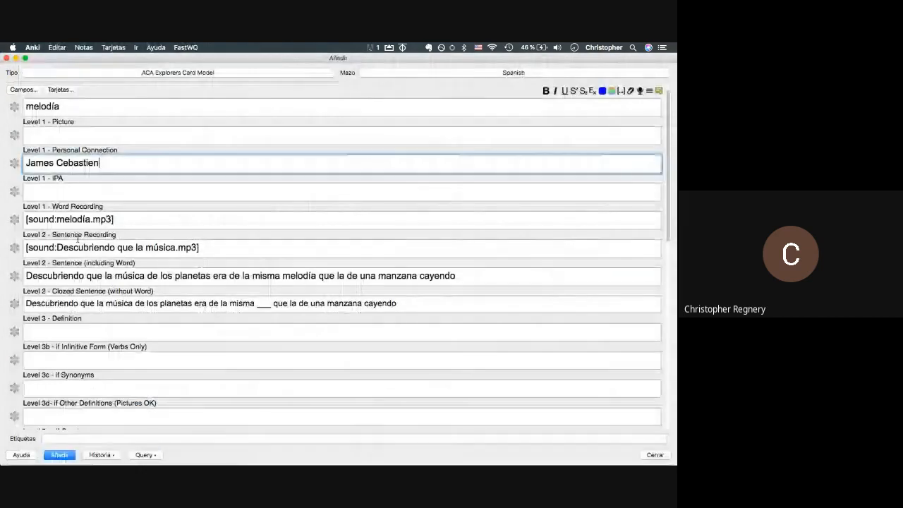
pyautogui.press('super+Tab')
pyautogui.click(573, 65)
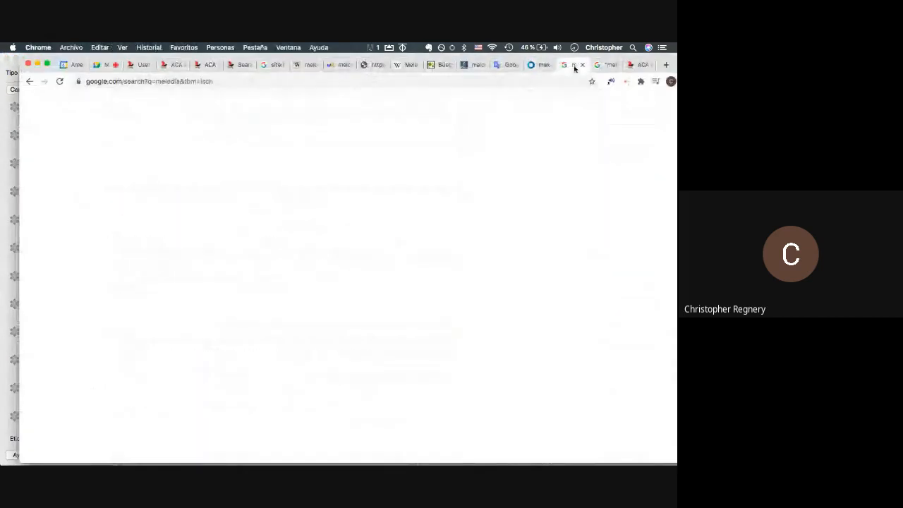
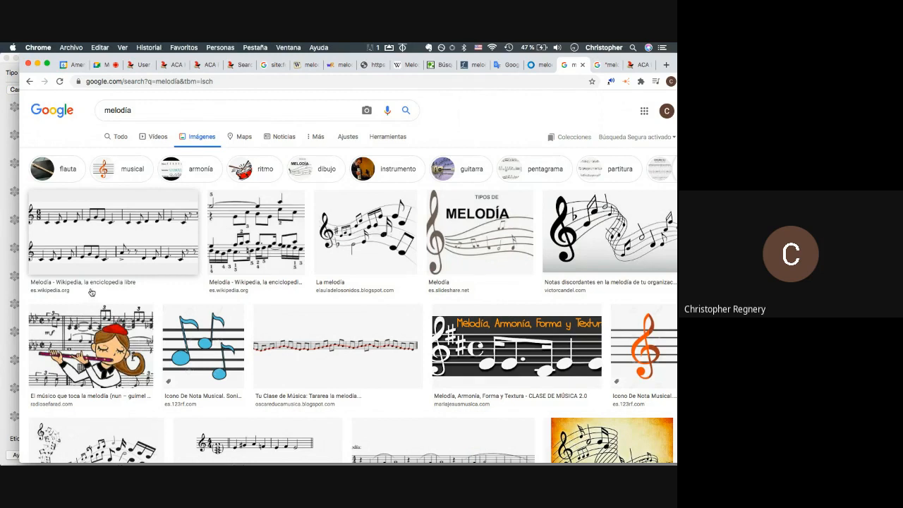
# - Copy the cartoon flute-player sheet-music image and paste it into the card's Level 1 - Picture field
pyautogui.rightClick(90, 339)
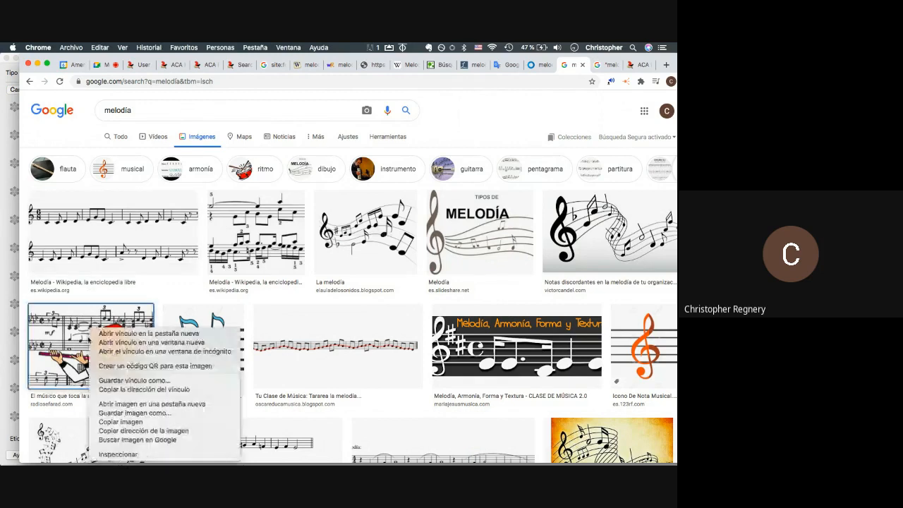
pyautogui.click(114, 422)
pyautogui.press('super+Tab')
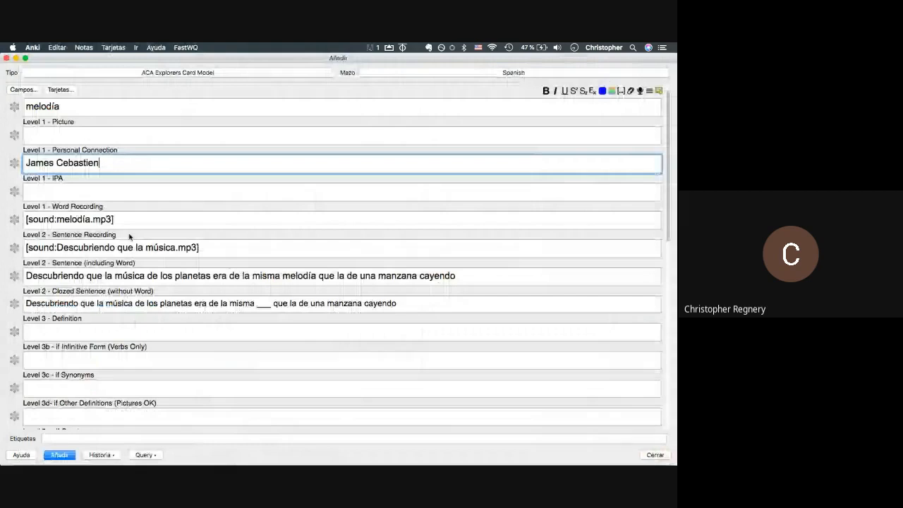
pyautogui.hotkey('shift', 'Tab')
pyautogui.press('super+v')
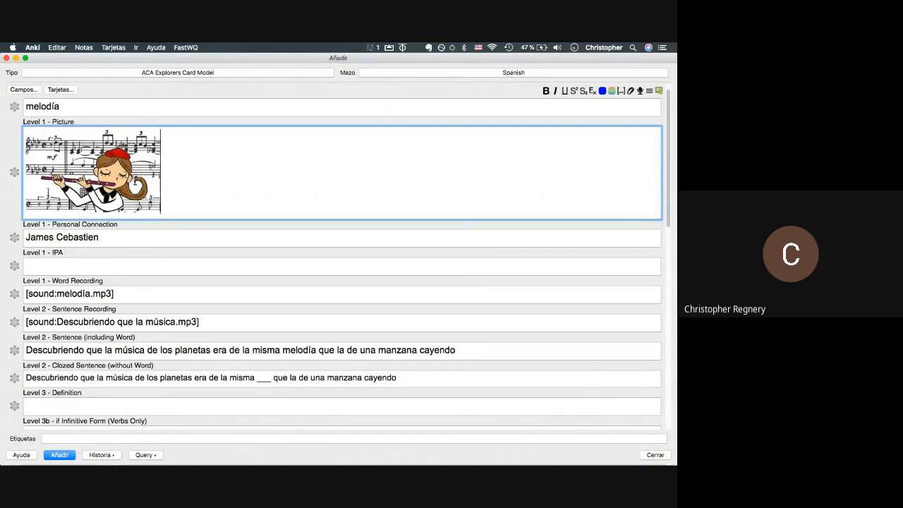
pyautogui.press('super+Tab')
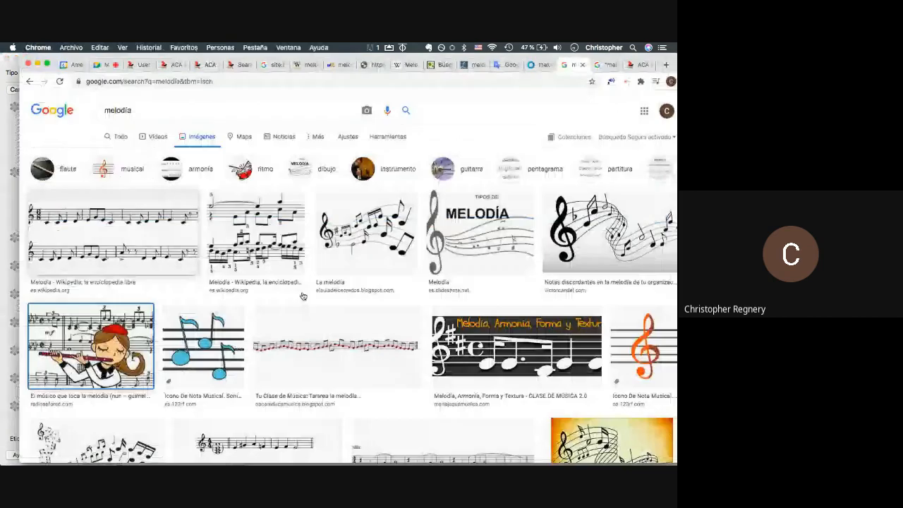
# - Scroll the melodía image results to find the La melodia music-notes image
pyautogui.scroll(-2, 347, 312)
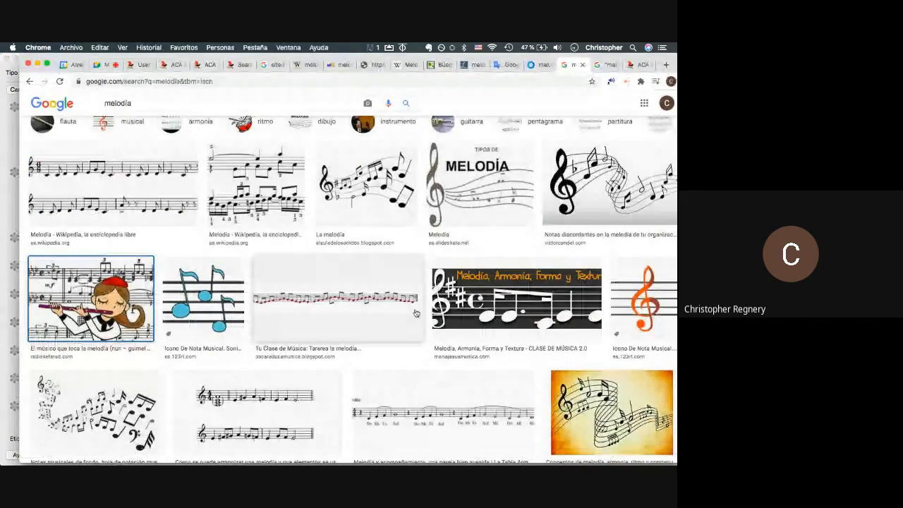
pyautogui.scroll(-2, 416, 313)
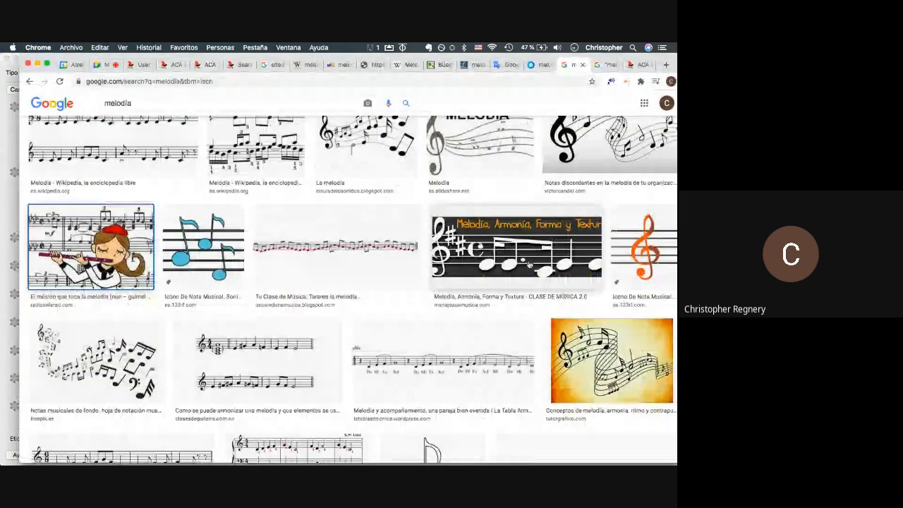
pyautogui.scroll(-3, 529, 265)
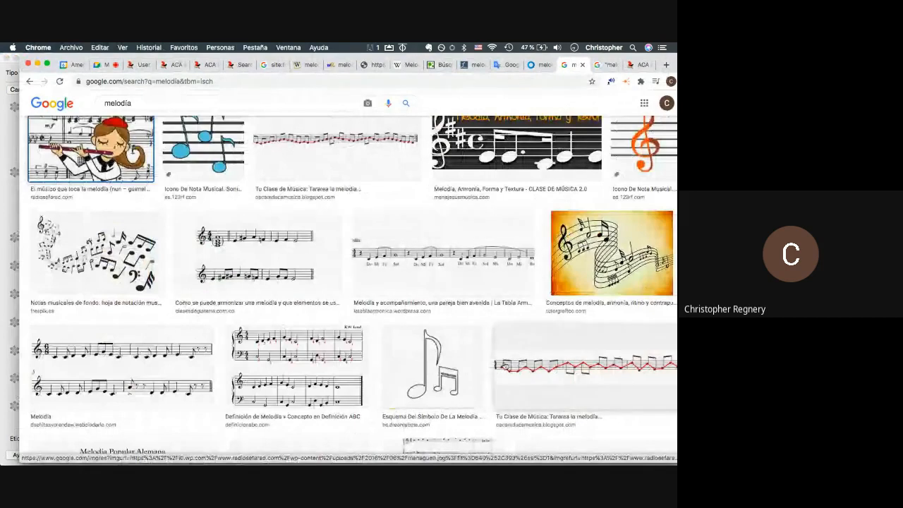
pyautogui.scroll(-5, 433, 349)
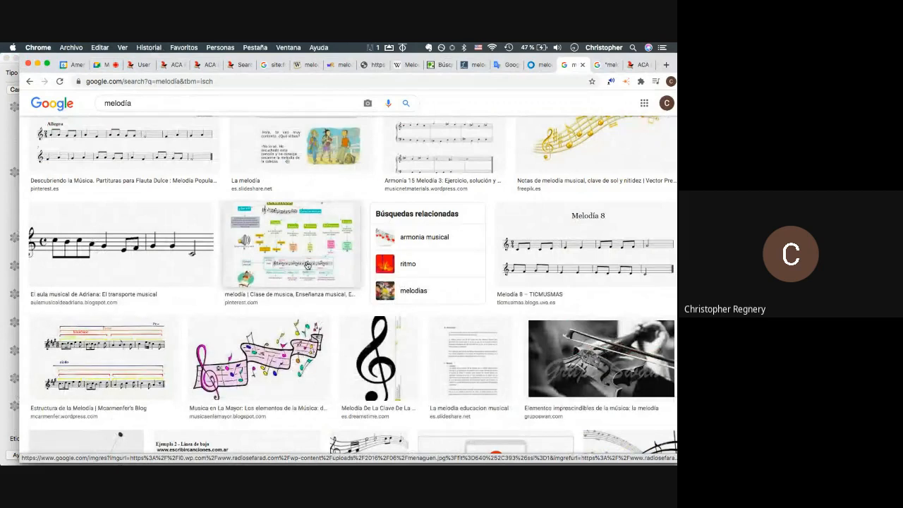
pyautogui.scroll(-5, 220, 239)
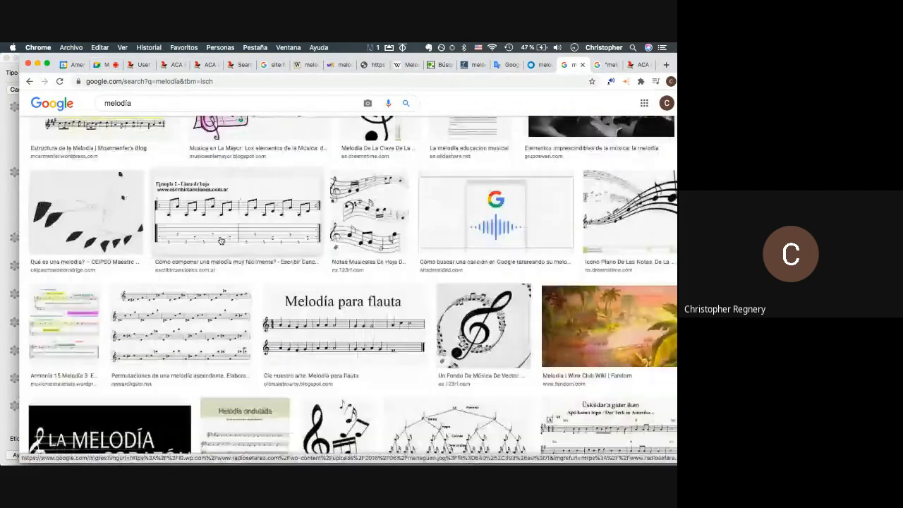
pyautogui.scroll(-5, 220, 238)
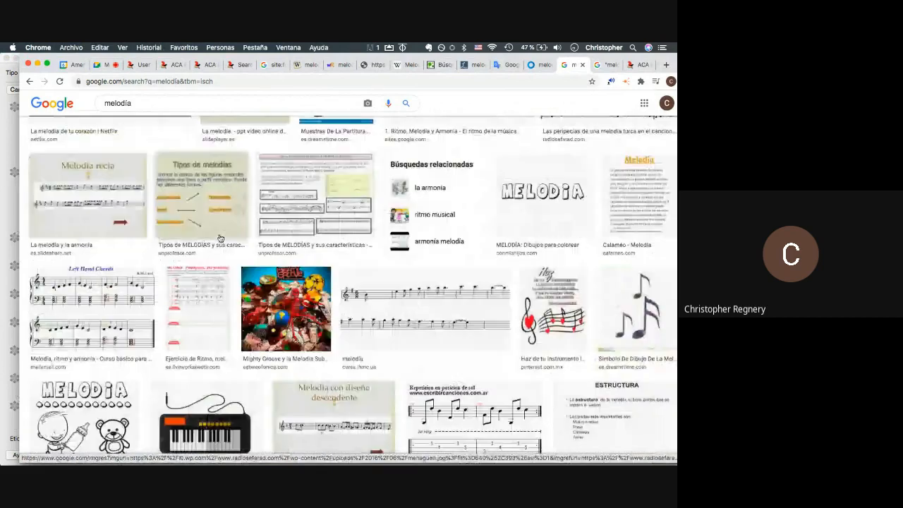
pyautogui.scroll(3, 221, 238)
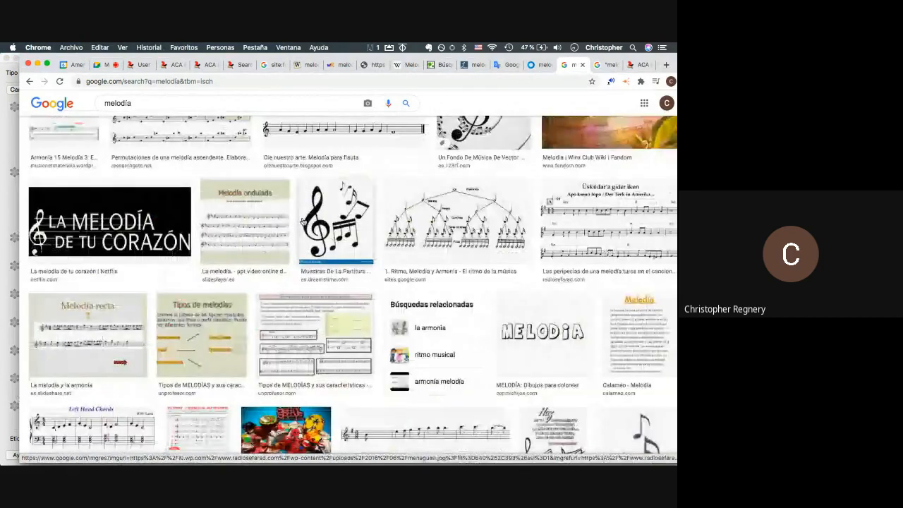
pyautogui.scroll(10, 303, 221)
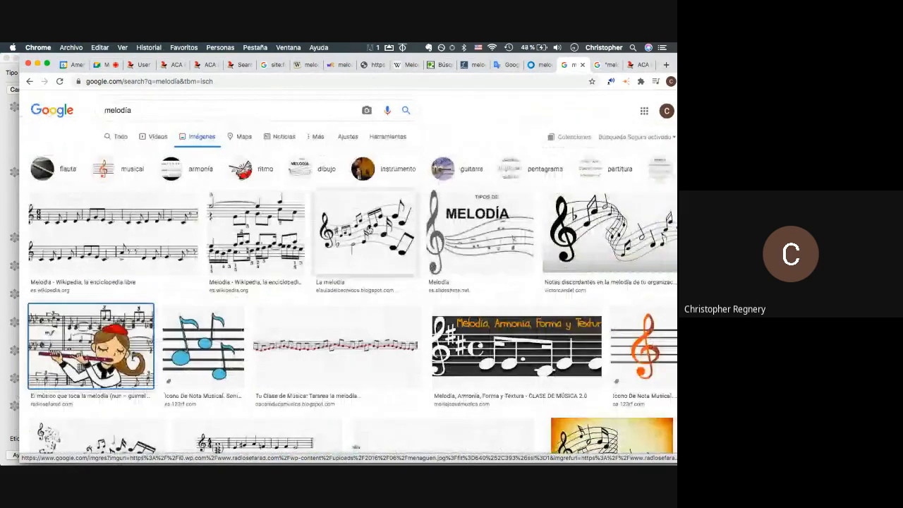
pyautogui.rightClick(367, 231)
pyautogui.press('Escape')
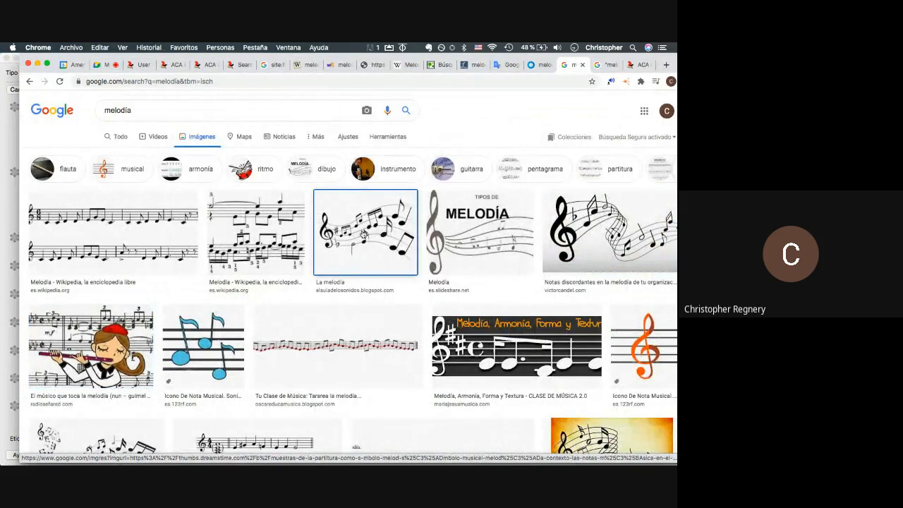
# - Paste the La melodia treble-clef image into the Picture field beside the flute player
pyautogui.rightClick(363, 234)
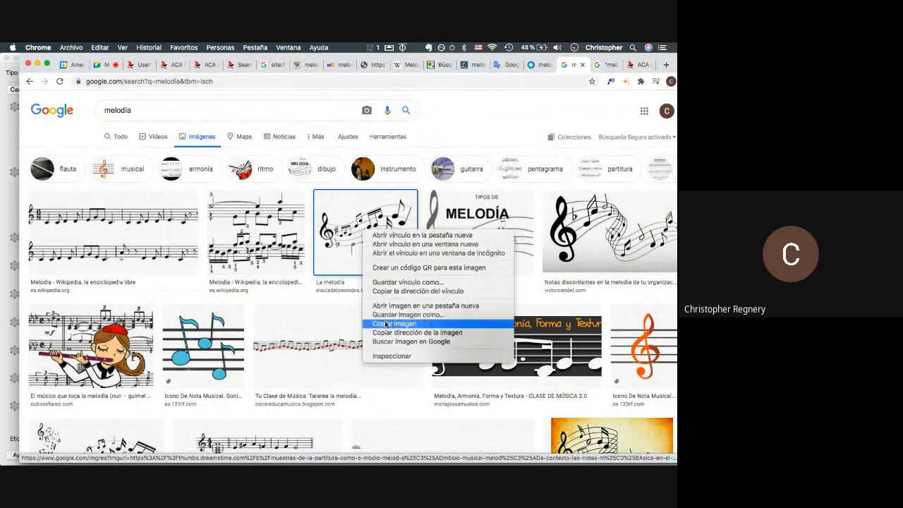
pyautogui.click(376, 326)
pyautogui.press('super+Tab')
pyautogui.press('super+v')
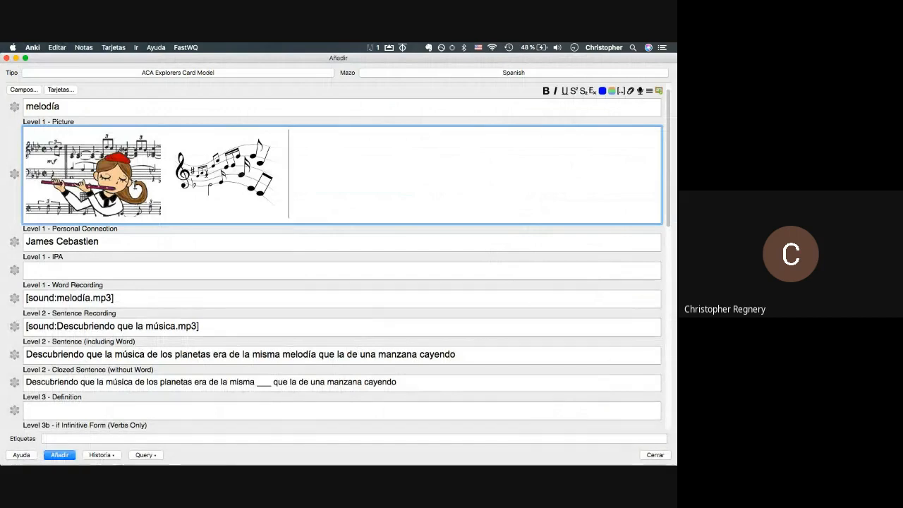
pyautogui.press('super+Tab')
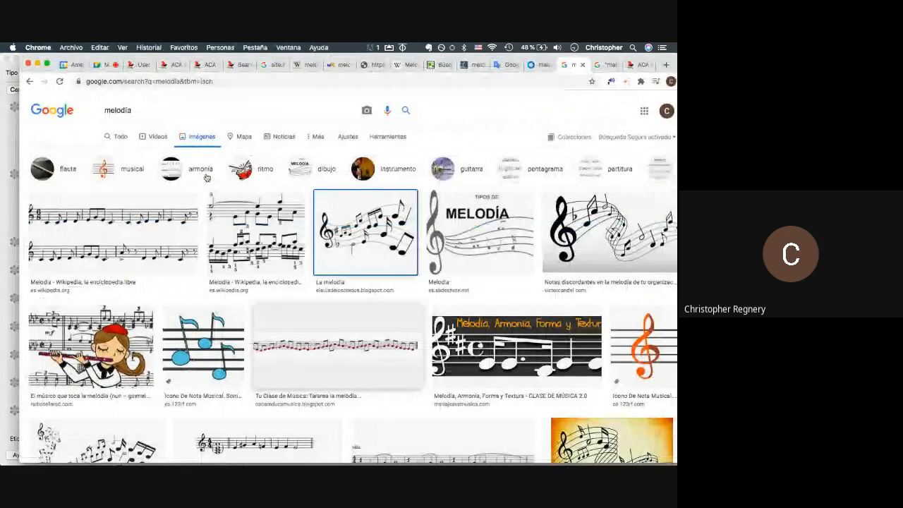
# - Translate the card's example sentence into English in Google Translate
pyautogui.click(502, 64)
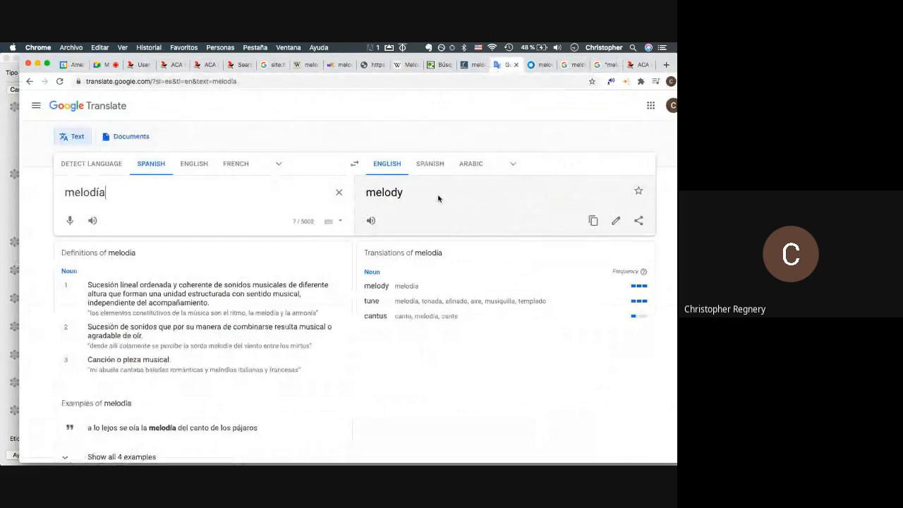
pyautogui.click(343, 65)
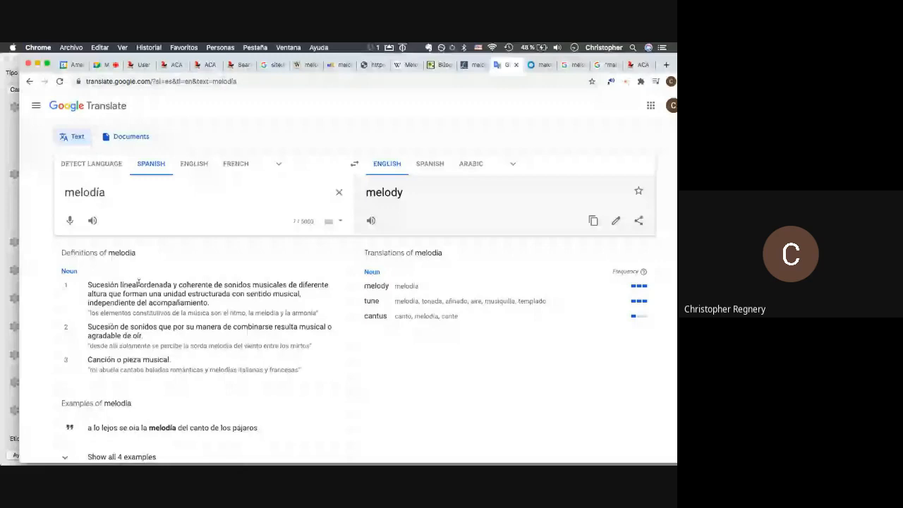
pyautogui.press('super+Tab')
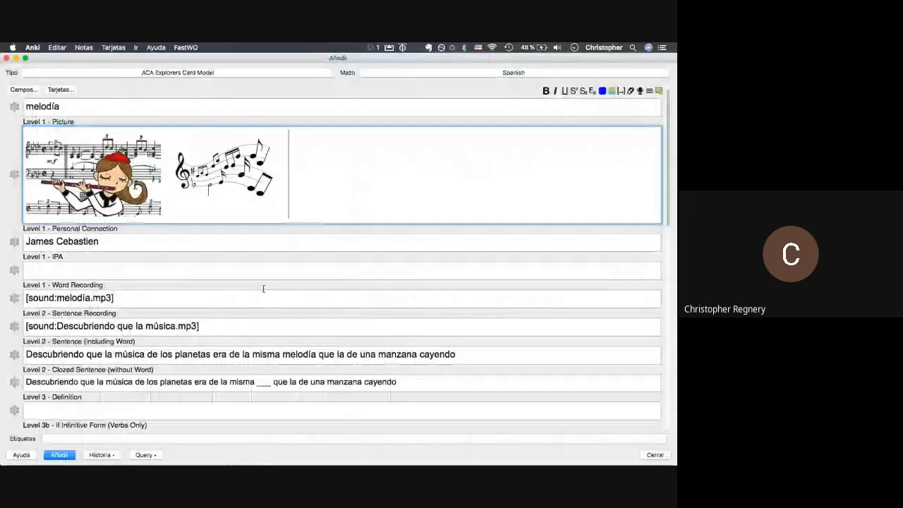
pyautogui.tripleClick(226, 354)
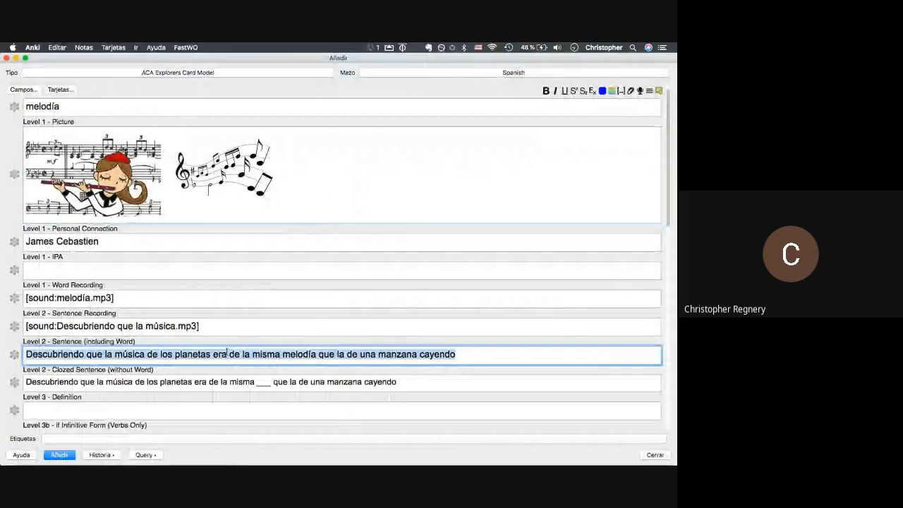
pyautogui.press('super+c')
pyautogui.press('super+Tab')
pyautogui.press('super+v')
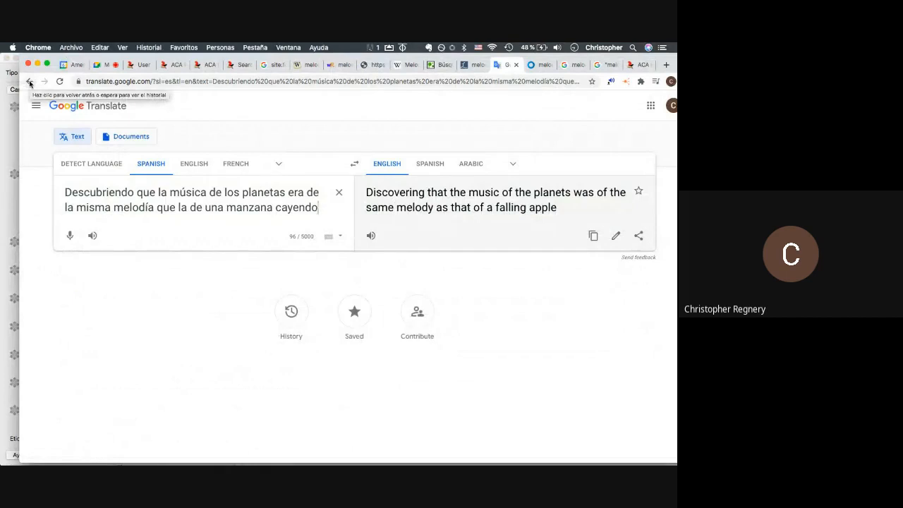
# - Return to the melodía translation by going back and re-entering melodía
pyautogui.click(30, 83)
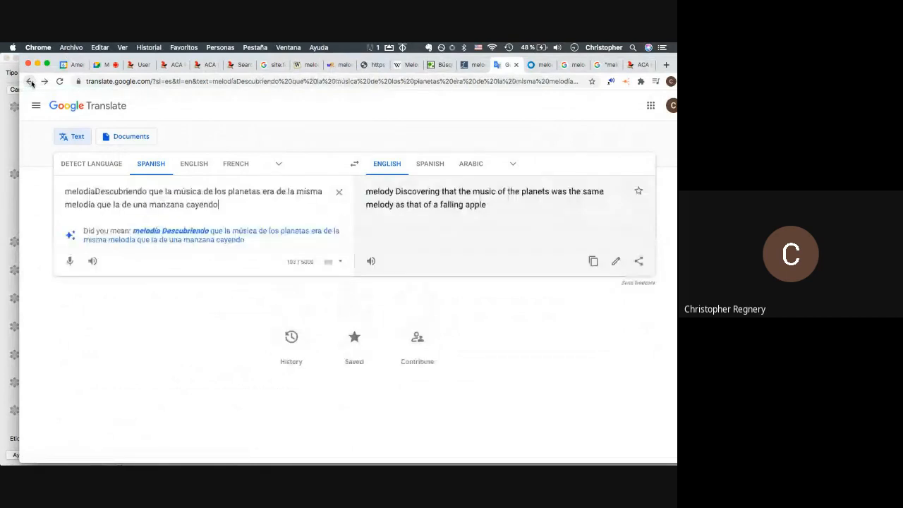
pyautogui.click(30, 83)
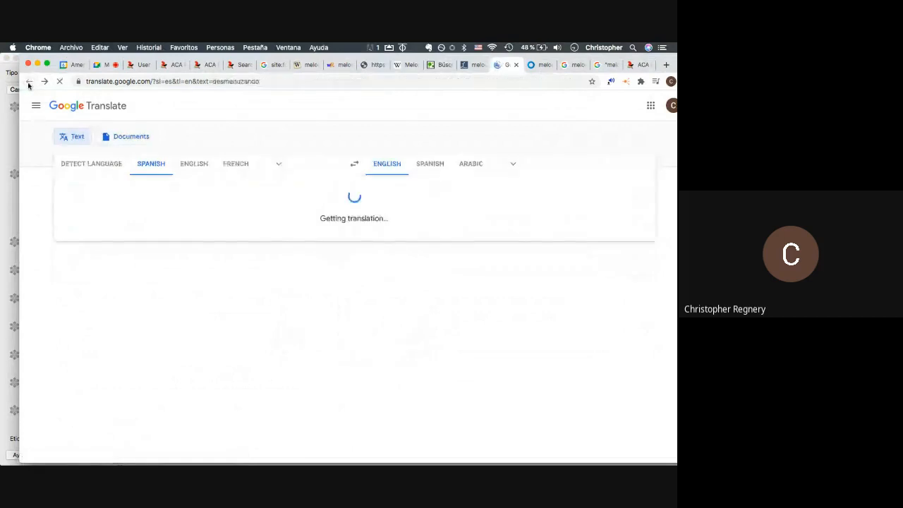
pyautogui.click(29, 84)
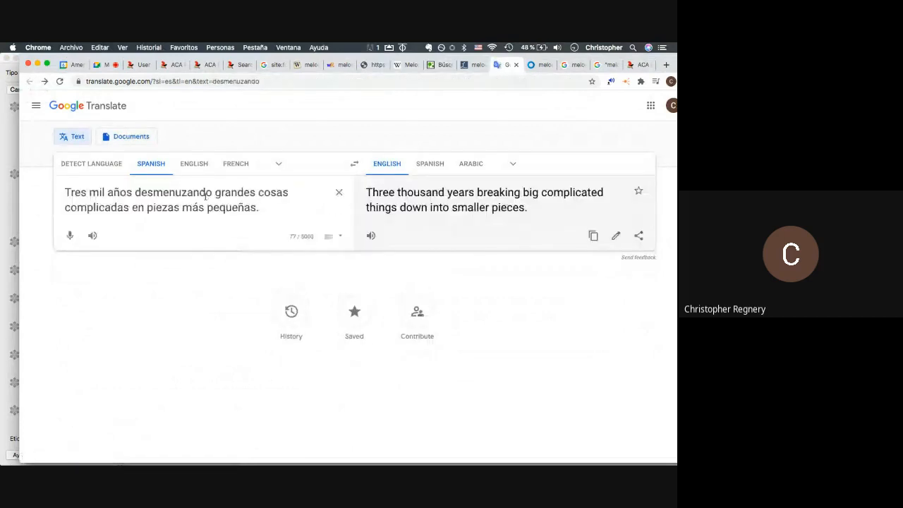
pyautogui.tripleClick(205, 195)
pyautogui.write('melod')
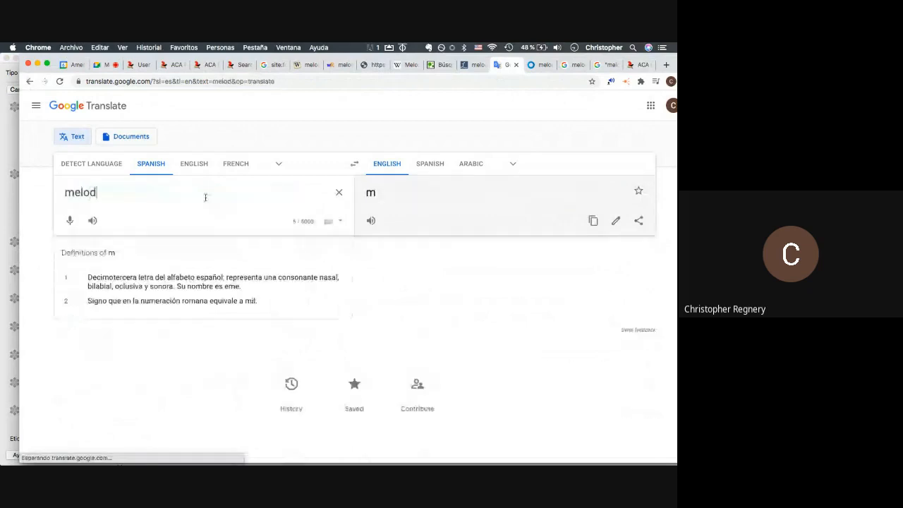
pyautogui.write('ía')
pyautogui.click(293, 85)
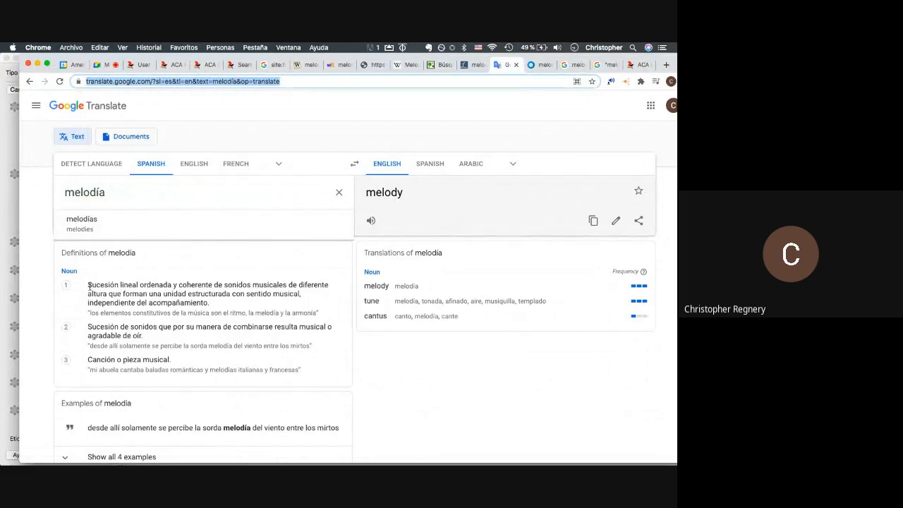
# - Translate melodía's three Spanish definitions into English
pyautogui.moveTo(87, 285); pyautogui.dragTo(220, 372)
pyautogui.press('super+c')
pyautogui.click(144, 200)
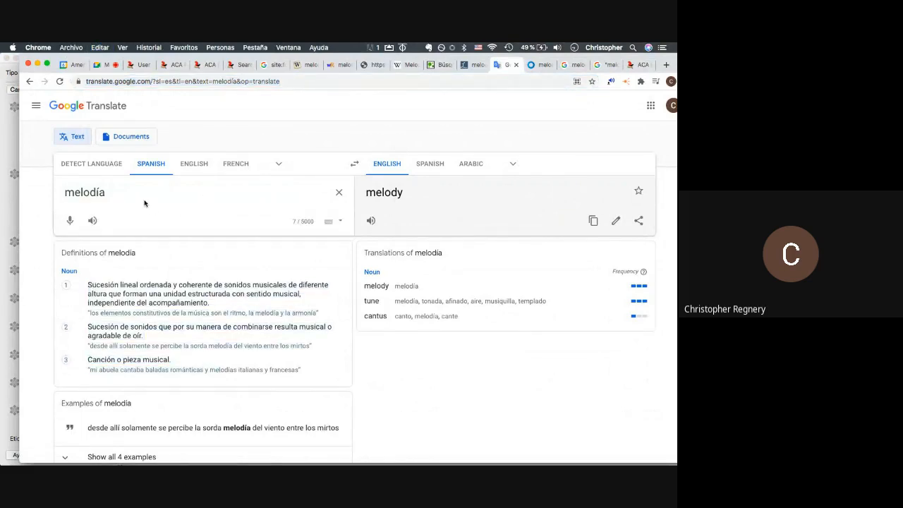
pyautogui.press('super+a')
pyautogui.press('super+v')
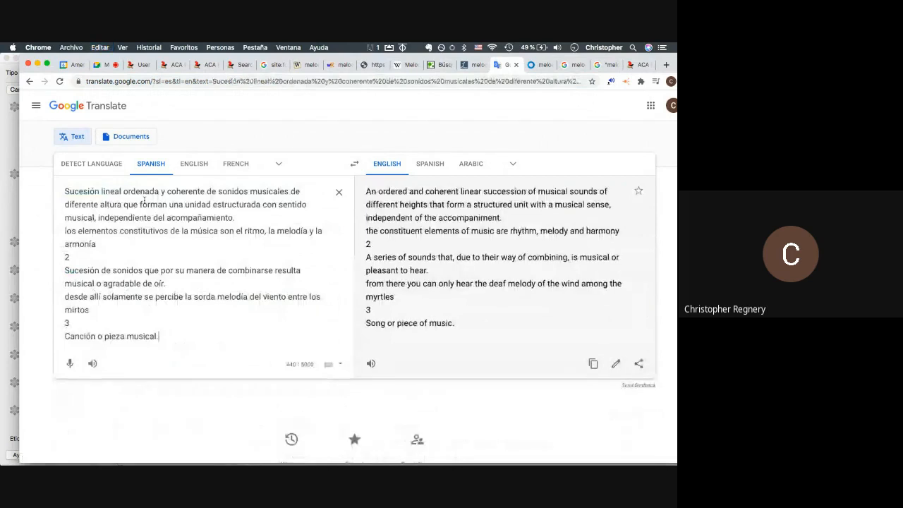
pyautogui.press('super+Tab')
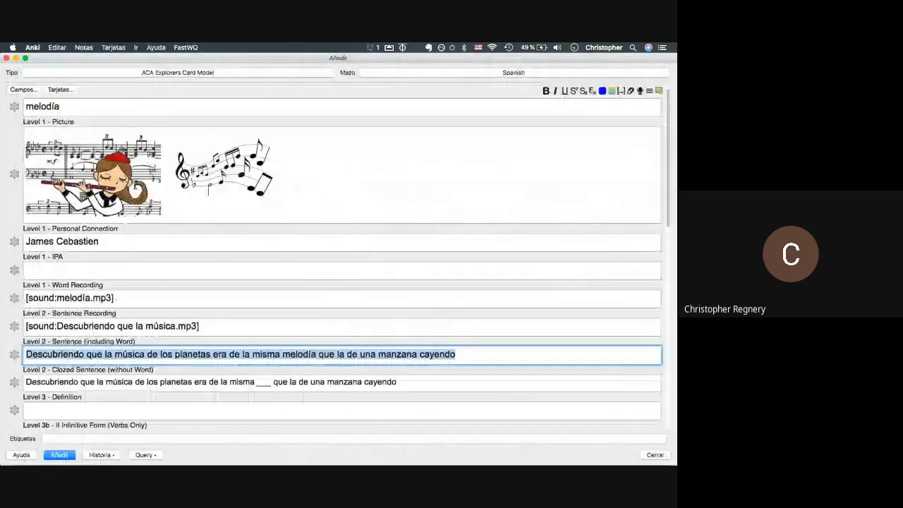
# - Scroll to the empty Level 3 Definition field, then bring Google Translate back up
pyautogui.scroll(-2, 68, 381)
pyautogui.click(68, 385)
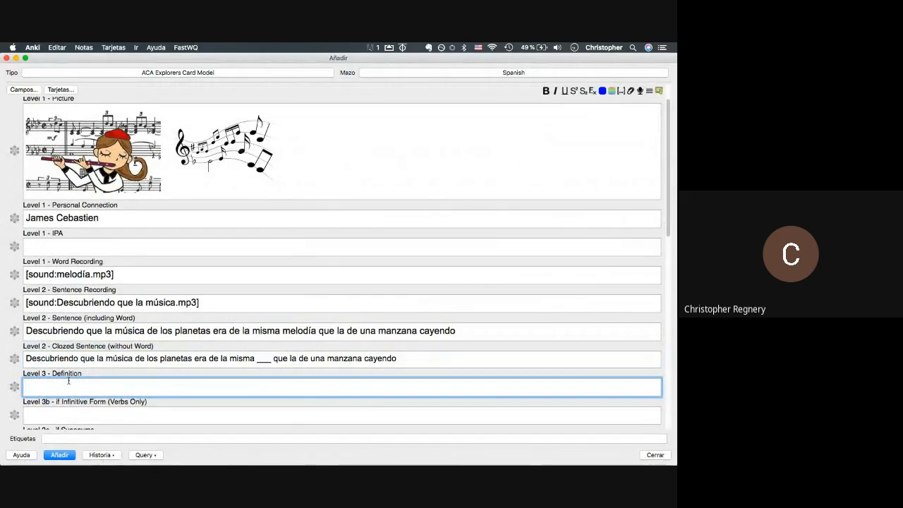
pyautogui.scroll(2, 69, 381)
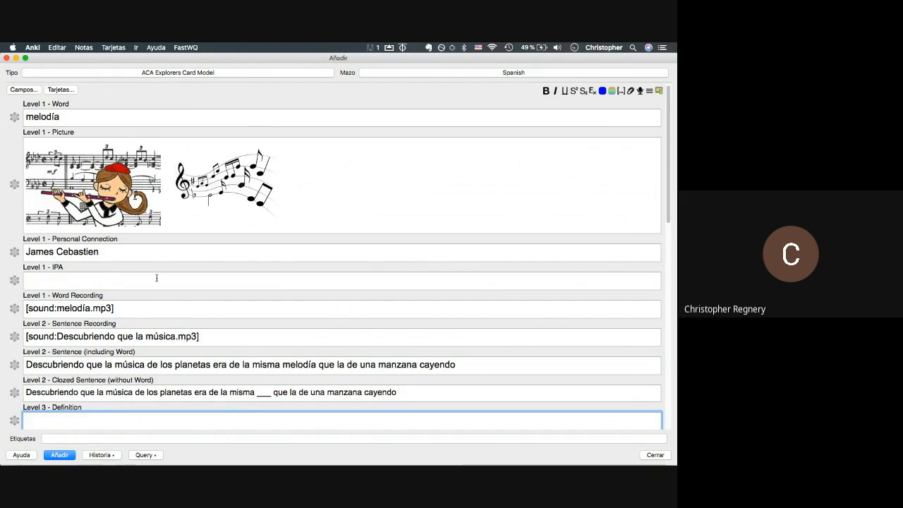
pyautogui.scroll(-3, 156, 278)
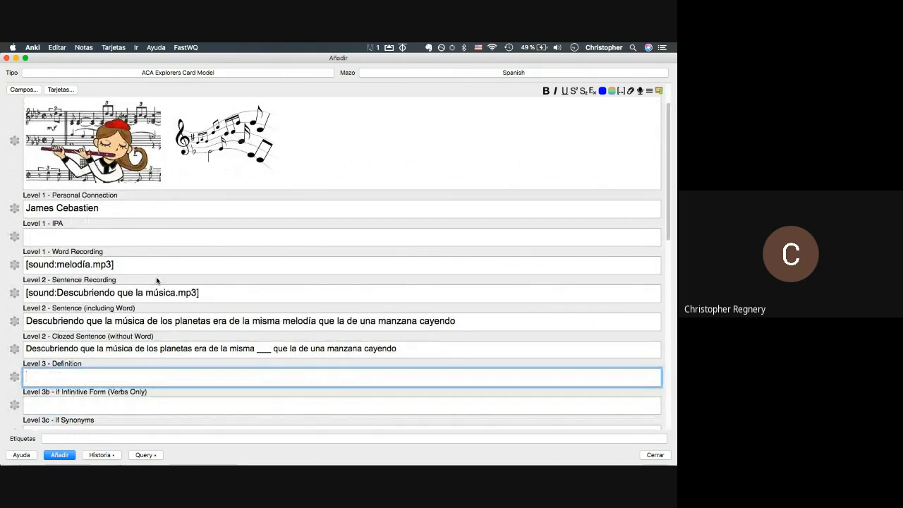
pyautogui.press('super+Tab')
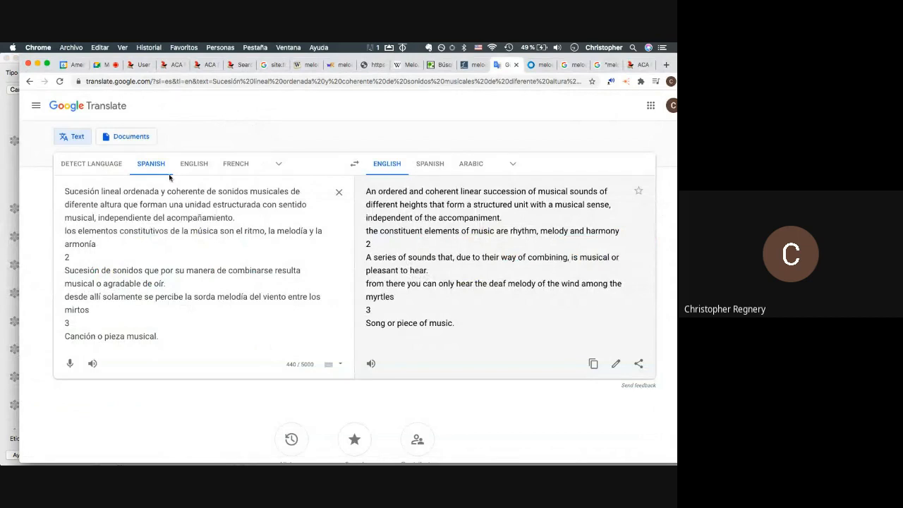
# - Delete the second and third Spanish definitions, keeping only the first
pyautogui.moveTo(67, 257); pyautogui.dragTo(138, 322)
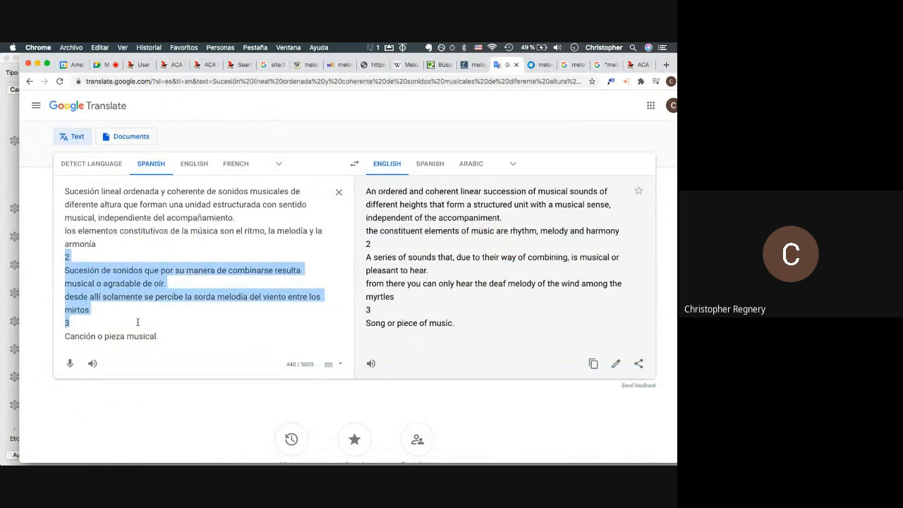
pyautogui.moveTo(137, 322); pyautogui.dragTo(164, 340)
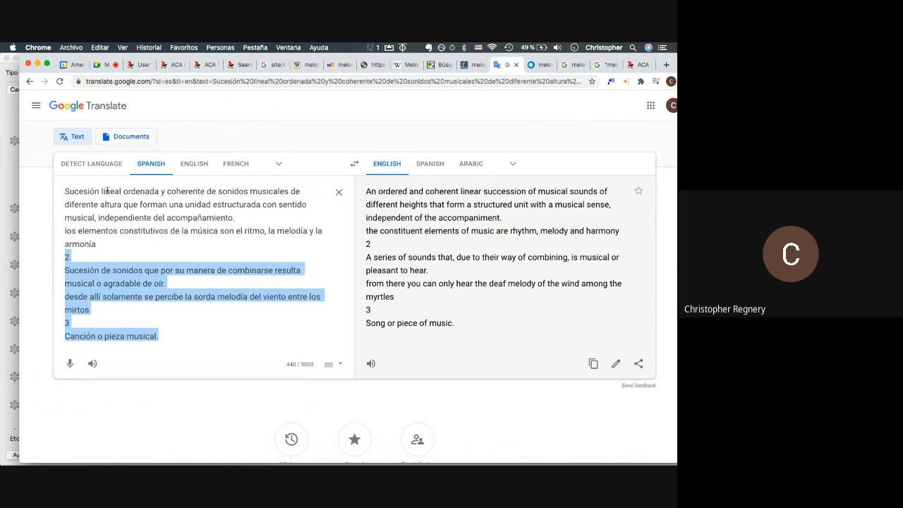
pyautogui.press('BackSpace')
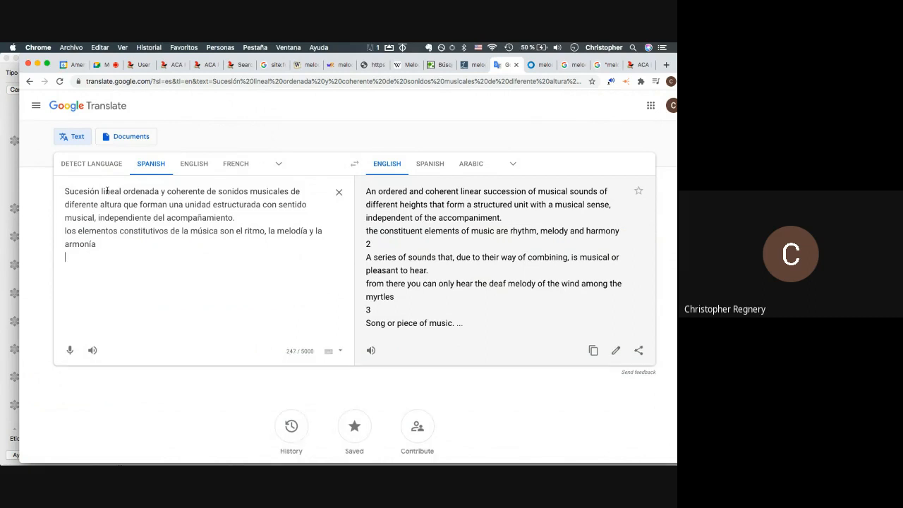
# - Translate the English definition 'colection of notes that make up the sound of a song' into Spanish
pyautogui.click(194, 163)
pyautogui.moveTo(127, 244); pyautogui.dragTo(13, 190)
pyautogui.press('BackSpace')
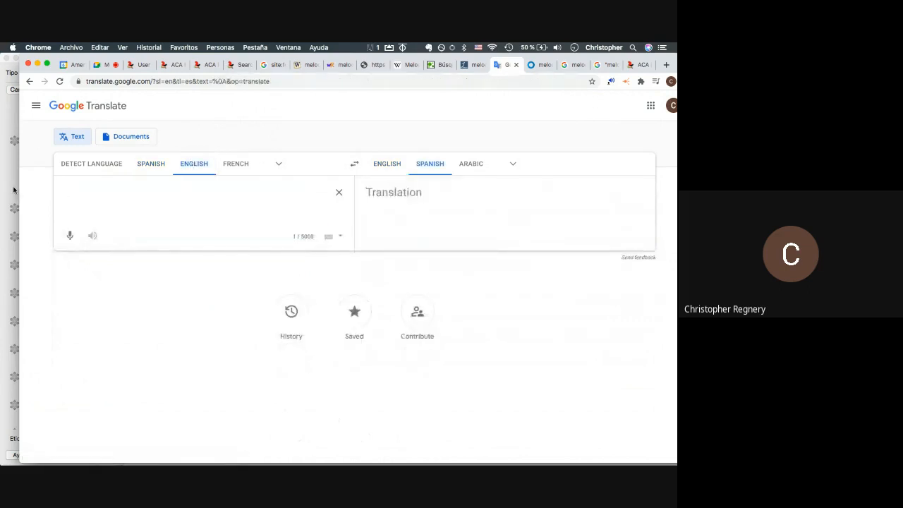
pyautogui.write('colect')
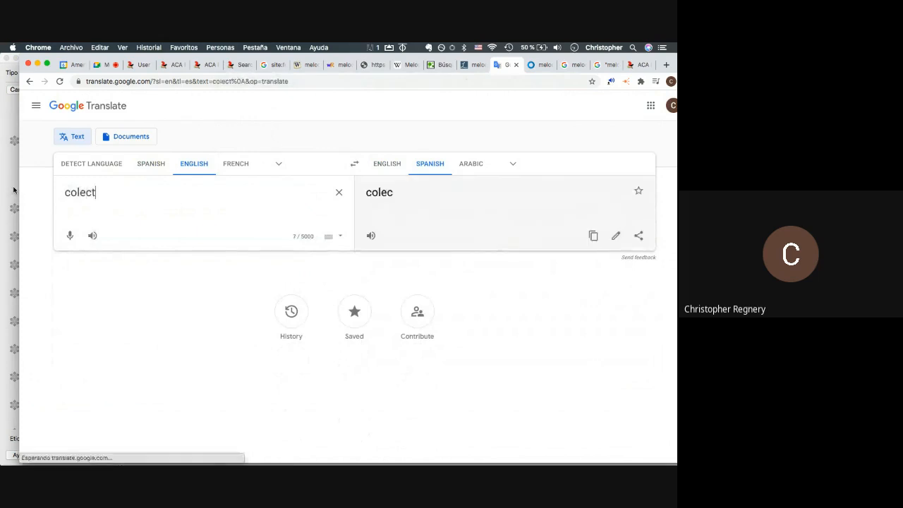
pyautogui.write('ion of ')
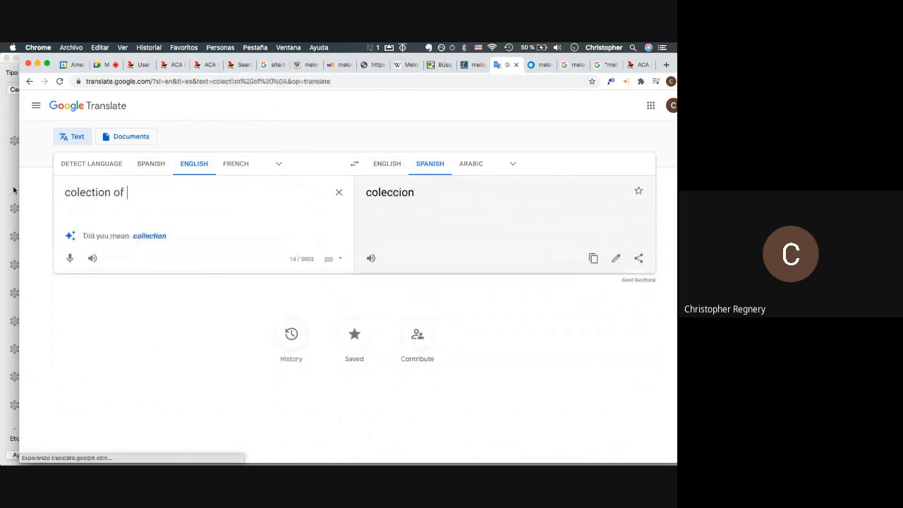
pyautogui.write('notes that make up the')
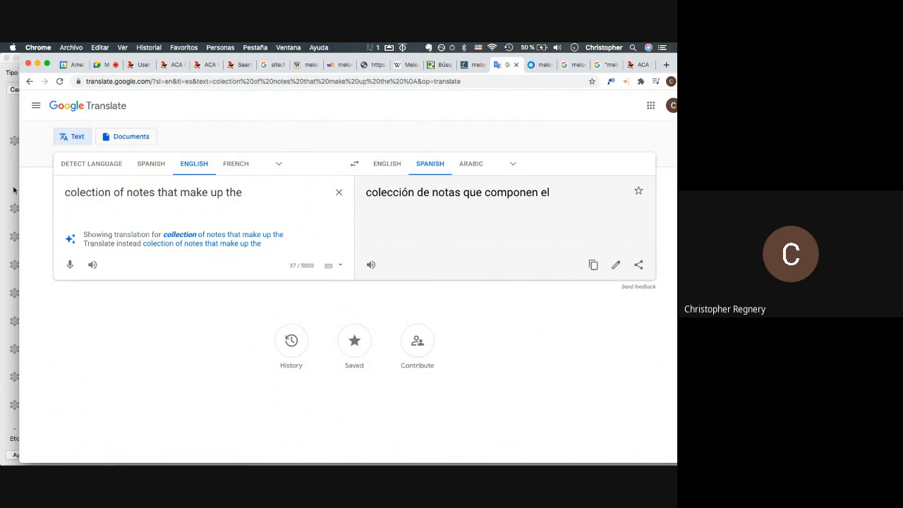
pyautogui.write('sound of a song')
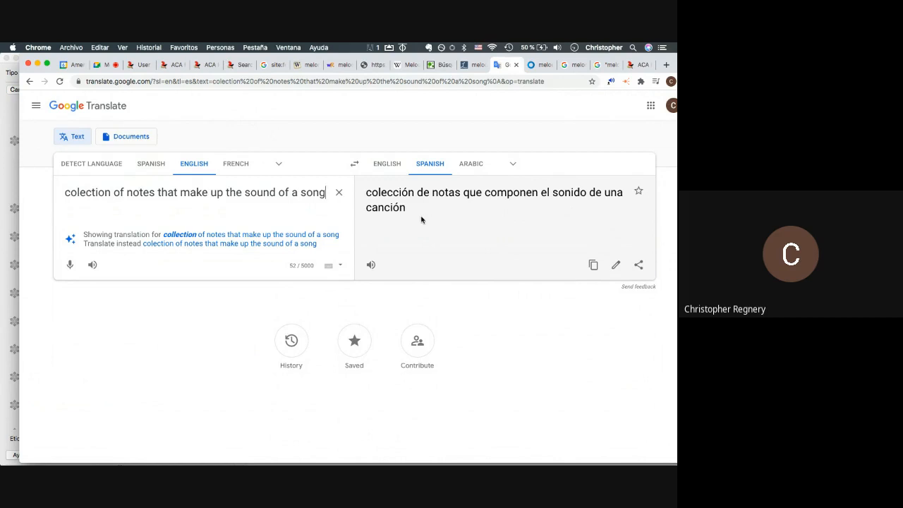
pyautogui.moveTo(426, 216); pyautogui.dragTo(365, 192)
pyautogui.press('super+c')
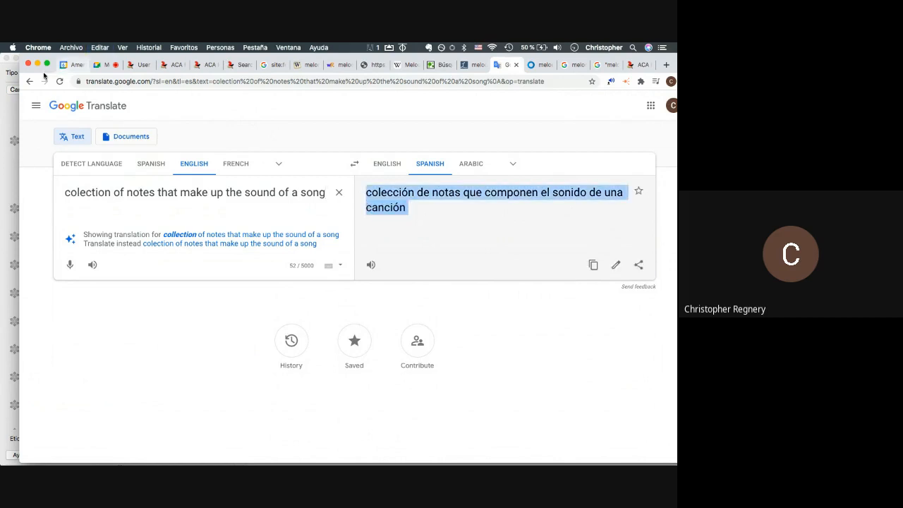
# - Return to melodía translated from Spanish, with its three Spanish definitions listed
pyautogui.click(29, 82)
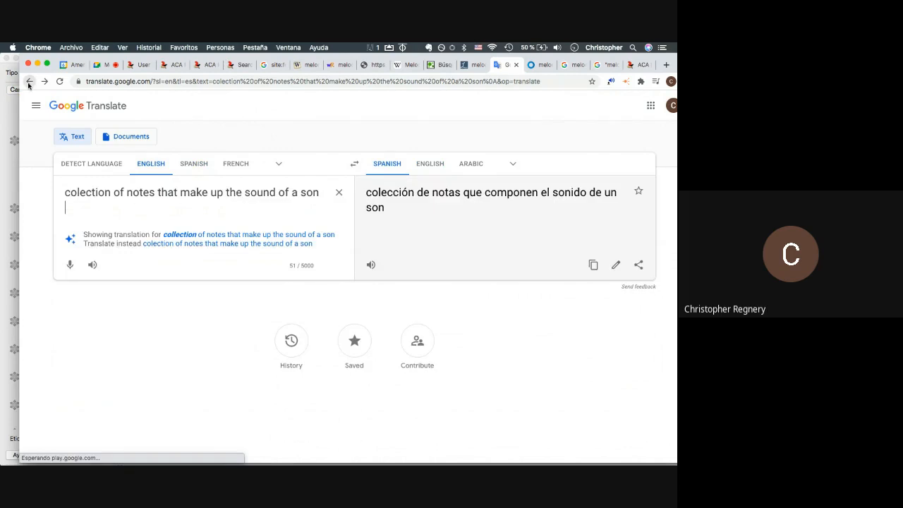
pyautogui.click(29, 82)
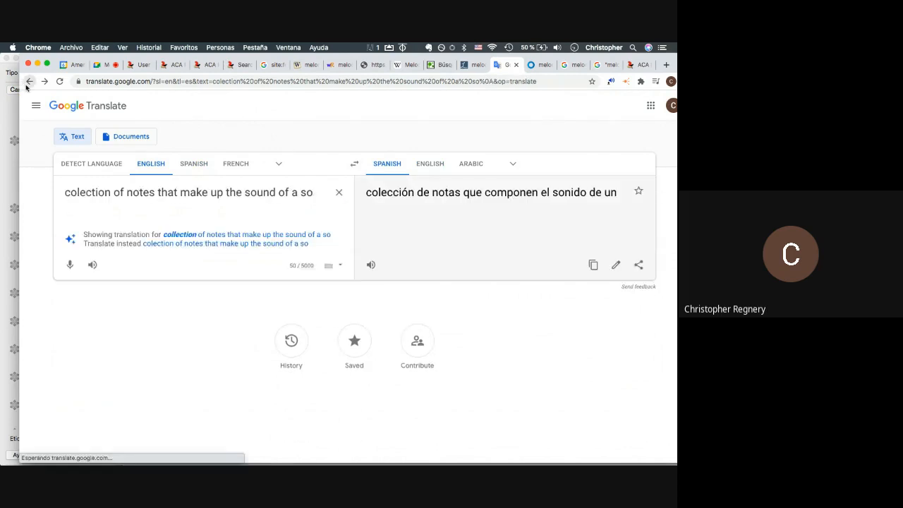
pyautogui.click(29, 82)
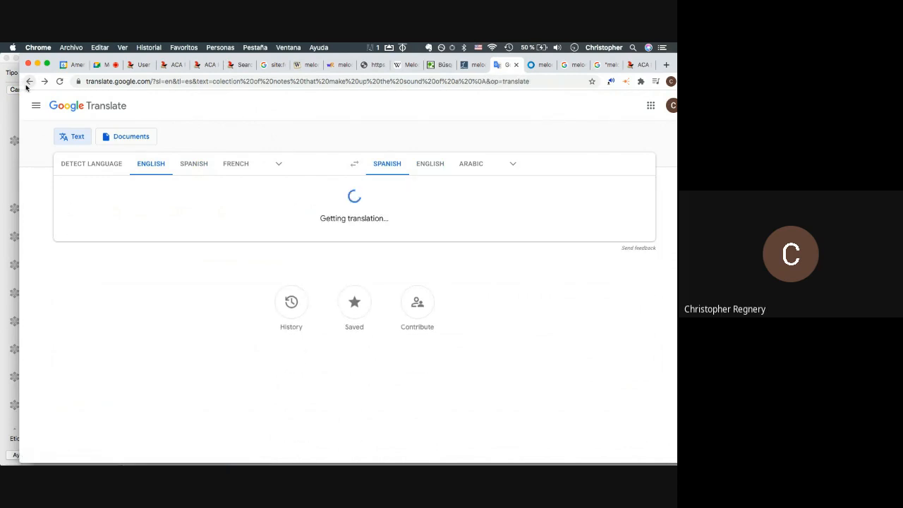
pyautogui.click(28, 82)
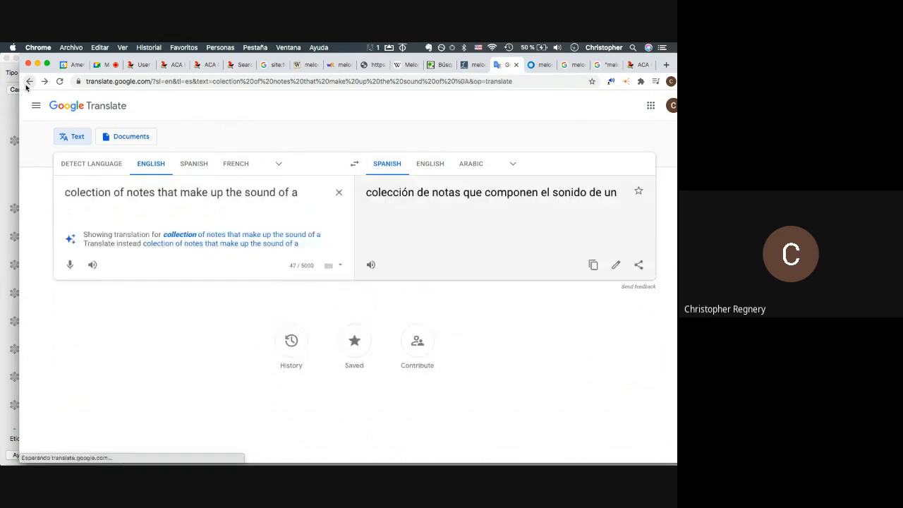
pyautogui.tripleClick(96, 191)
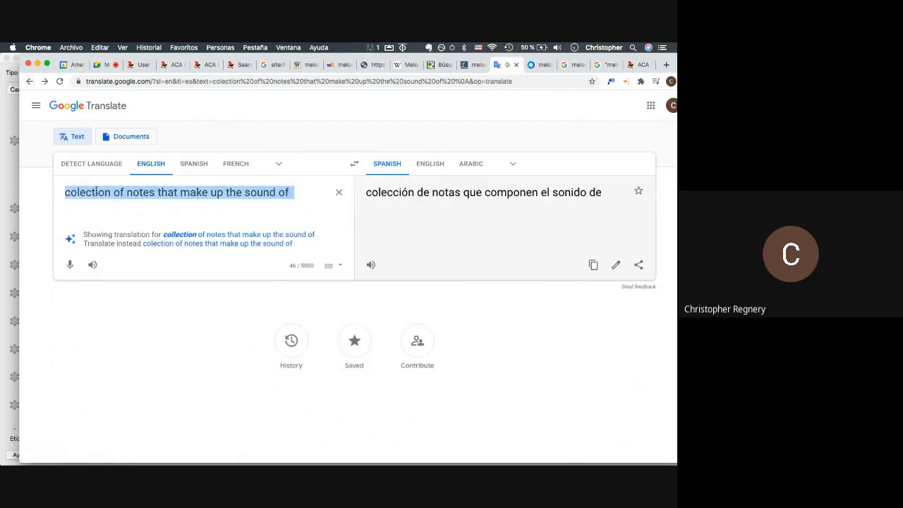
pyautogui.write('melodía')
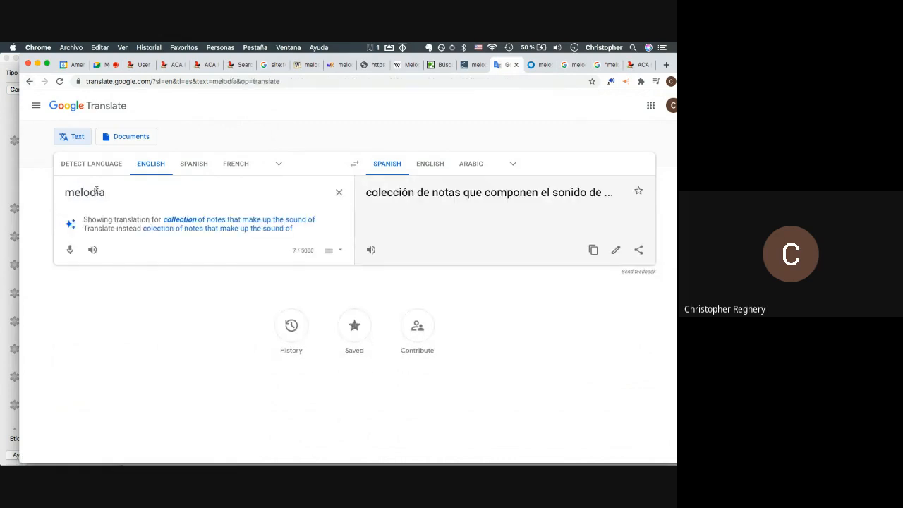
pyautogui.click(151, 220)
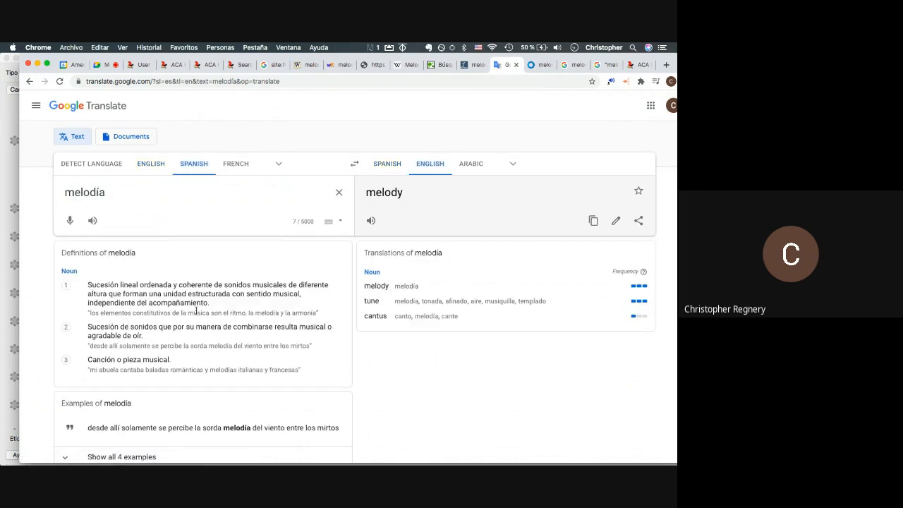
pyautogui.press('super+a')
pyautogui.press('super+v')
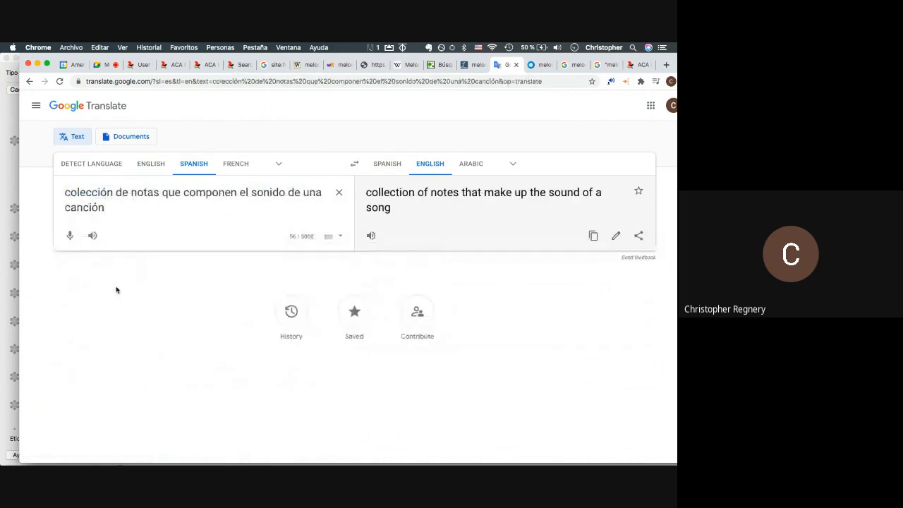
pyautogui.click(28, 82)
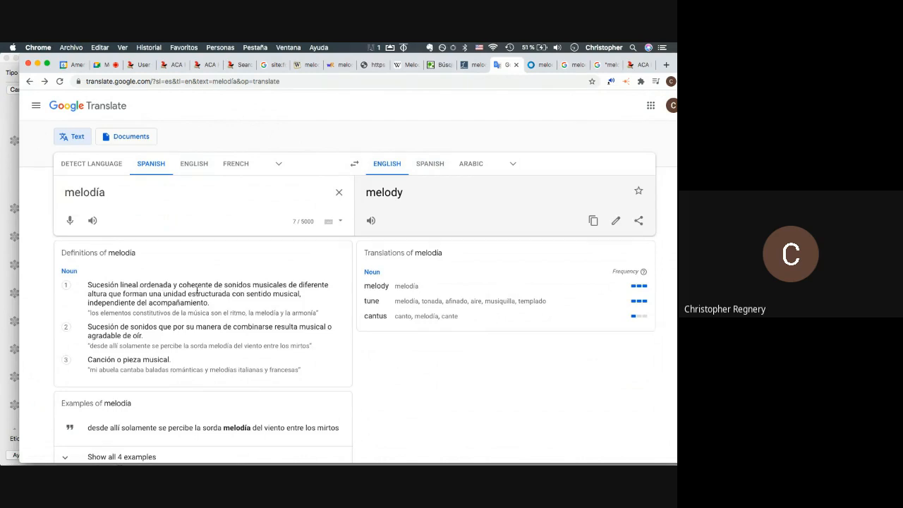
# - Paste melodía's first Spanish definition into Level 3 Definition, removing the blank line above it
pyautogui.moveTo(191, 294); pyautogui.dragTo(230, 294)
pyautogui.click(230, 293)
pyautogui.moveTo(236, 313); pyautogui.dragTo(80, 292)
pyautogui.press('super+c')
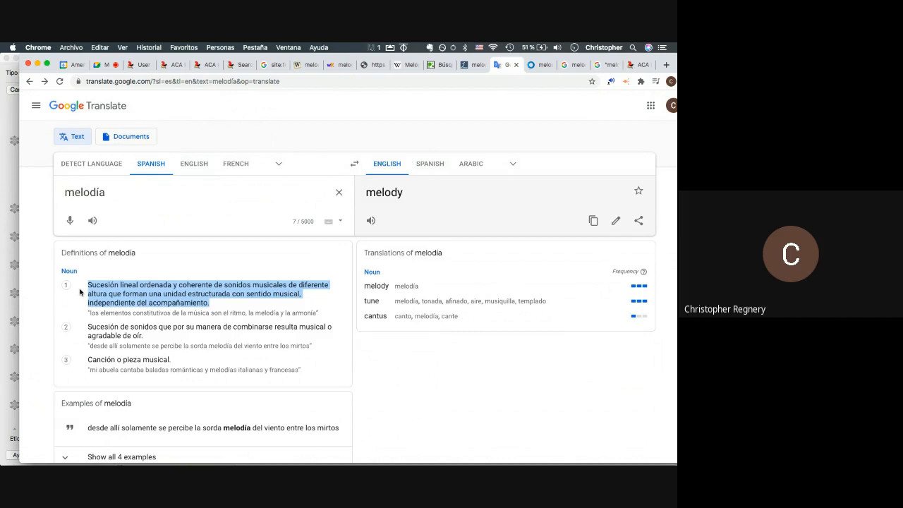
pyautogui.press('super+Tab')
pyautogui.press('super+Tab')
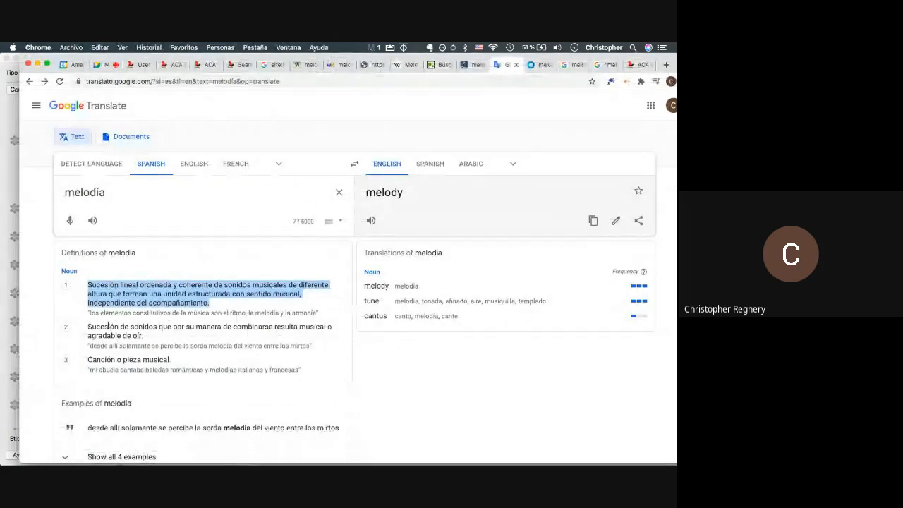
pyautogui.press('super+Tab')
pyautogui.press('super+v')
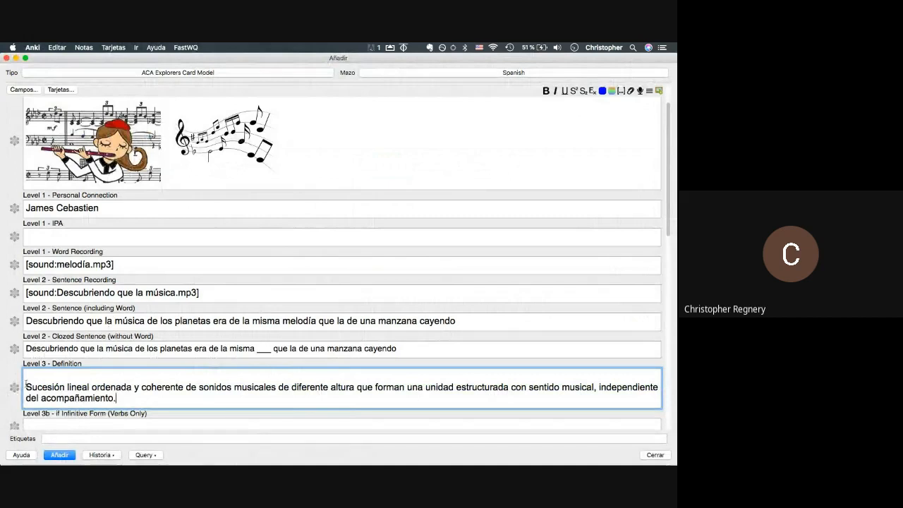
pyautogui.click(26, 387)
pyautogui.press('BackSpace')
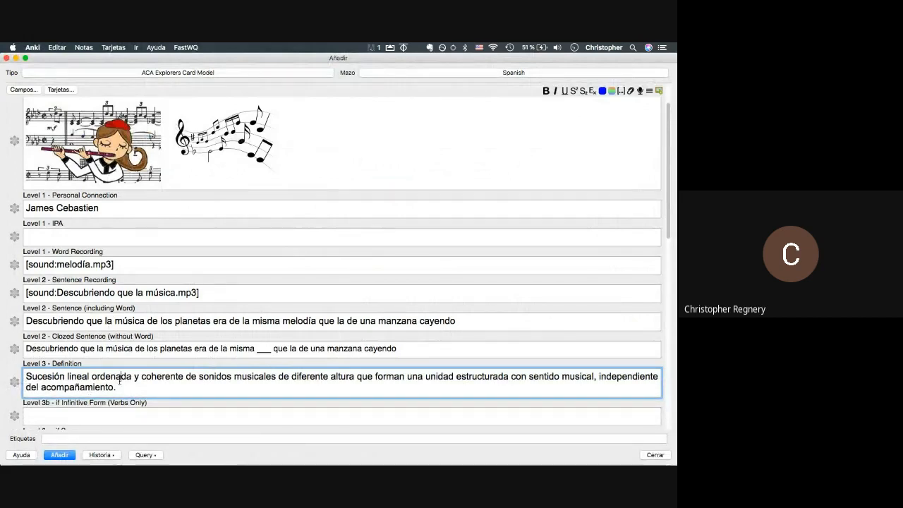
pyautogui.click(122, 388)
pyautogui.press('Return')
pyautogui.press('super+Tab')
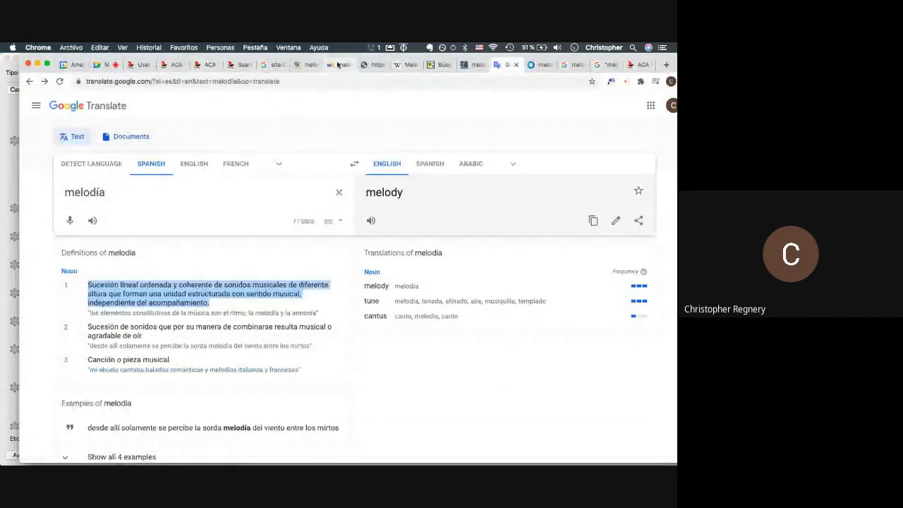
pyautogui.click(338, 64)
# - Select WordReference's second definition of melodía, about the sweetness of voice or instrument
pyautogui.scroll(-2, 276, 215)
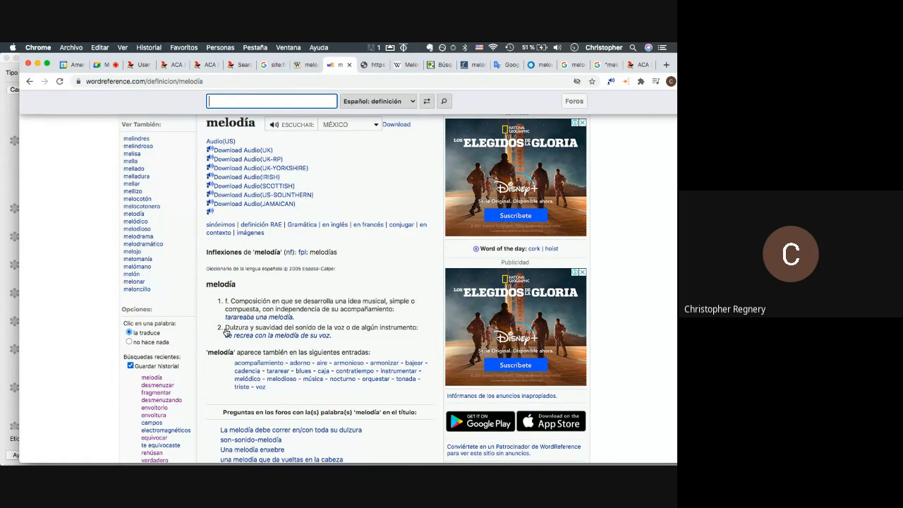
pyautogui.moveTo(226, 330); pyautogui.dragTo(416, 333)
pyautogui.press('super+c')
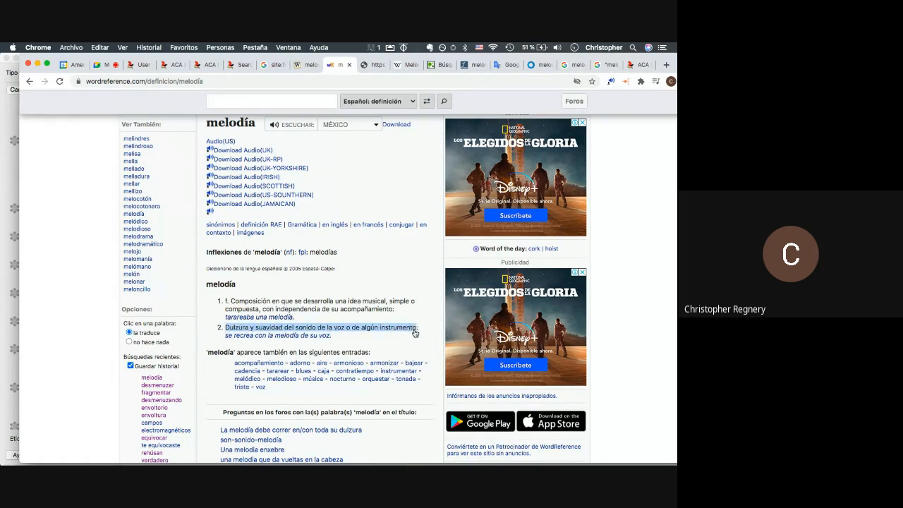
pyautogui.click(507, 64)
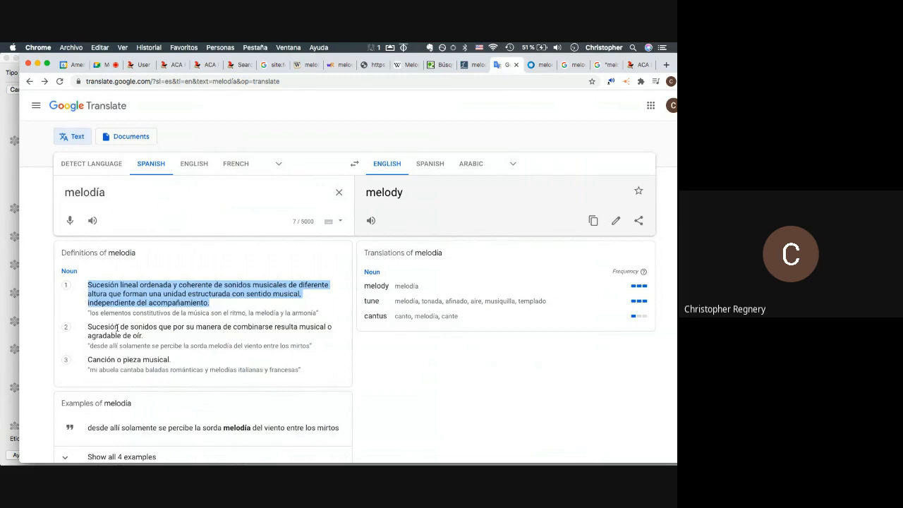
pyautogui.moveTo(125, 192); pyautogui.dragTo(24, 192)
pyautogui.press('super+v')
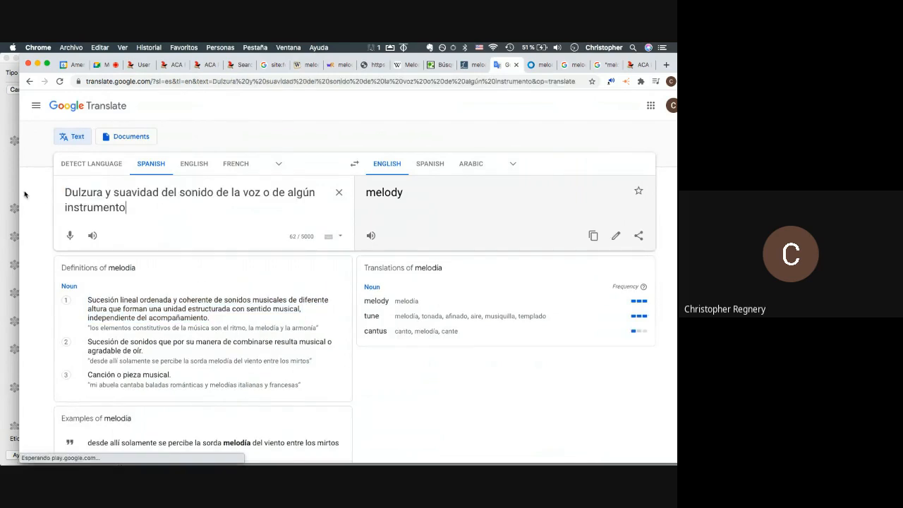
pyautogui.moveTo(139, 207); pyautogui.dragTo(35, 198)
pyautogui.press('super+Tab')
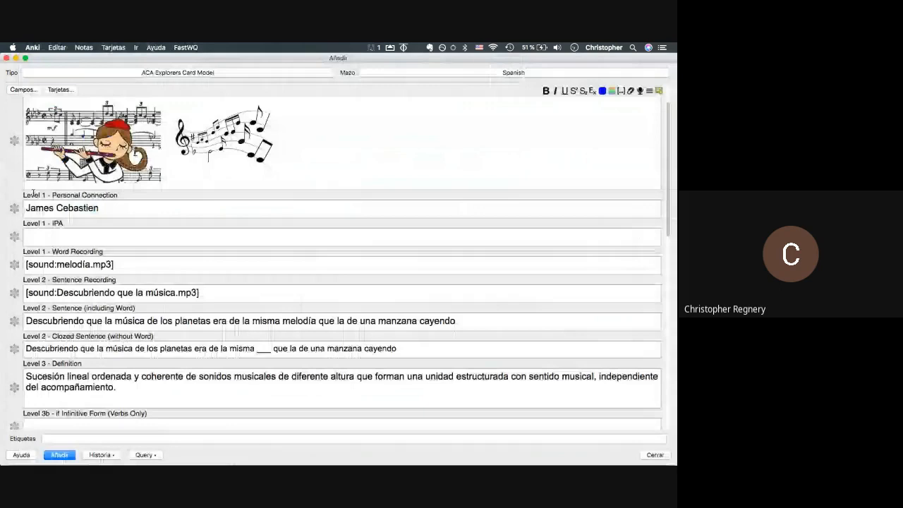
pyautogui.press('Return')
pyautogui.press('super+v')
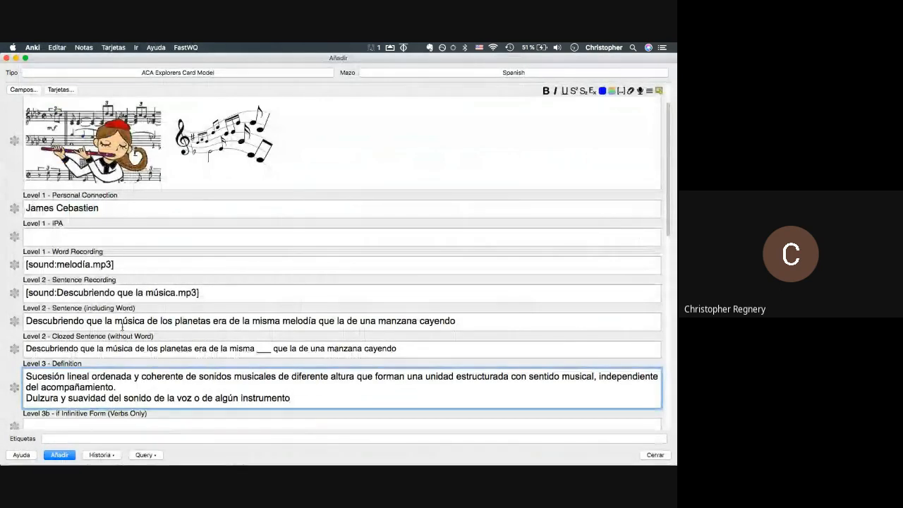
pyautogui.scroll(-3, 122, 326)
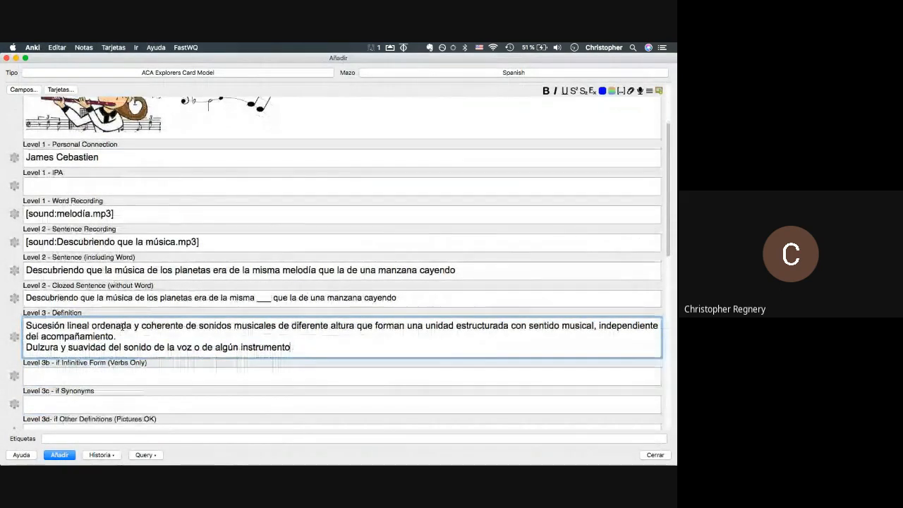
pyautogui.scroll(-15, 122, 326)
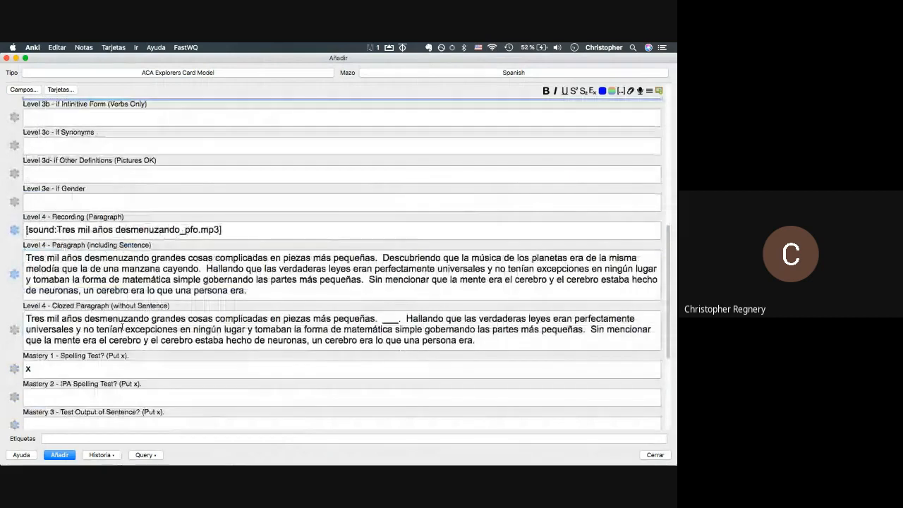
pyautogui.scroll(-5, 122, 327)
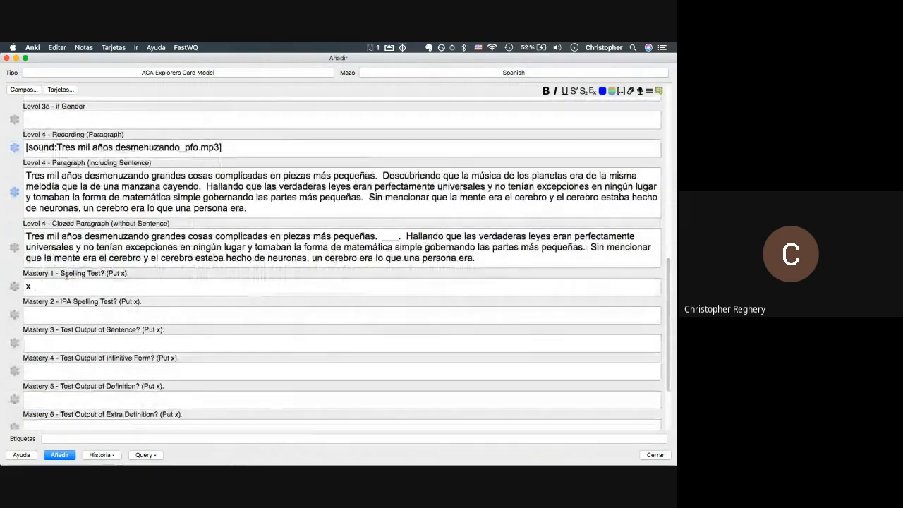
pyautogui.scroll(16, 67, 277)
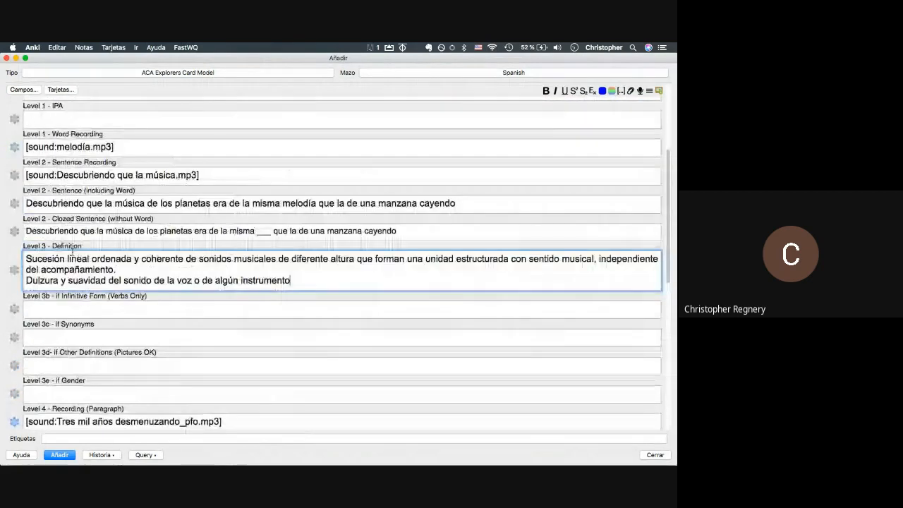
pyautogui.scroll(-10, 228, 205)
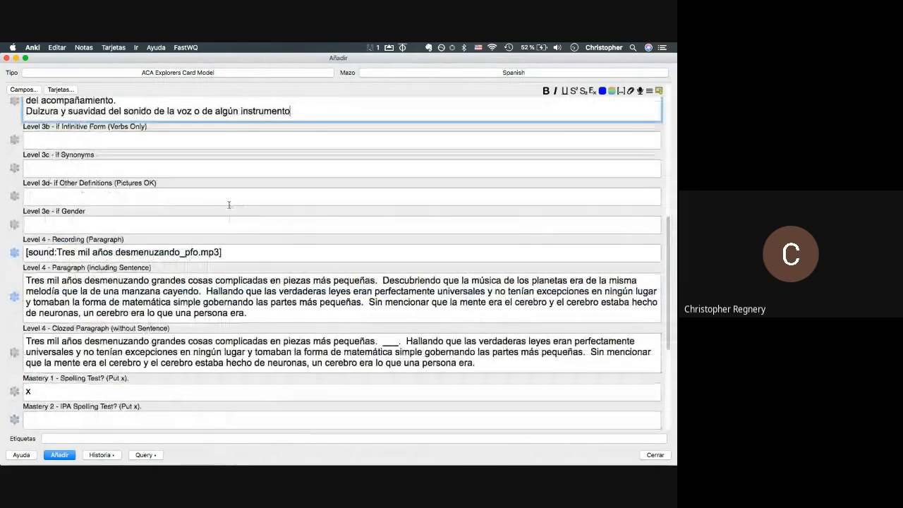
pyautogui.scroll(-5, 228, 203)
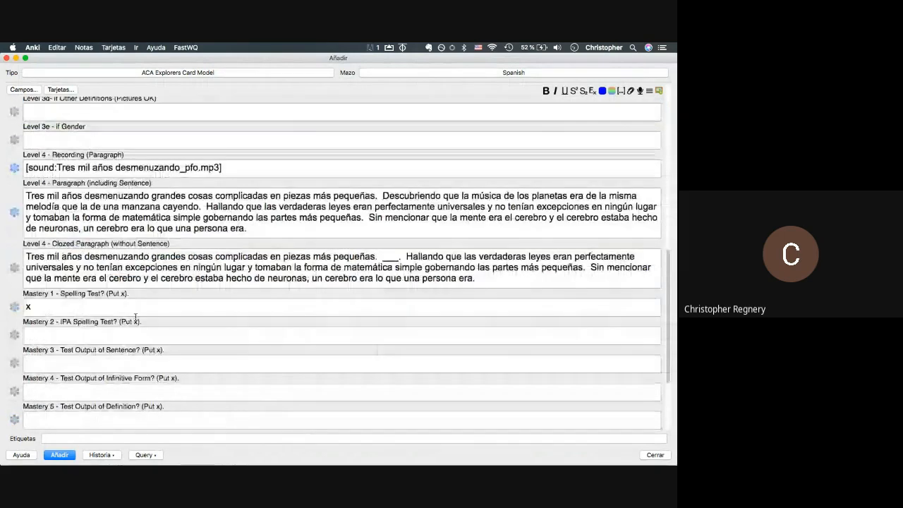
# - Mark the Mastery 3 field with an x
pyautogui.click(64, 364)
pyautogui.write('x')
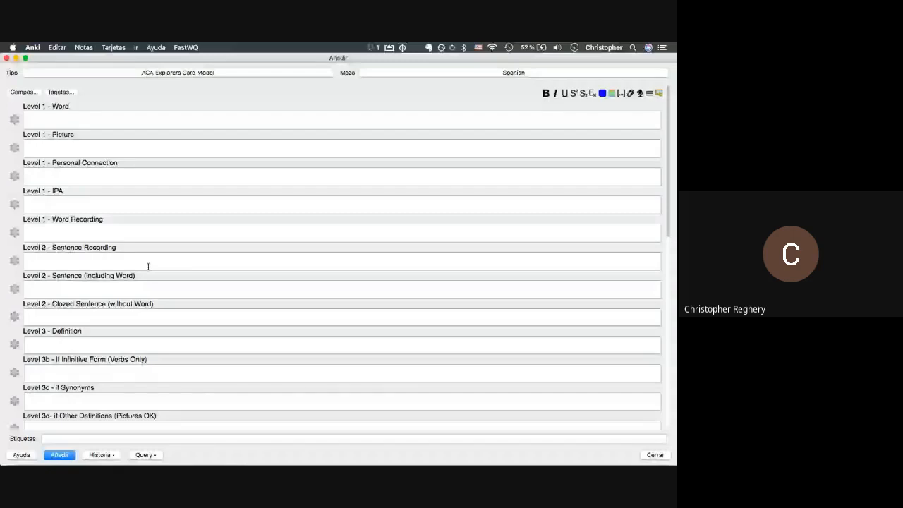
# - Paste the gobernando example sentence and attach its sentence recording from Finder
pyautogui.click(105, 289)
pyautogui.write('Hallando que las verdaderas leyes eran perfectamente universales y no tenían excepciones en ningún lugar y tomaban la forma de matemática simple gobernando las partes más pequeñas')
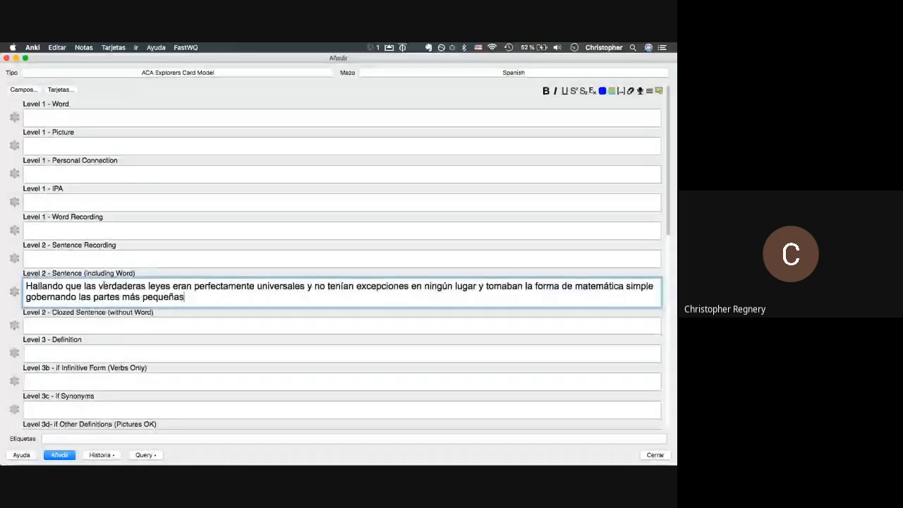
pyautogui.press('super+Tab')
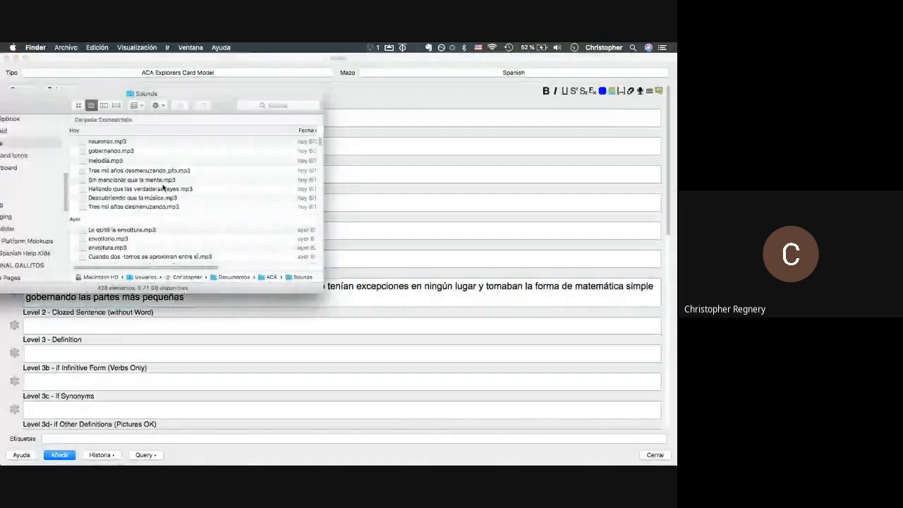
pyautogui.moveTo(163, 187); pyautogui.dragTo(97, 258)
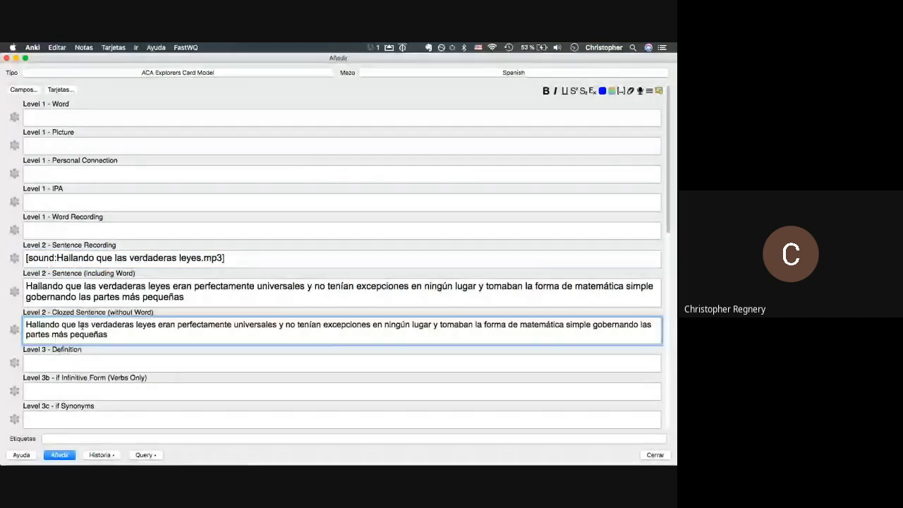
# - Replace gobernando with ___ in the Clozed Sentence and paste gobernando into Level 1 - Word
pyautogui.doubleClick(594, 324)
pyautogui.press('super+c')
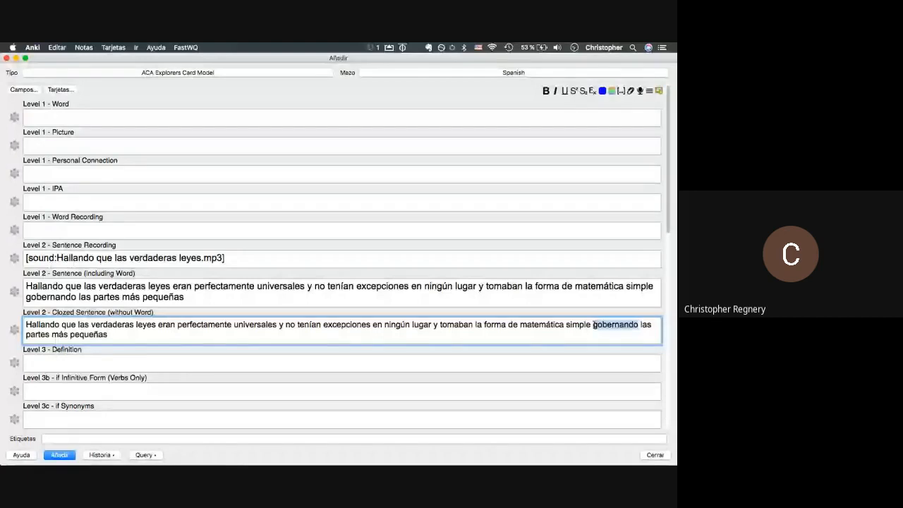
pyautogui.write('___')
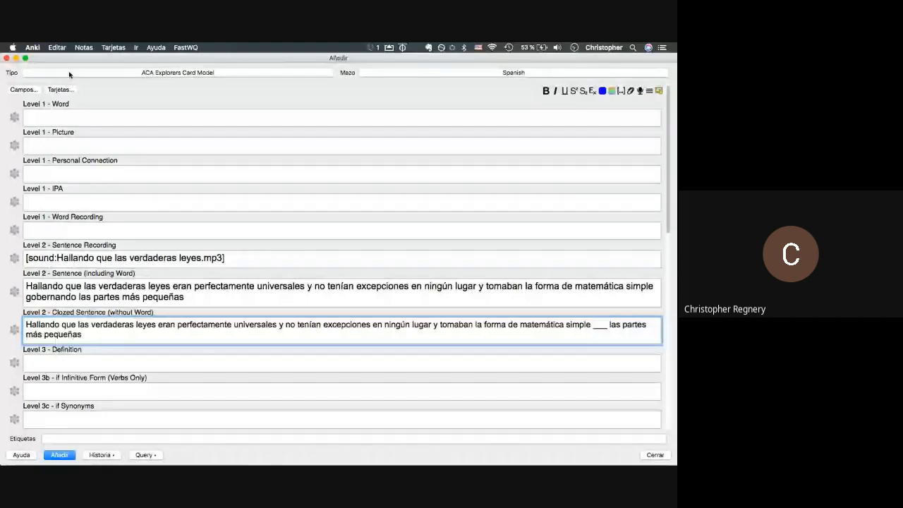
pyautogui.click(62, 117)
pyautogui.press('super+v')
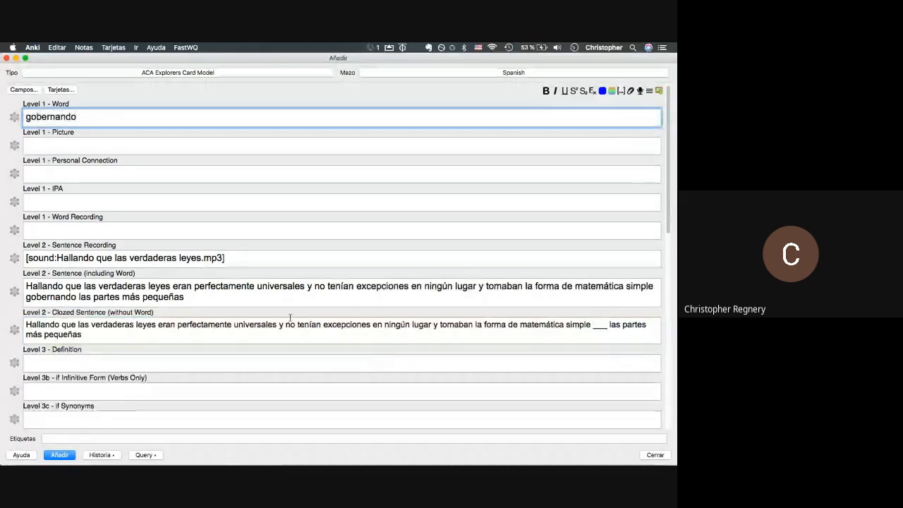
# - Keep the sentence recording sticky and end both sentences with a period
pyautogui.click(199, 288)
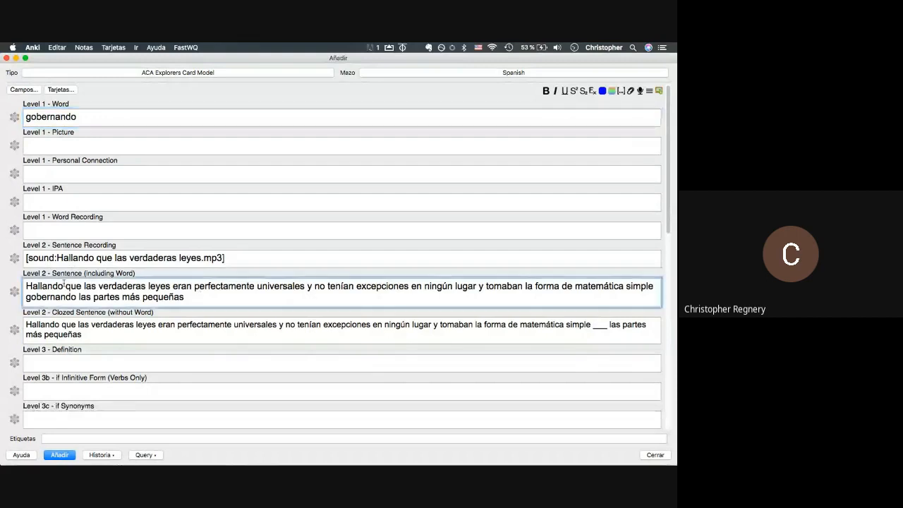
pyautogui.click(15, 292)
pyautogui.click(15, 259)
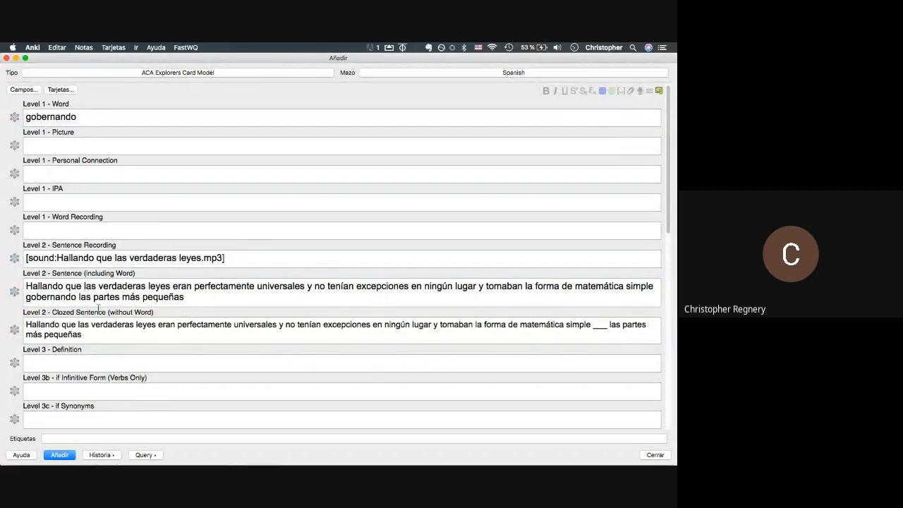
pyautogui.click(205, 301)
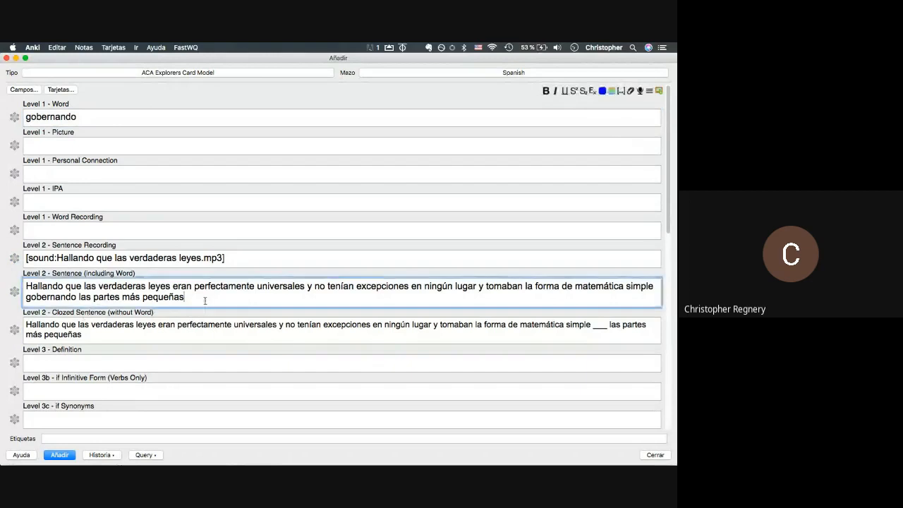
pyautogui.write('.')
pyautogui.click(91, 342)
pyautogui.write('.')
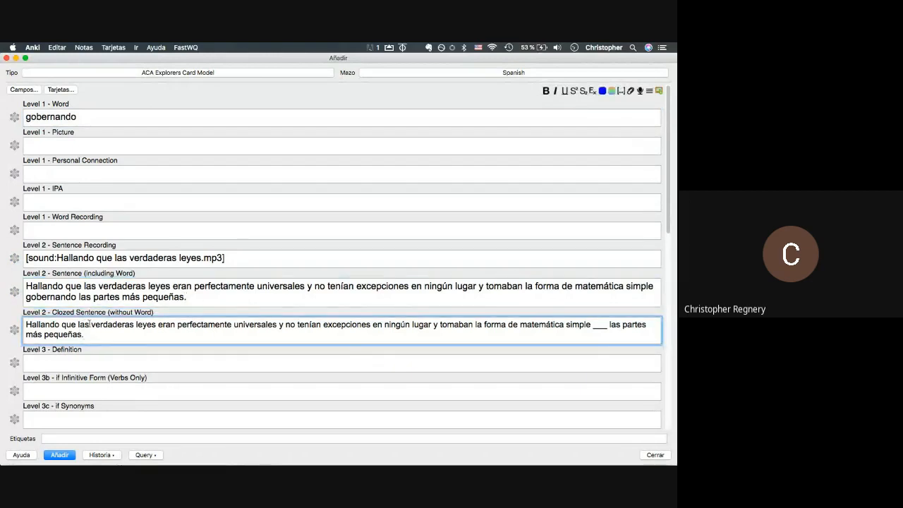
pyautogui.press('super+Tab')
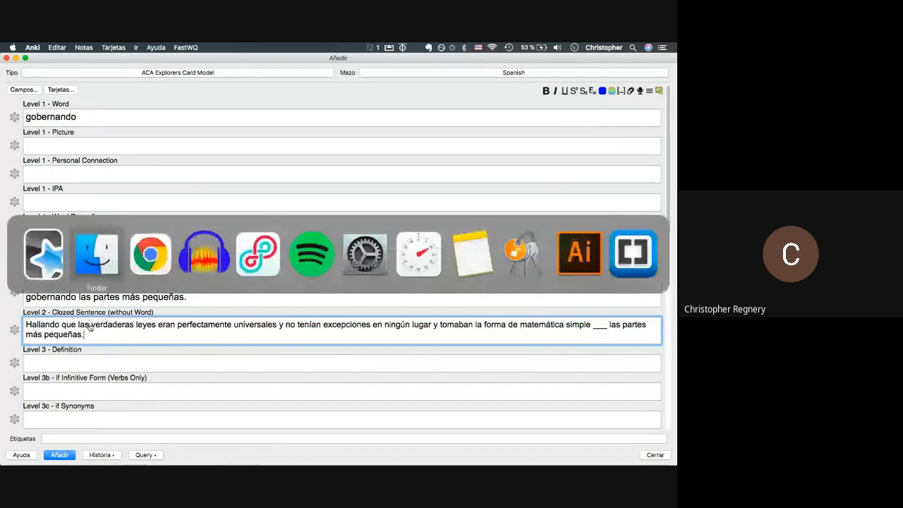
pyautogui.press('super+Tab')
pyautogui.press('super+Tab')
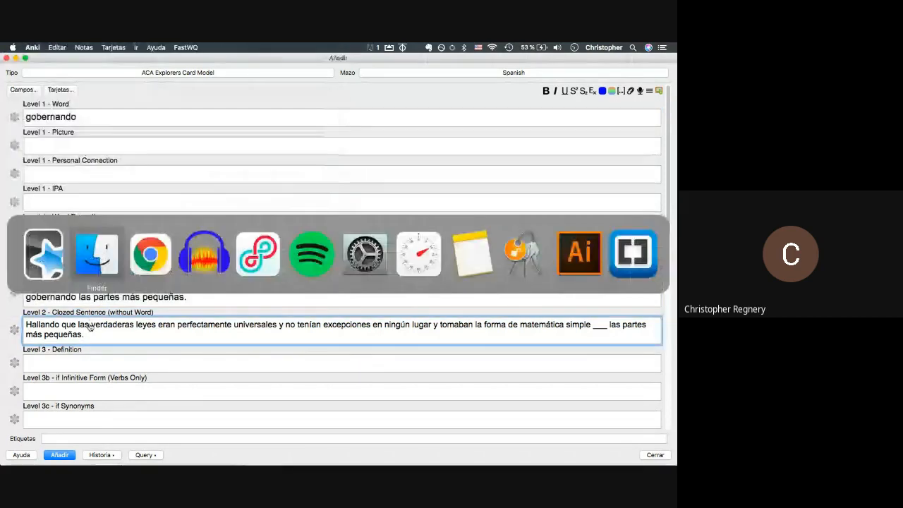
pyautogui.press('super+Tab')
pyautogui.press('super+Tab')
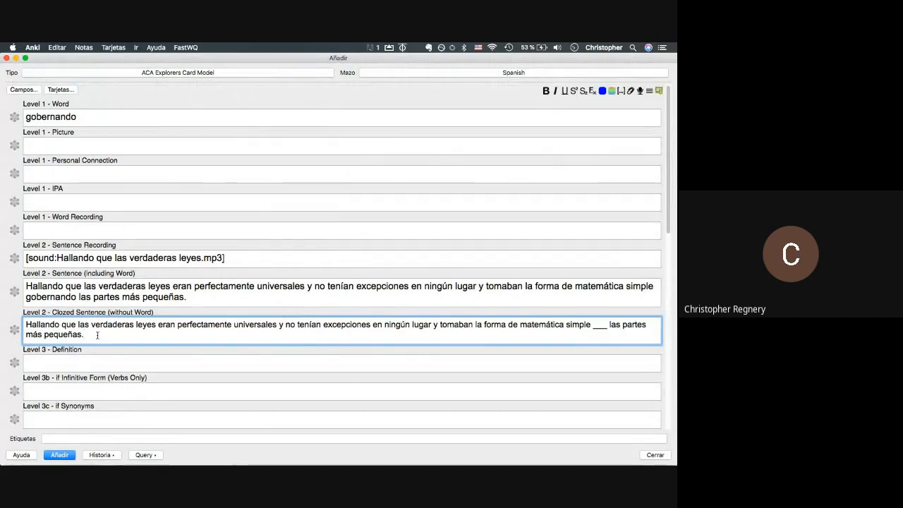
# - Drag gobernando.mp3 from the Sounds folder into the Level 1 - Word Recording field
pyautogui.press('super+Tab')
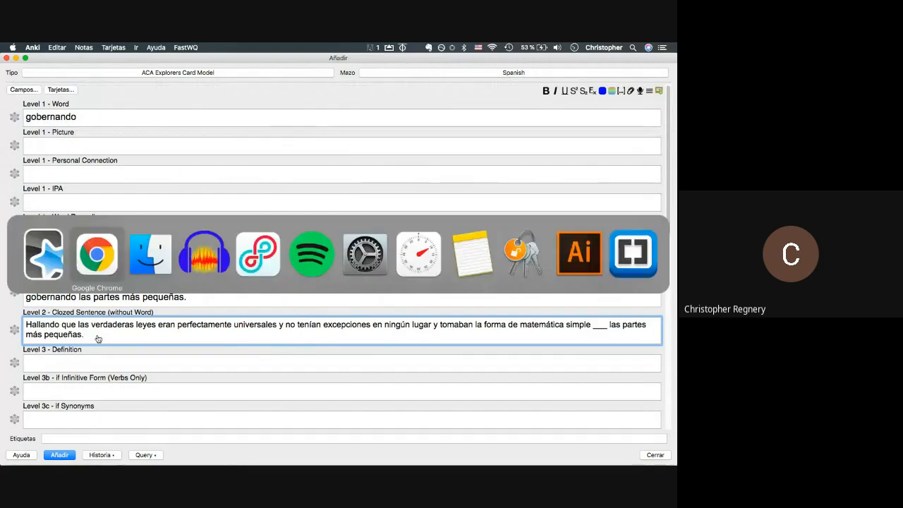
pyautogui.click(314, 258)
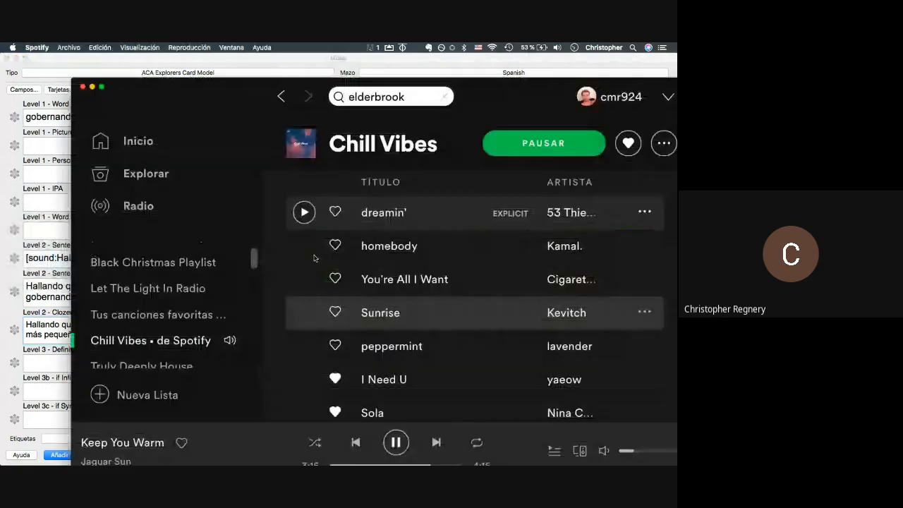
pyautogui.press('super+Tab')
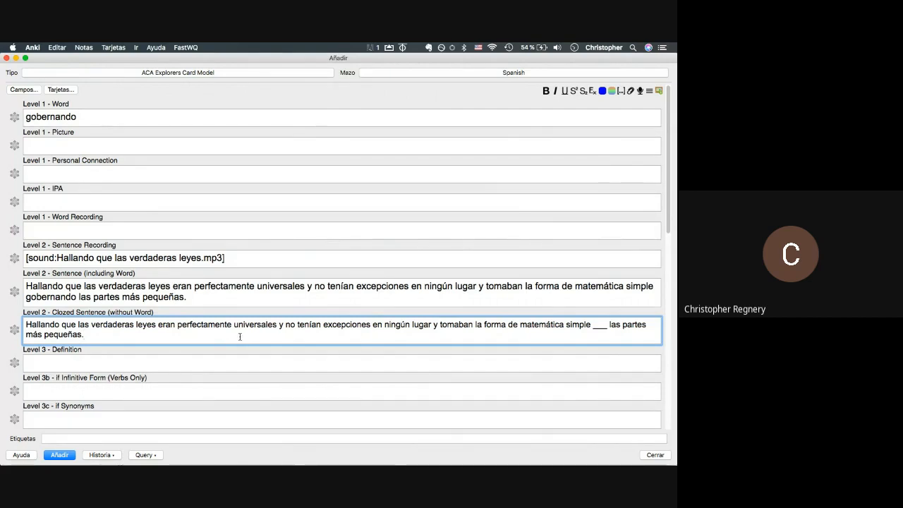
pyautogui.press('super+Tab')
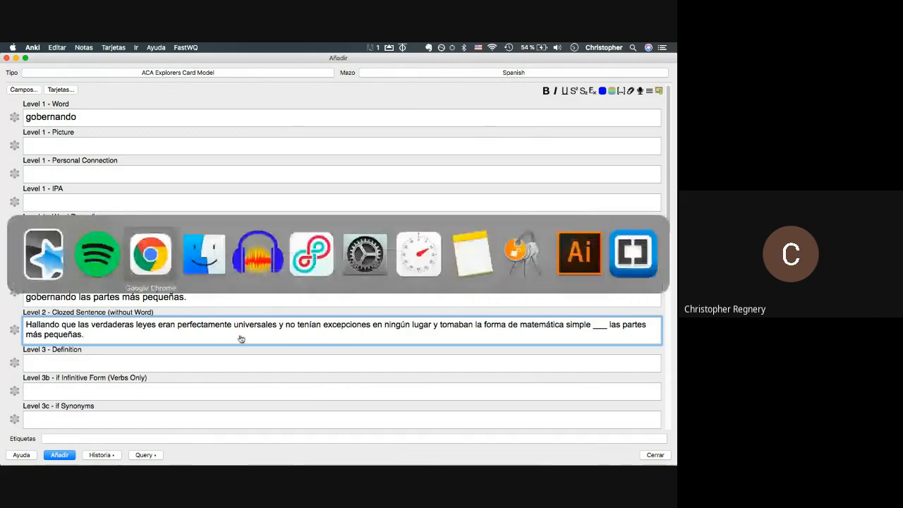
pyautogui.press('super+Tab')
pyautogui.moveTo(111, 152); pyautogui.dragTo(106, 231)
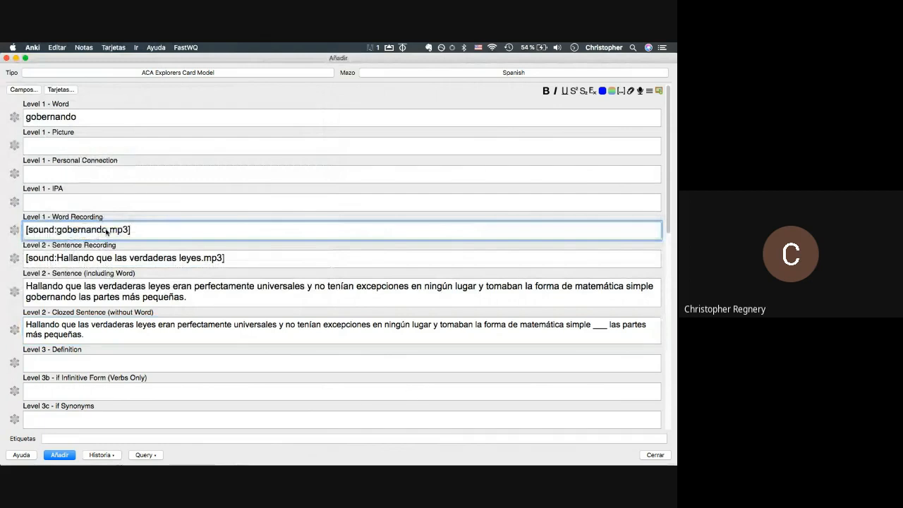
pyautogui.click(81, 118)
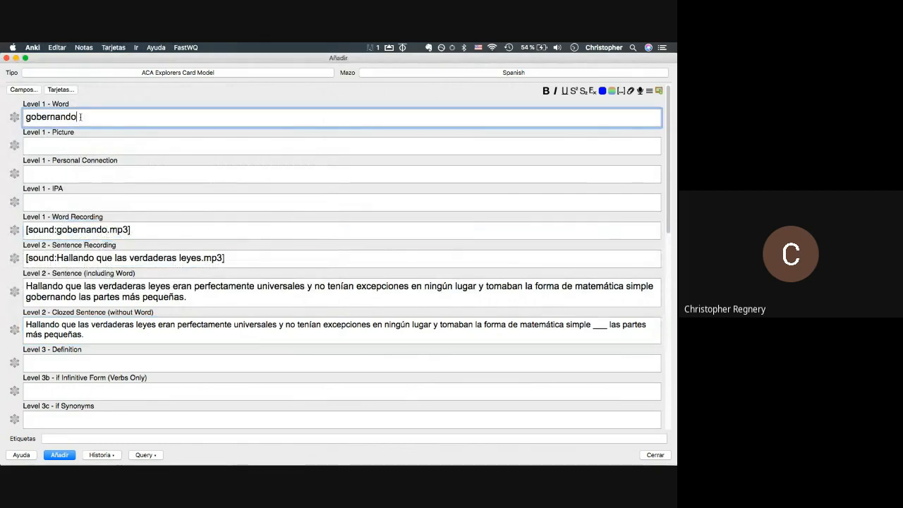
# - Search ACA Explorers for 'gobernar' across all checked reference sites, replacing the previous term melodía
pyautogui.press('super+a')
pyautogui.press('super+c')
pyautogui.press('super+Tab')
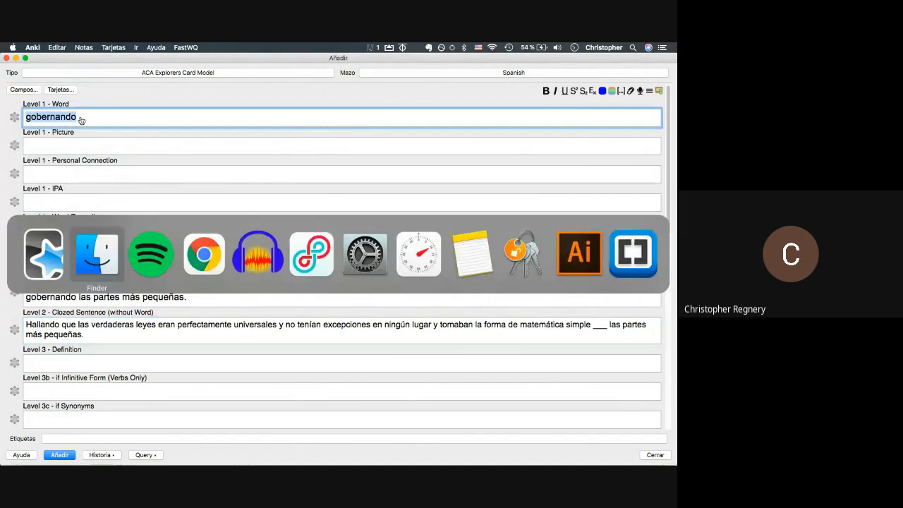
pyautogui.press('super+Tab')
pyautogui.press('super+Tab')
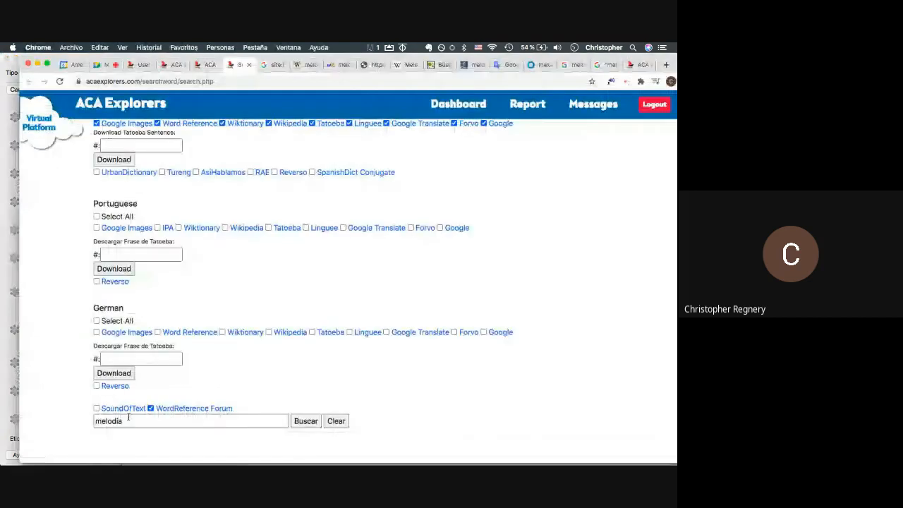
pyautogui.click(129, 419)
pyautogui.press('super+a')
pyautogui.press('super+v')
pyautogui.press('BackSpace')
pyautogui.press('BackSpace')
pyautogui.press('BackSpace')
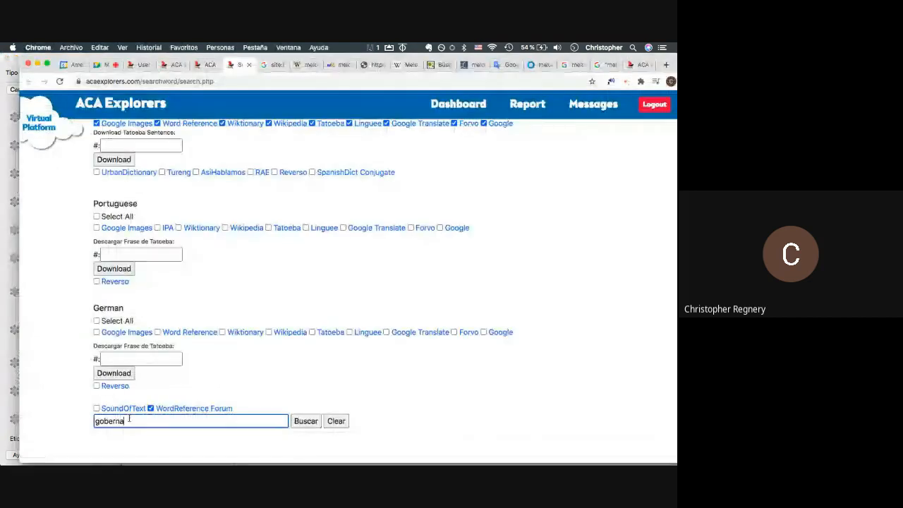
pyautogui.write('r')
pyautogui.press('super+Tab')
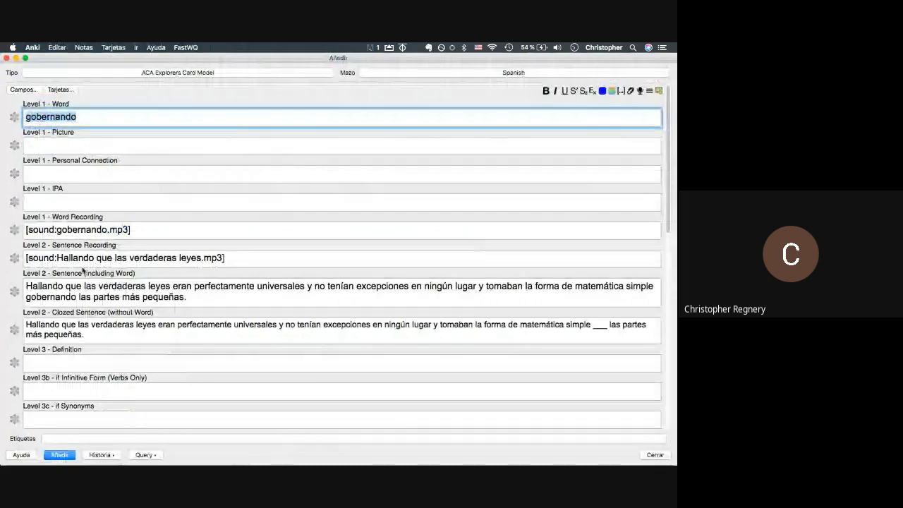
pyautogui.press('super+Tab')
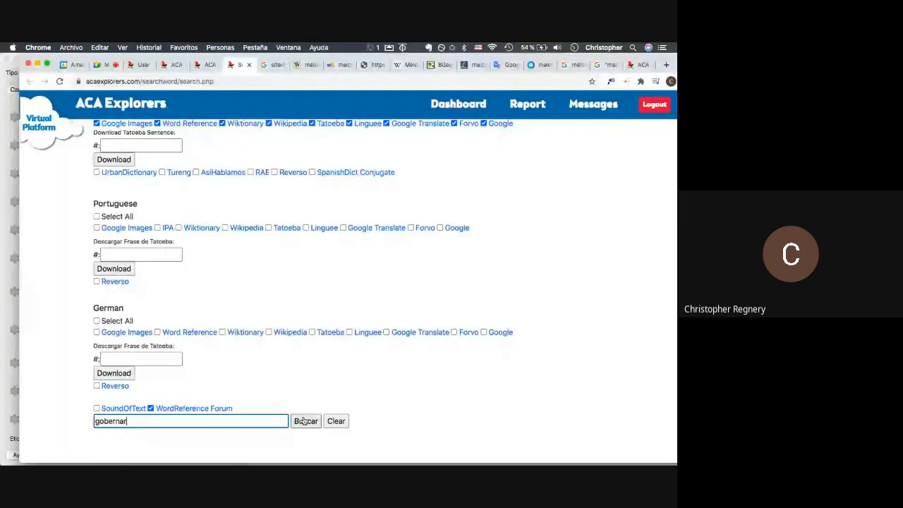
pyautogui.click(303, 420)
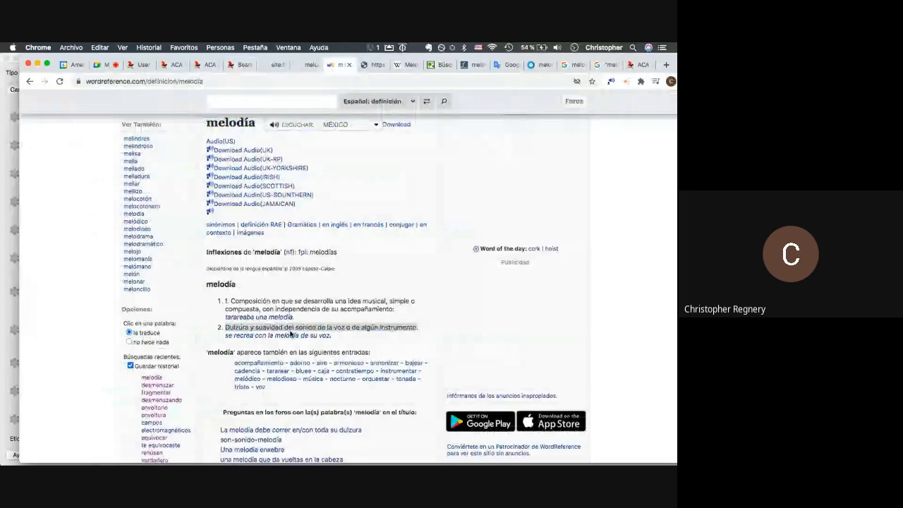
# - Return to the gobernando card in Anki and place the caret in Personal Connection
pyautogui.press('super+Tab')
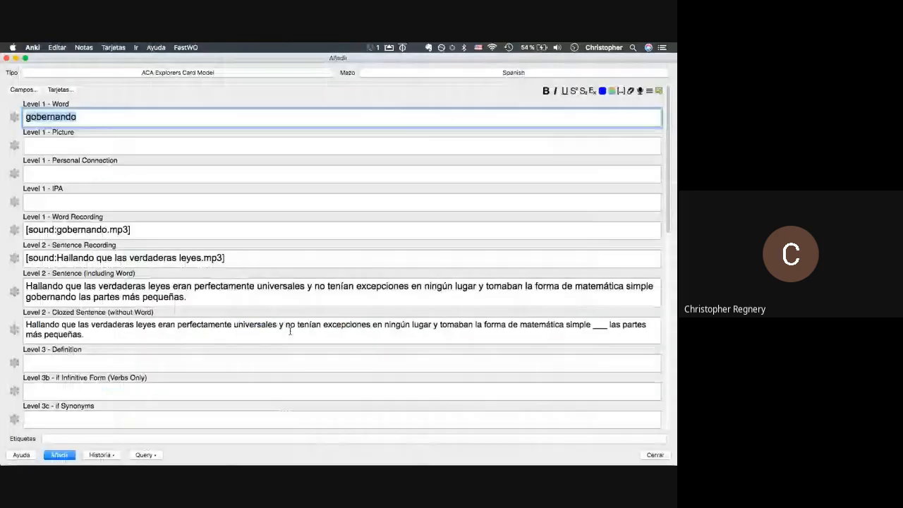
pyautogui.scroll(-5, 289, 330)
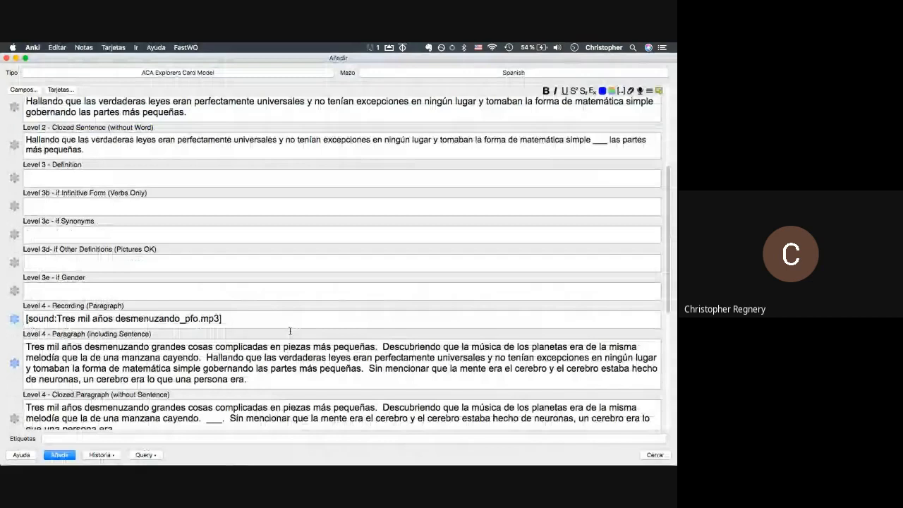
pyautogui.scroll(5, 289, 331)
pyautogui.click(97, 179)
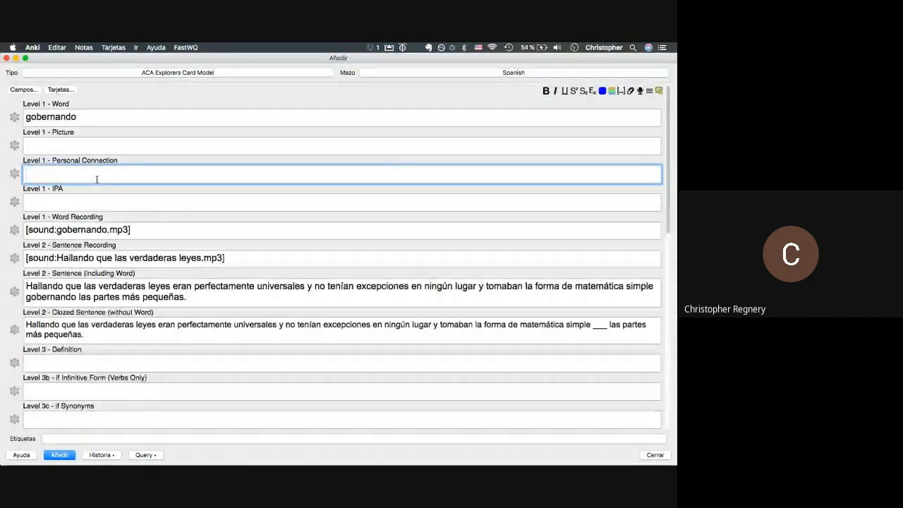
# - Enter 'President -> Point of Order, Clan Juntas' as the connection and bring two leader pictures into Picture
pyautogui.write('Pre')
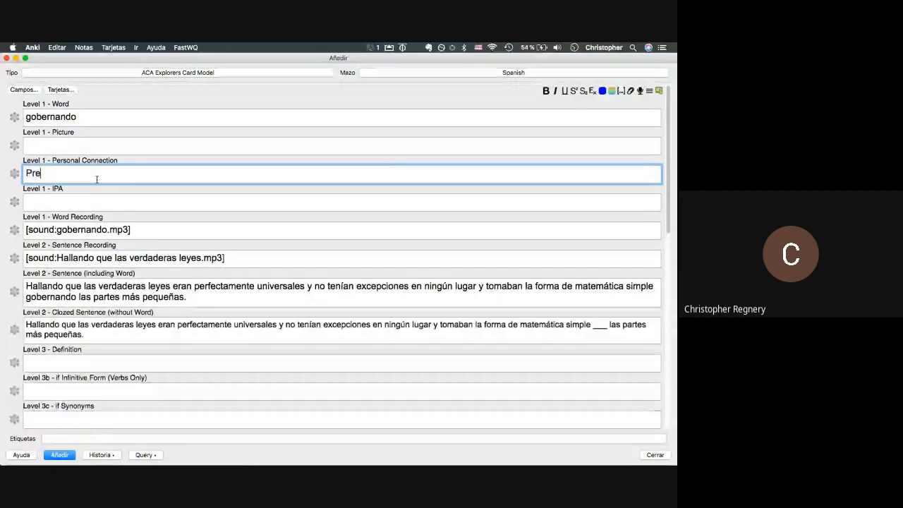
pyautogui.write('sident -> Point of Orde')
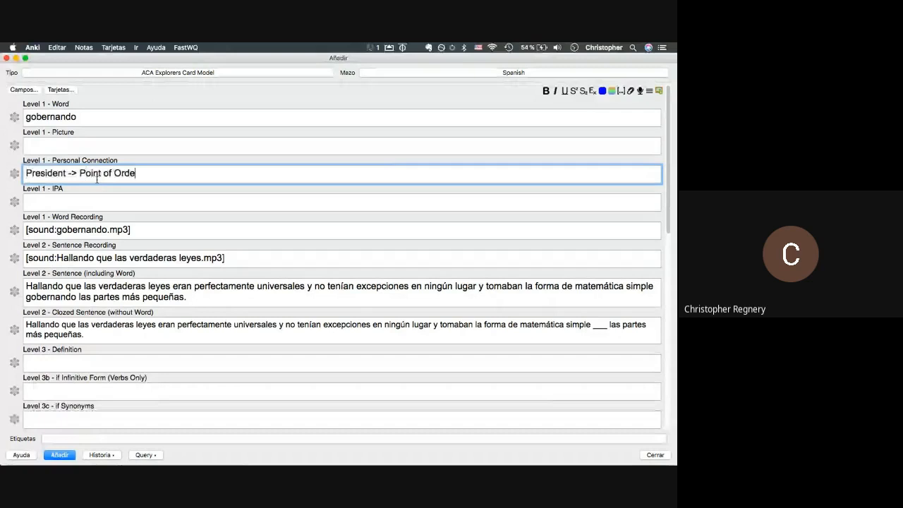
pyautogui.write('r, Clan Juntas')
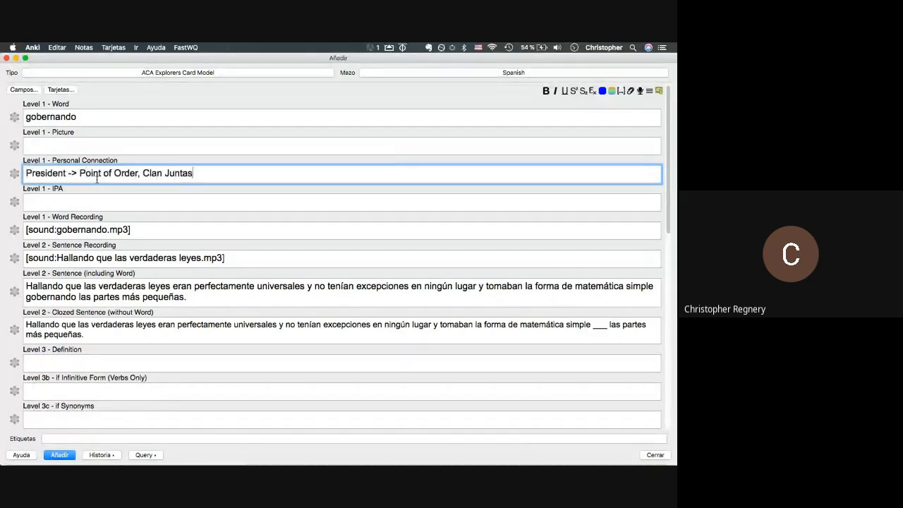
pyautogui.click(84, 150)
pyautogui.press('super+Tab')
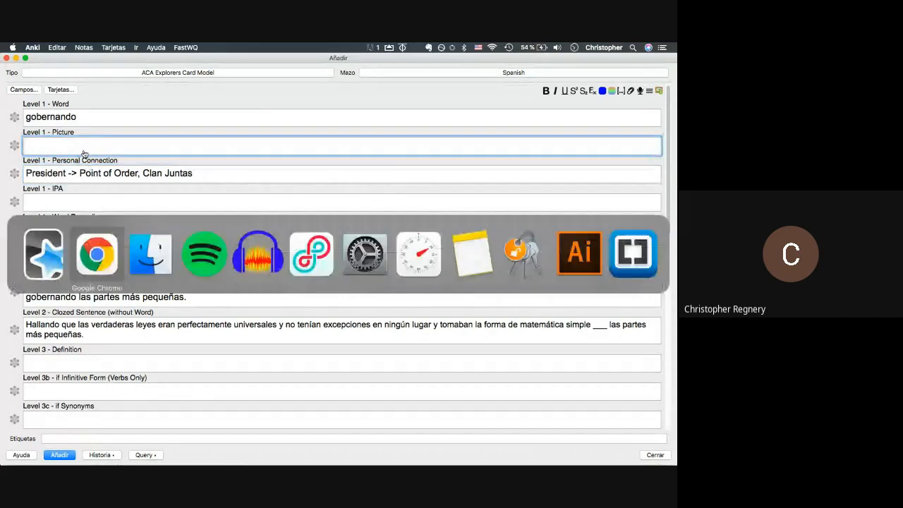
pyautogui.press('super+Tab')
pyautogui.click(387, 143)
pyautogui.press('super+Tab')
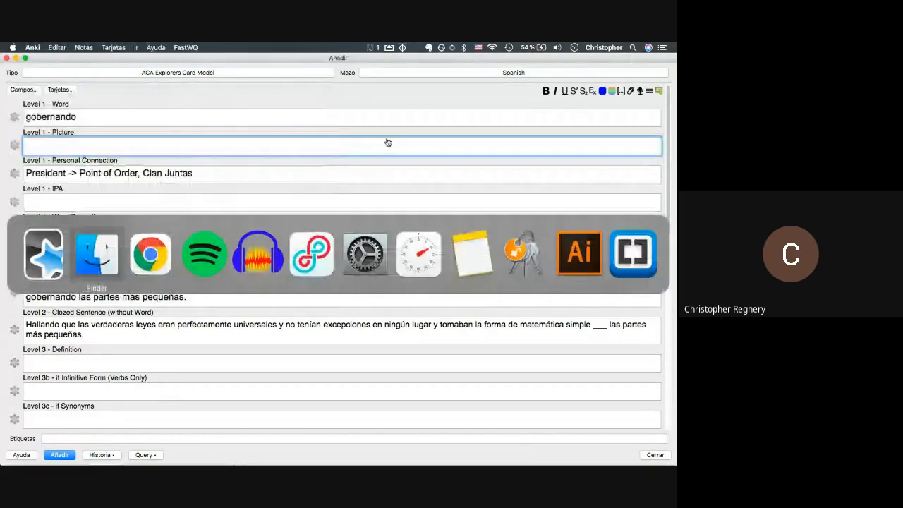
pyautogui.press('super+Tab')
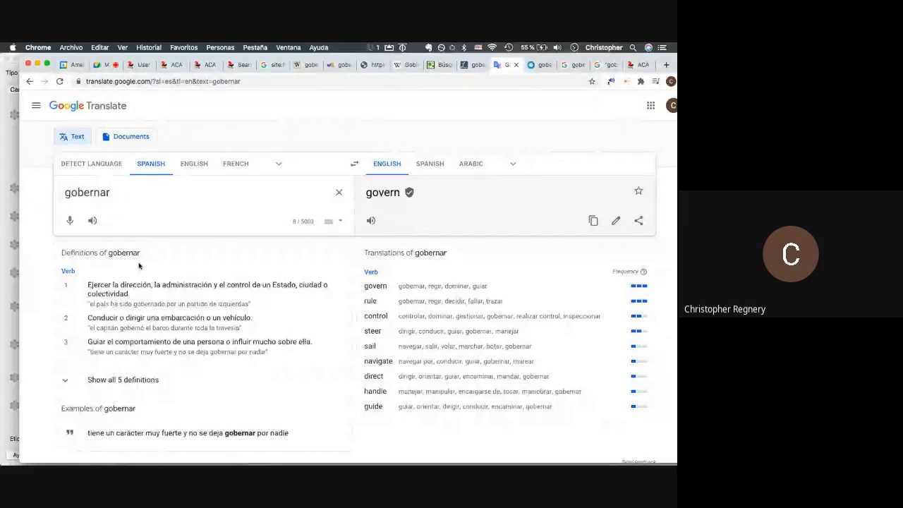
pyautogui.press('super+Tab')
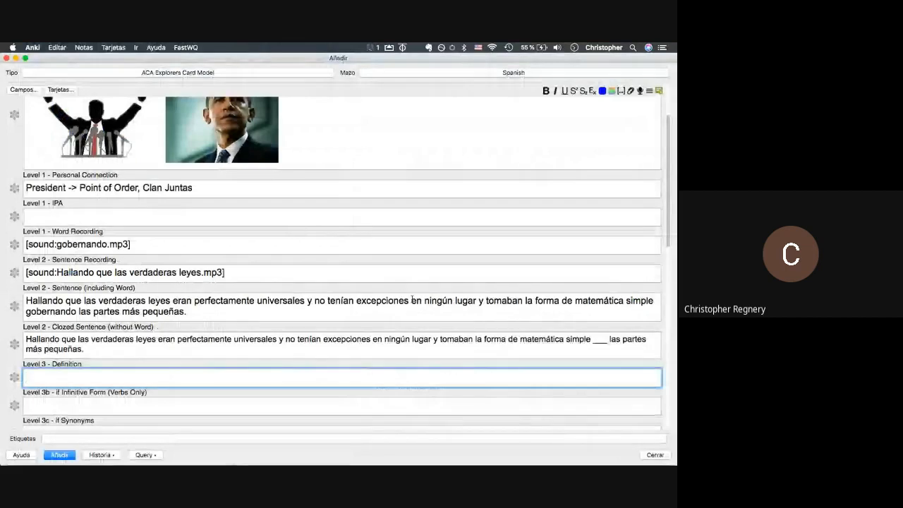
# - Expand all five gobernar definitions in Google Translate, select the first, and compare with WordReference
pyautogui.press('super+Tab')
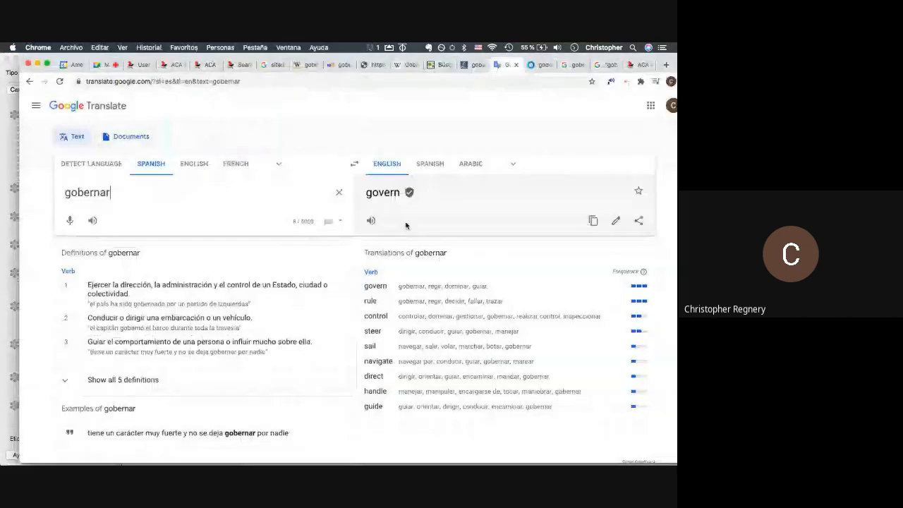
pyautogui.click(127, 384)
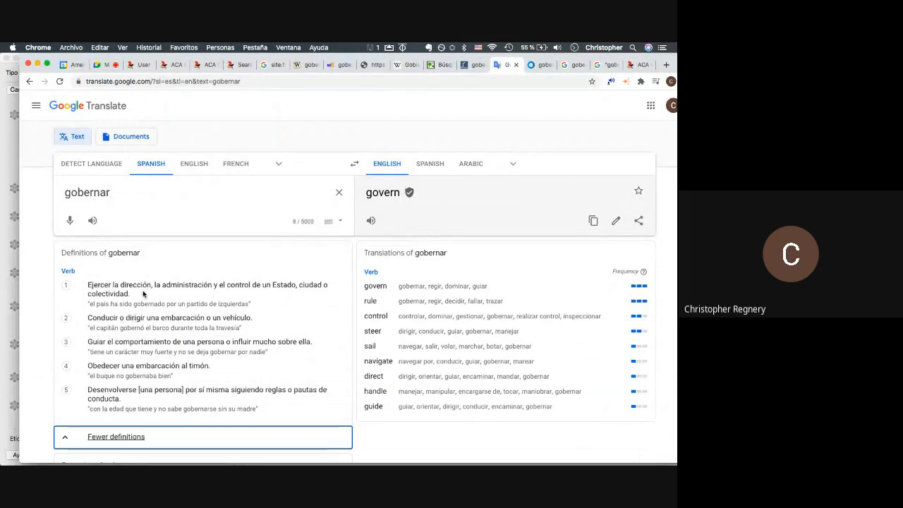
pyautogui.moveTo(143, 293); pyautogui.dragTo(87, 285)
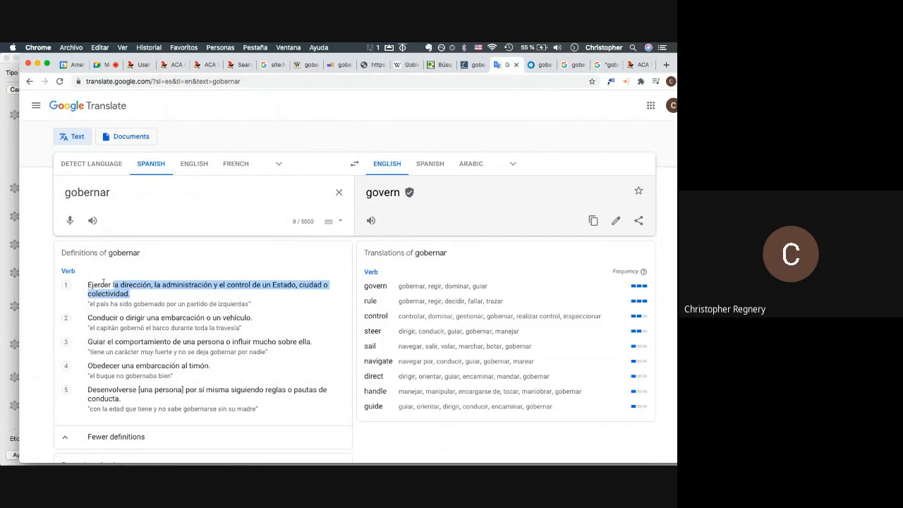
pyautogui.click(333, 66)
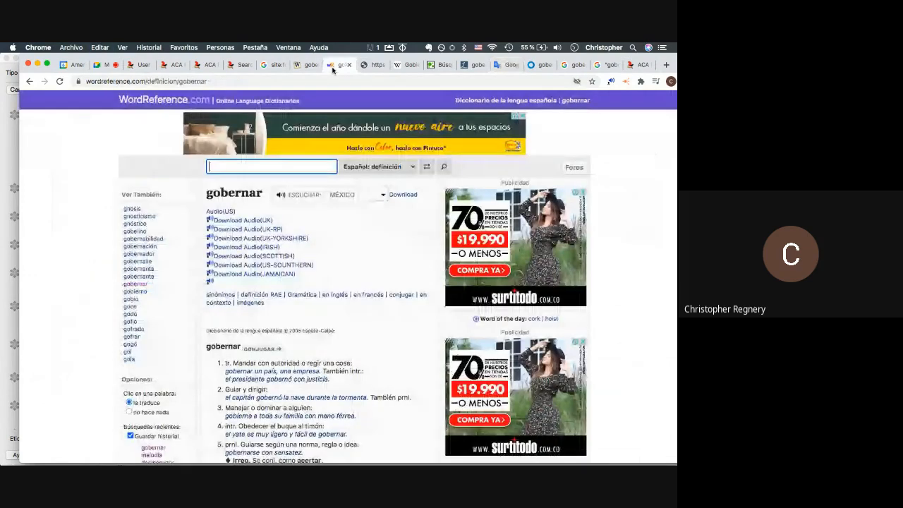
pyautogui.scroll(-3, 259, 209)
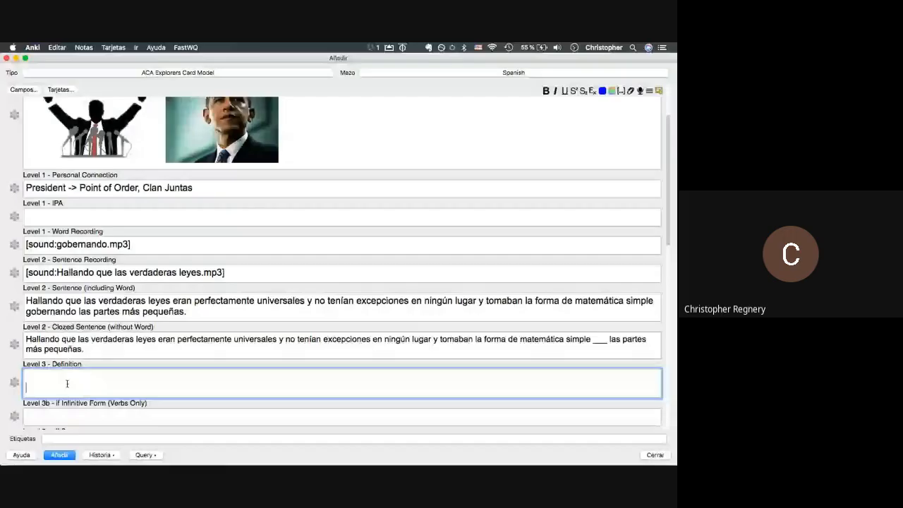
pyautogui.scroll(-3, 67, 383)
pyautogui.click(55, 406)
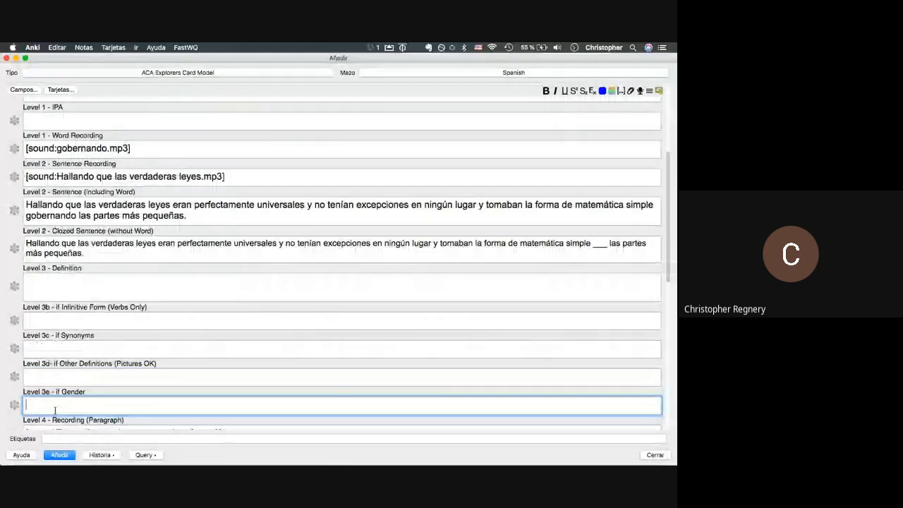
pyautogui.press('super+Tab')
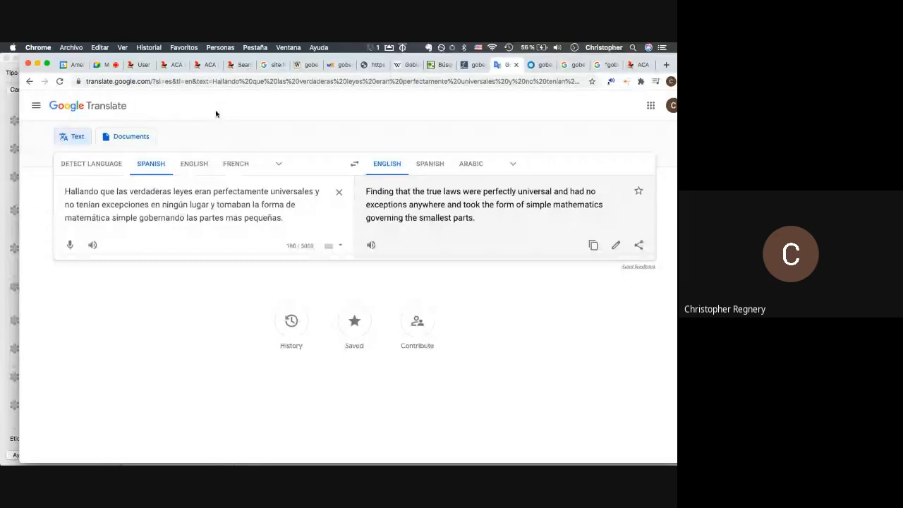
# - Search Google Images for 'gobernar leyes universales' and copy the scales-of-justice image
pyautogui.click(573, 66)
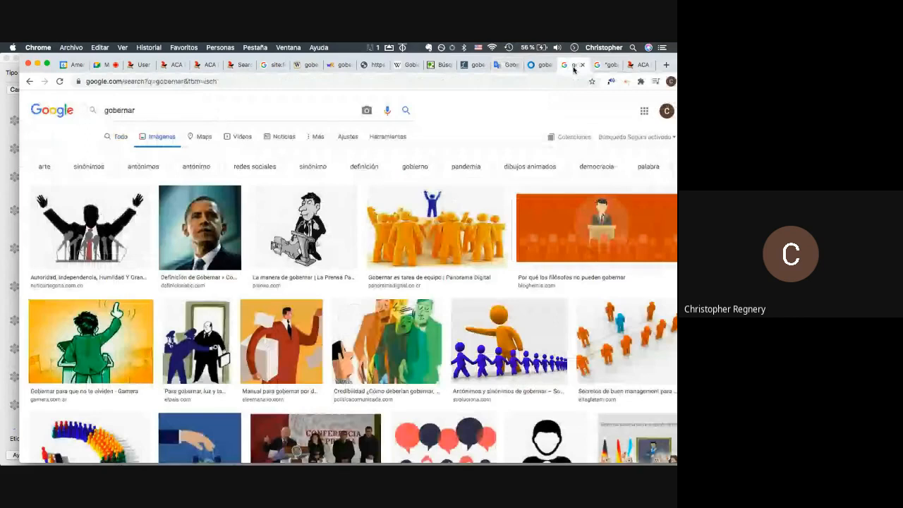
pyautogui.scroll(-3, 345, 296)
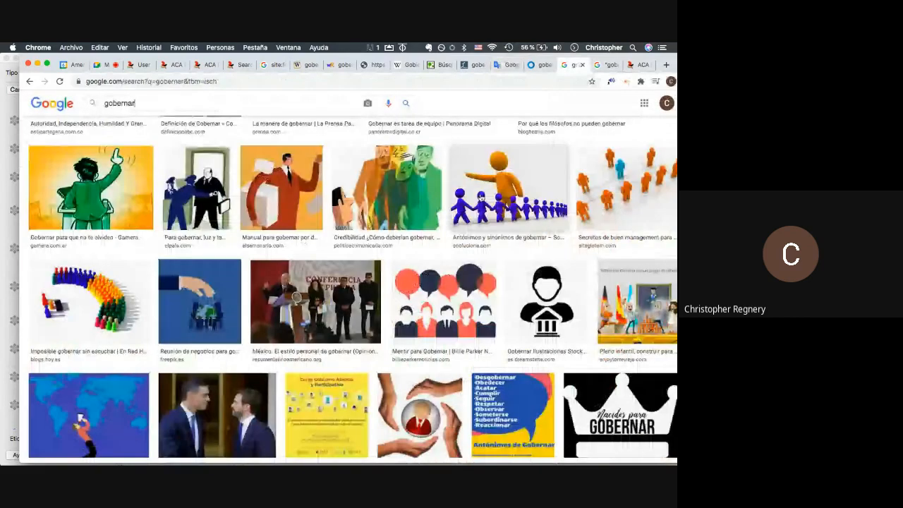
pyautogui.scroll(3, 158, 108)
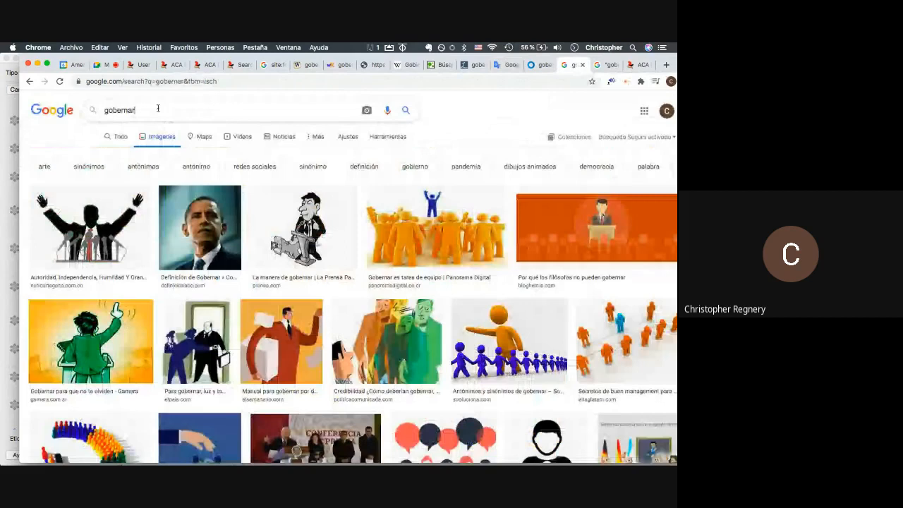
pyautogui.write('leyes universales')
pyautogui.press('Return')
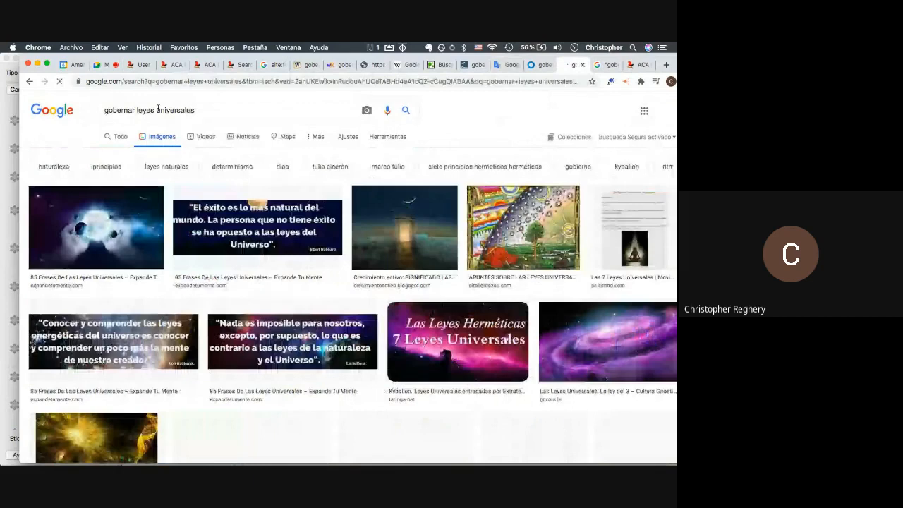
pyautogui.scroll(-1, 247, 207)
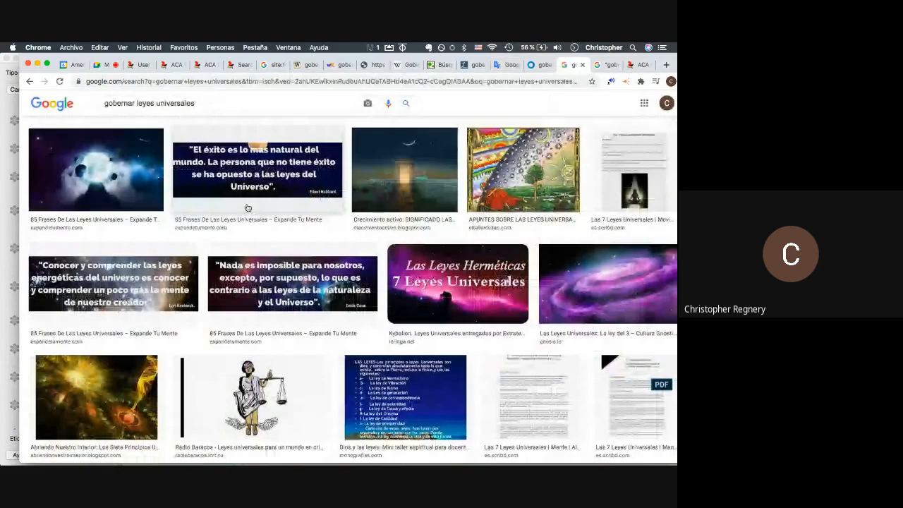
pyautogui.scroll(-5, 247, 207)
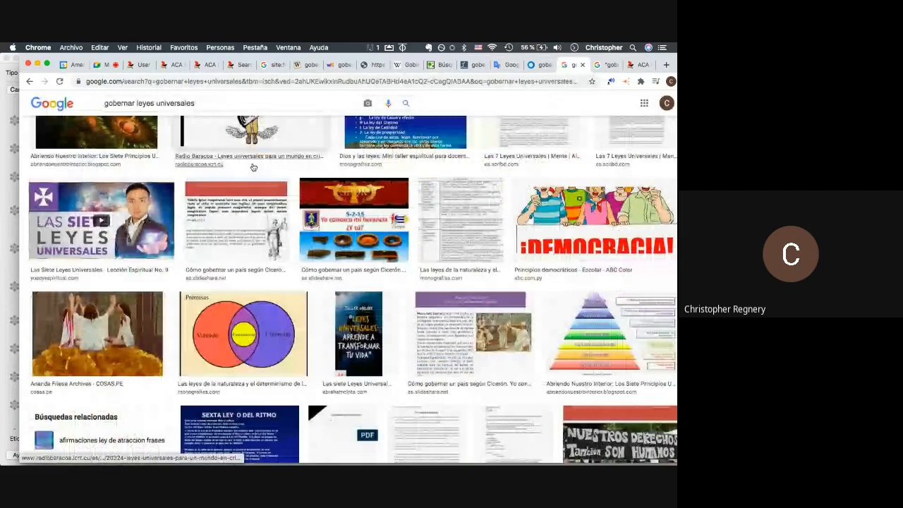
pyautogui.scroll(1, 253, 167)
pyautogui.rightClick(249, 158)
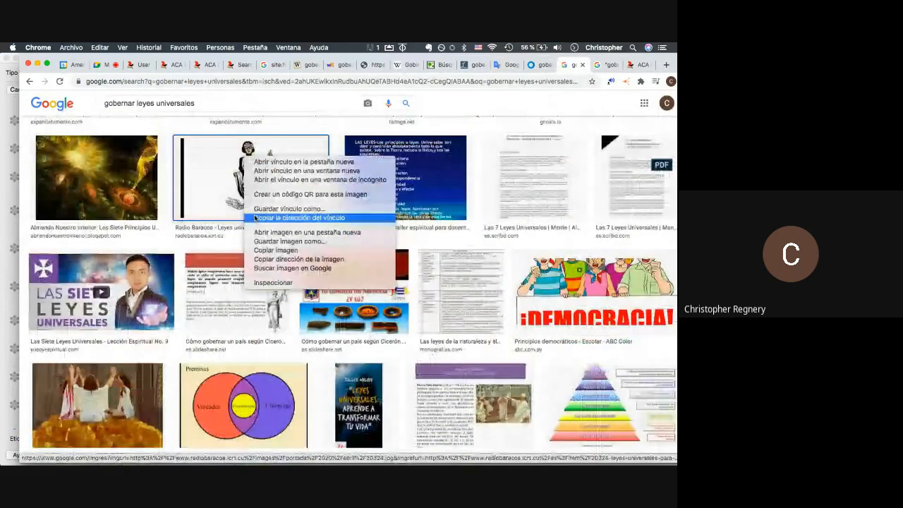
pyautogui.click(276, 251)
# - Search images for 'govern universal laws' and paste the starry-sky silhouette into the Picture field
pyautogui.press('super+Tab')
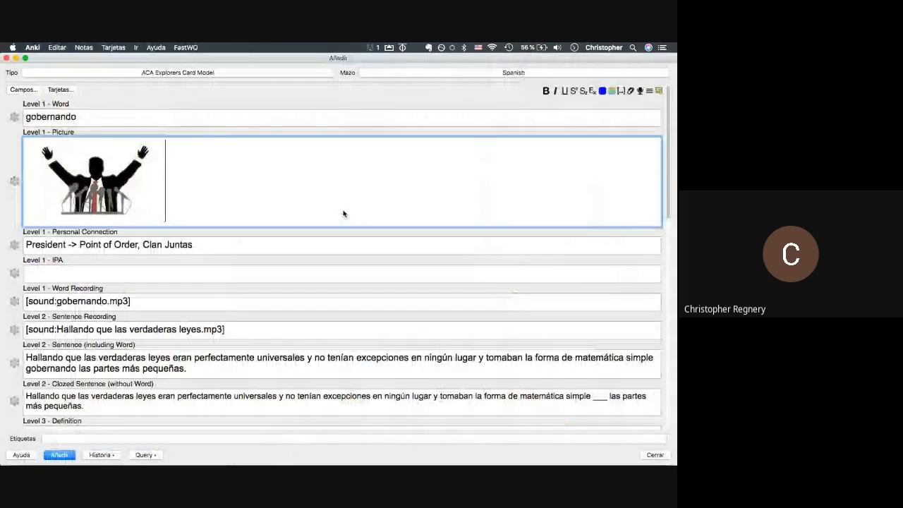
pyautogui.press('super+Tab')
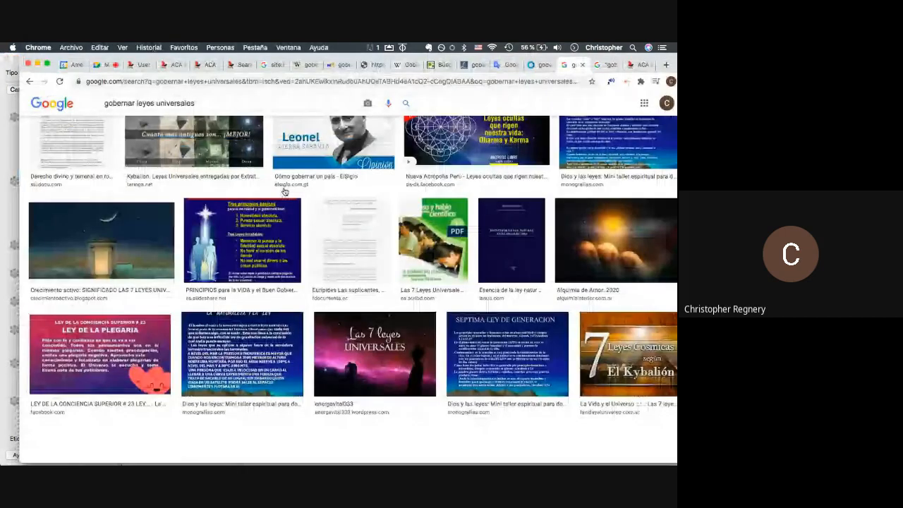
pyautogui.moveTo(221, 104); pyautogui.dragTo(19, 96)
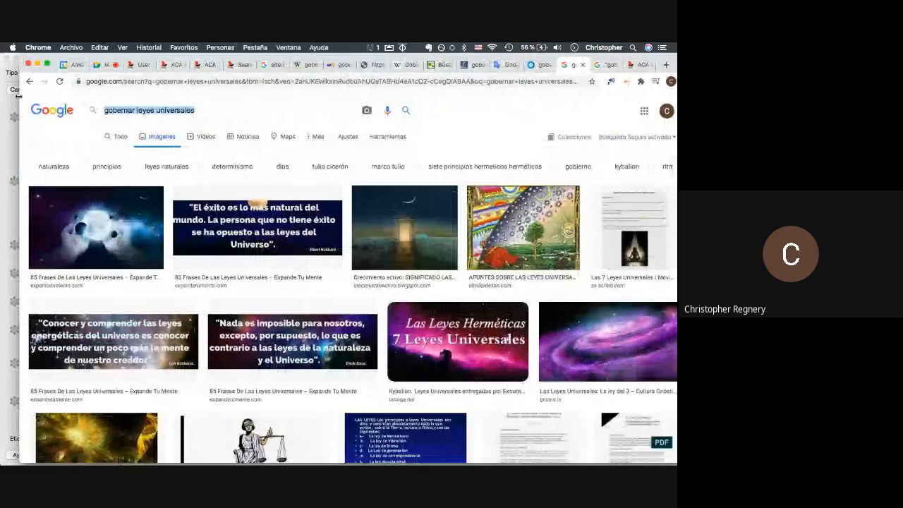
pyautogui.write('govern univer')
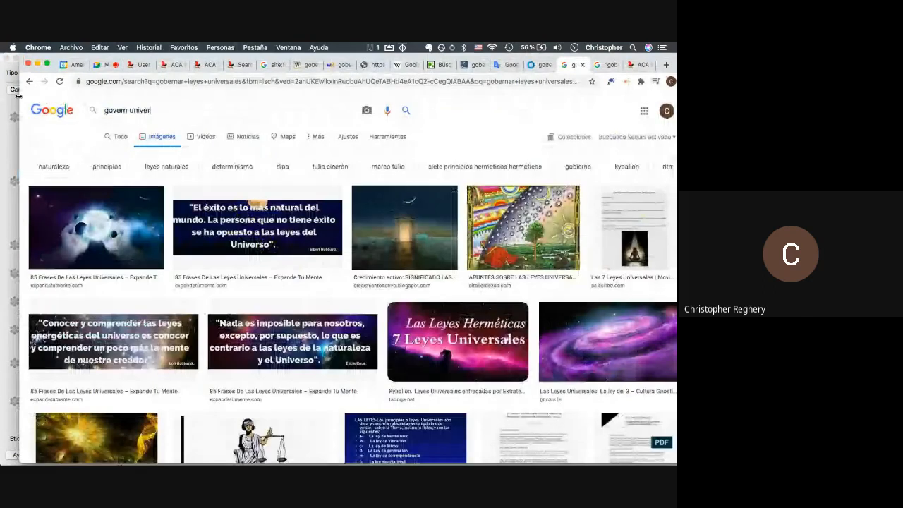
pyautogui.write('sal laws')
pyautogui.press('Return')
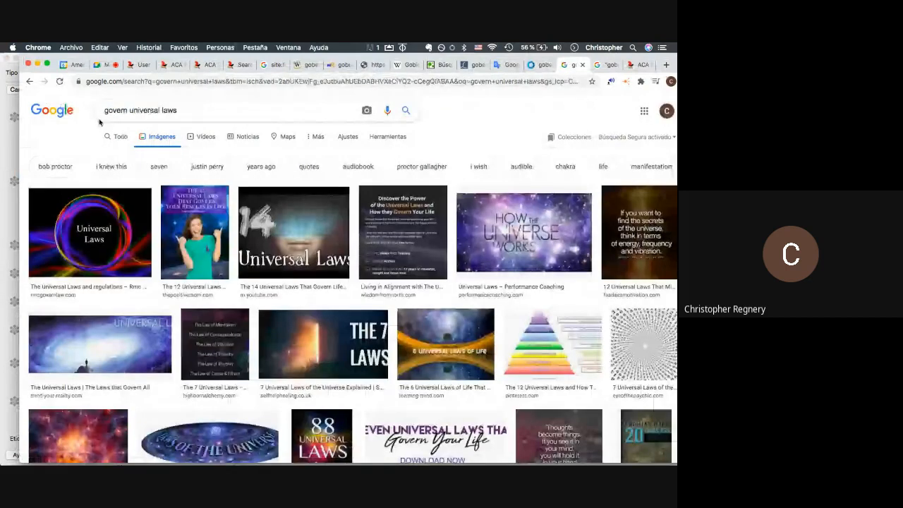
pyautogui.scroll(-10, 205, 232)
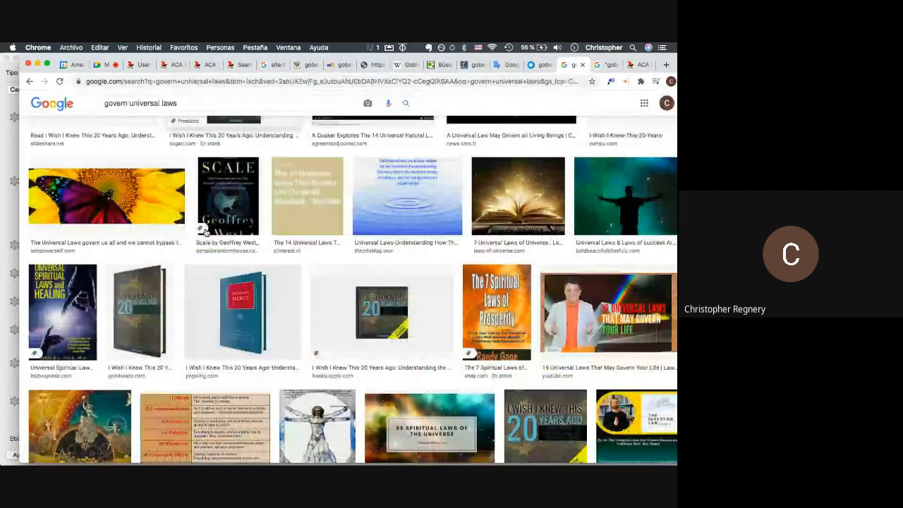
pyautogui.scroll(-2, 205, 232)
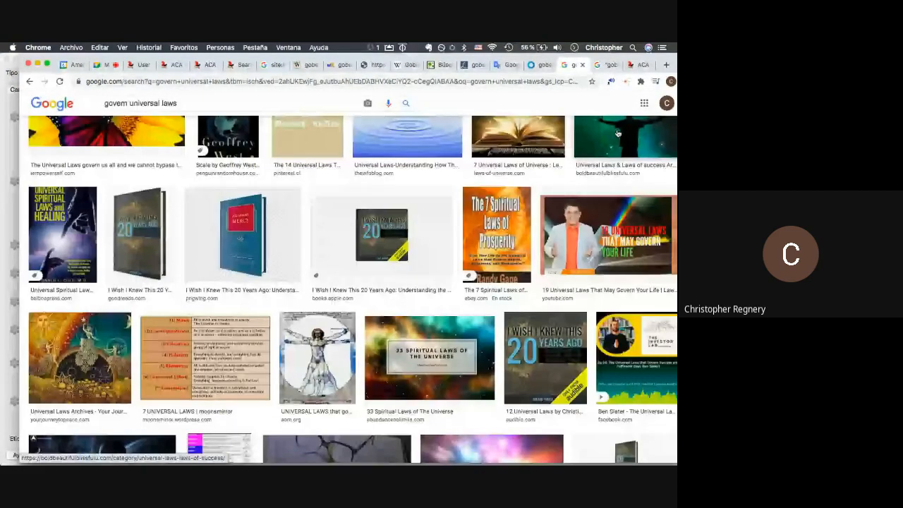
pyautogui.press('super+Tab')
pyautogui.press('super+v')
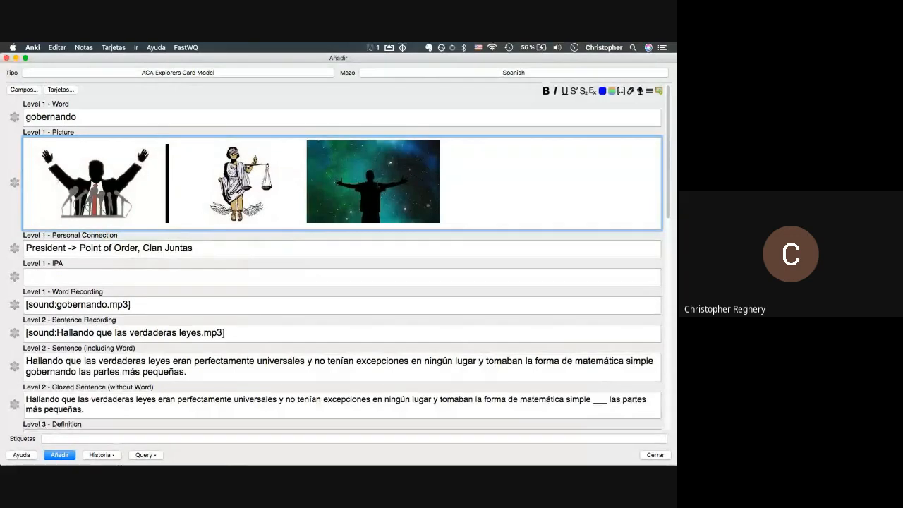
# - Review the gobernando Picture field, save the note with Añadir, and open the Historia list
pyautogui.scroll(-5, 72, 170)
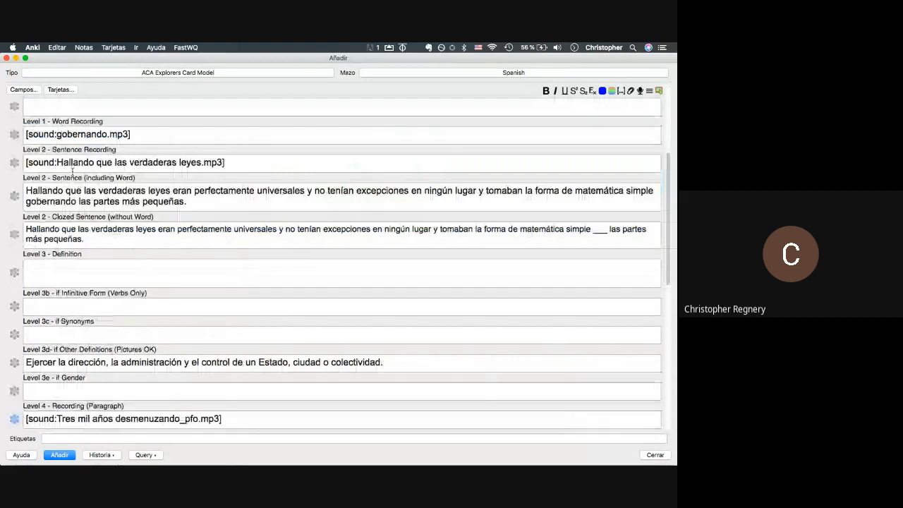
pyautogui.click(64, 362)
pyautogui.scroll(5, 394, 354)
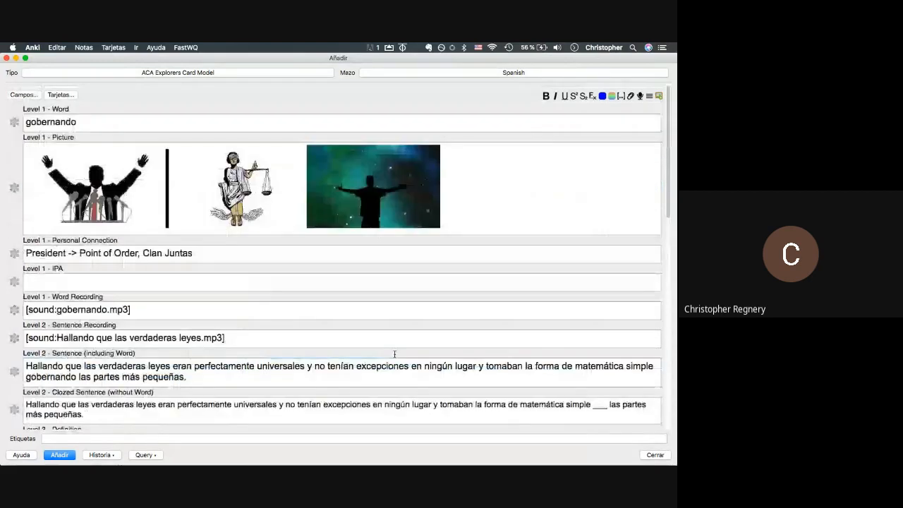
pyautogui.click(305, 190)
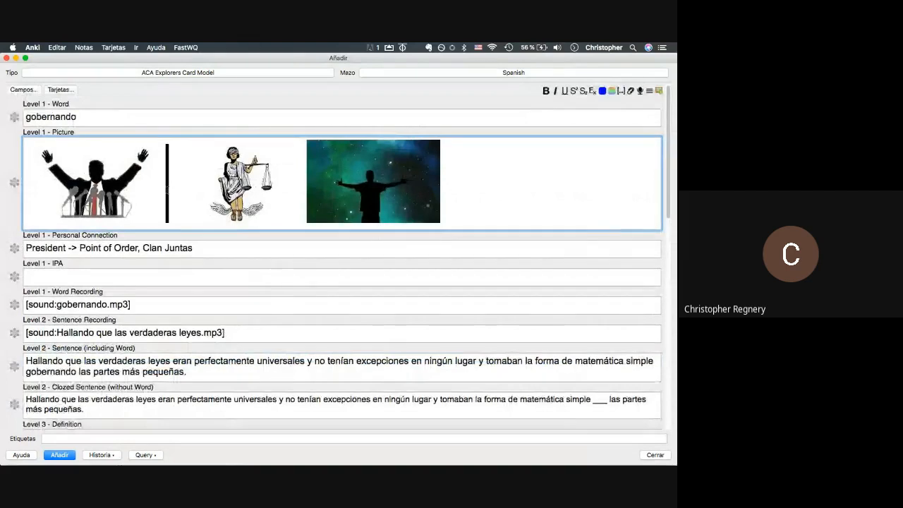
pyautogui.hotkey('shift', 'Left')
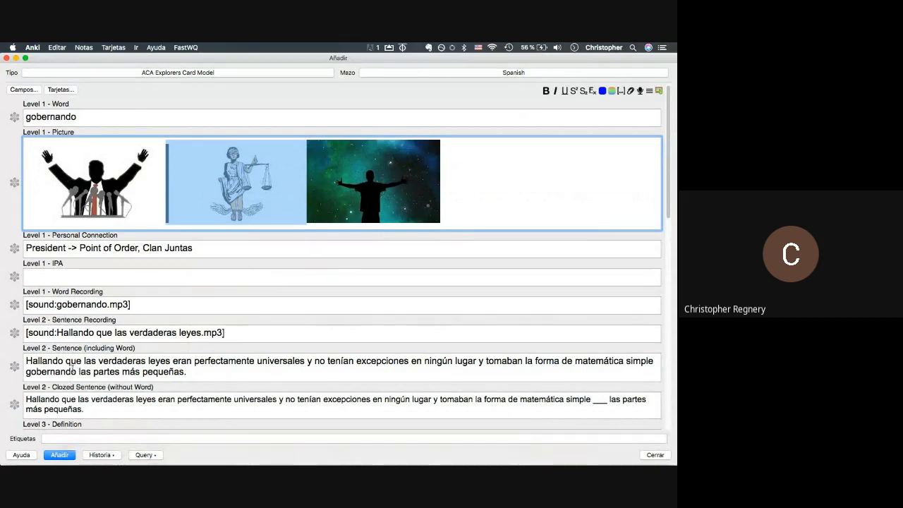
pyautogui.click(62, 458)
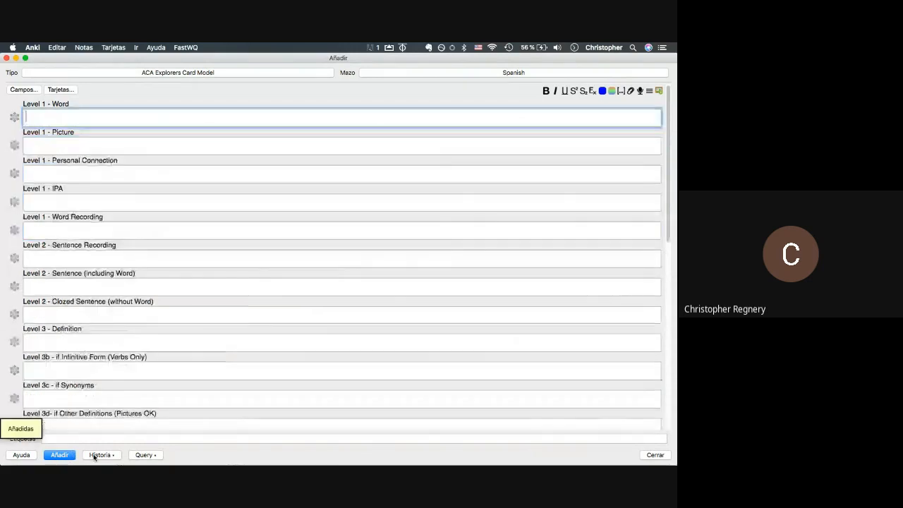
pyautogui.click(99, 455)
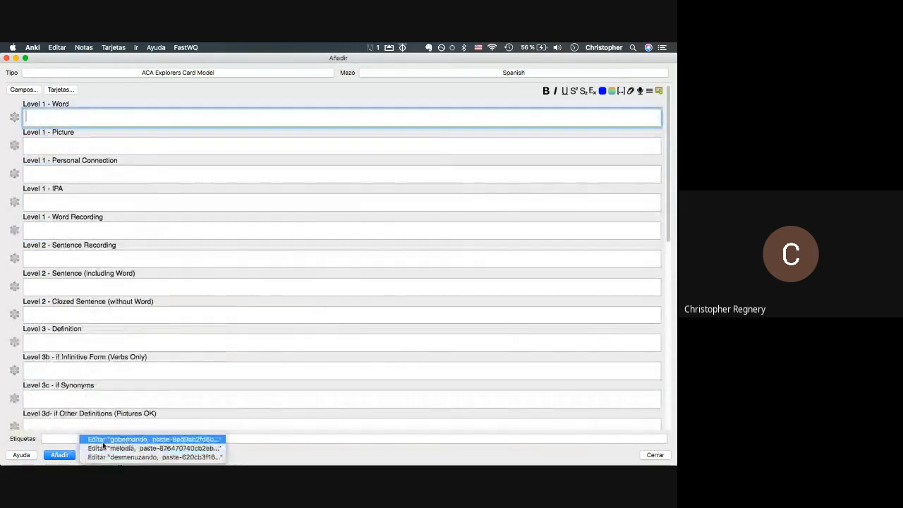
# - Open the gobernando note in the browser and select the raised-arms politician picture
pyautogui.click(103, 443)
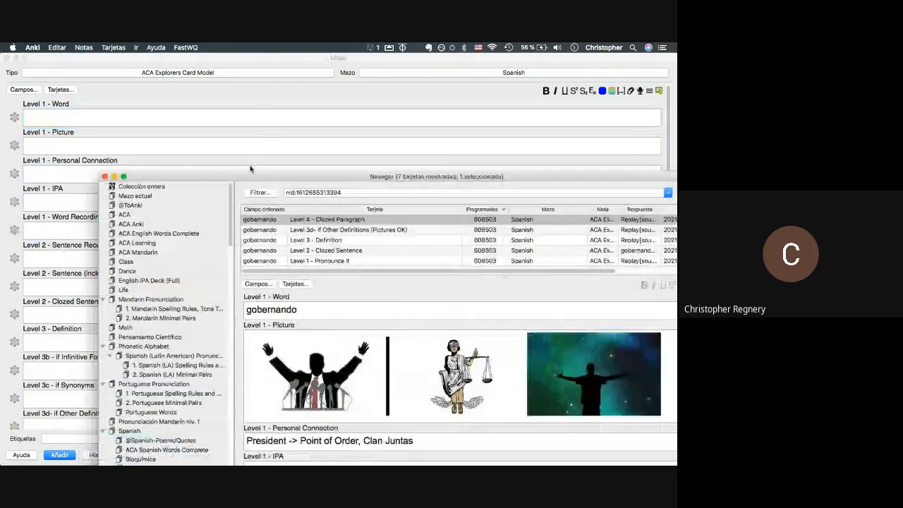
pyautogui.moveTo(251, 168); pyautogui.dragTo(108, 46)
pyautogui.scroll(-5, 187, 339)
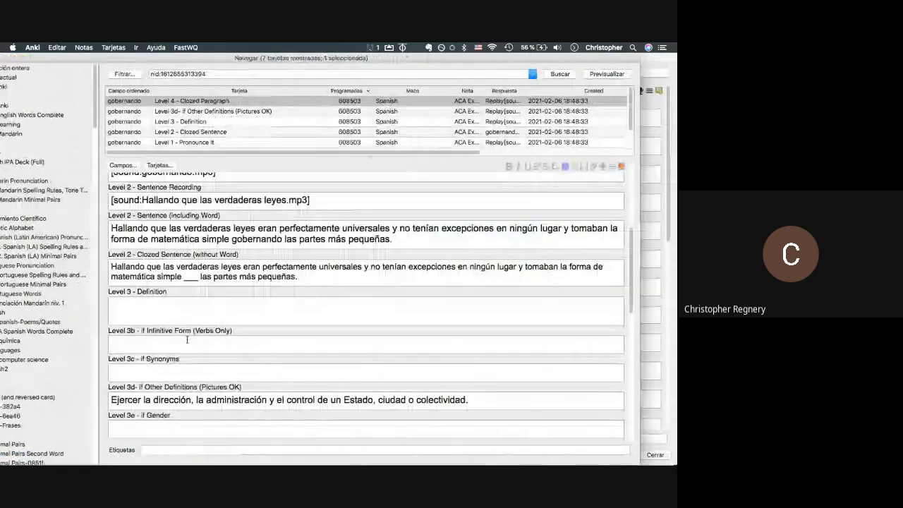
pyautogui.click(180, 311)
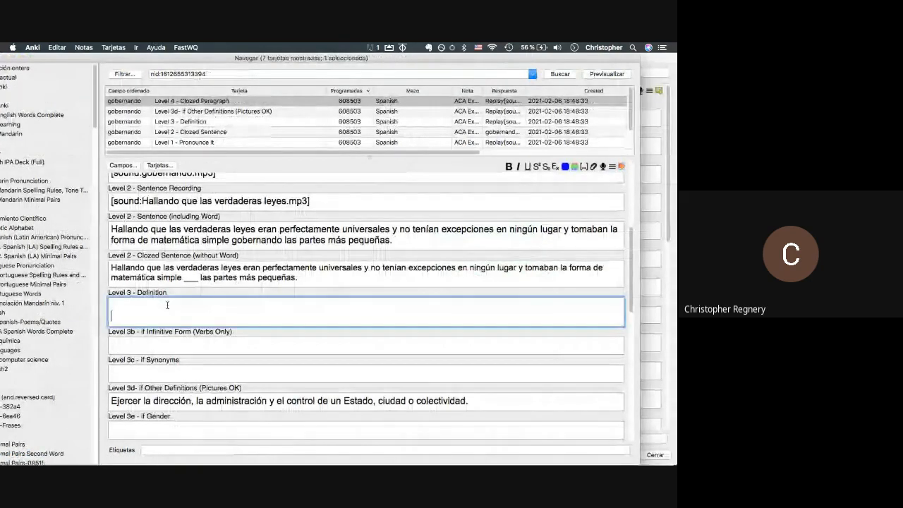
pyautogui.scroll(5, 170, 275)
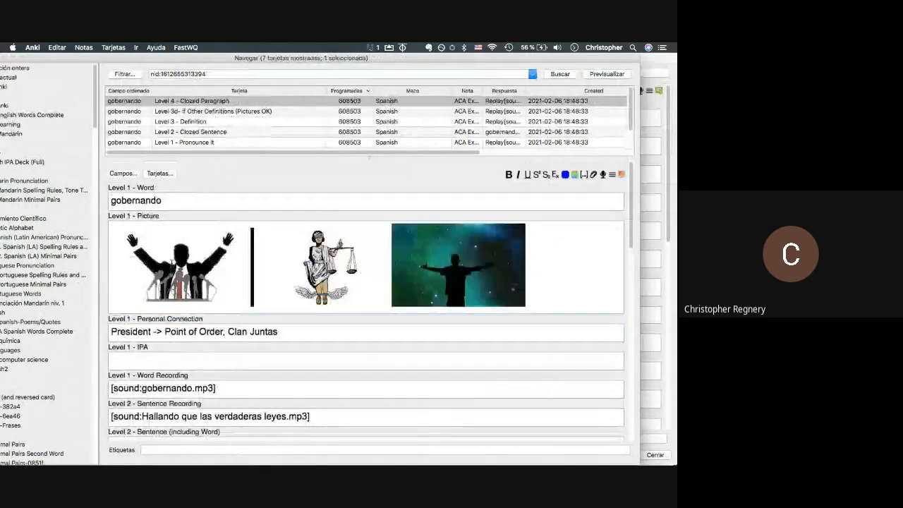
pyautogui.click(247, 258)
pyautogui.moveTo(253, 258); pyautogui.dragTo(160, 283)
# - Paste the politician picture on a new line above the Other Definitions text
pyautogui.scroll(-3, 160, 282)
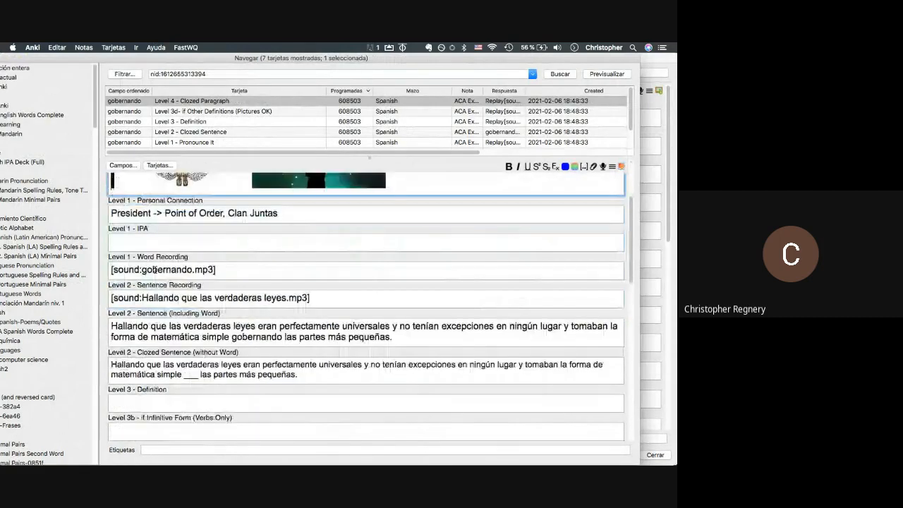
pyautogui.scroll(-4, 147, 337)
pyautogui.click(108, 329)
pyautogui.press('Return')
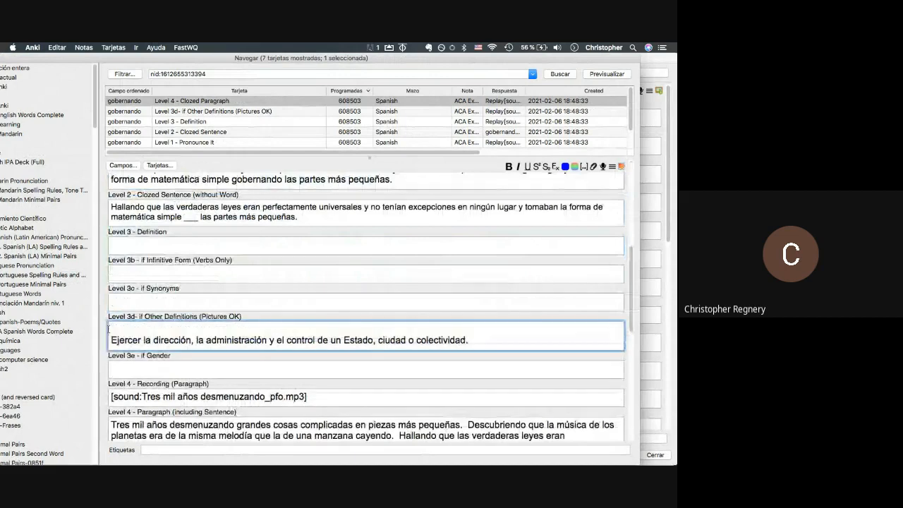
pyautogui.press('super+v')
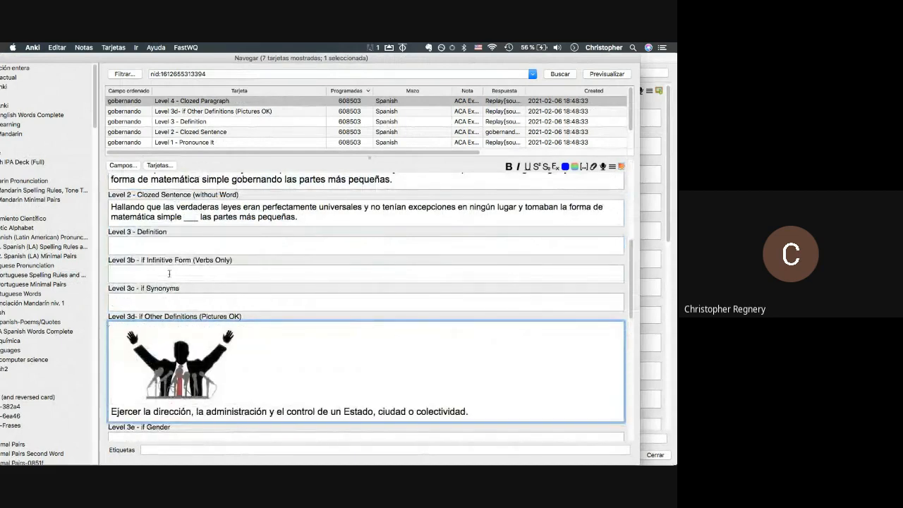
pyautogui.click(159, 246)
pyautogui.press('super+Tab')
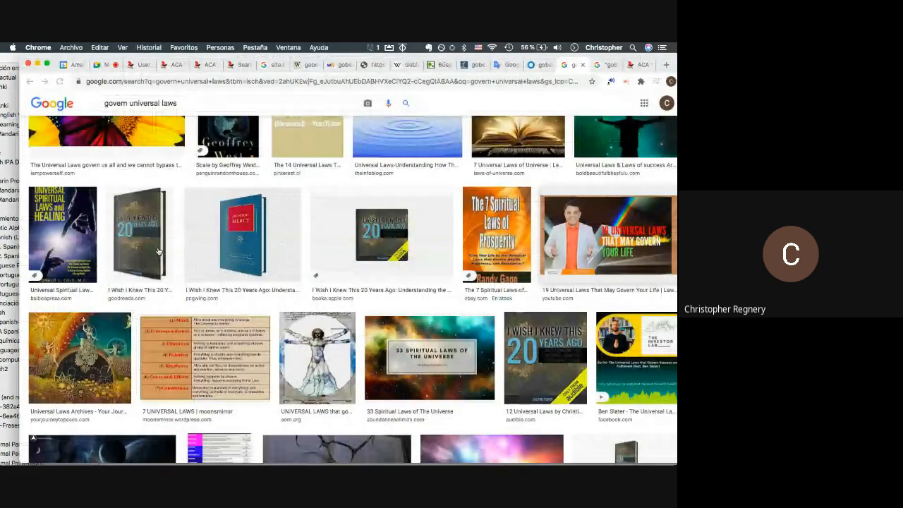
# - Copy WordReference's gobernar sense 5, 'Guiarse según una norma, regla o idea', and return to Anki
pyautogui.click(339, 65)
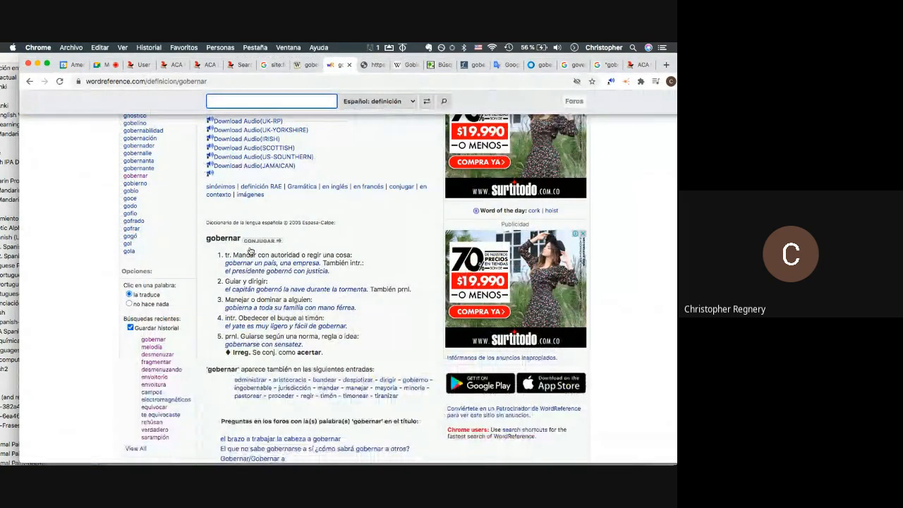
pyautogui.moveTo(358, 339); pyautogui.dragTo(240, 338)
pyautogui.press('super+c')
pyautogui.press('super+Tab')
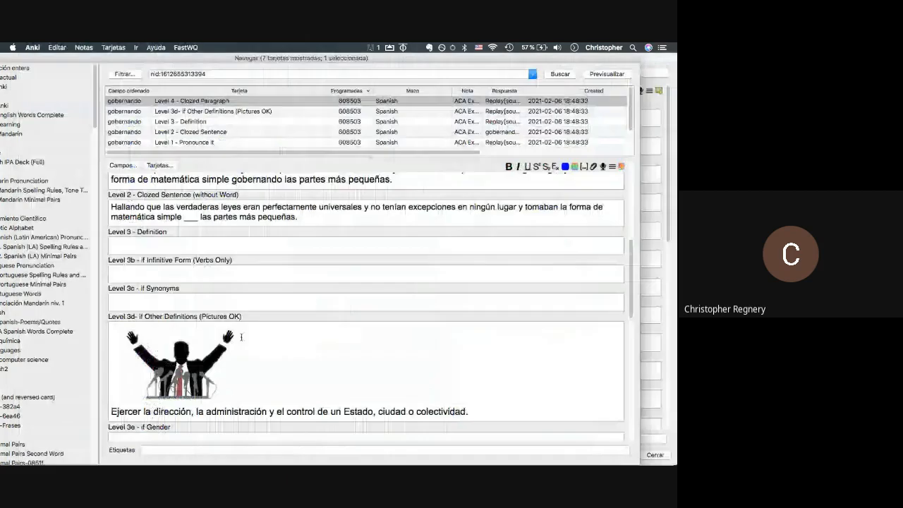
# - Paste the sense-5 definition into the Definition field and review the whole note
pyautogui.press('super+v')
pyautogui.scroll(10, 241, 337)
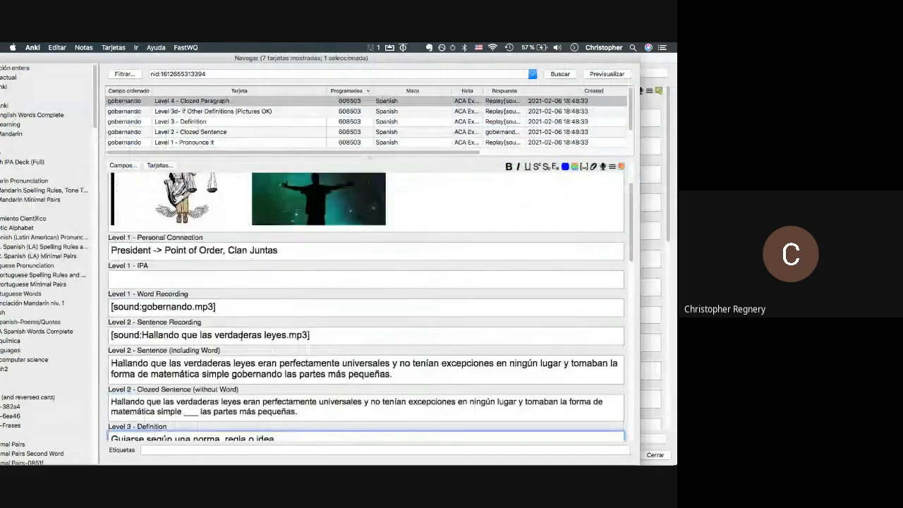
pyautogui.scroll(-10, 242, 338)
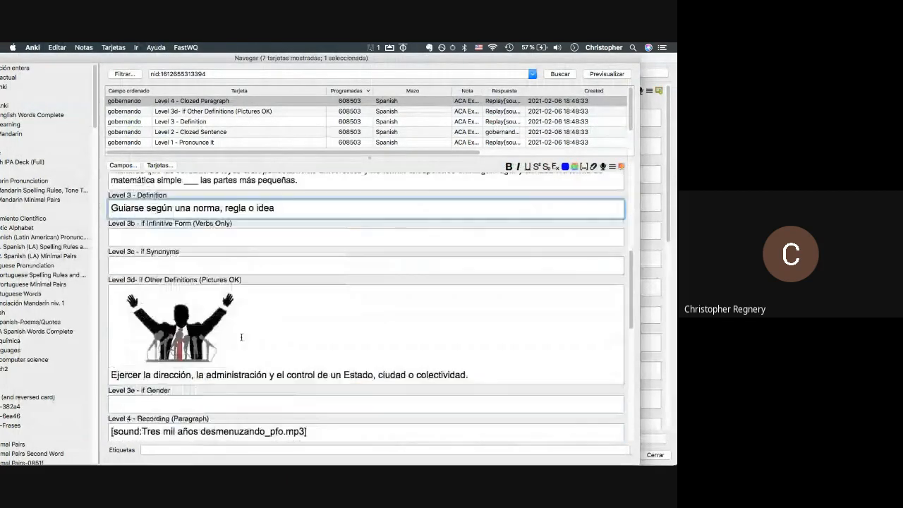
pyautogui.scroll(-5, 241, 338)
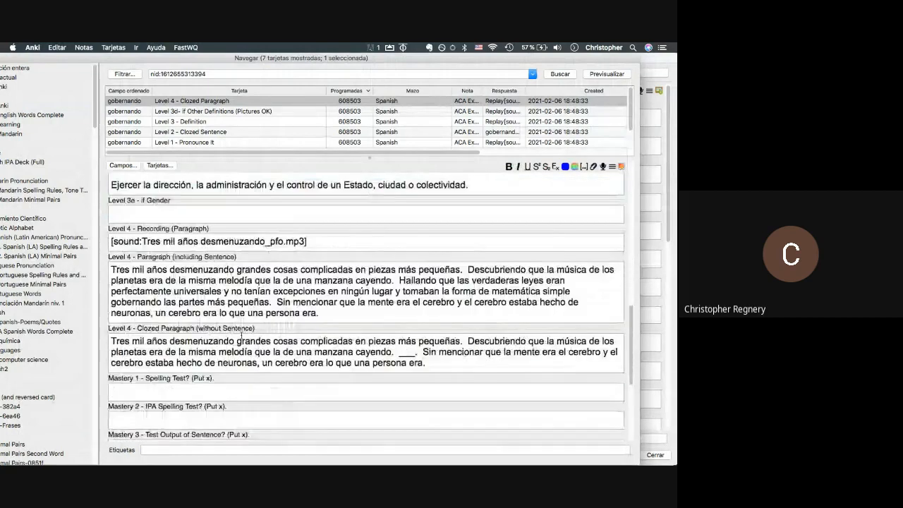
pyautogui.scroll(2, 242, 337)
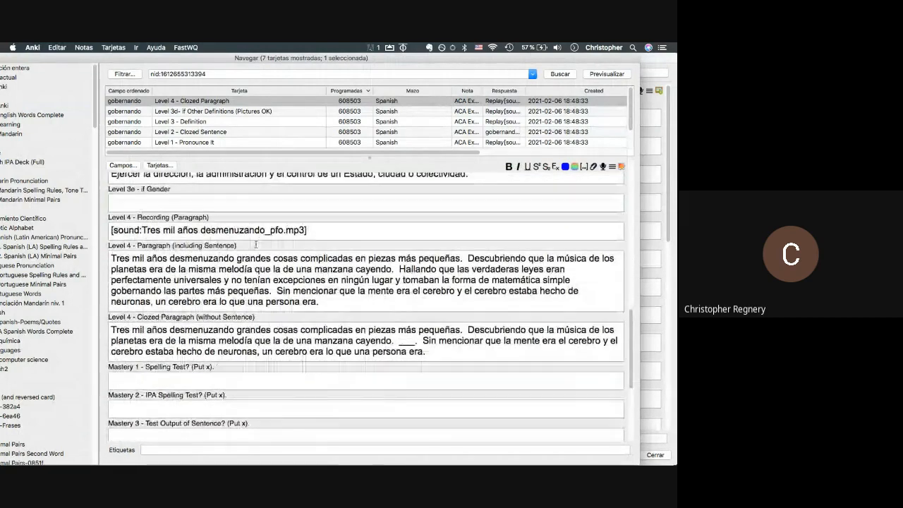
pyautogui.click(254, 233)
pyautogui.tripleClick(254, 233)
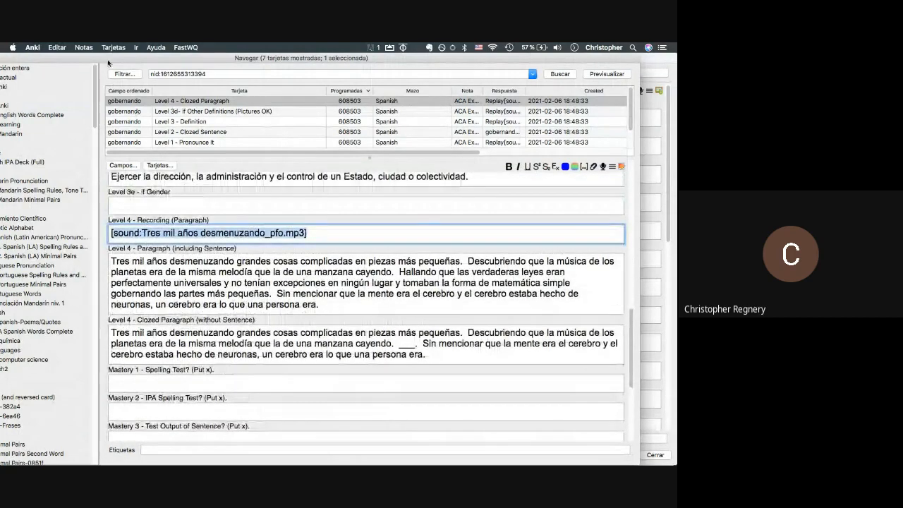
# - Close the note browser and bring up the empty Add form
pyautogui.moveTo(108, 58); pyautogui.dragTo(215, 58)
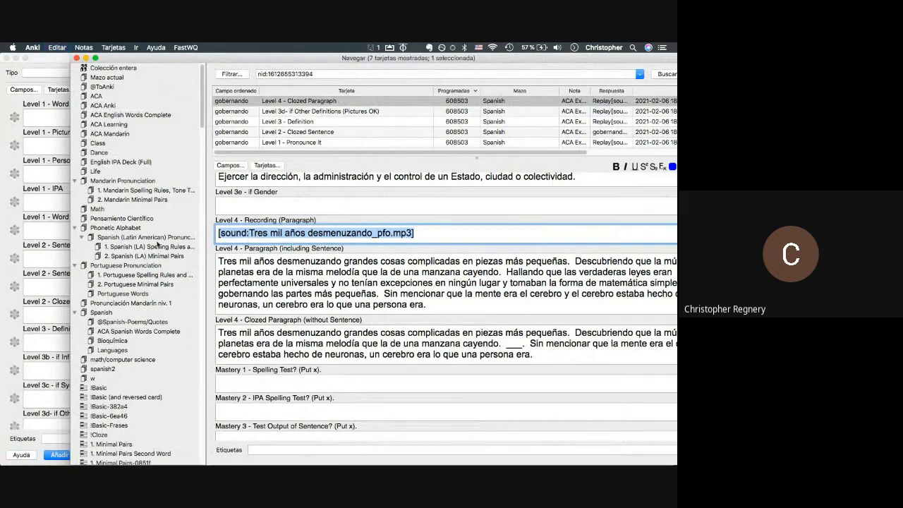
pyautogui.click(31, 271)
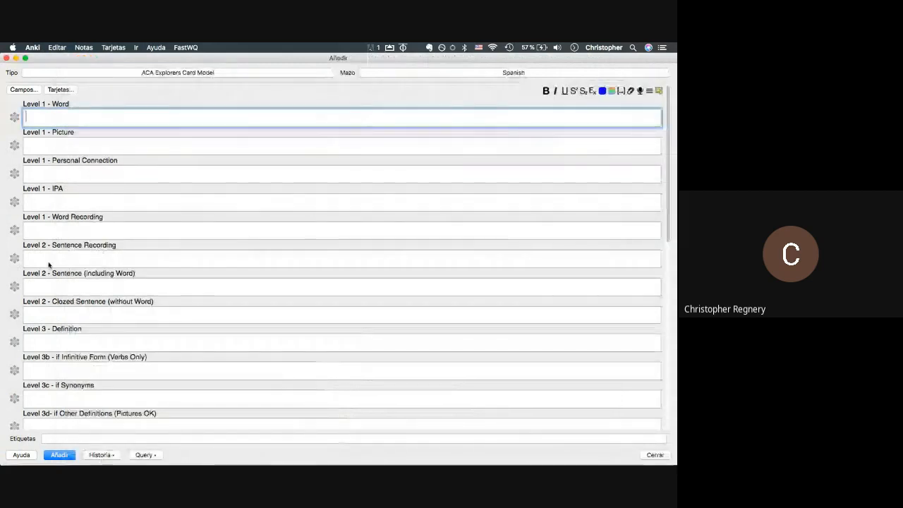
pyautogui.moveTo(43, 63); pyautogui.dragTo(74, 114)
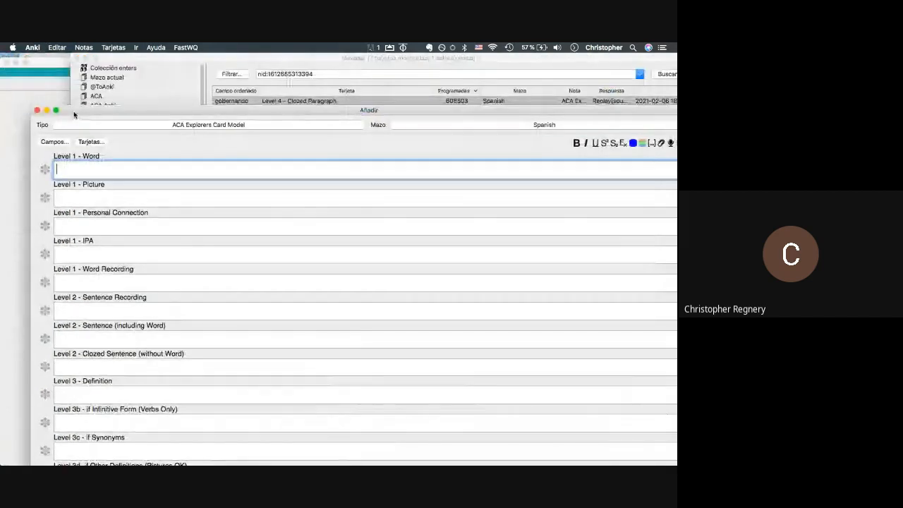
pyautogui.click(71, 106)
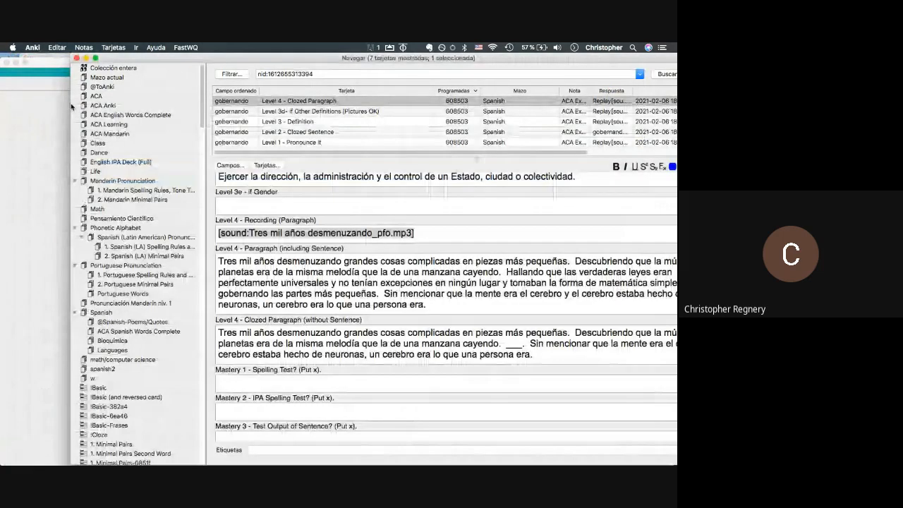
pyautogui.scroll(-5, 279, 244)
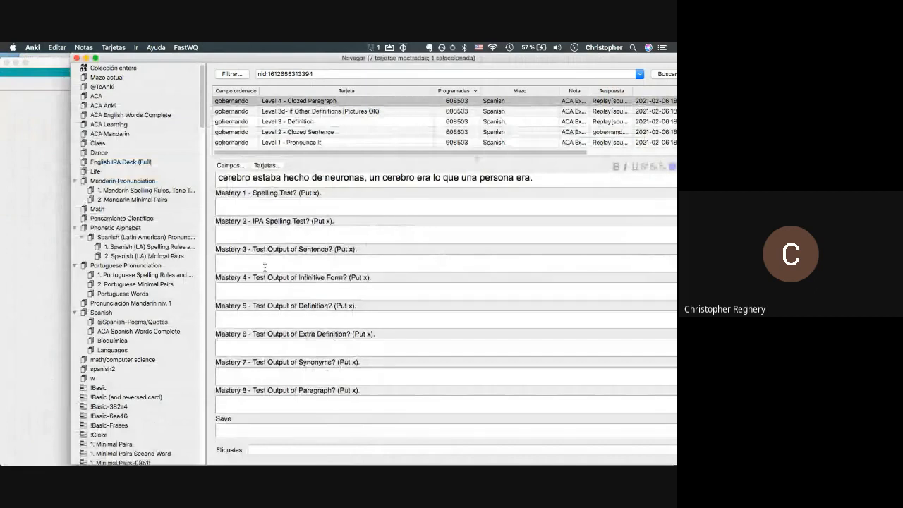
pyautogui.click(265, 267)
pyautogui.scroll(5, 265, 266)
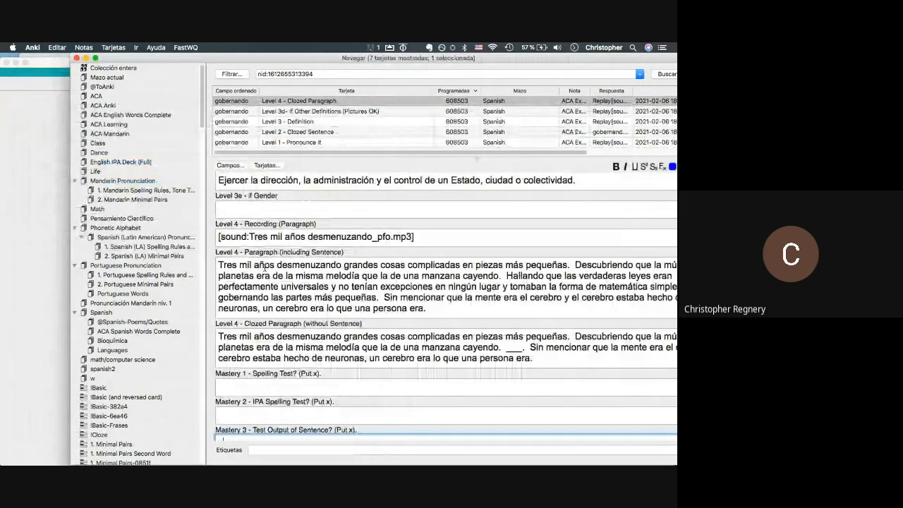
pyautogui.press('Escape')
pyautogui.click(279, 82)
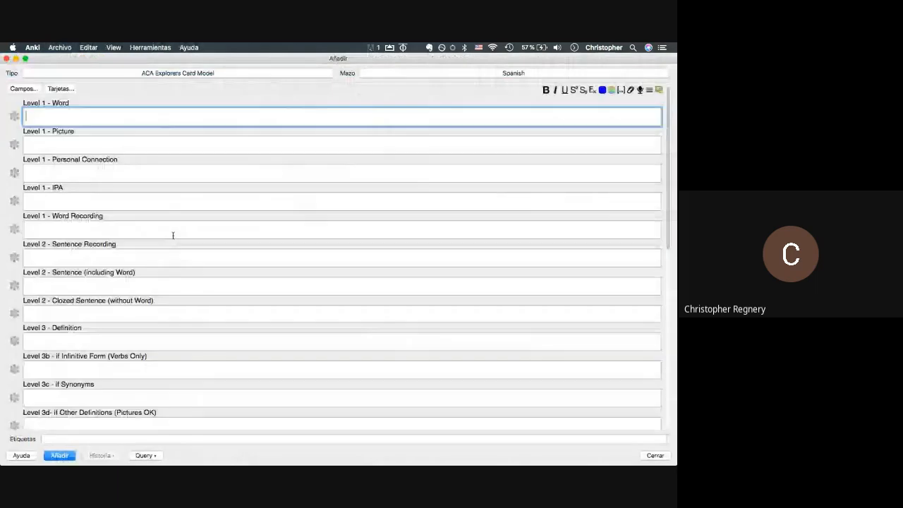
# - Paste the paragraph recording and paragraph, and delete the stray recording from the gender field
pyautogui.scroll(-5, 173, 235)
pyautogui.scroll(-2, 172, 246)
pyautogui.click(100, 246)
pyautogui.press('super+v')
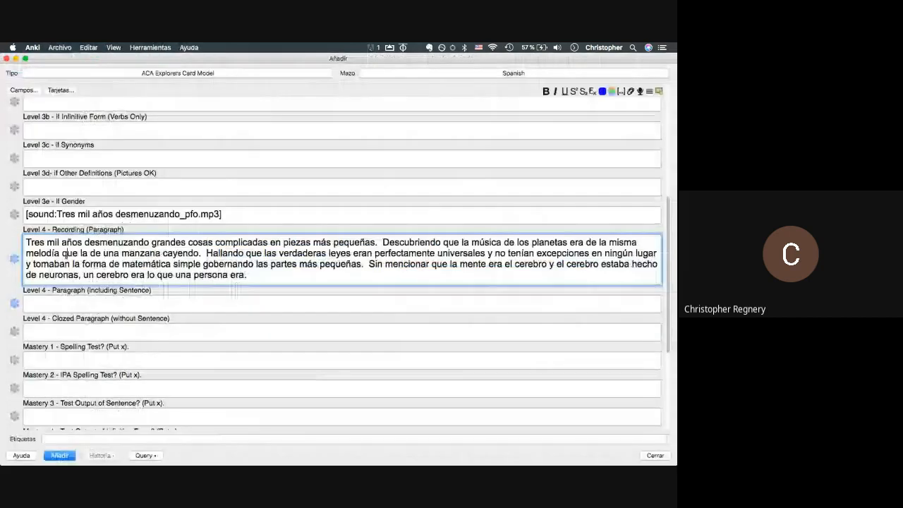
pyautogui.press('Tab')
pyautogui.press('super+v')
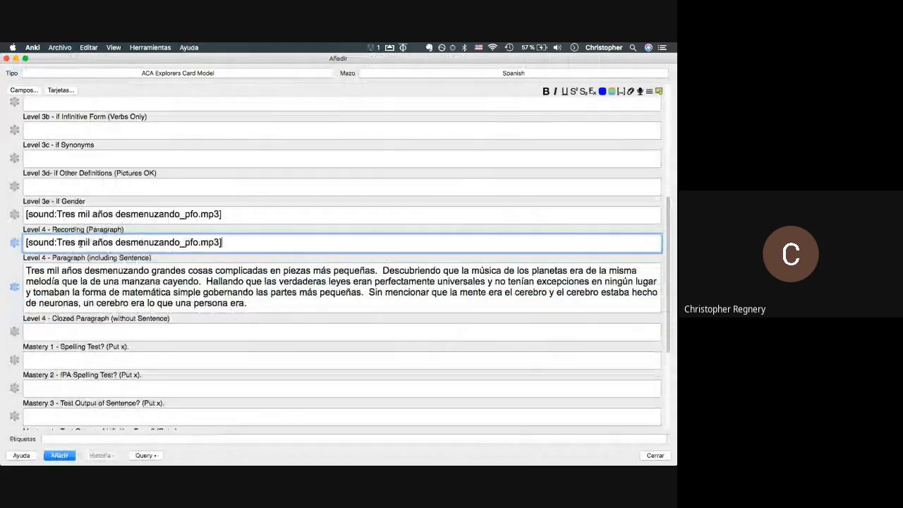
pyautogui.moveTo(26, 214); pyautogui.dragTo(223, 215)
pyautogui.press('BackSpace')
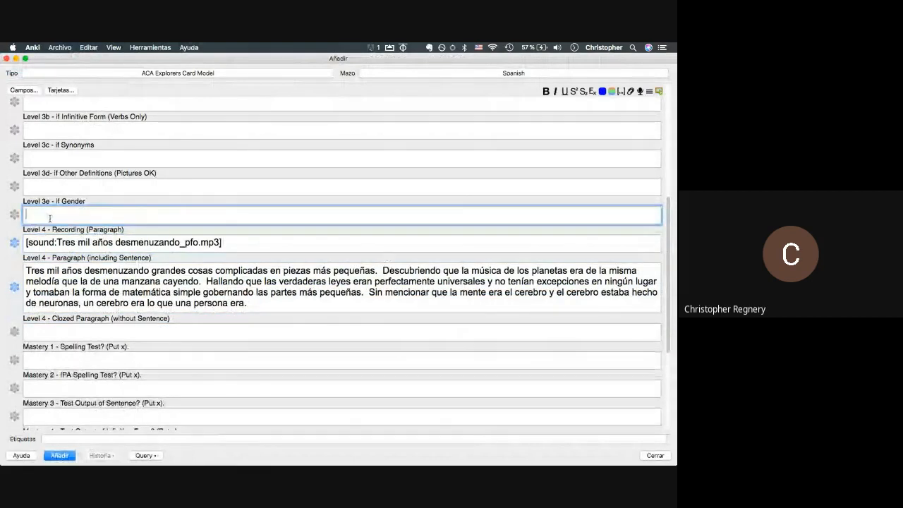
pyautogui.click(226, 241)
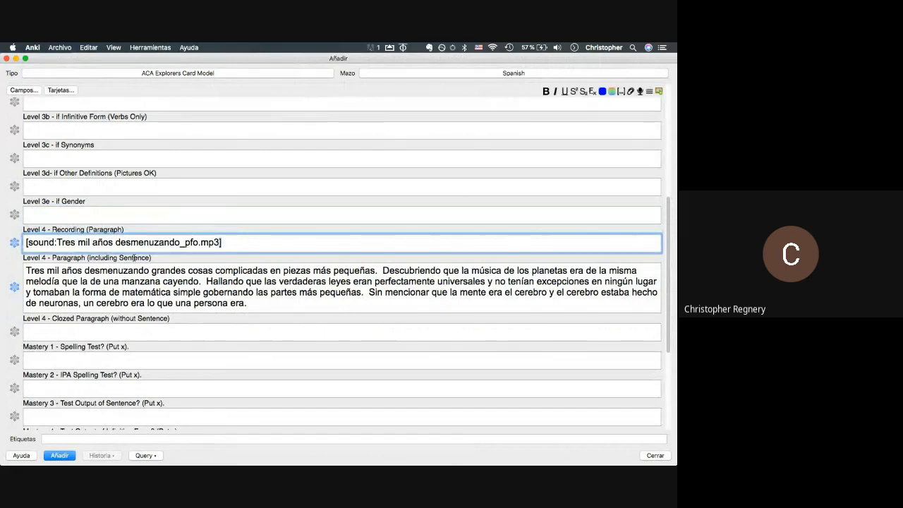
pyautogui.moveTo(199, 242); pyautogui.dragTo(57, 242)
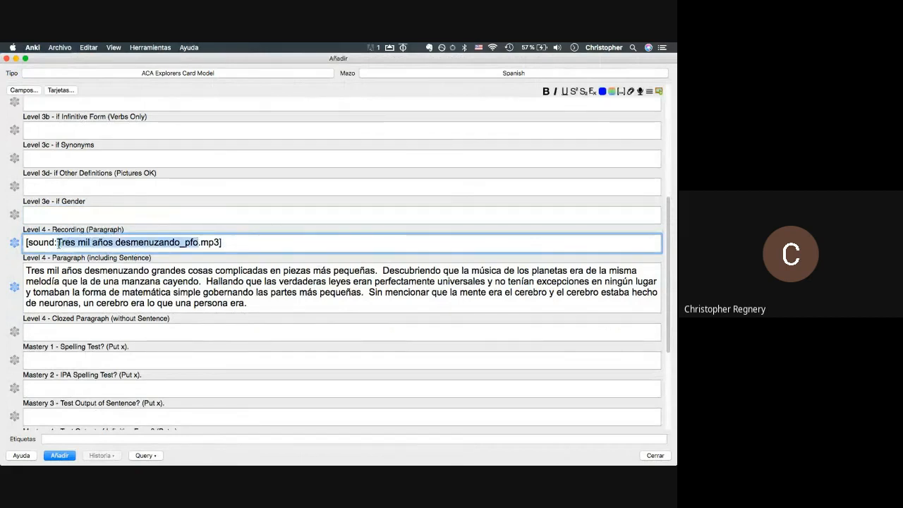
pyautogui.click(58, 242)
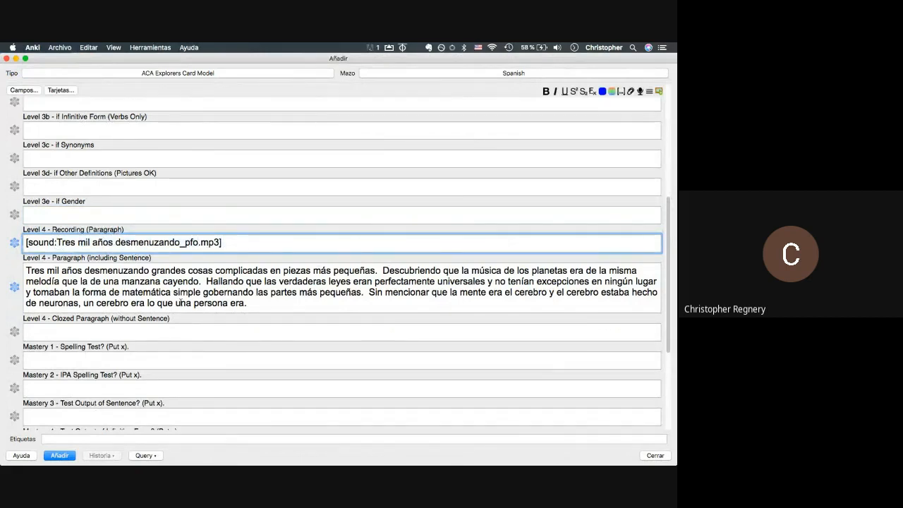
# - Copy the Level 4 paragraph into Clozed Paragraph, replacing the final 'Sin mencionar…' sentence with ___
pyautogui.click(180, 302)
pyautogui.press('super+a')
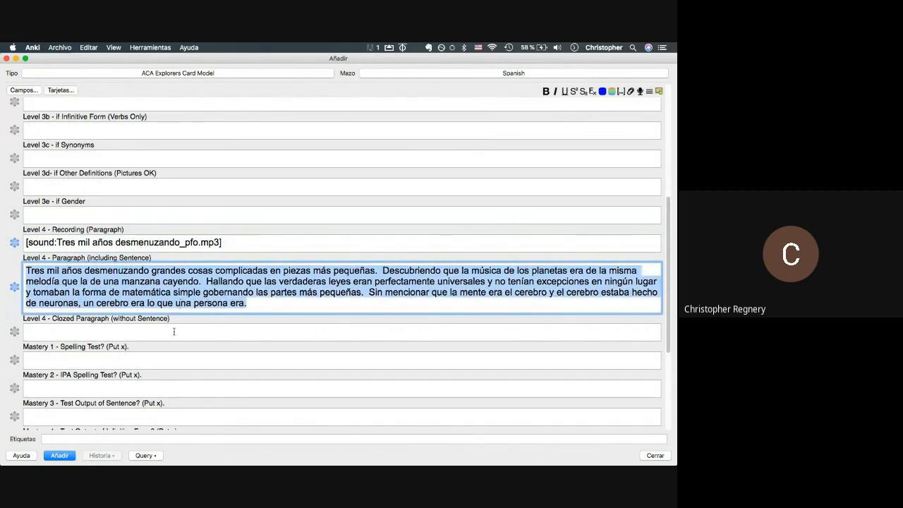
pyautogui.press('super+c')
pyautogui.click(173, 331)
pyautogui.press('super+v')
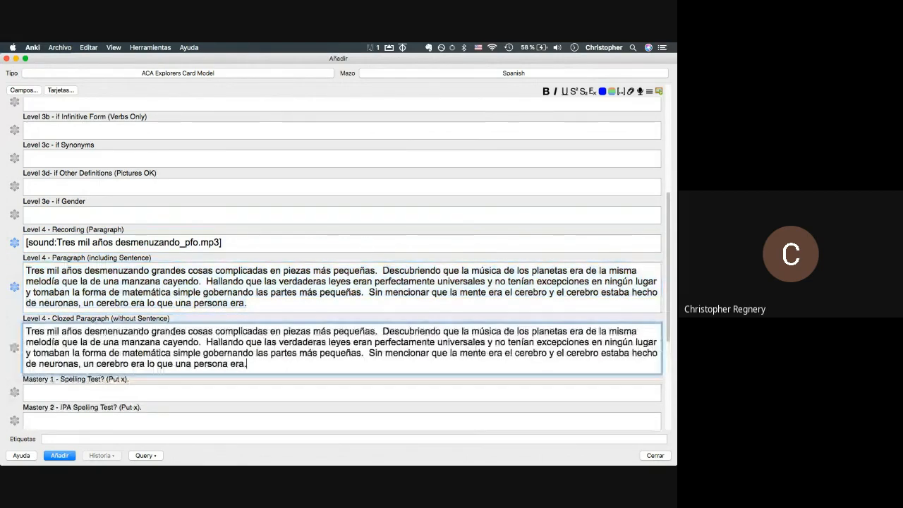
pyautogui.moveTo(368, 353); pyautogui.dragTo(369, 372)
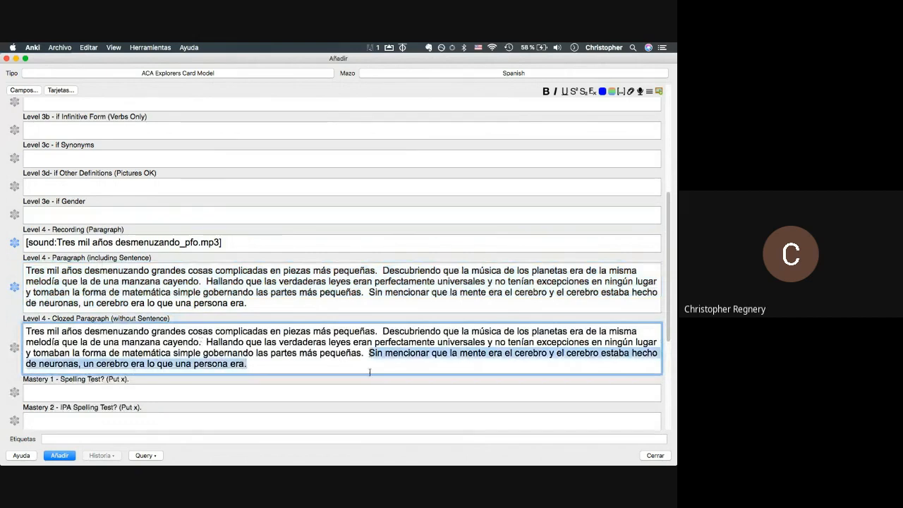
pyautogui.press('BackSpace')
pyautogui.write('___')
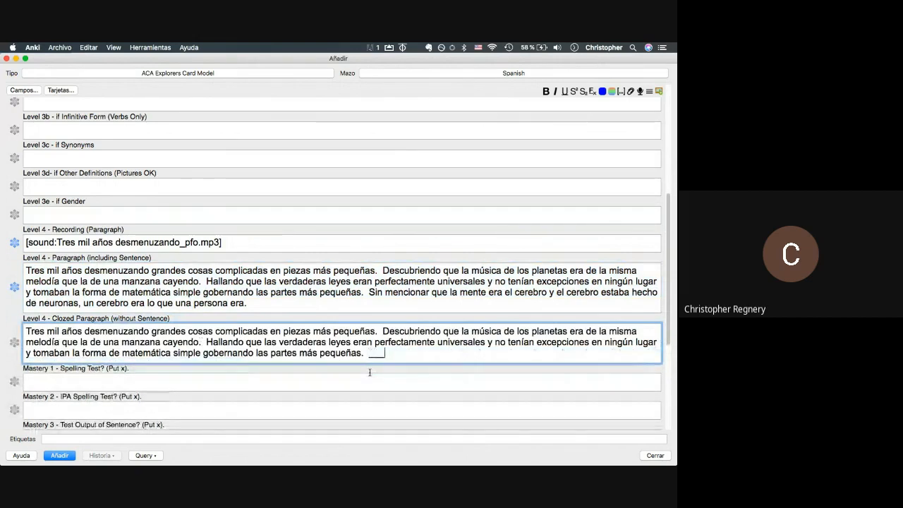
pyautogui.moveTo(368, 291); pyautogui.dragTo(247, 304)
pyautogui.scroll(3, 176, 189)
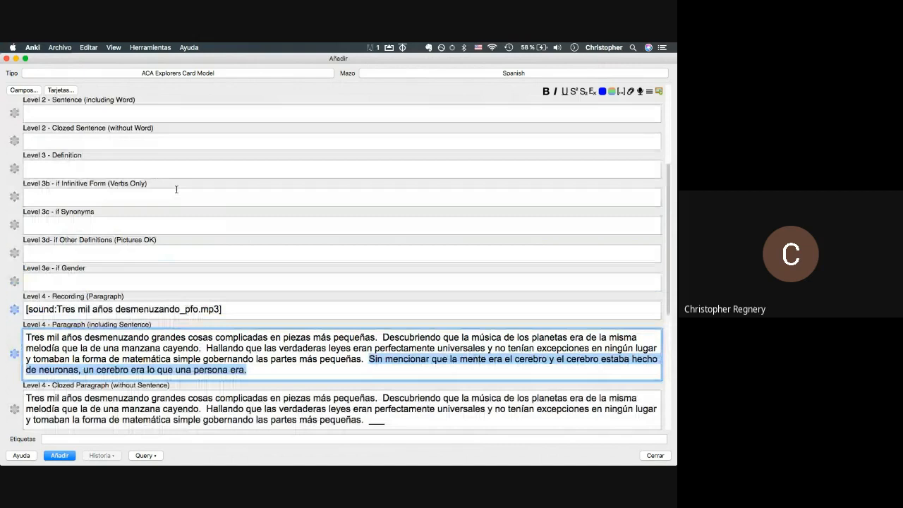
# - Paste the 'Sin mencionar…' sentence into Level 2 Sentence and add its recording from Finder
pyautogui.press('super+c')
pyautogui.scroll(5, 176, 189)
pyautogui.click(121, 241)
pyautogui.press('super+v')
pyautogui.press('super+Tab')
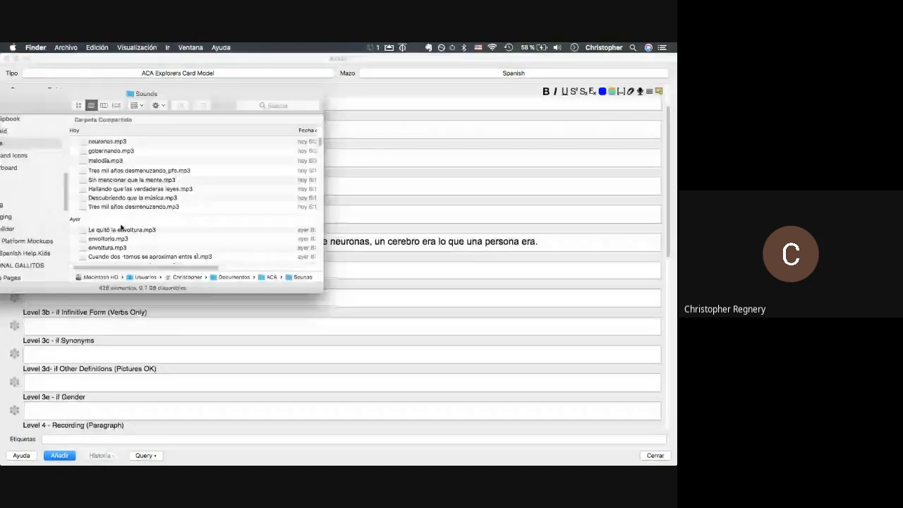
pyautogui.moveTo(121, 180); pyautogui.dragTo(52, 214)
pyautogui.press('super+Tab')
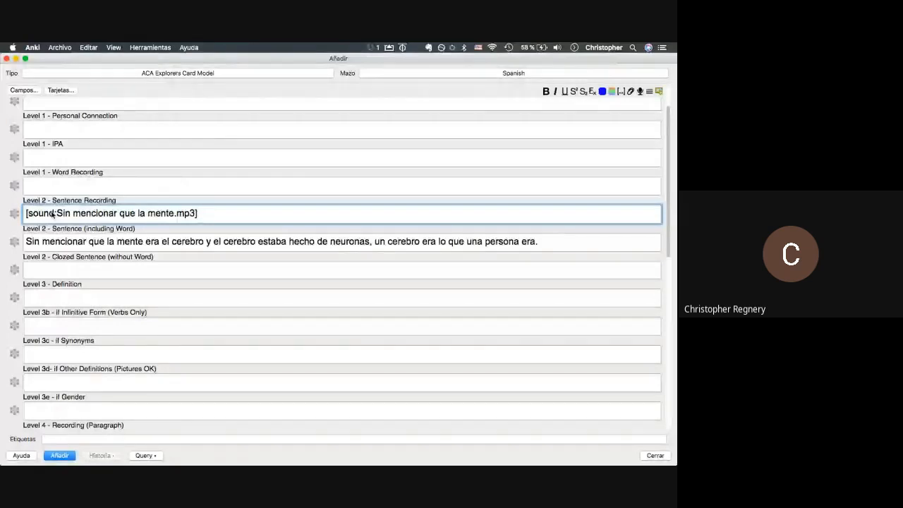
# - Copy the sentence into Clozed Sentence, replacing neuronas with ___
pyautogui.press('Tab')
pyautogui.press('super+a')
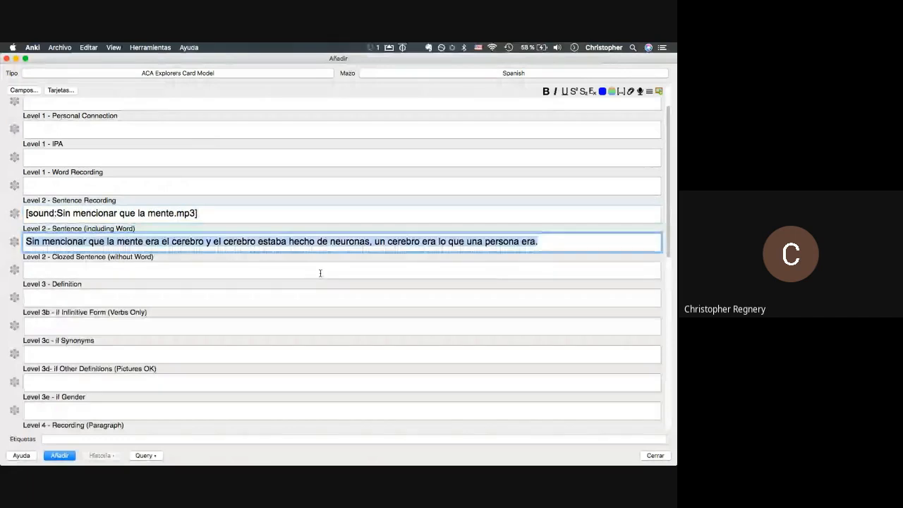
pyautogui.press('super+c')
pyautogui.click(319, 273)
pyautogui.press('super+v')
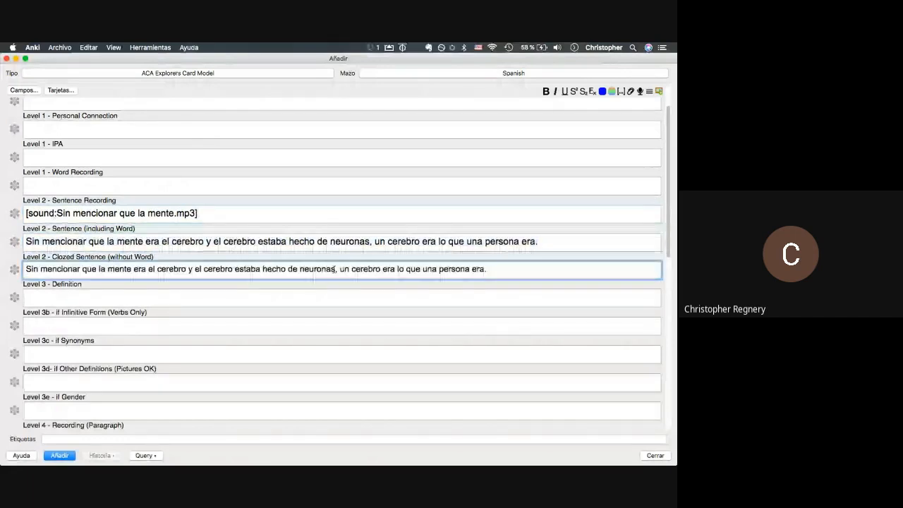
pyautogui.moveTo(334, 270); pyautogui.dragTo(301, 271)
pyautogui.press('BackSpace')
pyautogui.write('___')
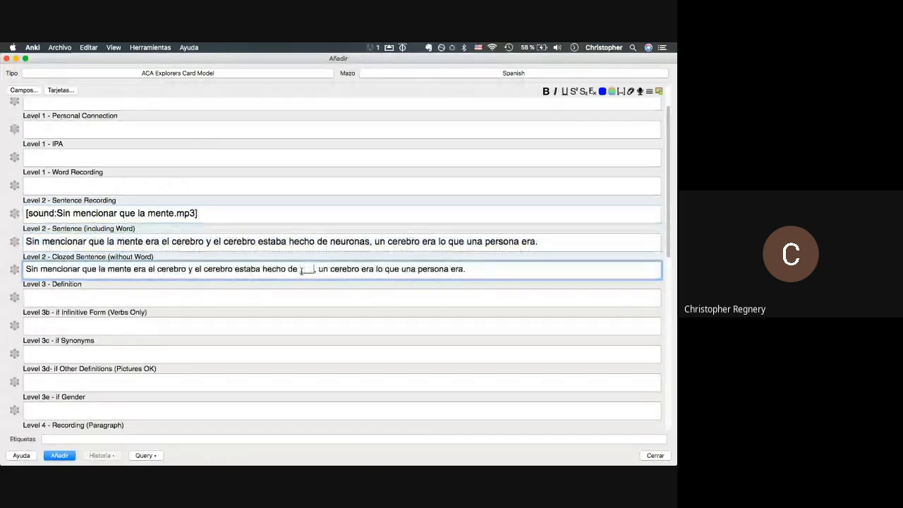
pyautogui.scroll(3, 303, 268)
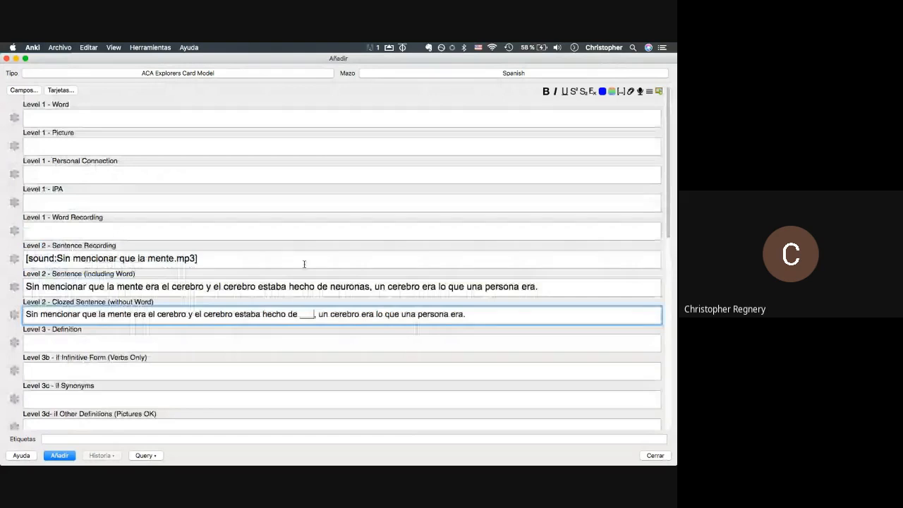
# - Put neuronas in the Level 1 Word field and add neuronas.mp3 as its recording
pyautogui.click(92, 118)
pyautogui.press('super+v')
pyautogui.moveTo(69, 119); pyautogui.dragTo(2, 124)
pyautogui.press('super+Tab')
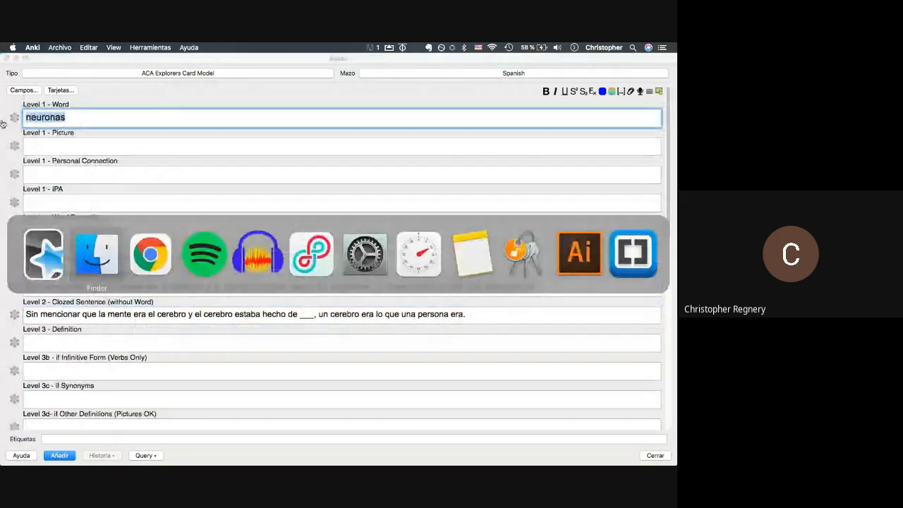
pyautogui.moveTo(107, 152); pyautogui.dragTo(71, 231)
pyautogui.moveTo(86, 121); pyautogui.dragTo(5, 124)
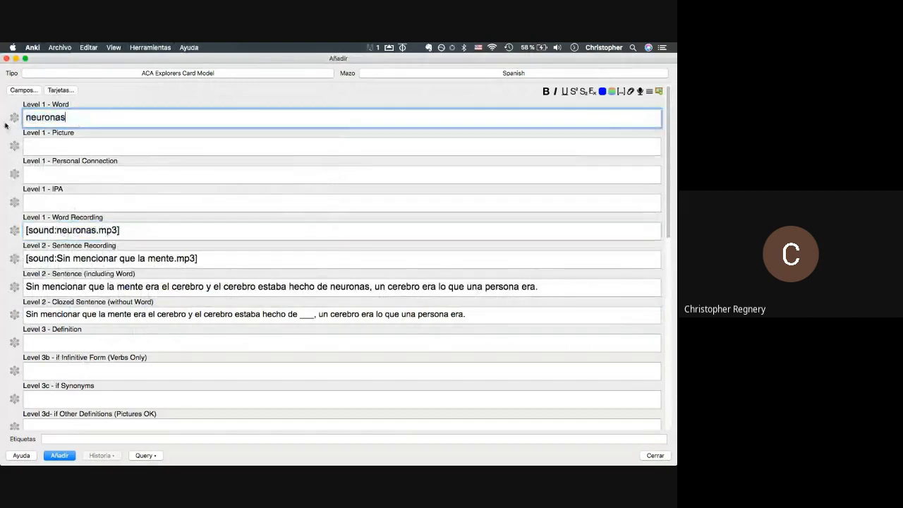
pyautogui.click(54, 106)
pyautogui.doubleClick(48, 120)
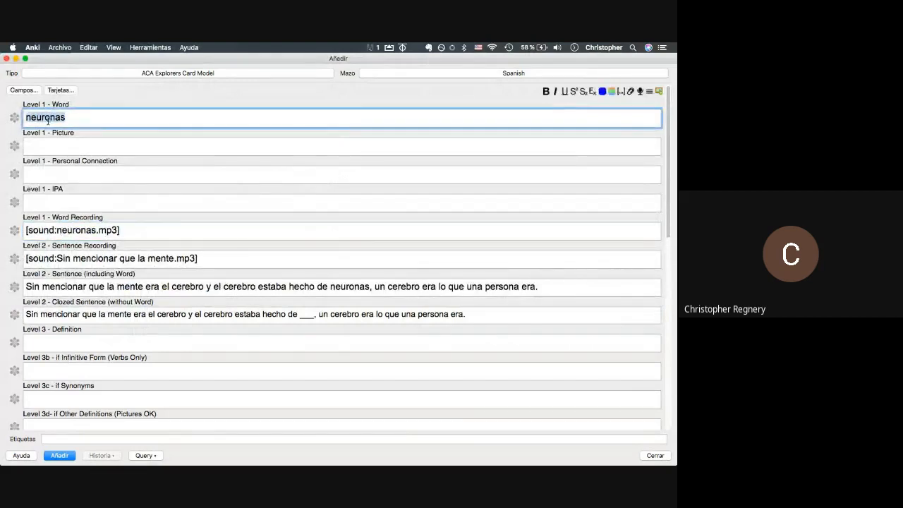
pyautogui.press('super+Tab')
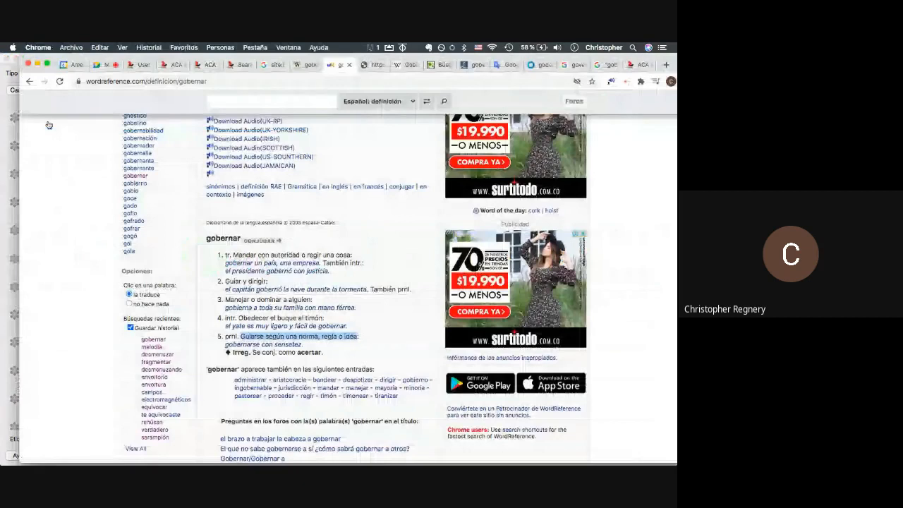
# - Replace gobernar with neuronas in ACA Explorers, uncheck WordReference Forum, and run the search
pyautogui.click(240, 64)
pyautogui.doubleClick(151, 421)
pyautogui.press('super+v')
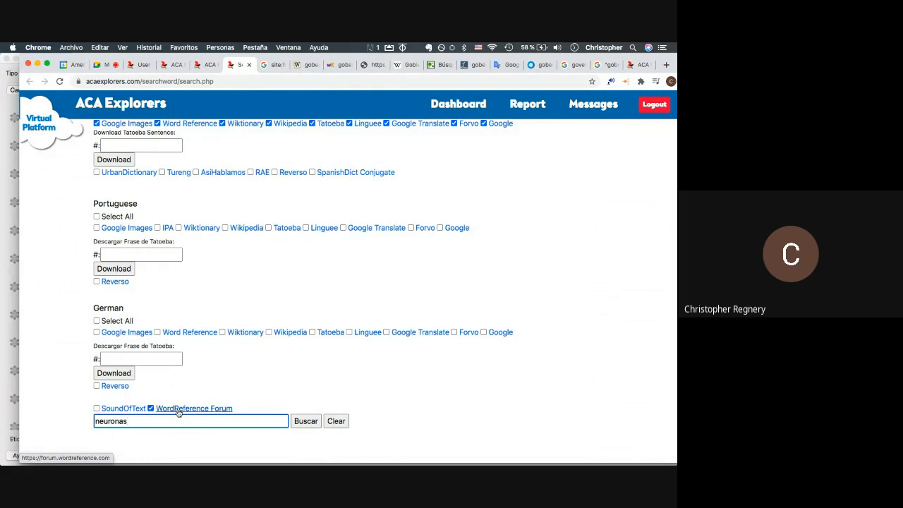
pyautogui.click(150, 409)
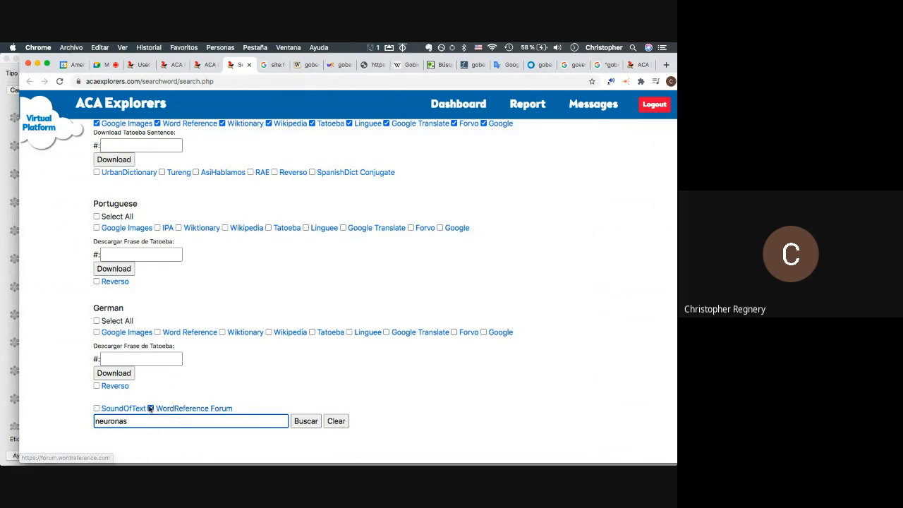
pyautogui.click(305, 422)
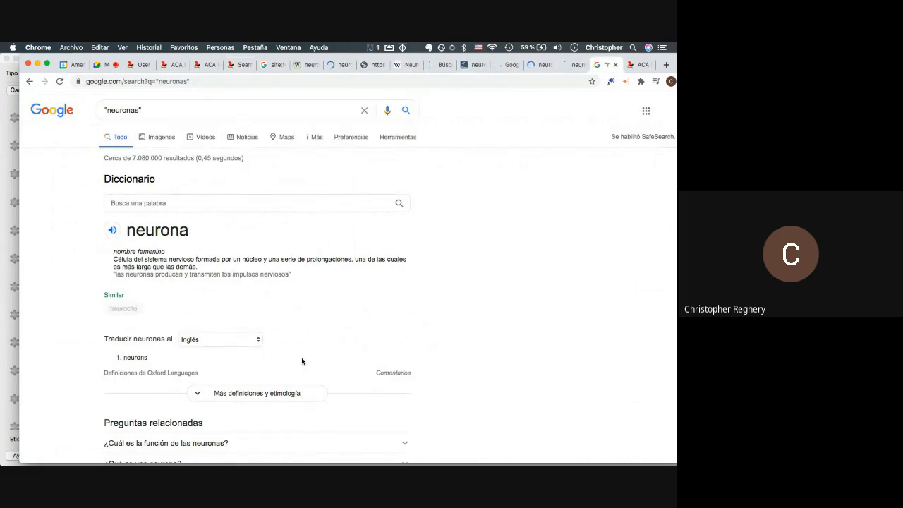
# - Copy the yellow neuron diagram from Google's neuronas image results and return to Anki
pyautogui.click(573, 66)
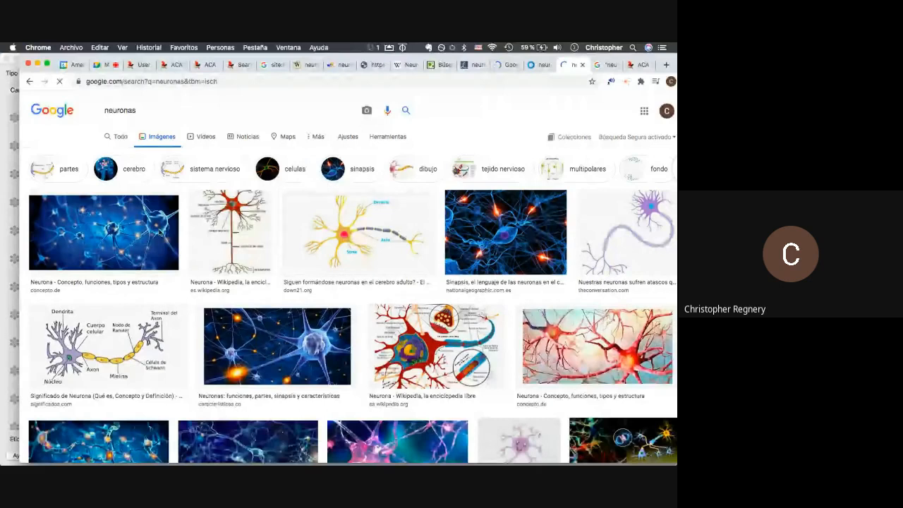
pyautogui.rightClick(344, 255)
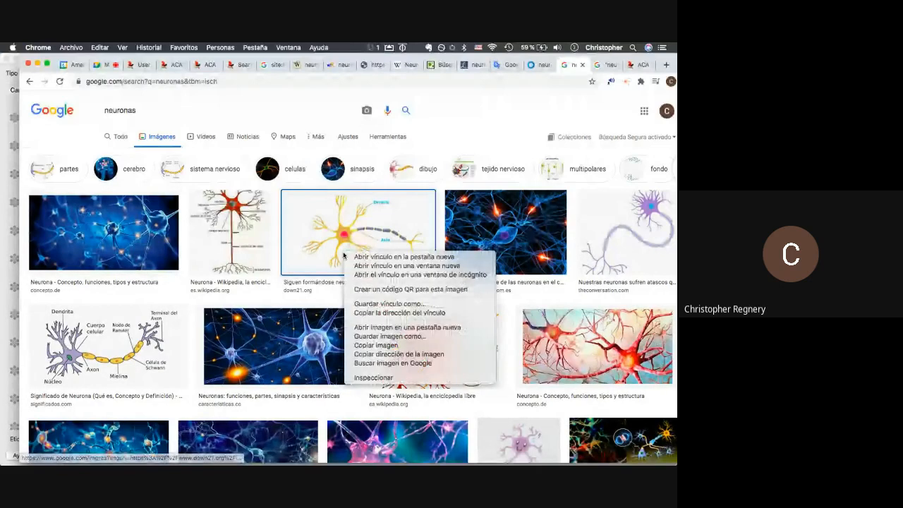
pyautogui.press('super+Tab')
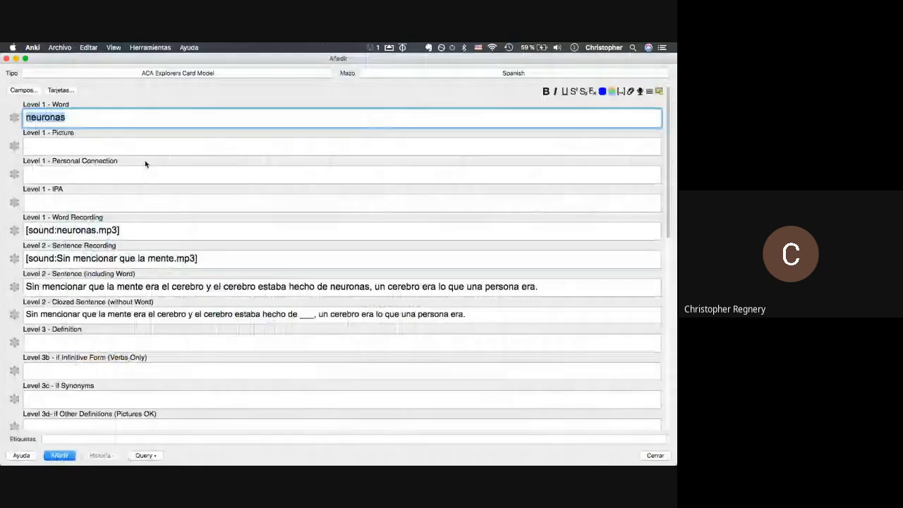
# - Paste the yellow neuron diagram into the Level 1 - Picture field
pyautogui.click(131, 147)
pyautogui.press('super+v')
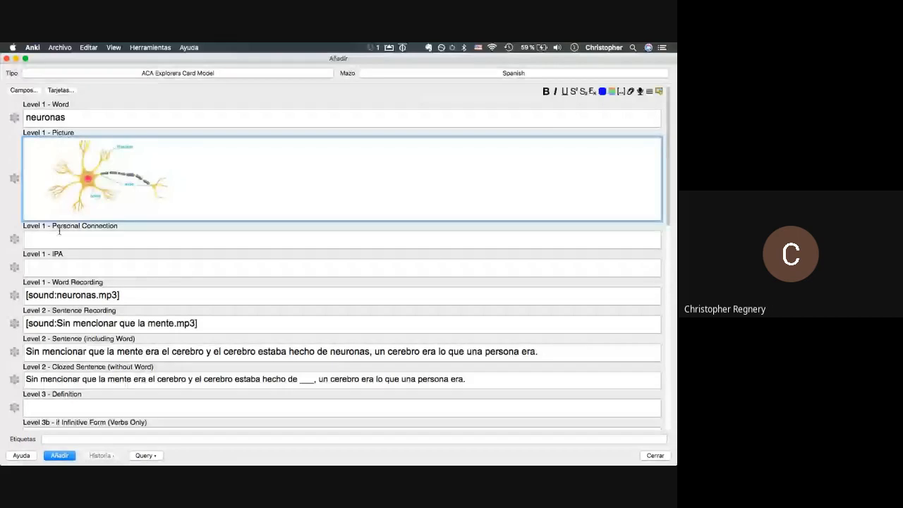
pyautogui.press('super+Tab')
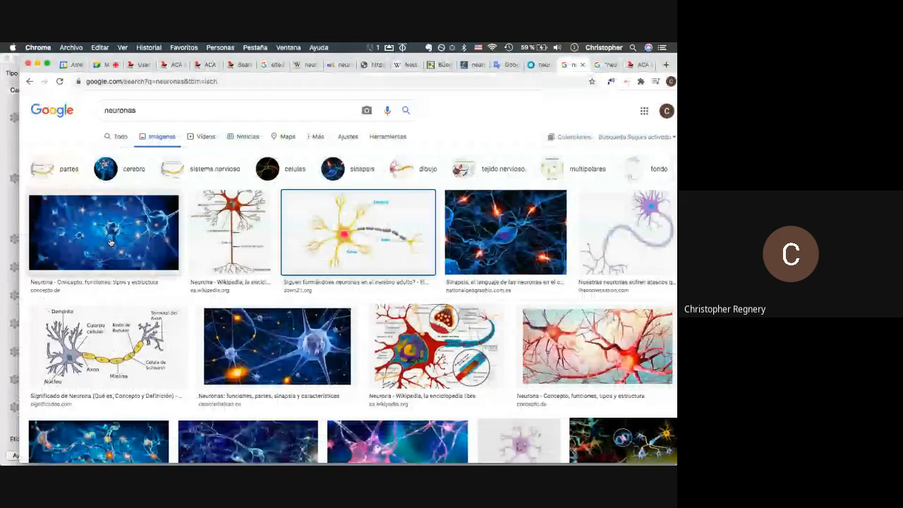
# - Scroll through more neuronas image results, then bring the Anki Add form back
pyautogui.scroll(-3, 110, 242)
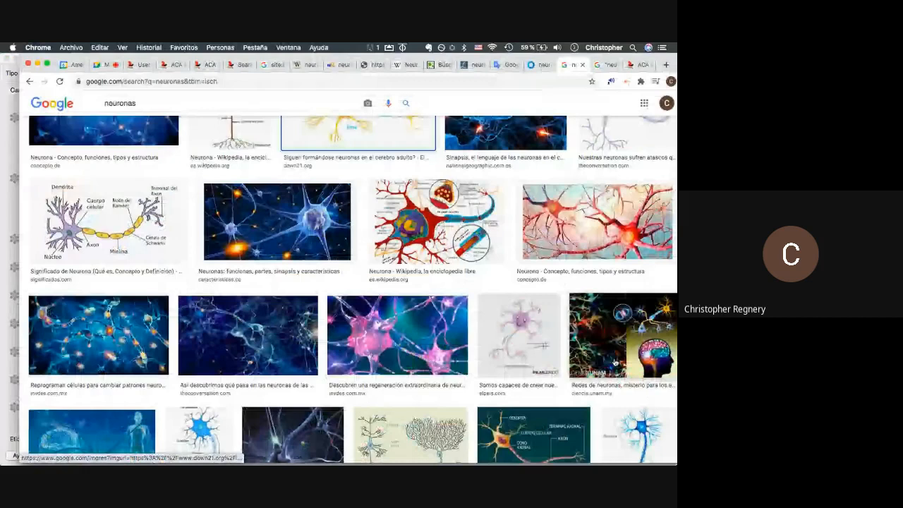
pyautogui.scroll(2, 614, 362)
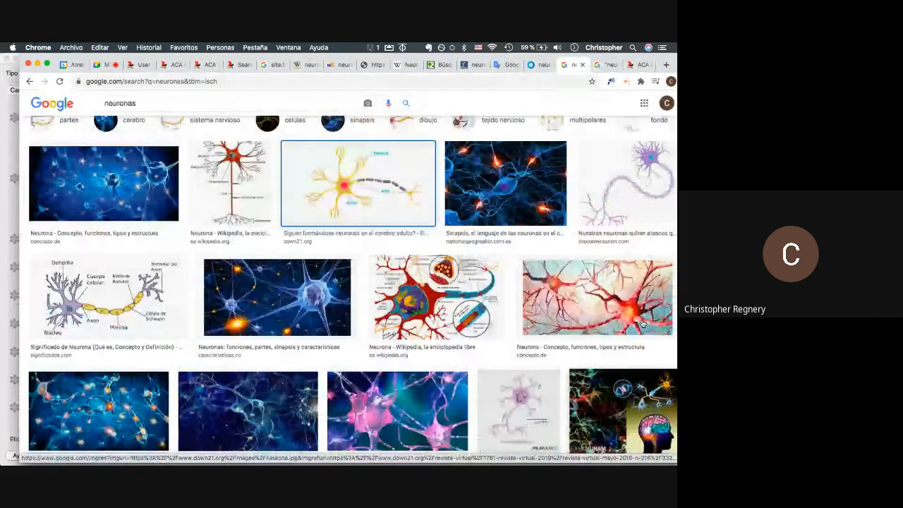
pyautogui.press('super+Tab')
pyautogui.press('super+v')
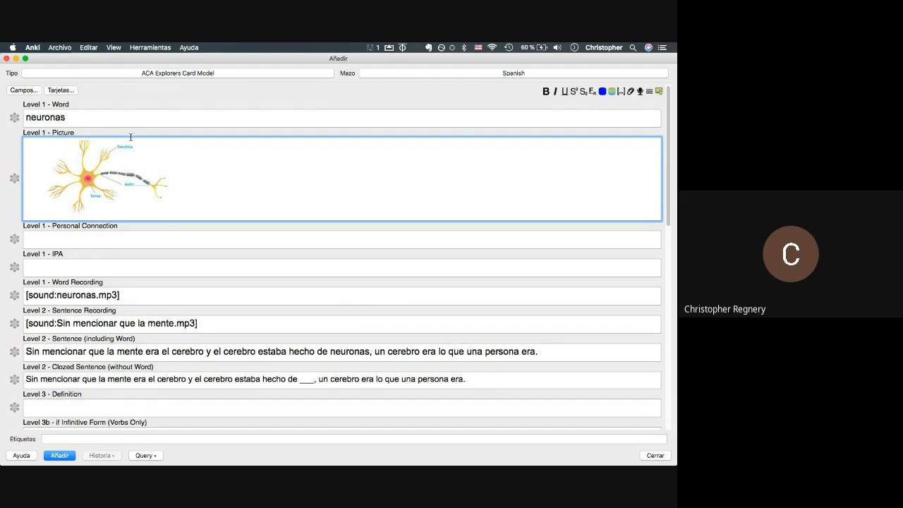
# - Enter 'learning meditation, 11 hours, neuroplasticity' in the Personal Connection field
pyautogui.click(53, 237)
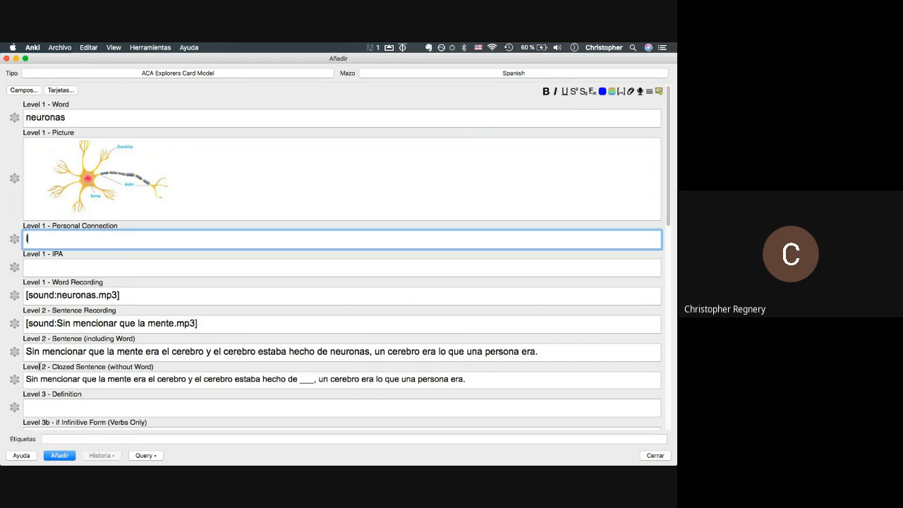
pyautogui.write('learning meditation, 11 hour')
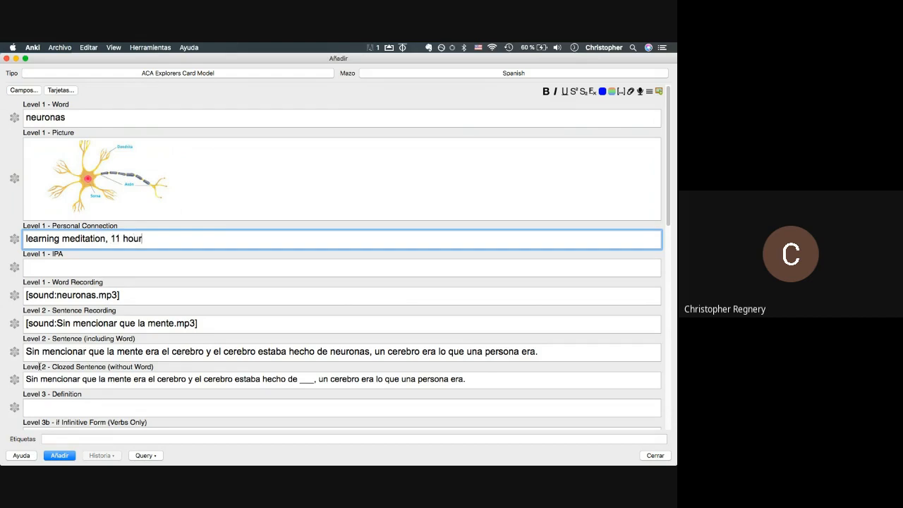
pyautogui.write('s, neuroplasticity')
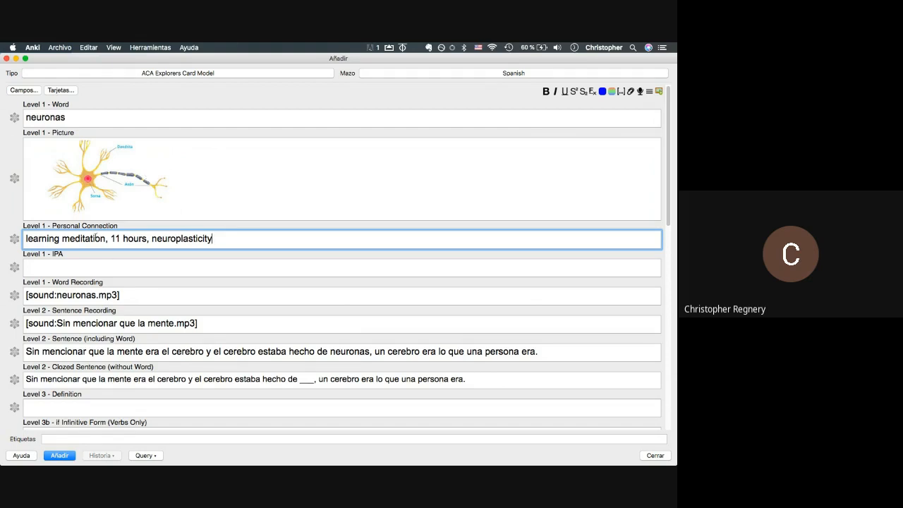
pyautogui.moveTo(37, 242); pyautogui.dragTo(10, 243)
pyautogui.click(227, 242)
pyautogui.doubleClick(69, 241)
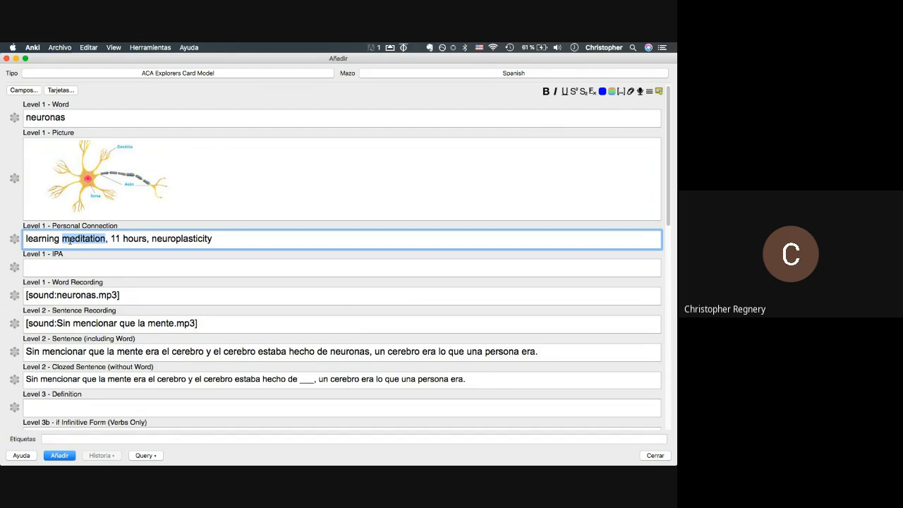
pyautogui.press('super+Tab')
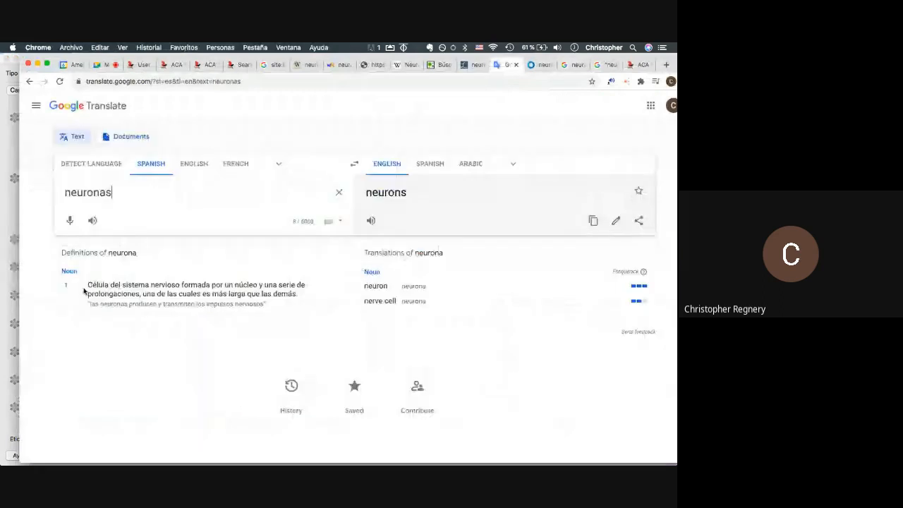
# - Paste the Spanish neurona definition into Google Translate and check the meaning of célula
pyautogui.moveTo(87, 285); pyautogui.dragTo(293, 297)
pyautogui.press('super+c')
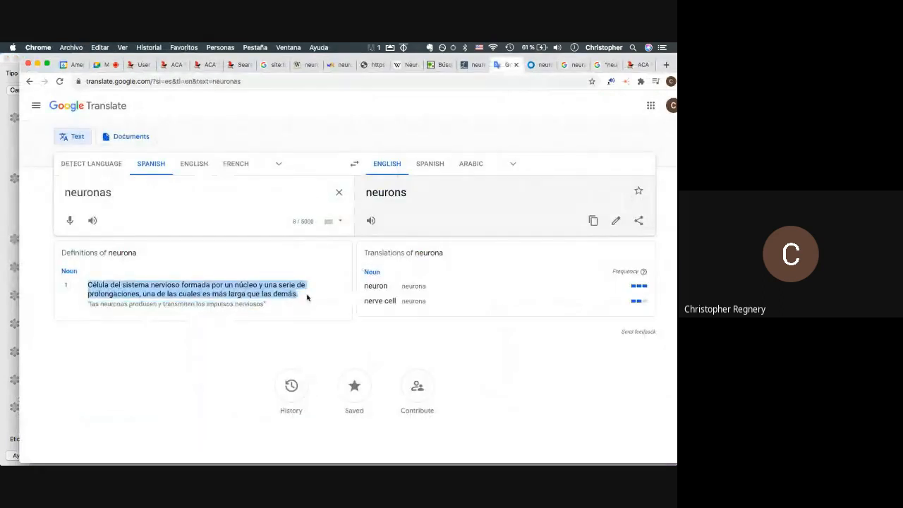
pyautogui.click(151, 184)
pyautogui.press('super+a')
pyautogui.press('super+v')
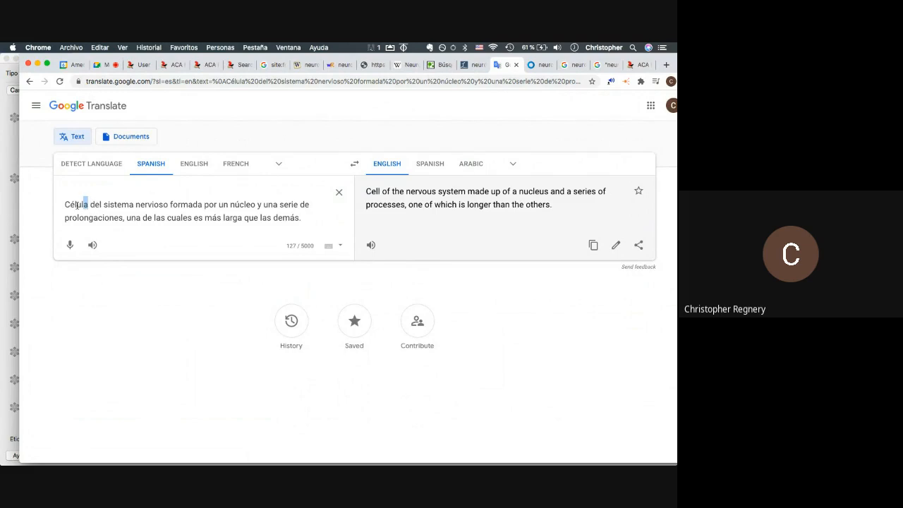
pyautogui.doubleClick(65, 206)
pyautogui.click(64, 207)
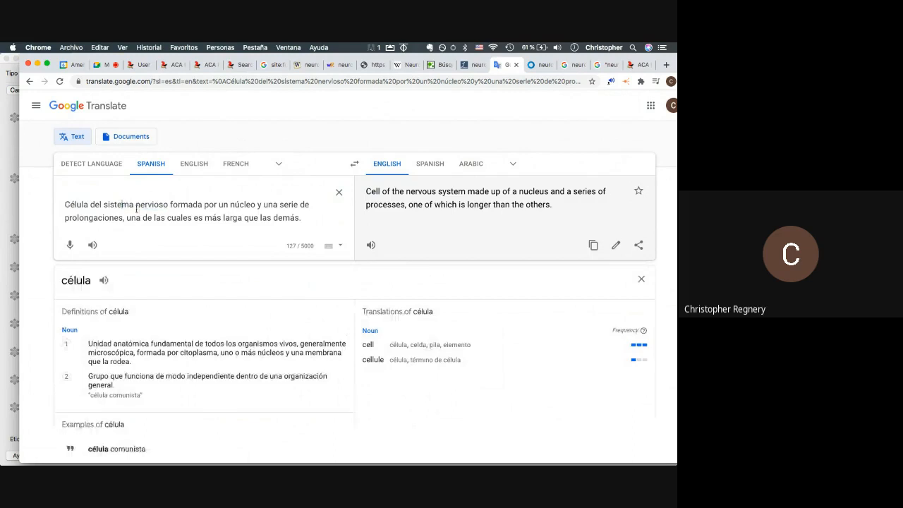
pyautogui.moveTo(167, 204); pyautogui.dragTo(24, 209)
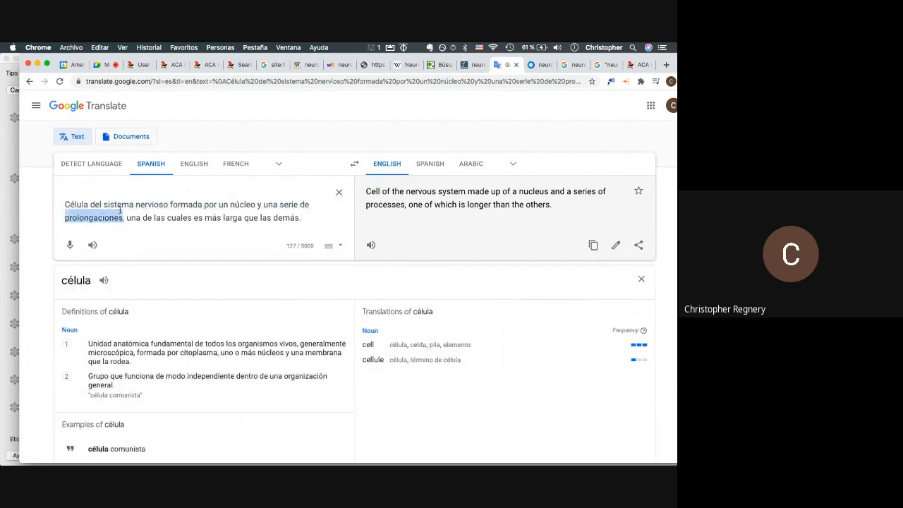
pyautogui.tripleClick(120, 211)
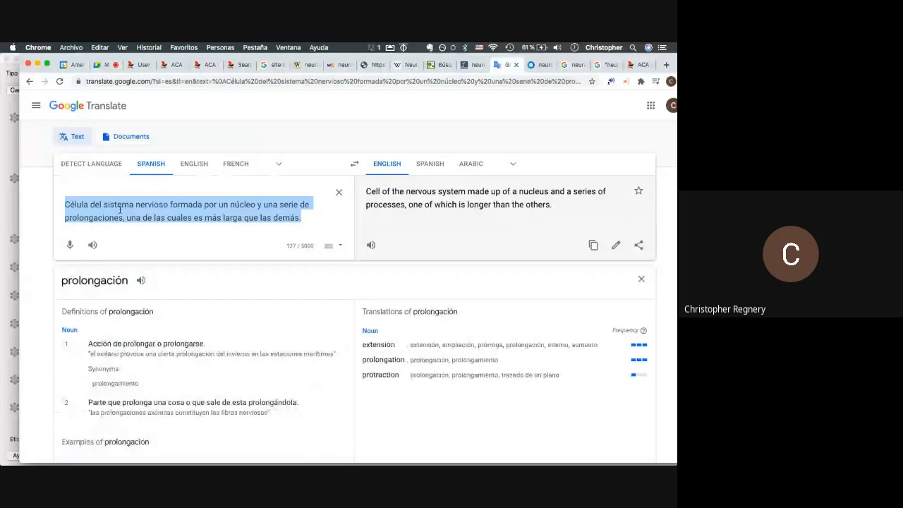
# - Translate the single word neurona, correcting the typo nueron, and reverse the translation direction
pyautogui.click(194, 164)
pyautogui.tripleClick(185, 205)
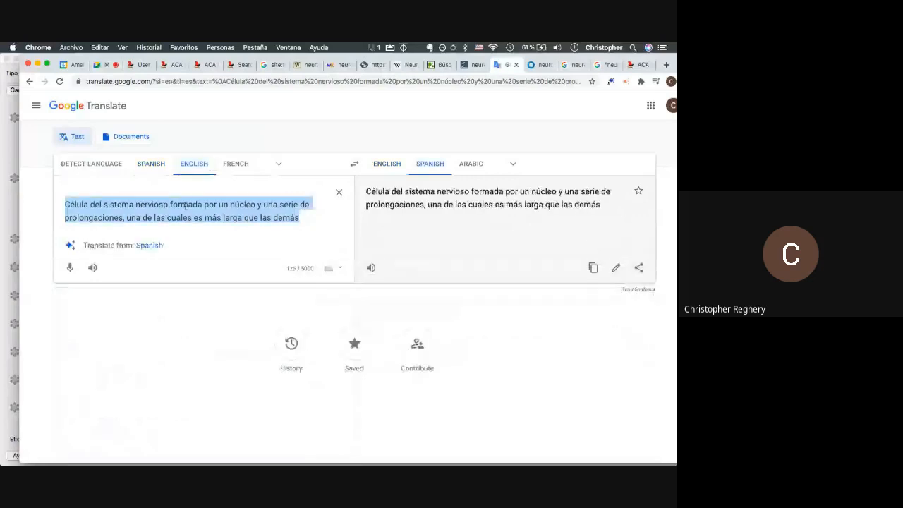
pyautogui.press('BackSpace')
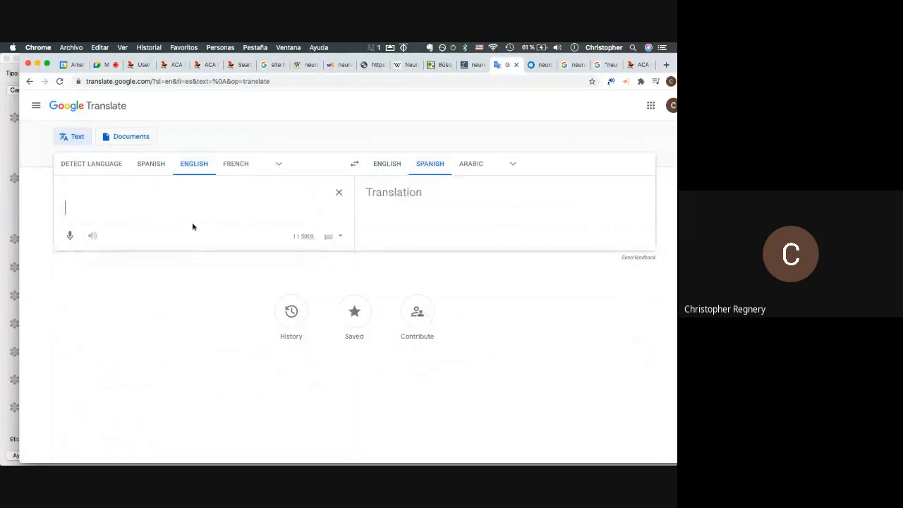
pyautogui.write('nueron')
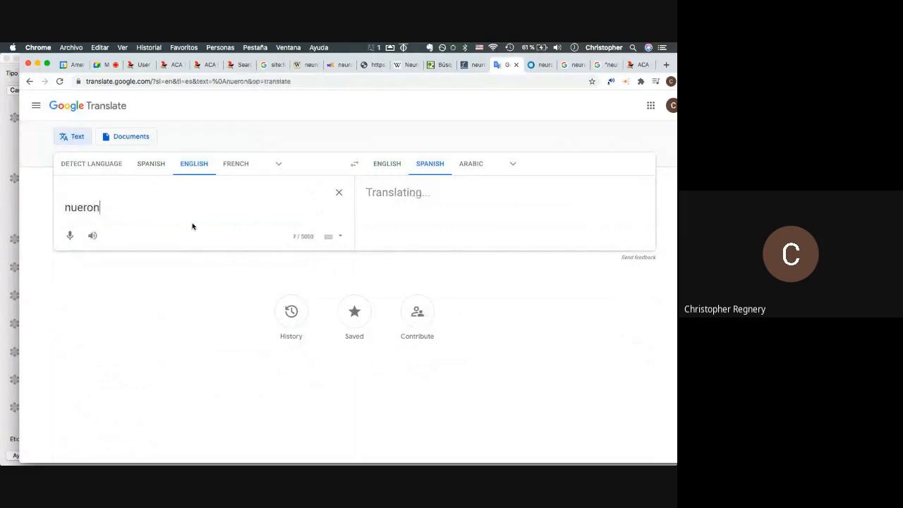
pyautogui.press('super+a')
pyautogui.write('neurona')
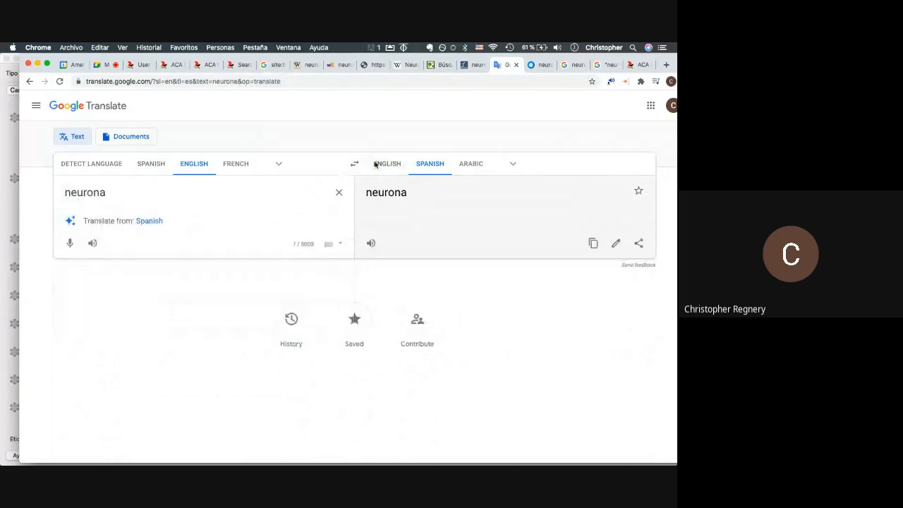
pyautogui.click(151, 163)
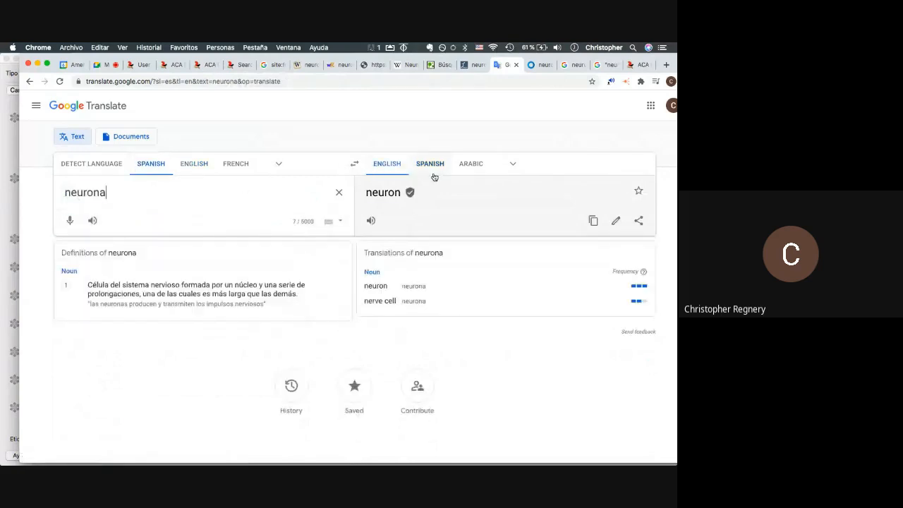
pyautogui.click(355, 163)
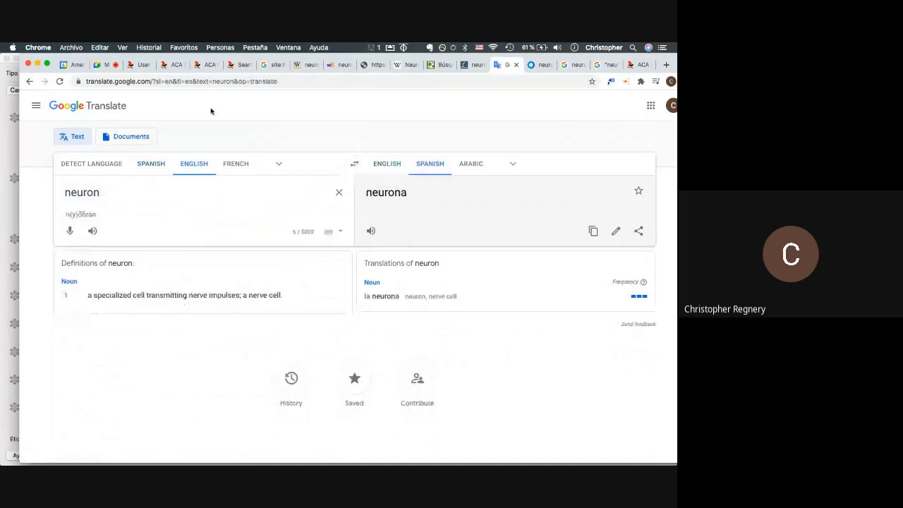
# - Compare the English neuron definition, then copy the Spanish neurona definition and return to Anki
pyautogui.tripleClick(168, 295)
pyautogui.press('super+c')
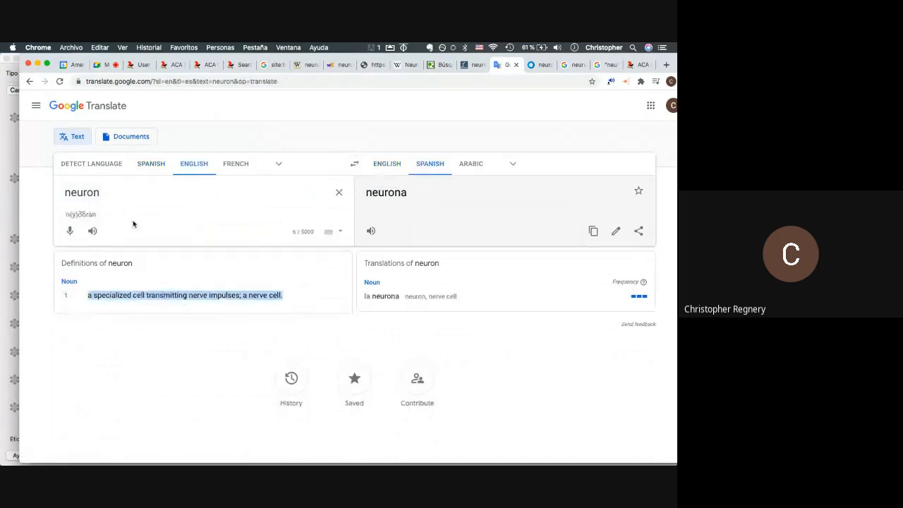
pyautogui.doubleClick(107, 199)
pyautogui.press('super+v')
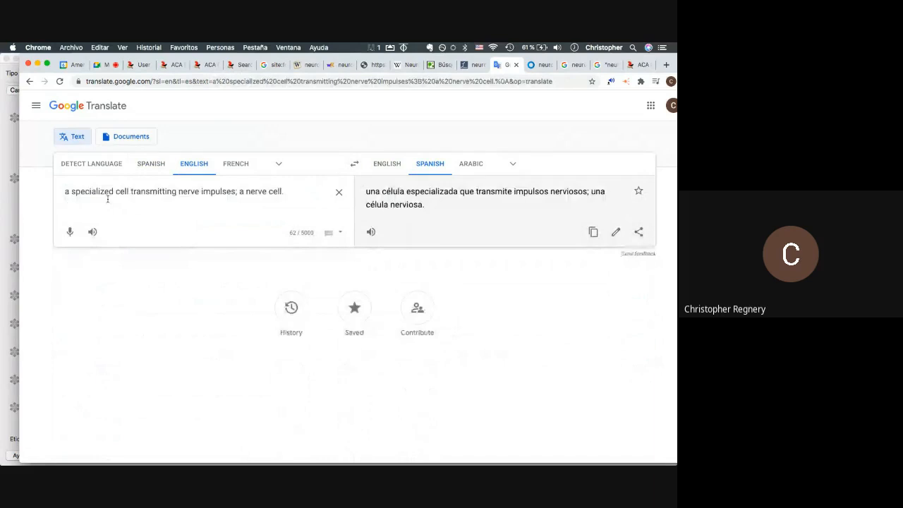
pyautogui.click(28, 82)
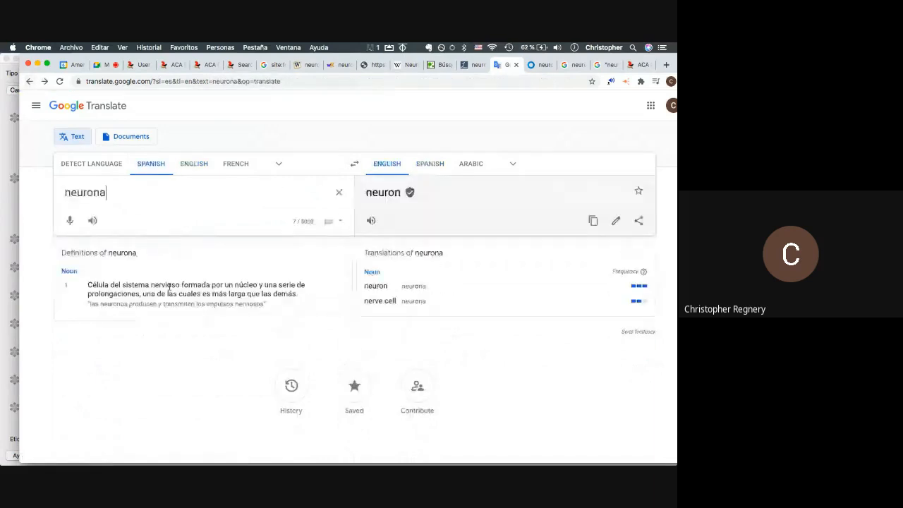
pyautogui.tripleClick(170, 285)
pyautogui.press('super+c')
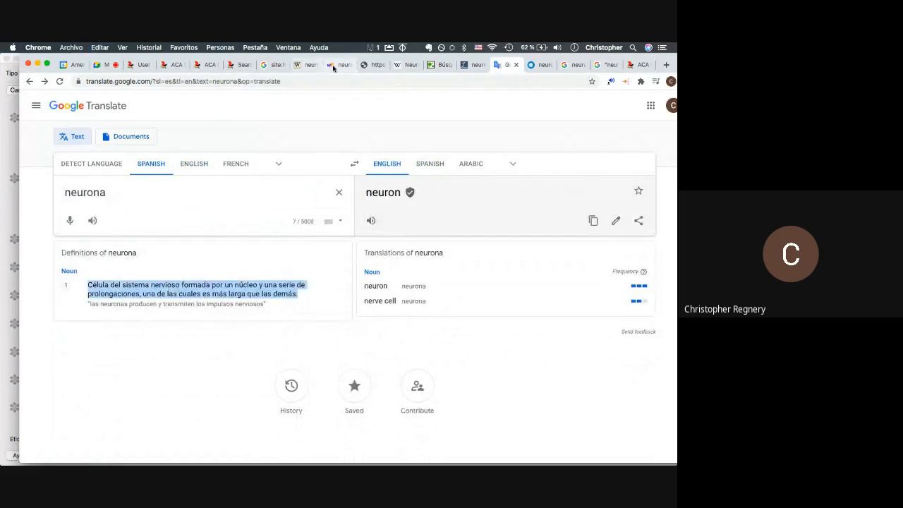
pyautogui.click(334, 66)
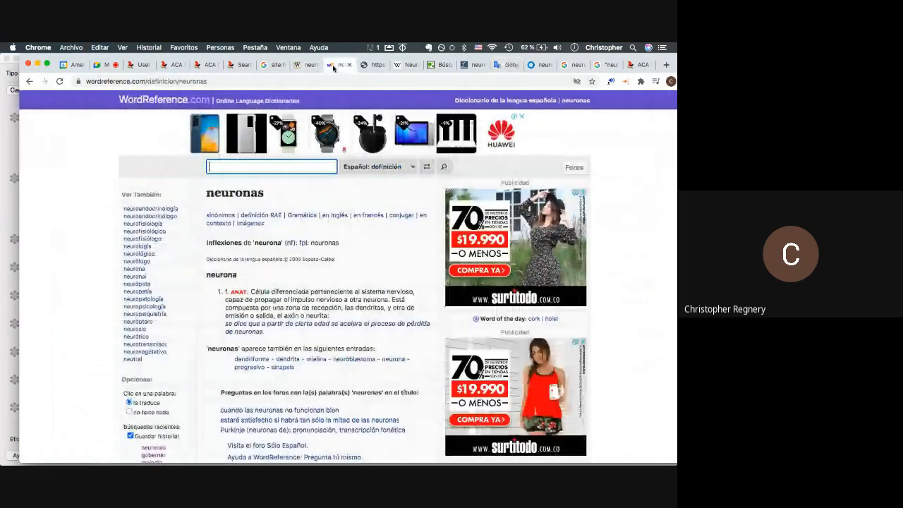
pyautogui.press('super+Tab')
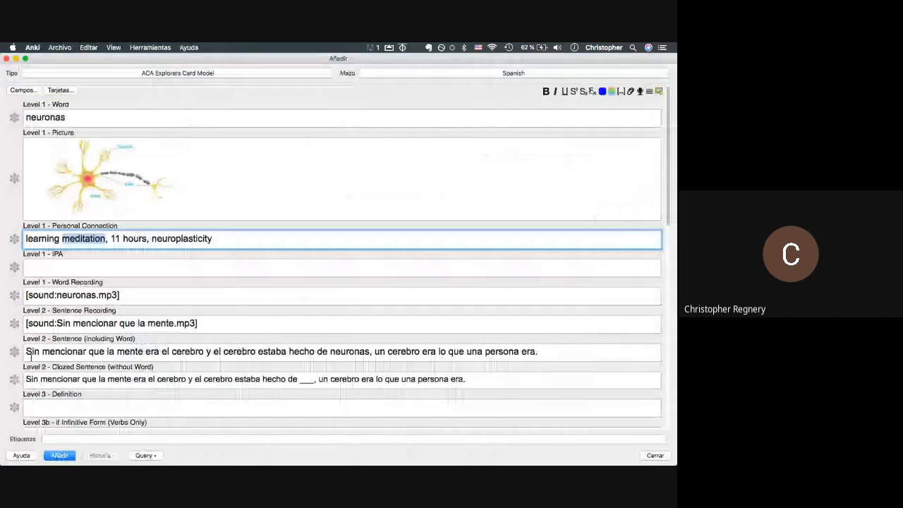
# - Paste 'Célula del sistema nervioso formada por un núcleo…' into the Level 3 - Definition field
pyautogui.scroll(-3, 31, 357)
pyautogui.click(36, 334)
pyautogui.press('super+v')
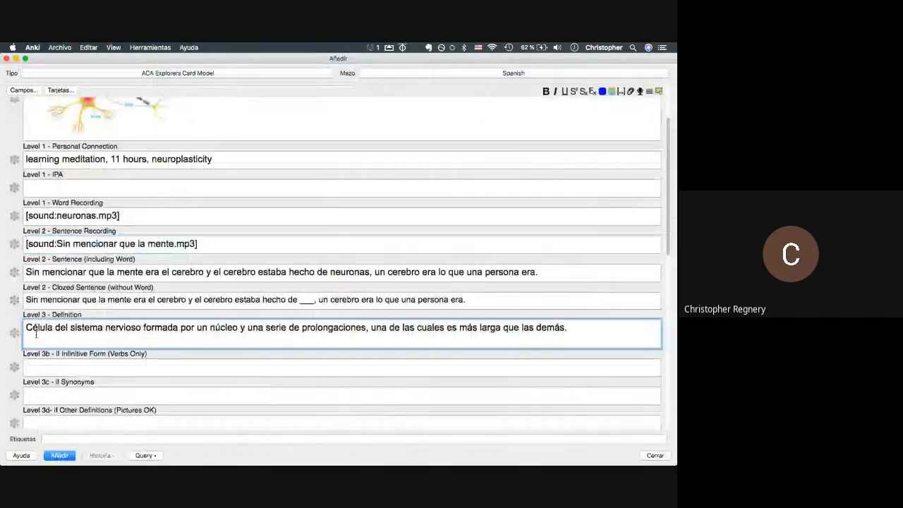
pyautogui.scroll(-10, 97, 358)
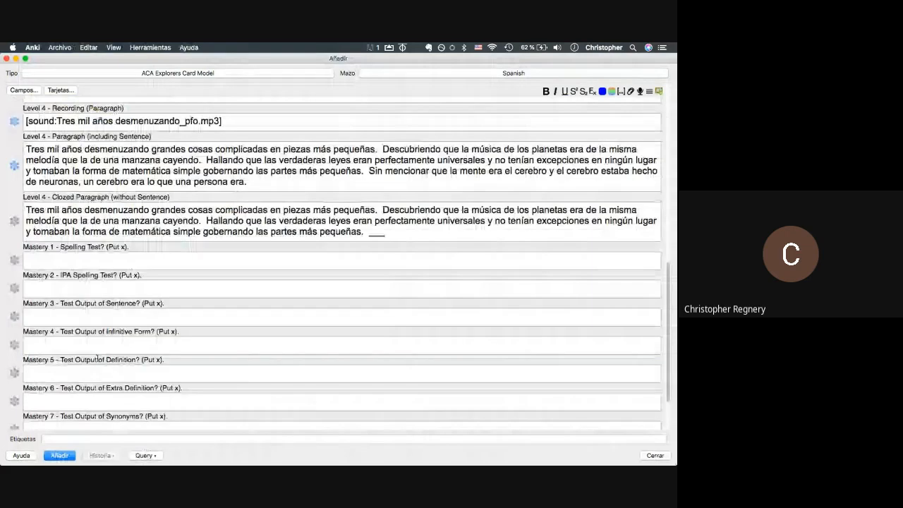
pyautogui.scroll(9, 97, 357)
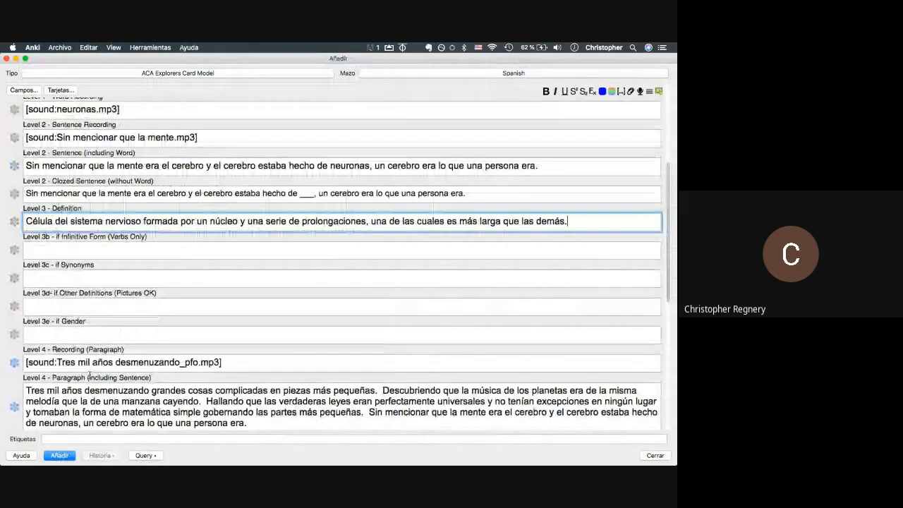
pyautogui.scroll(7, 90, 376)
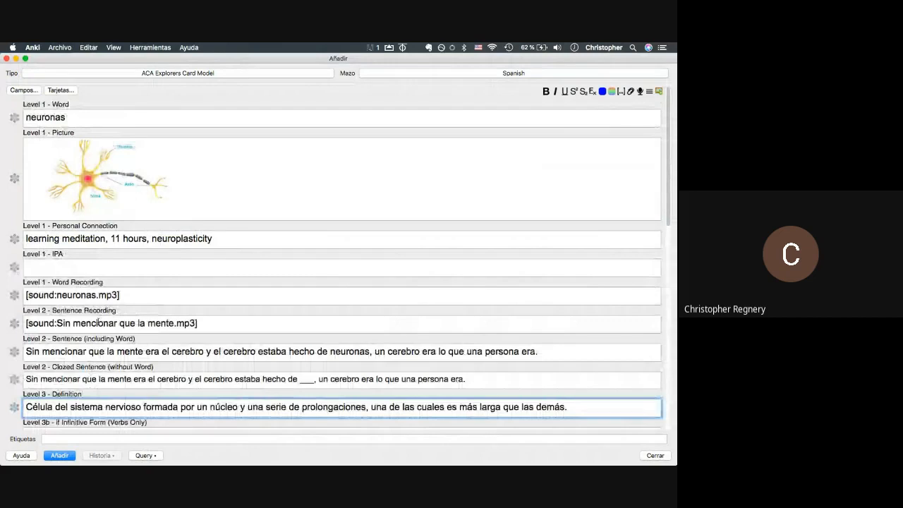
pyautogui.scroll(-1, 115, 282)
pyautogui.scroll(-3, 113, 282)
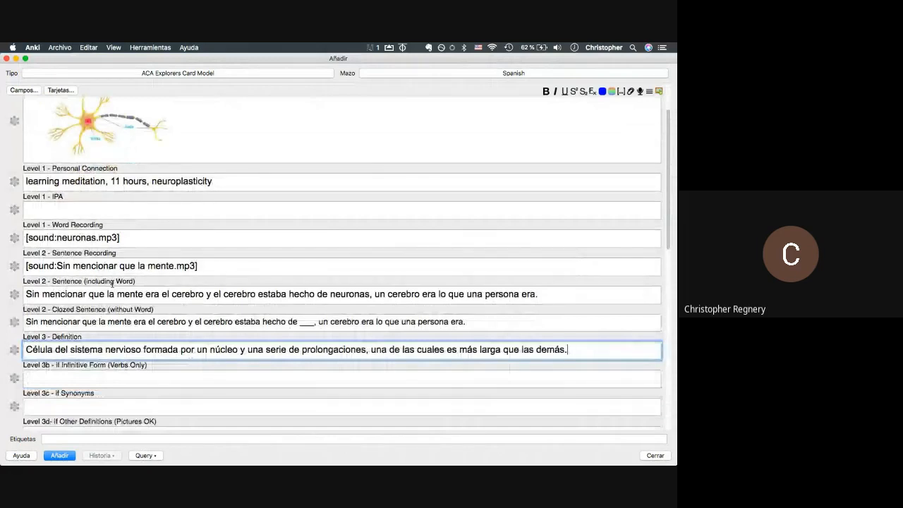
pyautogui.scroll(-2, 112, 283)
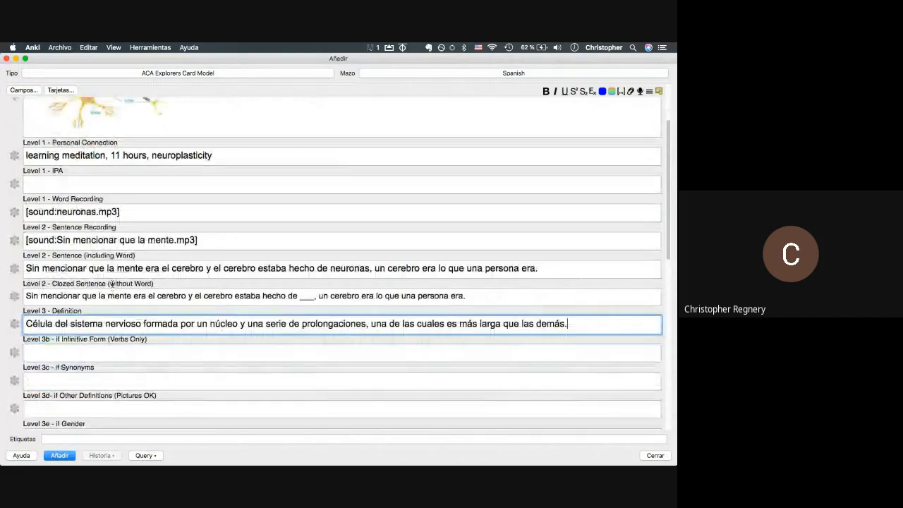
pyautogui.scroll(-10, 112, 283)
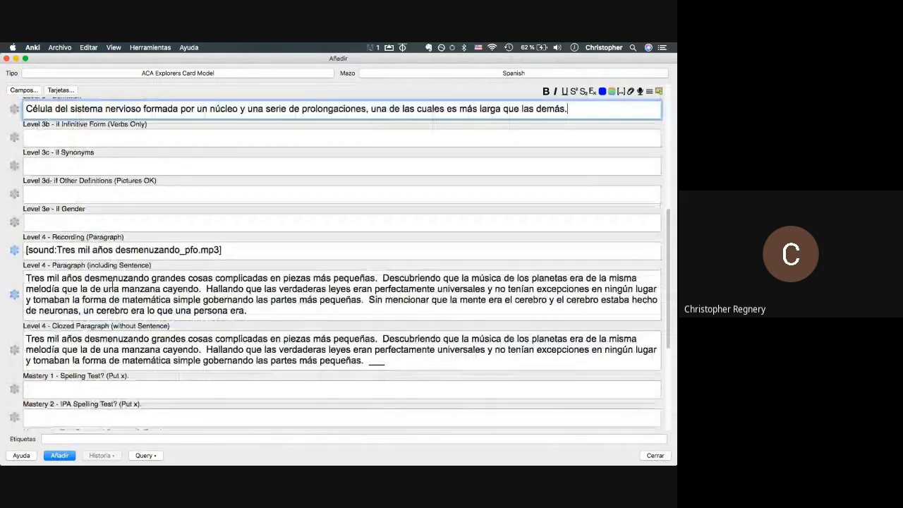
pyautogui.scroll(6, 111, 290)
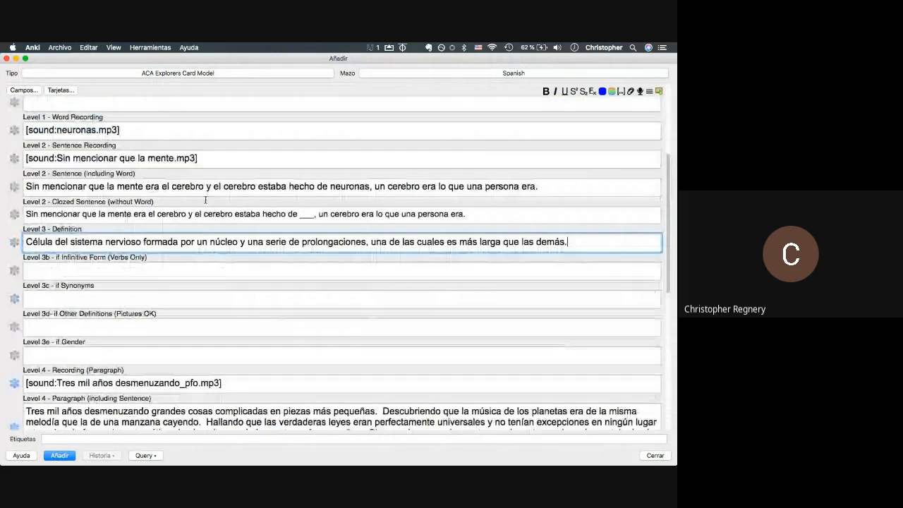
pyautogui.scroll(-2, 248, 300)
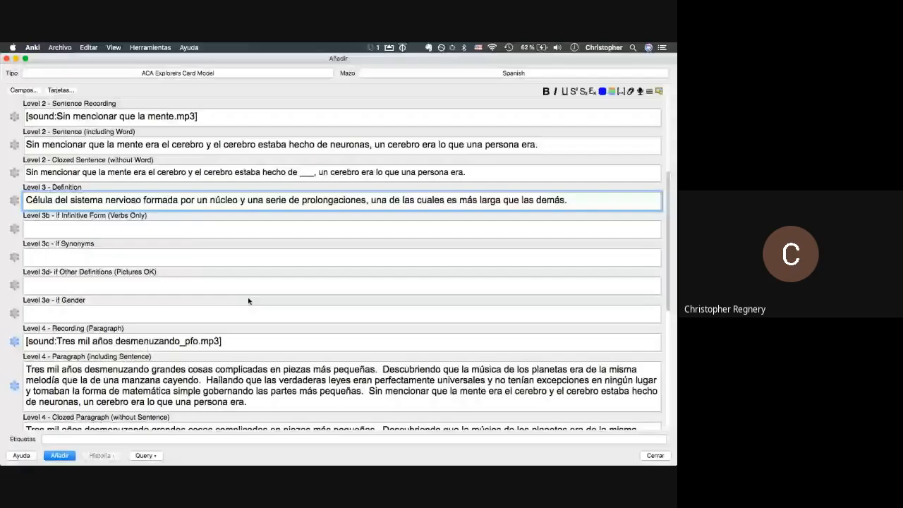
pyautogui.click(130, 281)
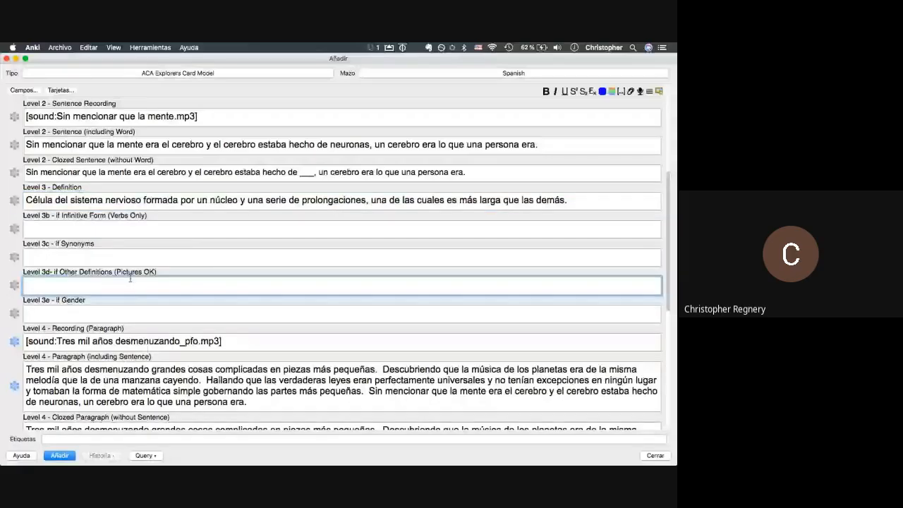
pyautogui.scroll(-10, 129, 280)
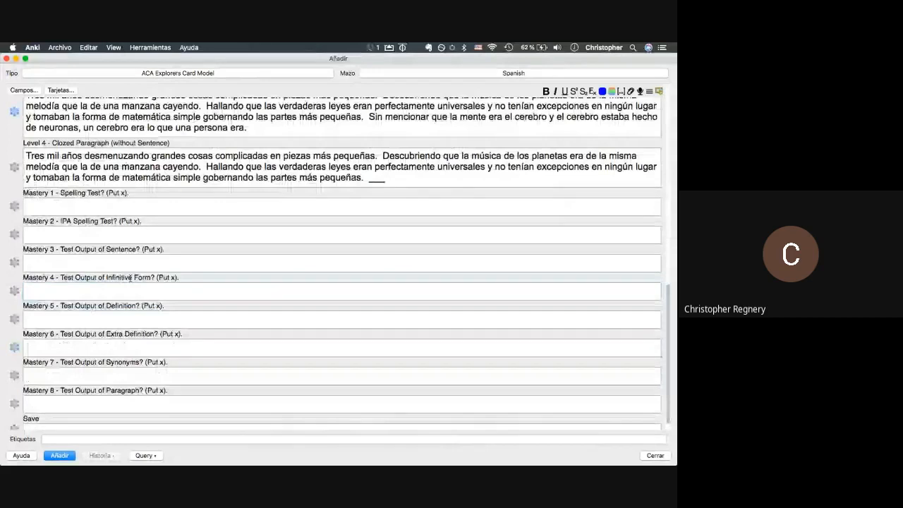
# - Mark the Mastery 3 and Mastery 8 fields with an x
pyautogui.click(129, 261)
pyautogui.write('x')
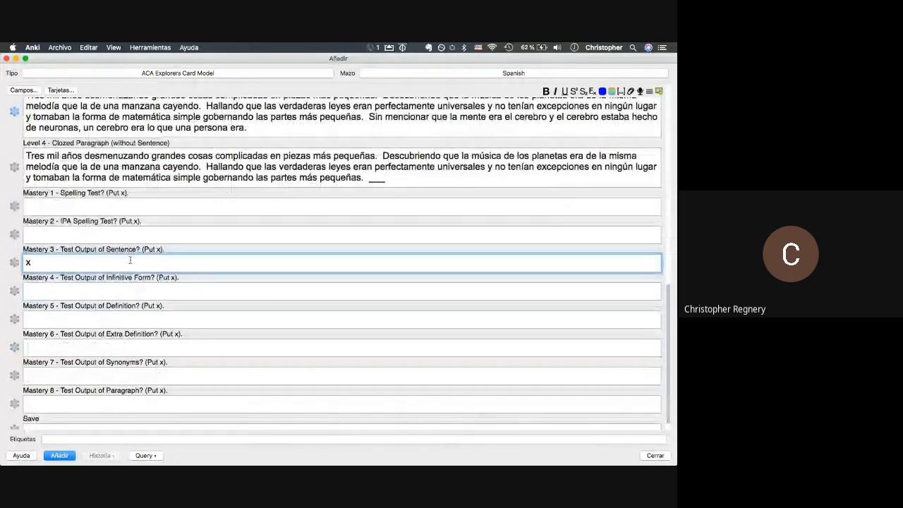
pyautogui.click(70, 402)
pyautogui.write('x')
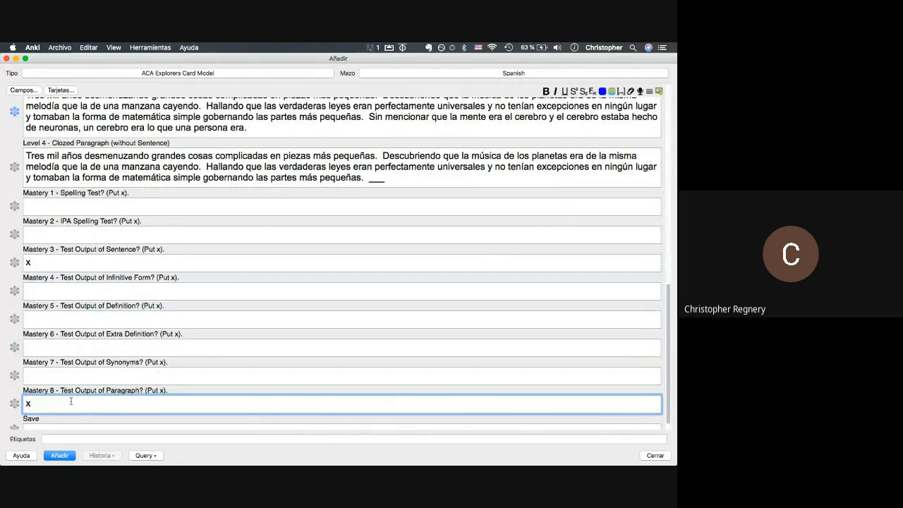
pyautogui.scroll(2, 250, 185)
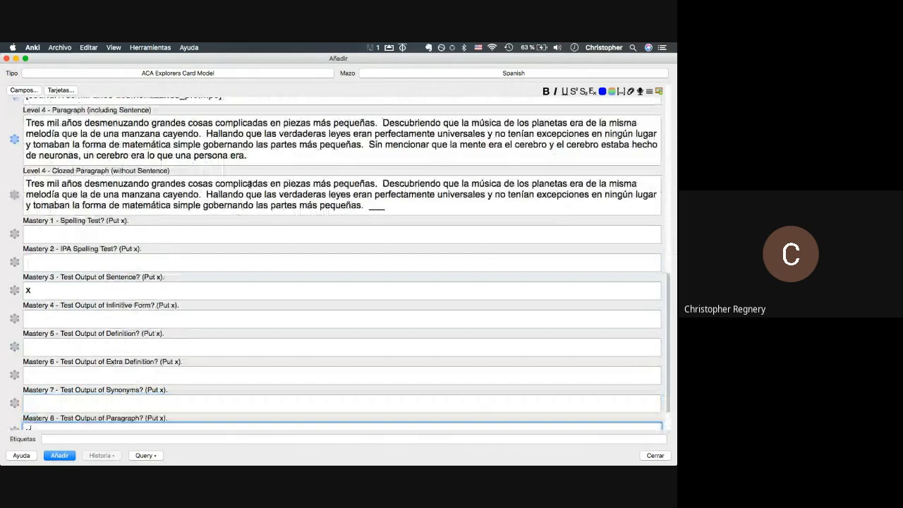
pyautogui.scroll(-3, 250, 184)
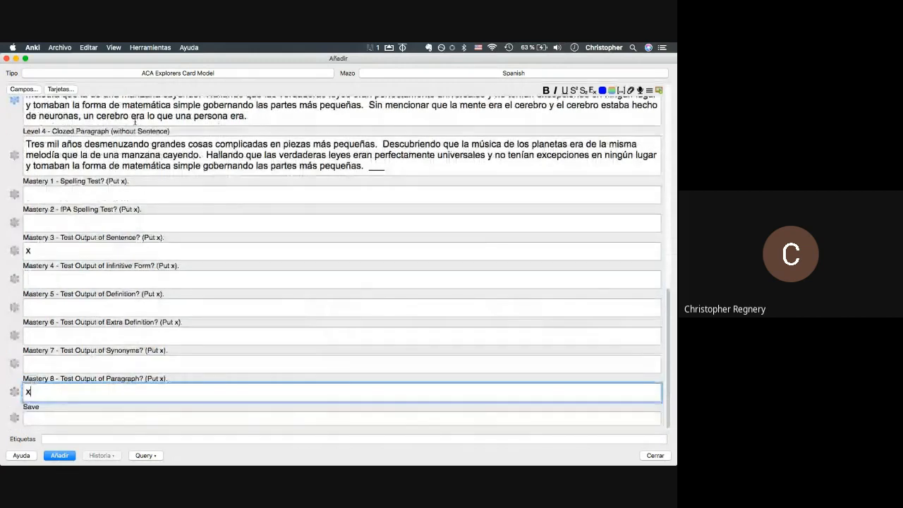
# - Add the neuronas note to the Spanish deck and close the Añadir window
pyautogui.click(61, 455)
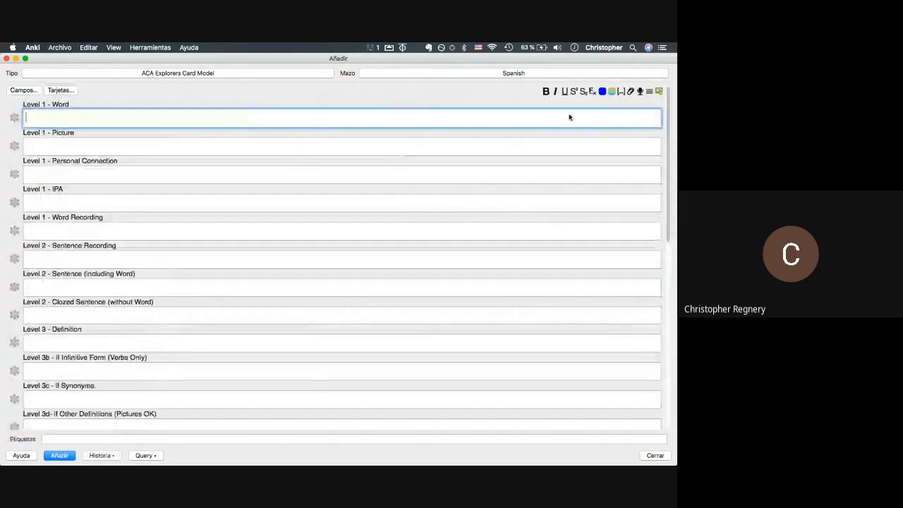
pyautogui.click(575, 47)
pyautogui.click(290, 163)
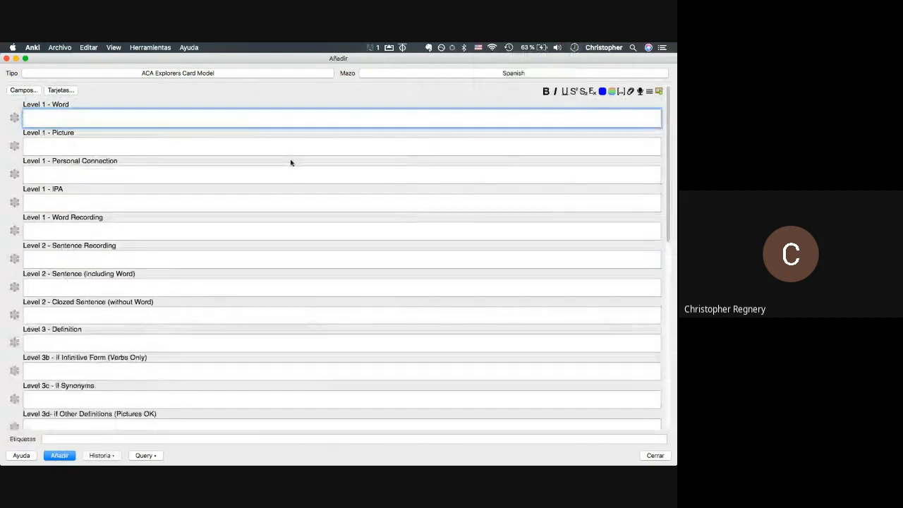
pyautogui.press('Escape')
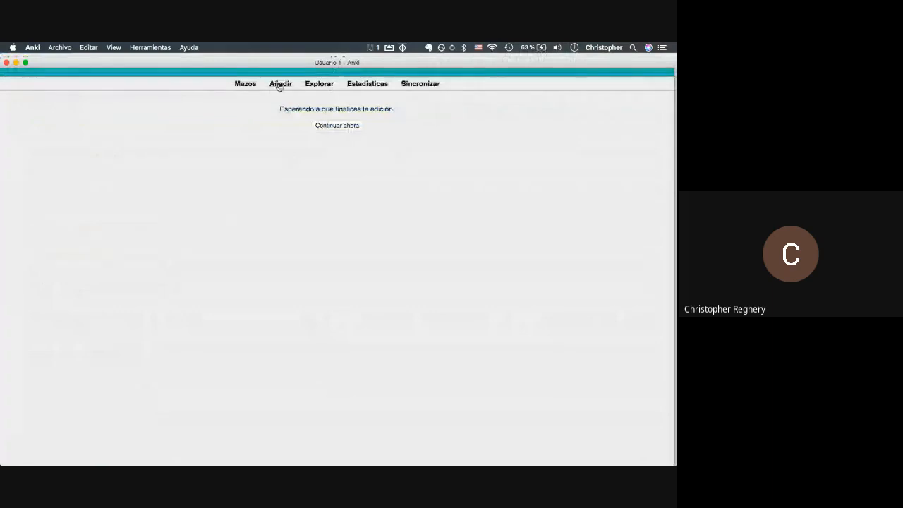
# - List today's added cards in the browser with the search added:1
pyautogui.click(317, 85)
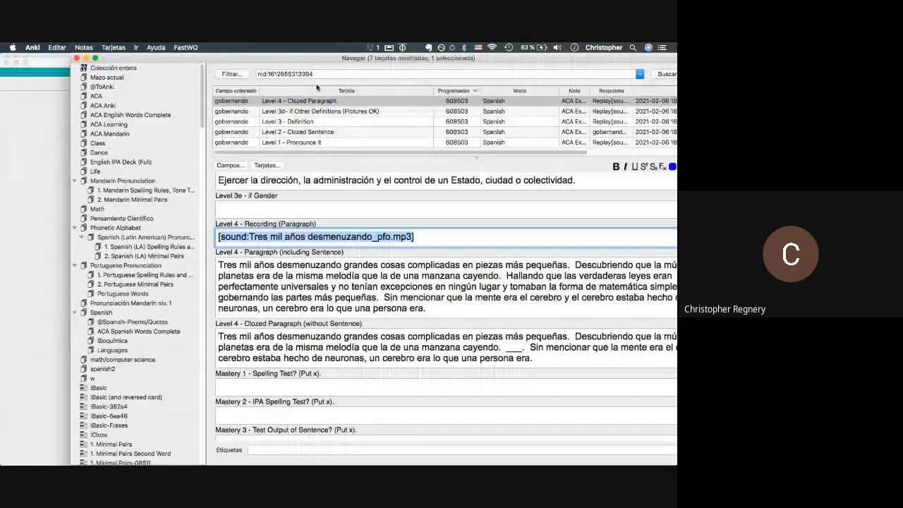
pyautogui.tripleClick(306, 74)
pyautogui.write('added:1')
pyautogui.press('Return')
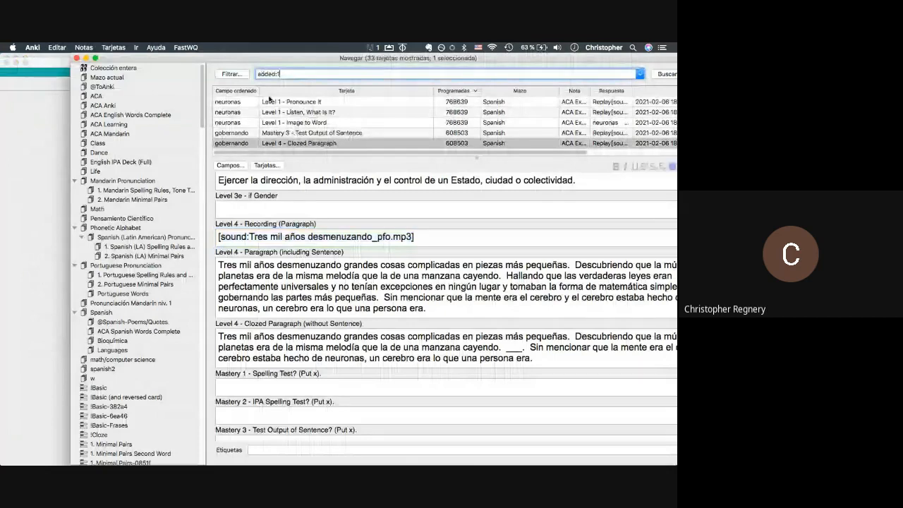
# - Inspect the neuronas, desmenuzando and melodía cards, then start a new blank note
pyautogui.scroll(3, 240, 110)
pyautogui.click(237, 111)
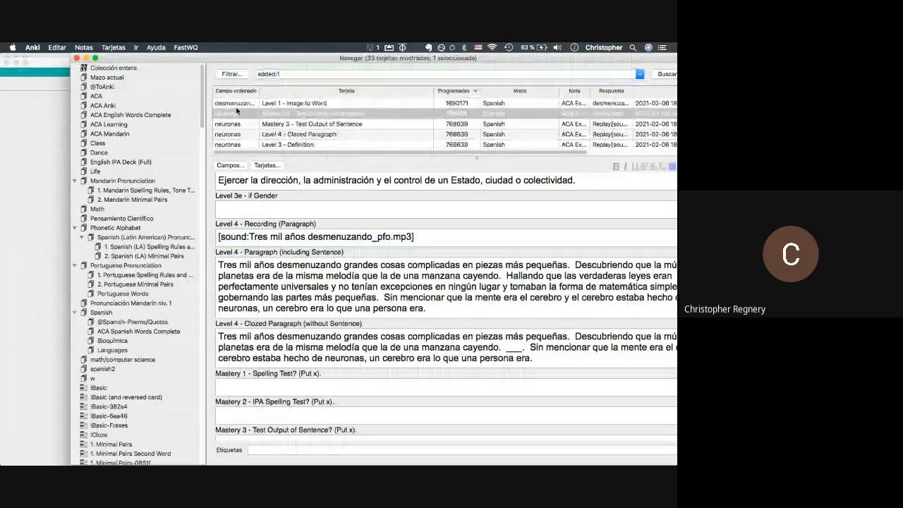
pyautogui.scroll(3, 237, 113)
pyautogui.click(233, 119)
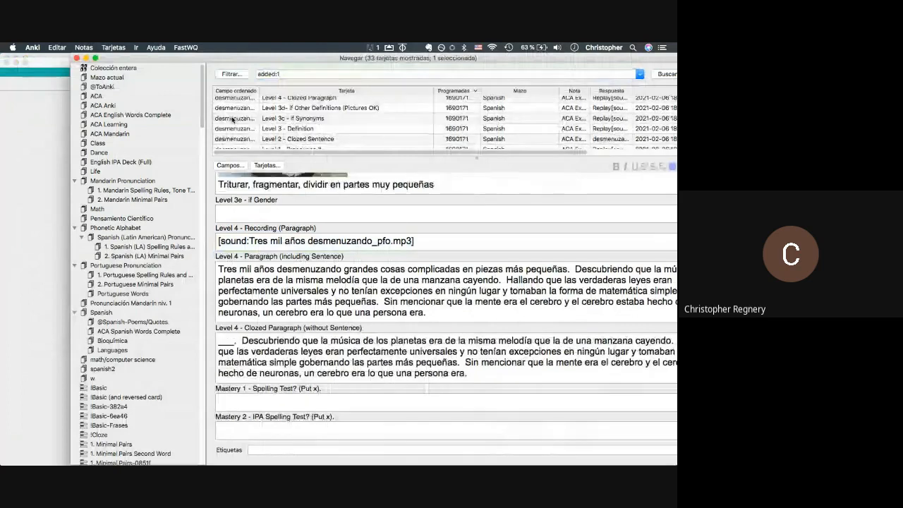
pyautogui.scroll(-3, 231, 117)
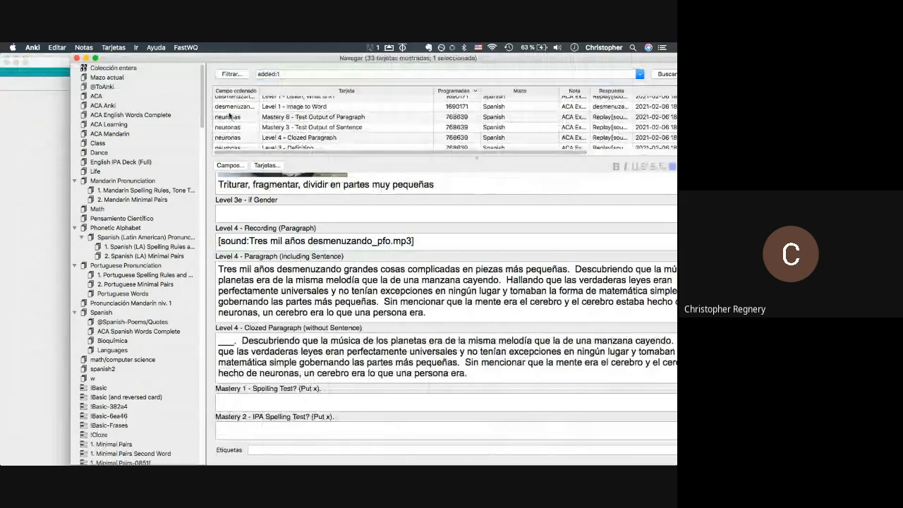
pyautogui.scroll(-5, 228, 118)
pyautogui.click(229, 122)
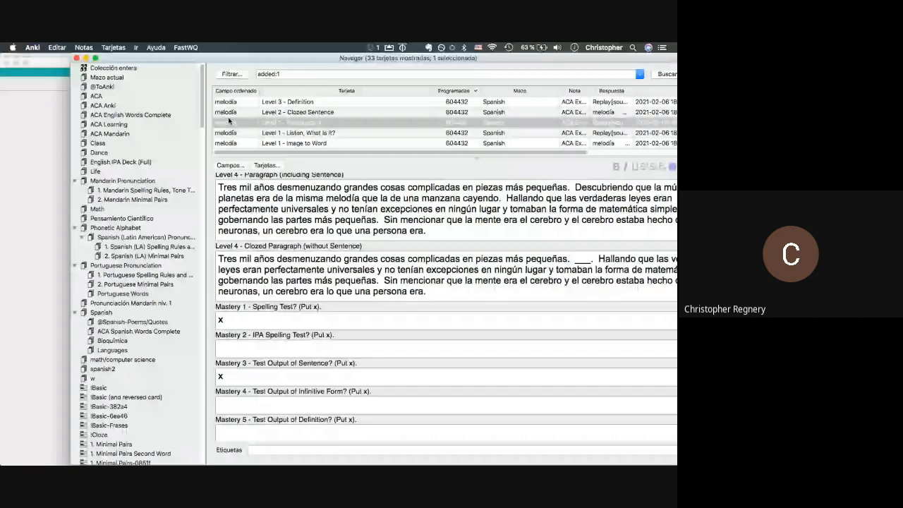
pyautogui.scroll(-3, 229, 121)
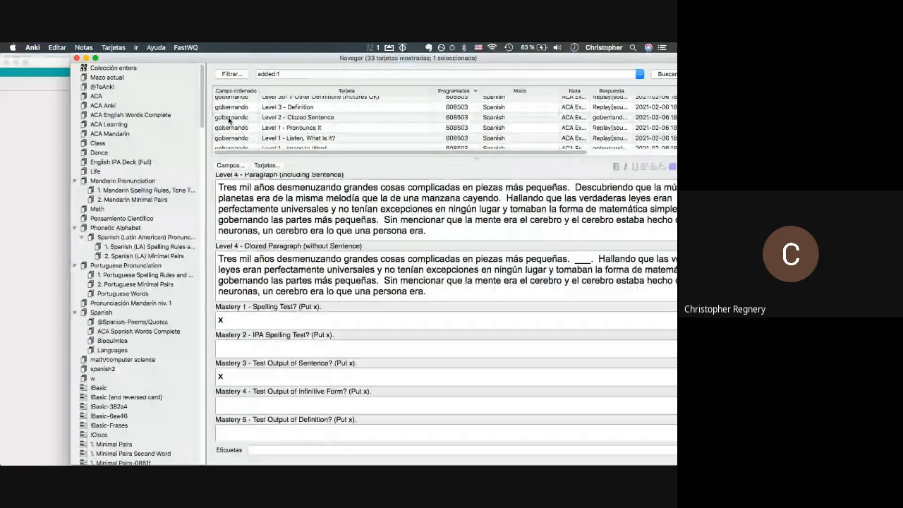
pyautogui.scroll(-3, 229, 121)
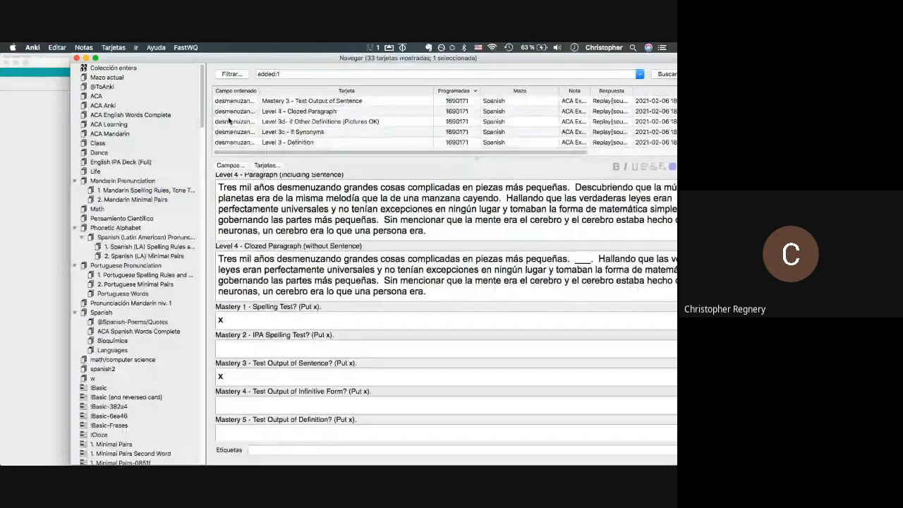
pyautogui.click(228, 122)
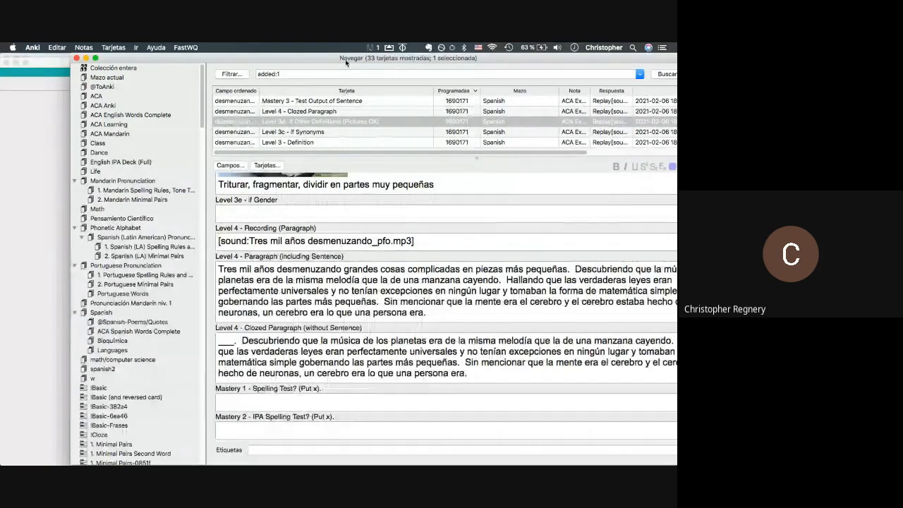
pyautogui.scroll(1, 270, 228)
pyautogui.scroll(10, 270, 228)
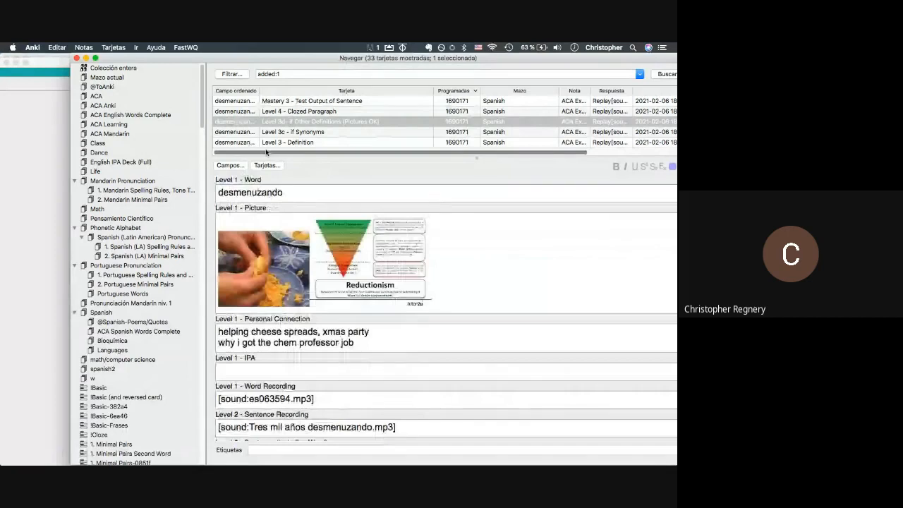
pyautogui.press('super+e')
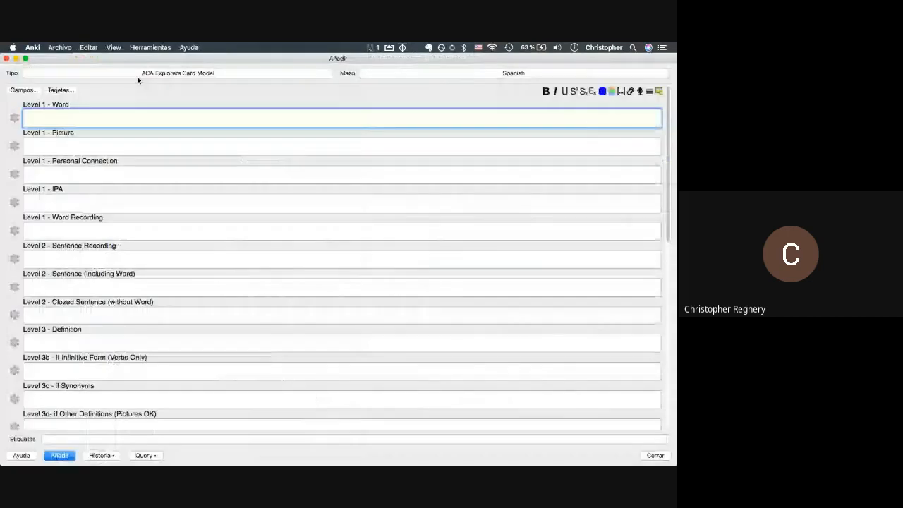
# - Review the ACA Explorers Card Model's card type list, then show the ACA Explorers search page in Chrome
pyautogui.click(62, 91)
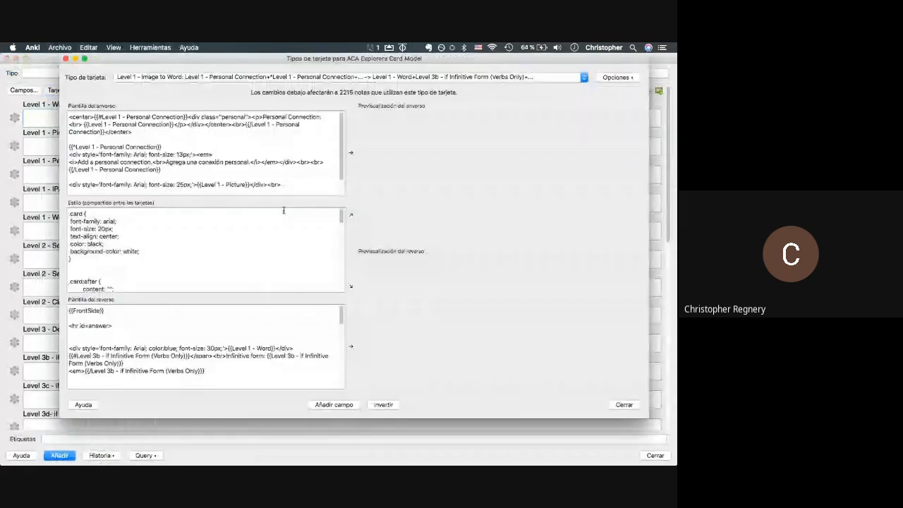
pyautogui.click(135, 76)
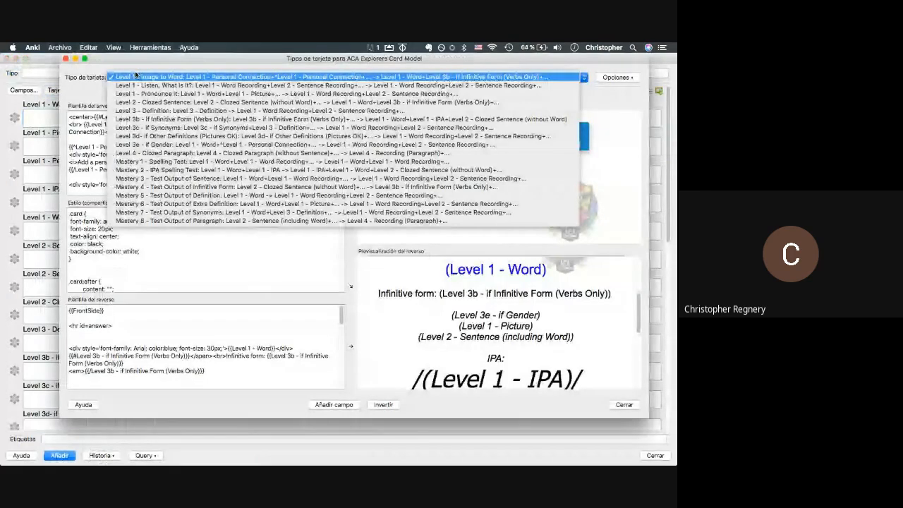
pyautogui.press('Escape')
pyautogui.press('Escape')
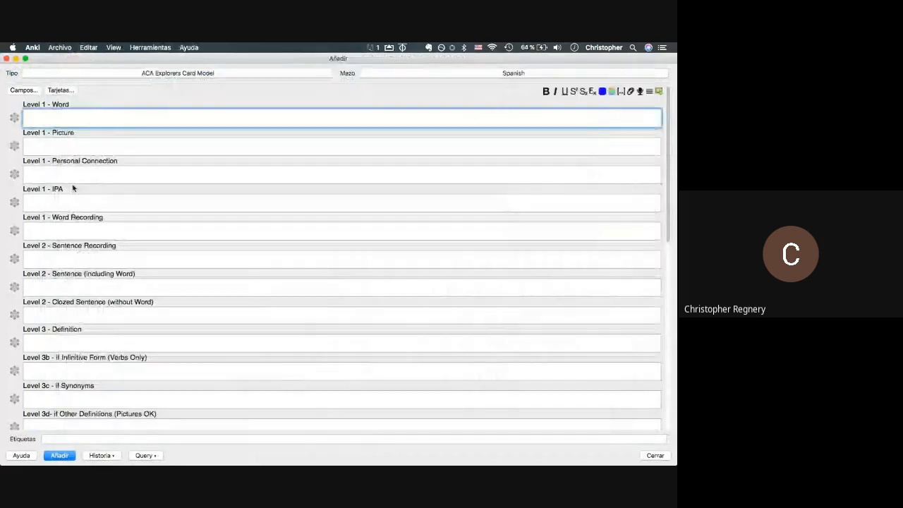
pyautogui.press('super+Tab')
pyautogui.click(242, 65)
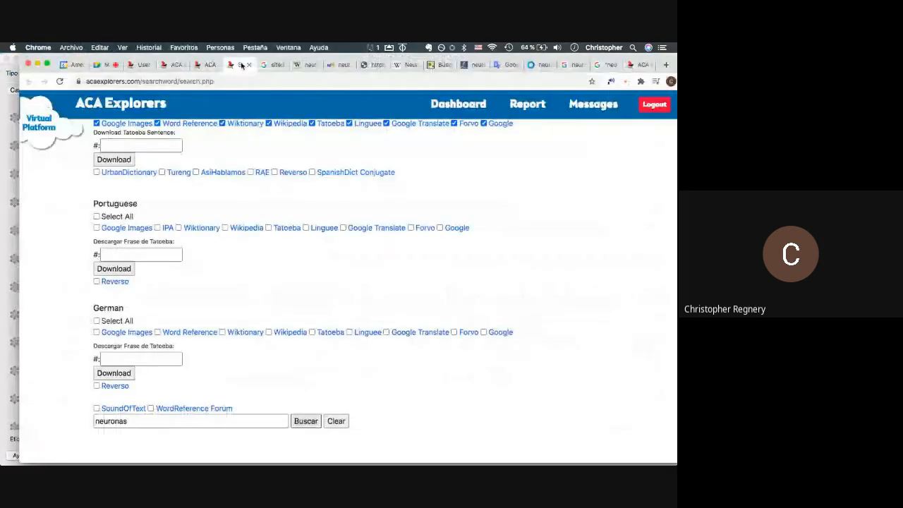
# - Submit the ACA Explorers weekly report with 33 cards added on Saturday, then return to Google Meet
pyautogui.press('super+r')
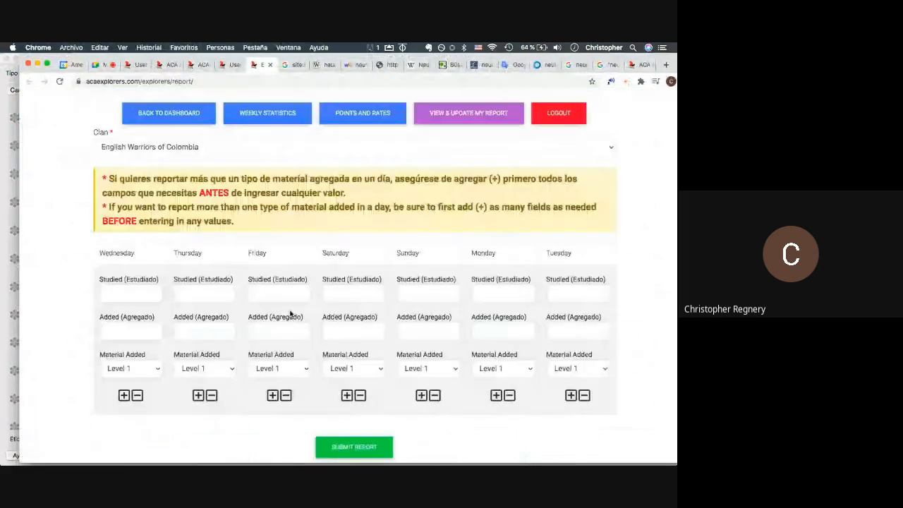
pyautogui.scroll(-1, 290, 313)
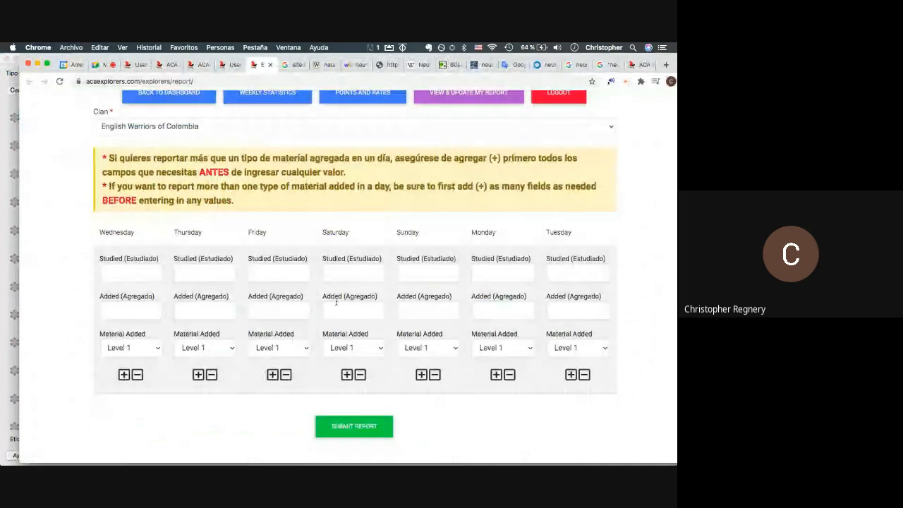
pyautogui.click(336, 302)
pyautogui.write('33')
pyautogui.click(352, 426)
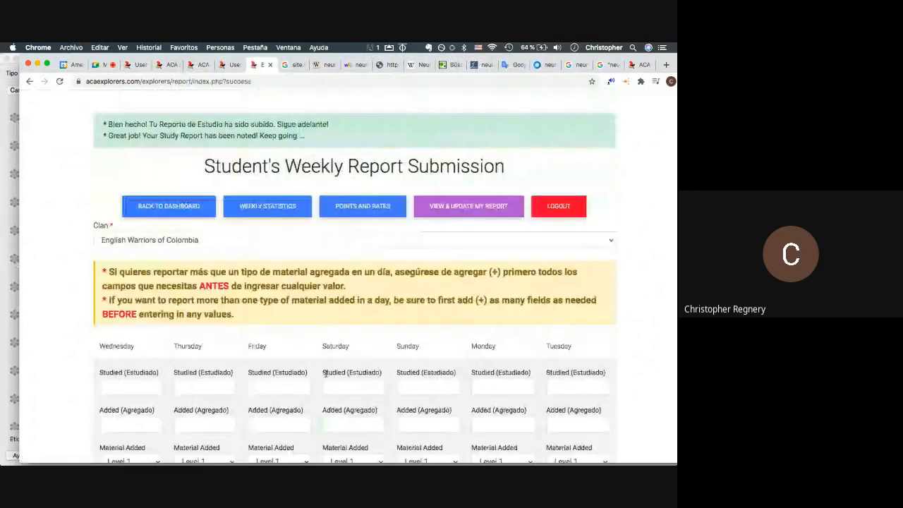
pyautogui.click(99, 65)
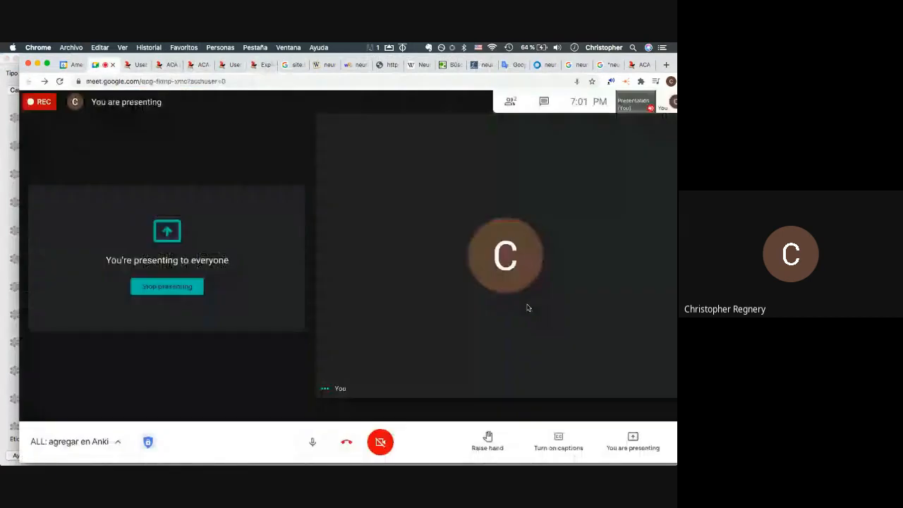